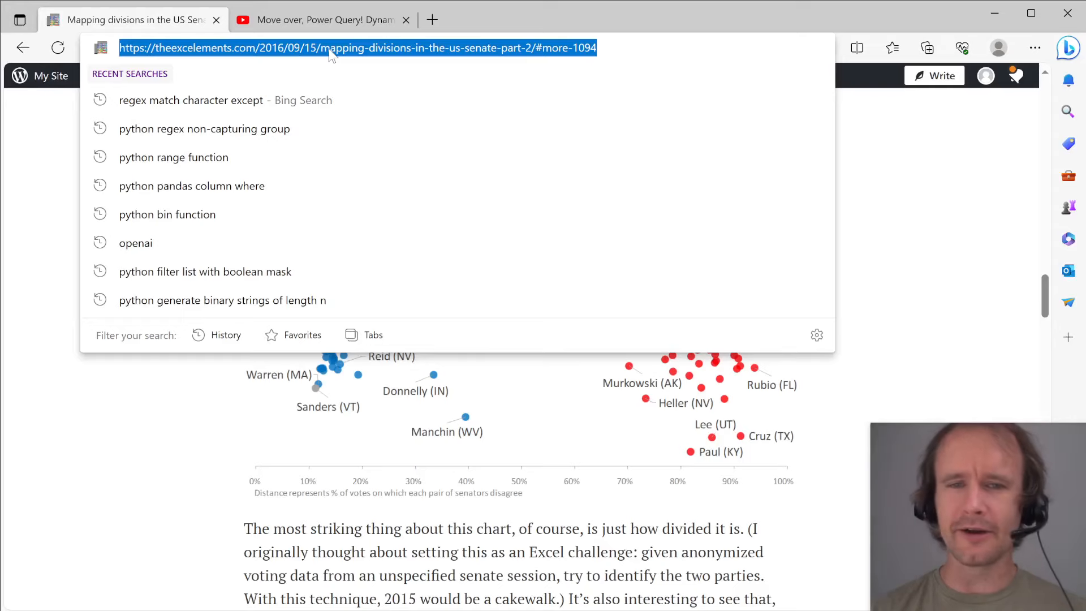
- Go to senate.gov and open roll call vote 230 from the Votes page of Legislation & Records
text(senate.gov)
key(Return)
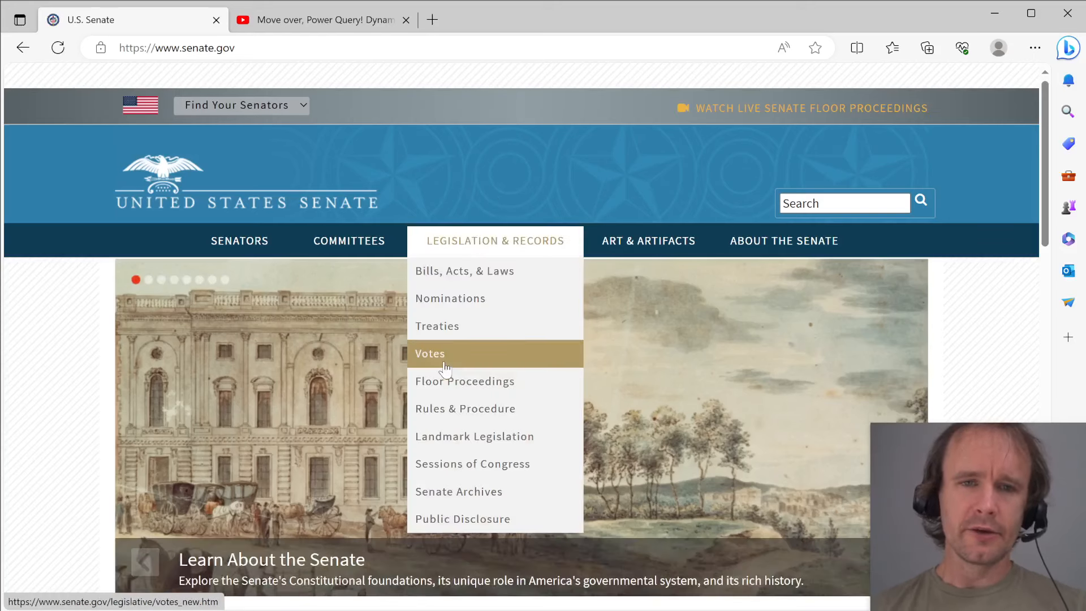
click(445, 364)
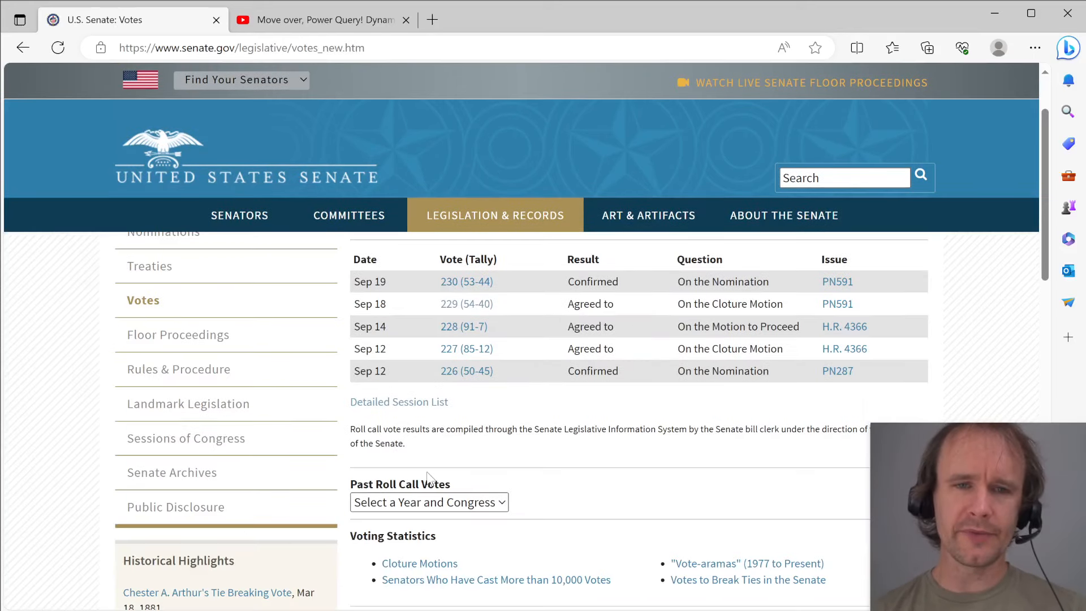
scroll(461, 214, down, 1)
click(460, 210)
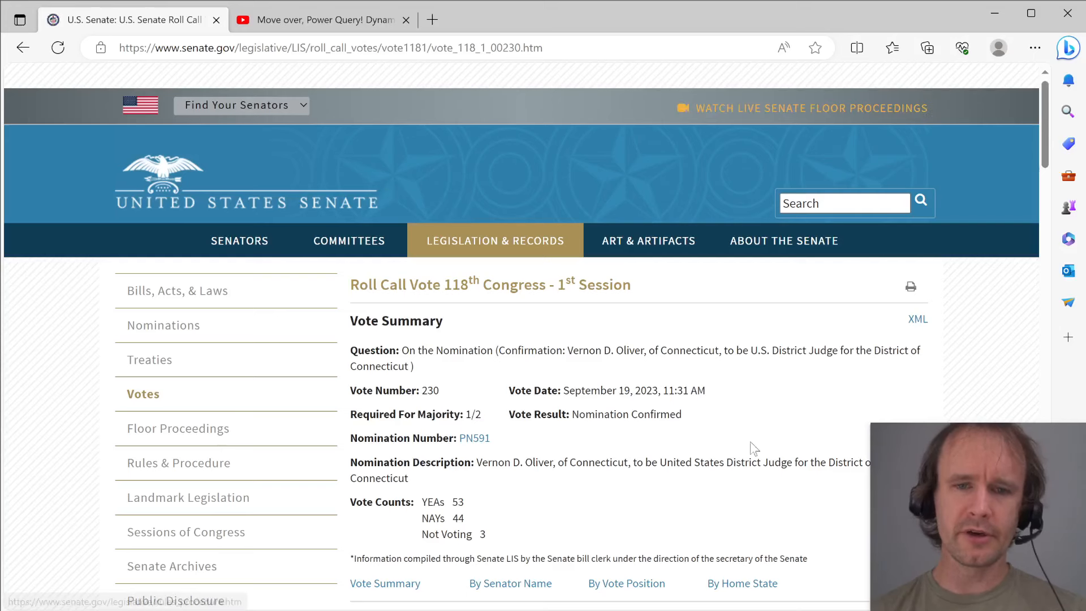
- Examine how each senator voted on vote 230 and the vote counts, including the Not Voting entries
scroll(750, 442, down, 6)
drag(349, 222, 440, 226)
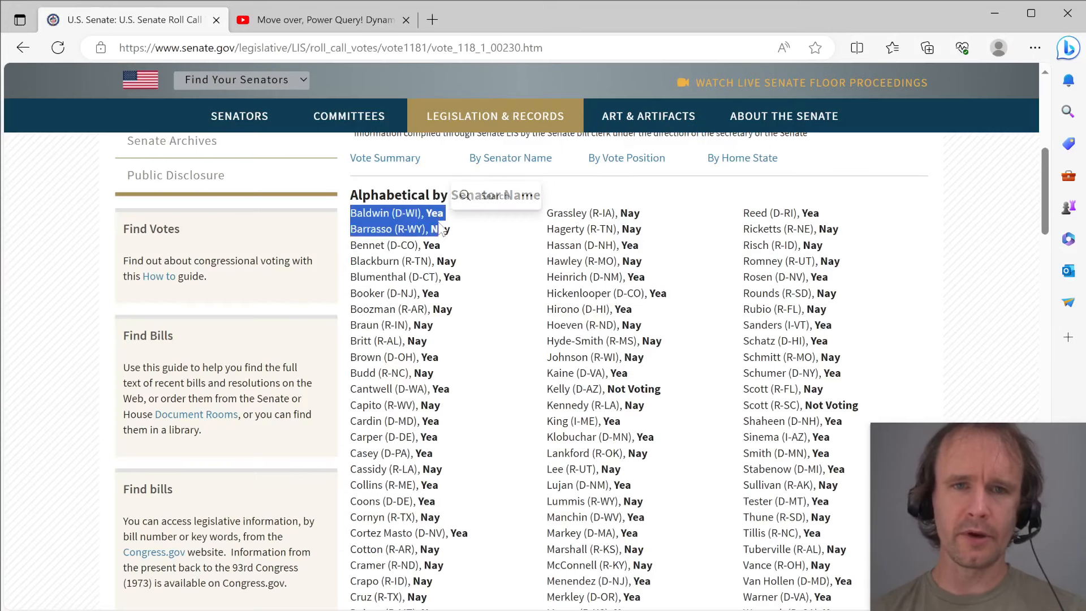
scroll(448, 503, down, 1)
scroll(498, 396, down, 5)
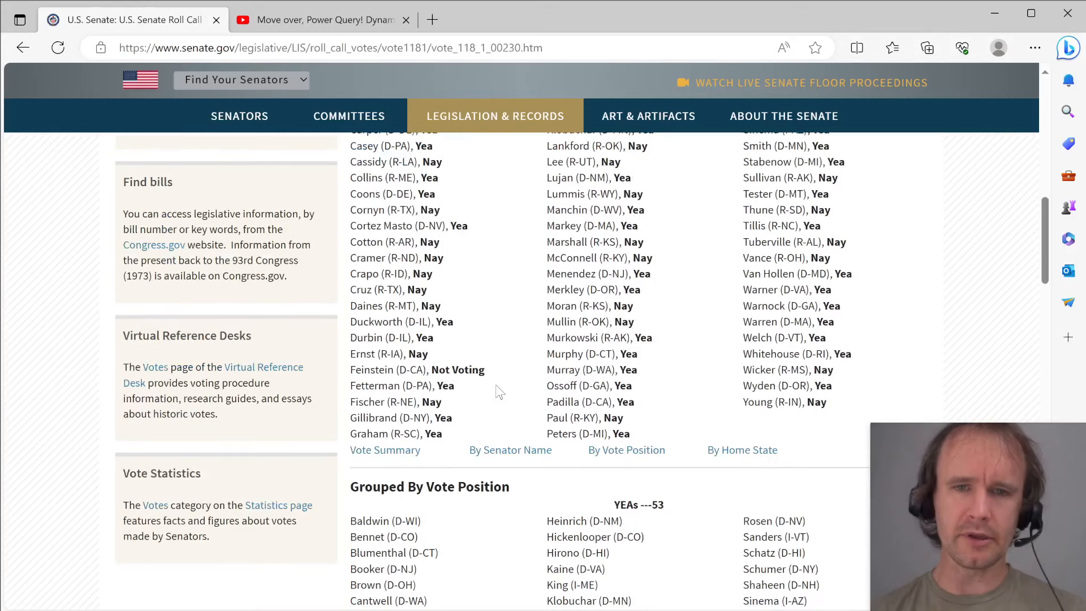
scroll(499, 392, up, 2)
scroll(500, 392, up, 4)
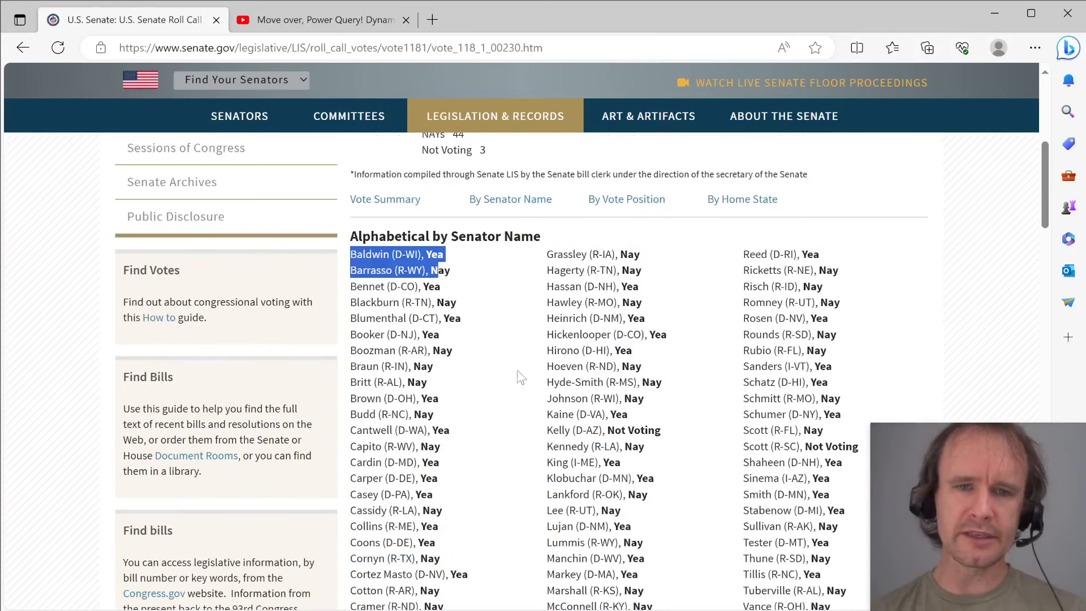
click(517, 370)
scroll(504, 403, up, 2)
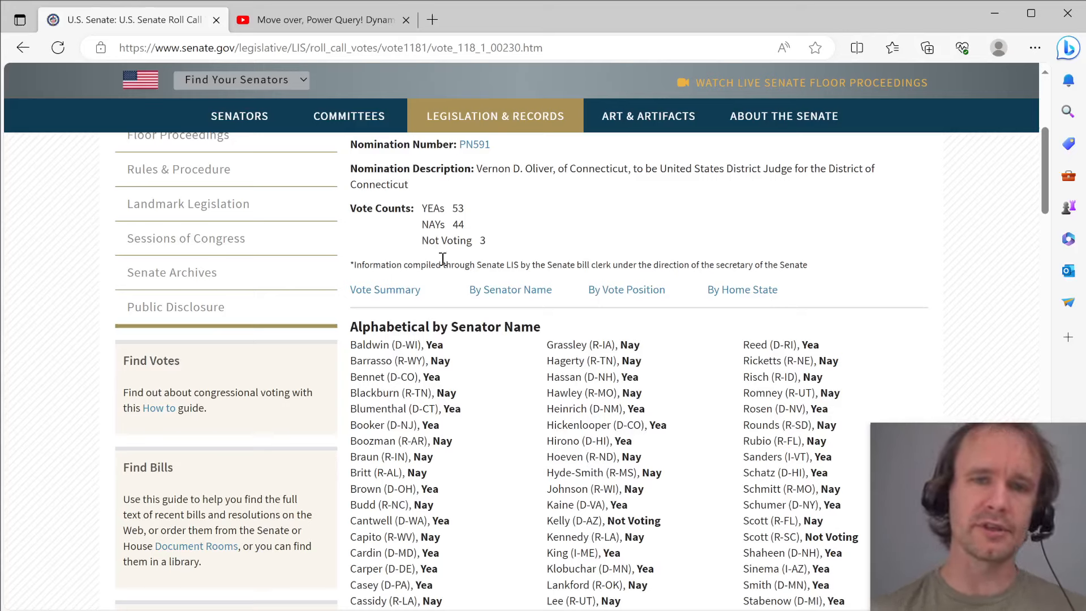
drag(428, 241, 483, 256)
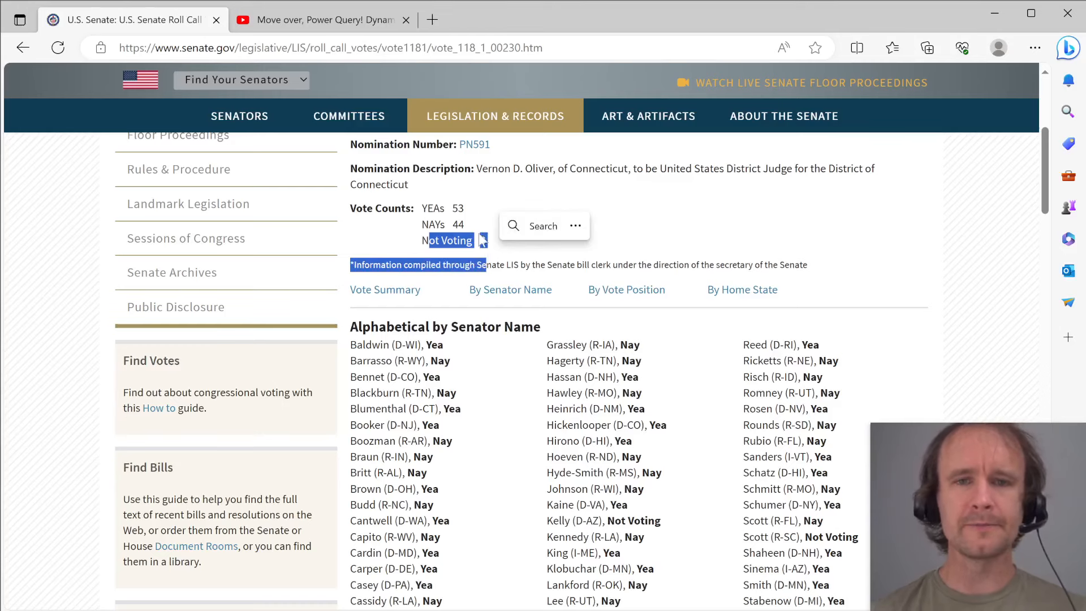
click(474, 235)
scroll(496, 363, down, 2)
scroll(497, 363, up, 1)
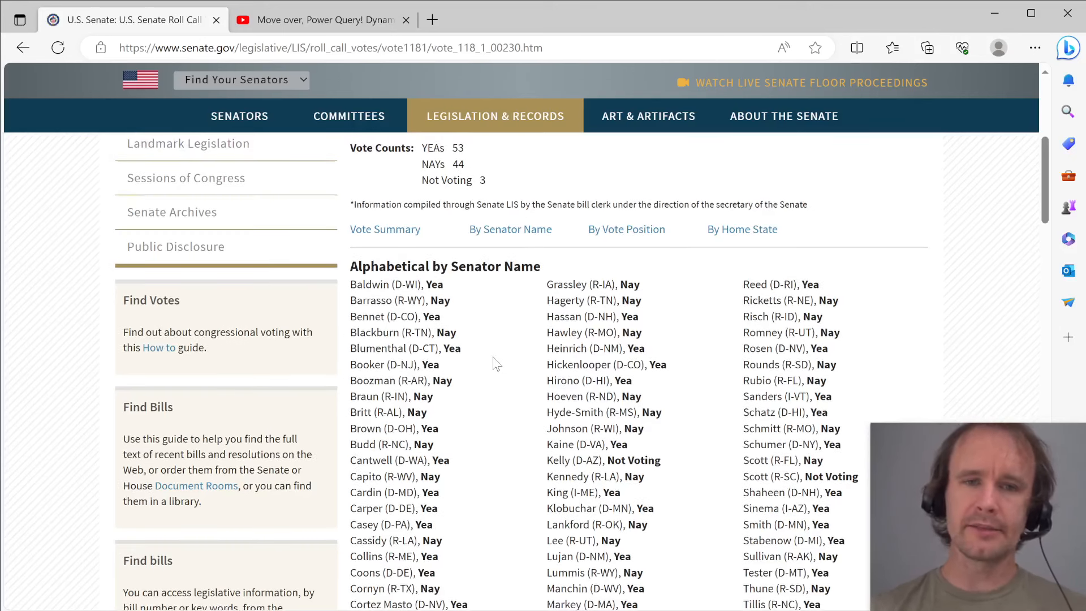
scroll(496, 363, up, 6)
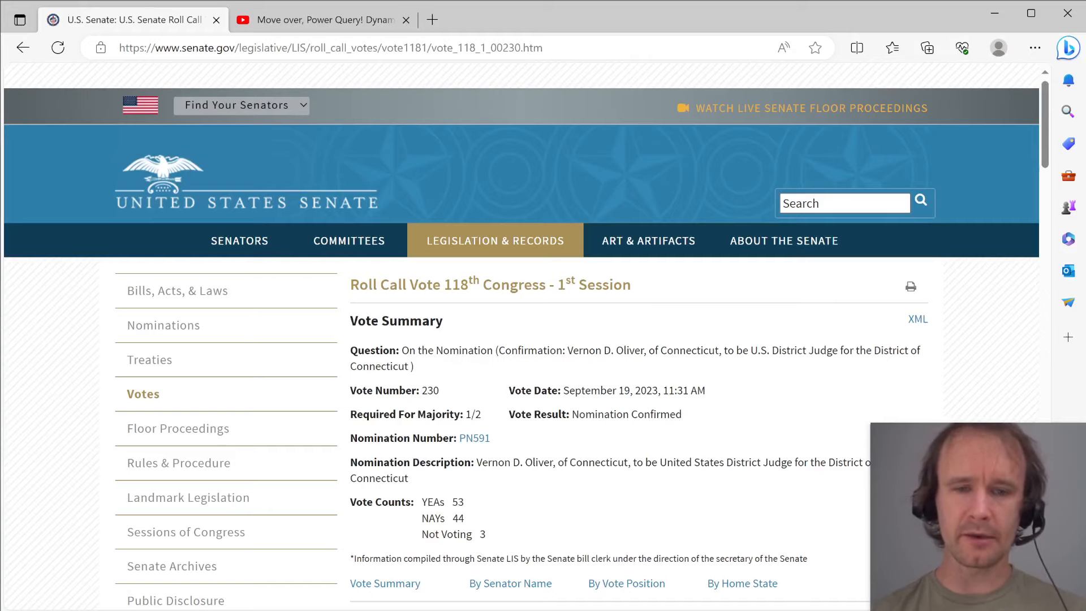
- Switch to the Excel web scraping workbook and select the Import label in A2 of the Setup sheet
click(443, 610)
click(615, 588)
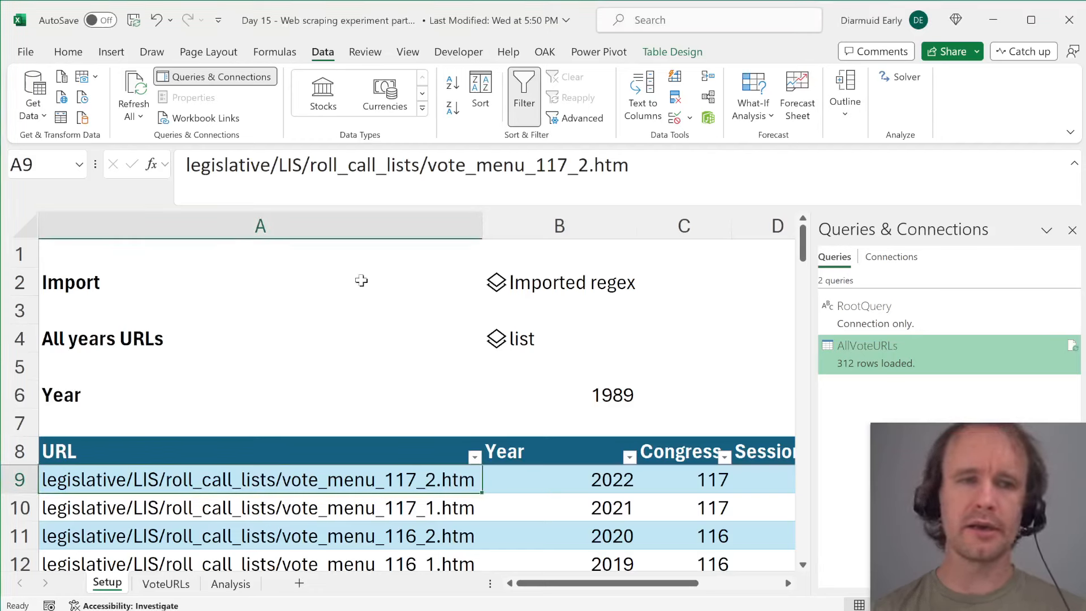
click(223, 284)
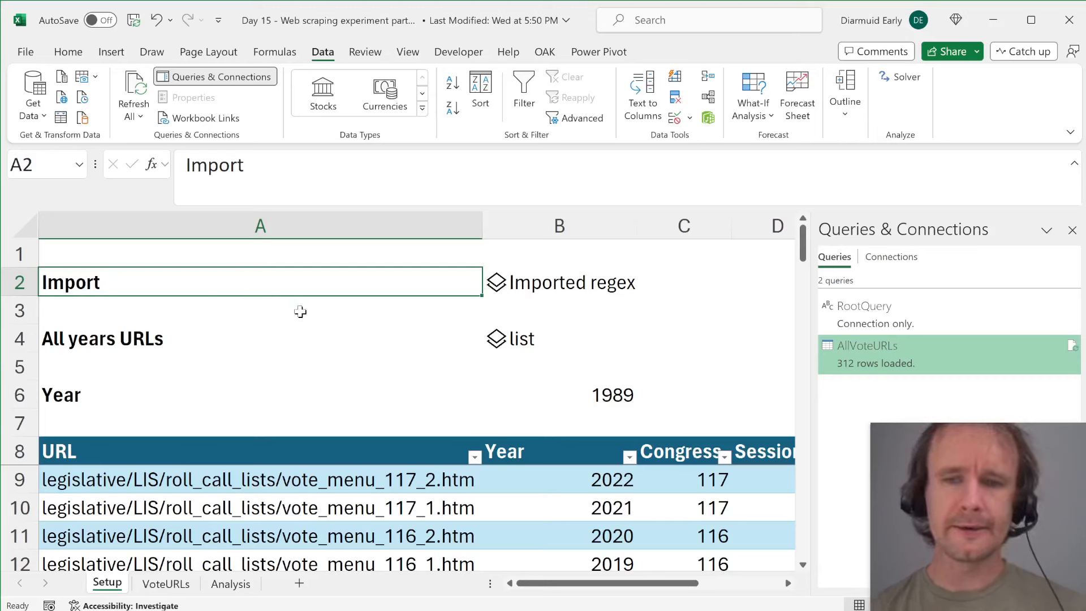
- Switch back to the browser and look over vote 230's alphabetical and grouped senator lists
key(alt+Tab)
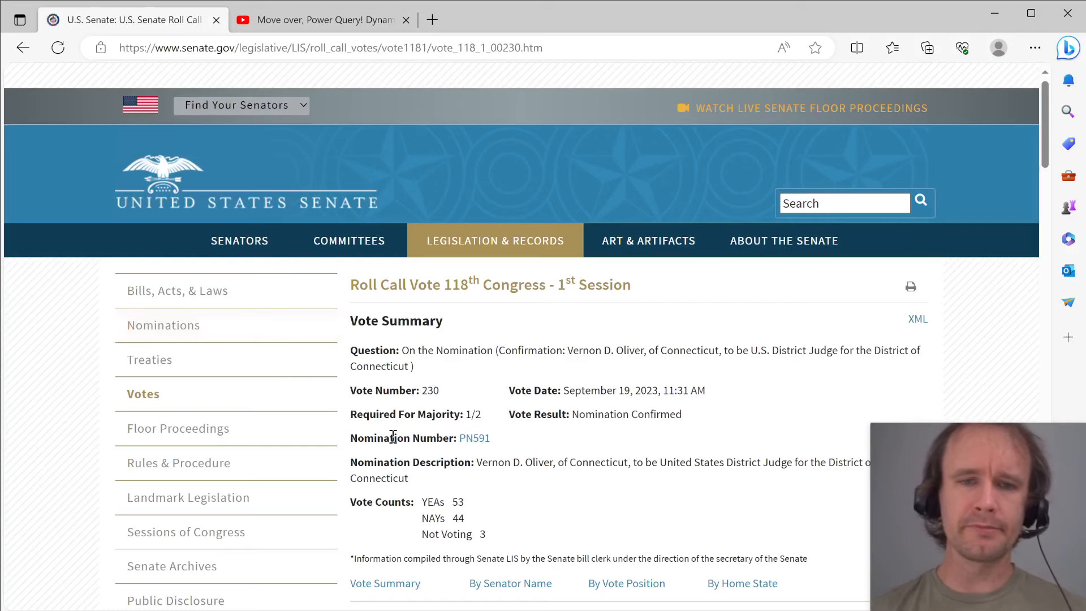
scroll(393, 438, down, 10)
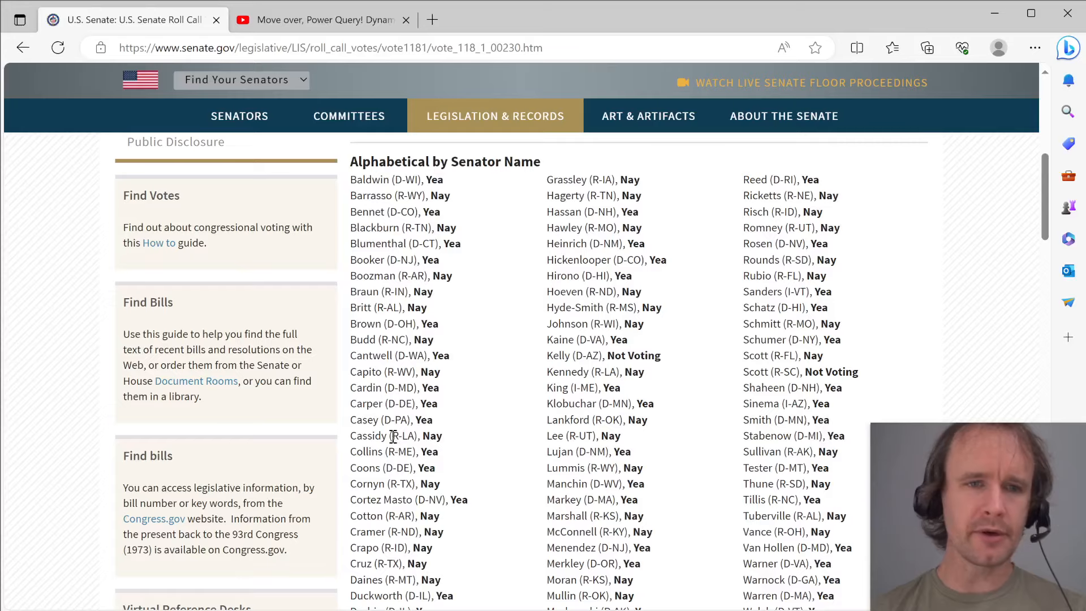
scroll(393, 437, down, 5)
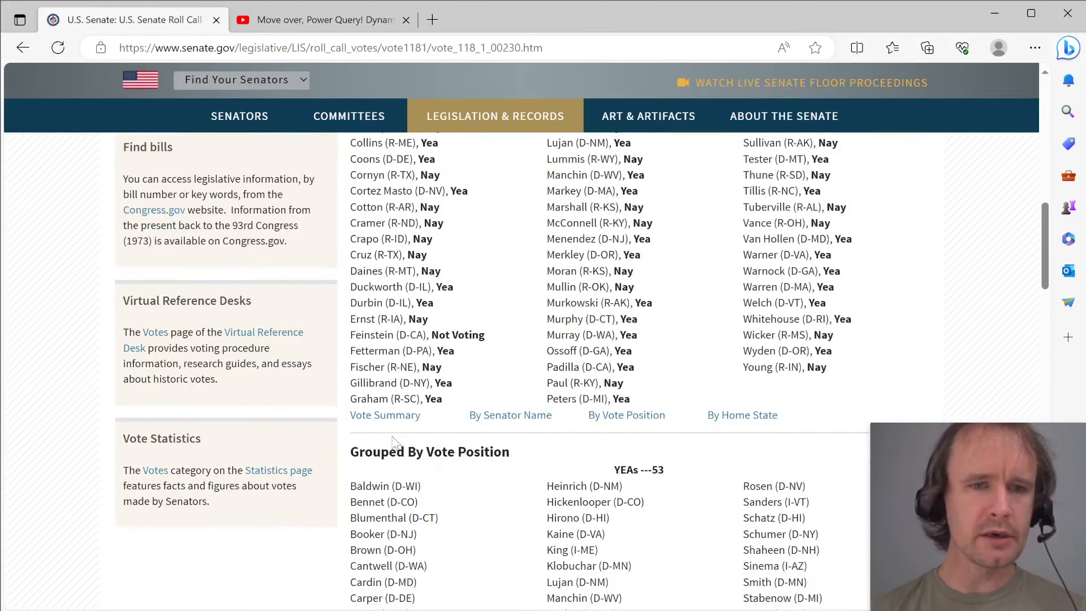
scroll(375, 415, up, 15)
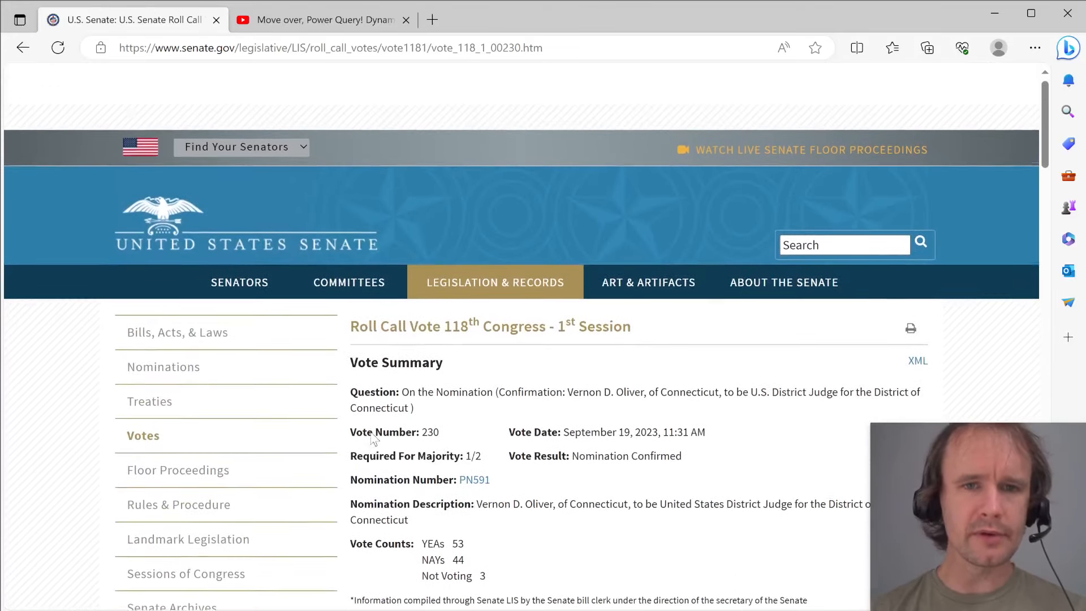
- Return to the Votes page and open the past roll call votes for 2023 (118th, 1st)
key(alt+Left)
scroll(373, 439, down, 8)
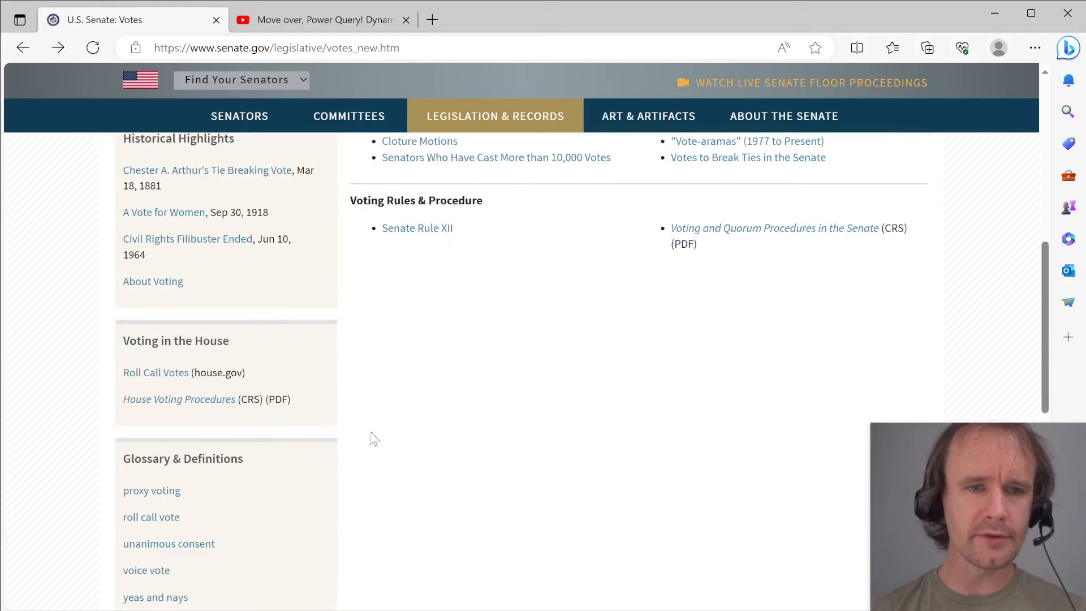
scroll(374, 439, up, 5)
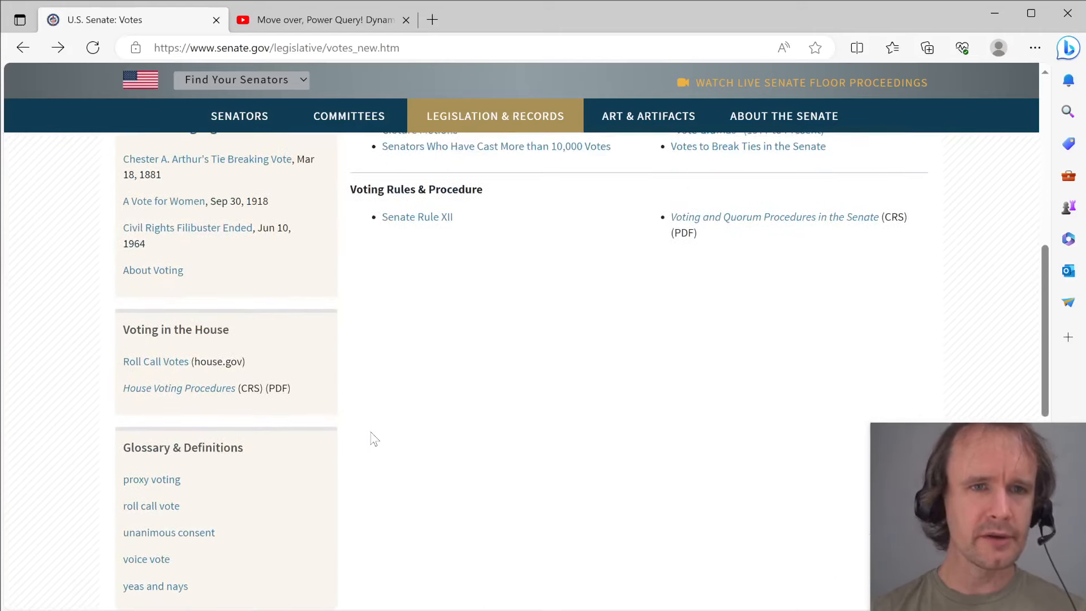
scroll(373, 439, up, 5)
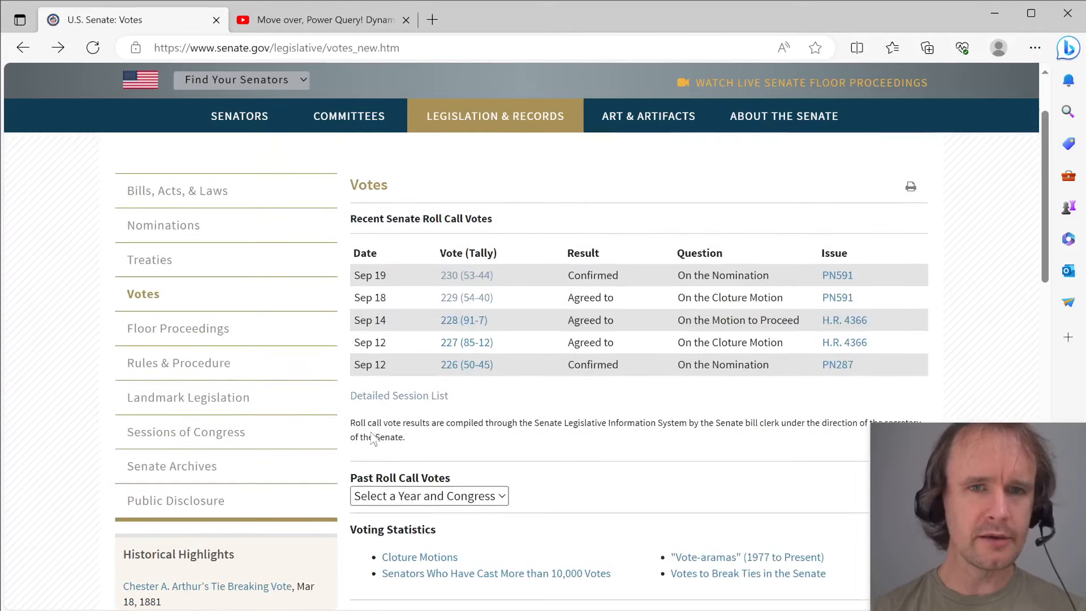
click(413, 496)
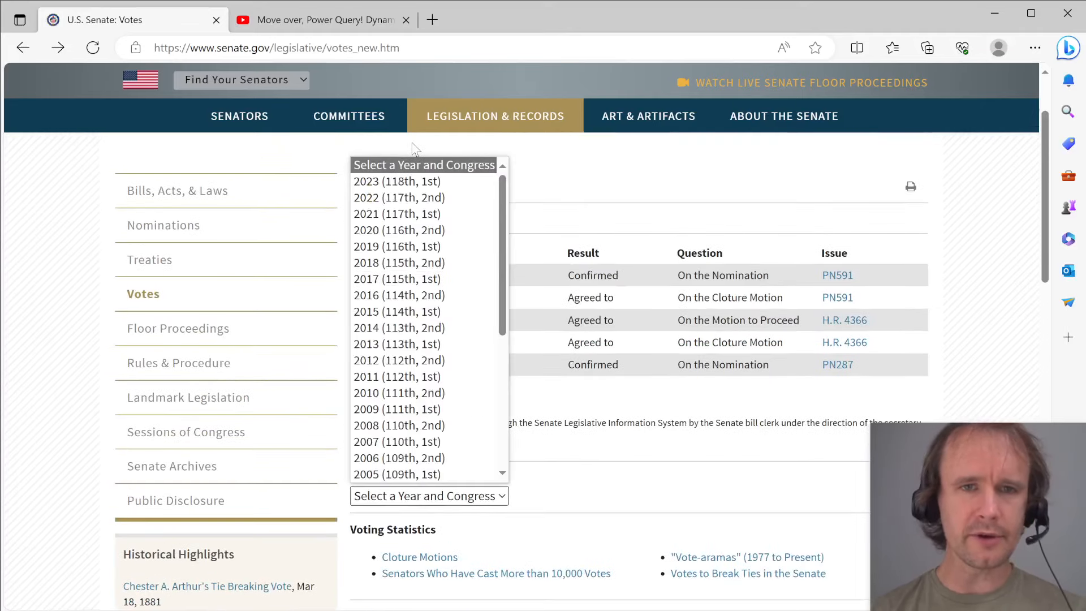
click(396, 182)
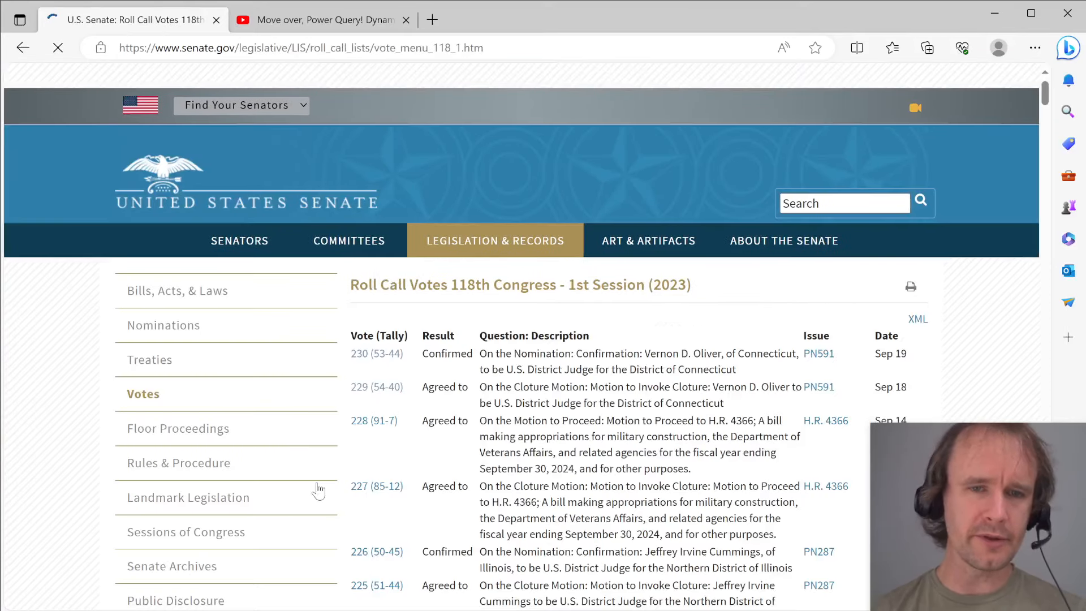
- Open the Roll Call Vote lists from the 101st Congress, 1st session to present
scroll(318, 491, down, 7)
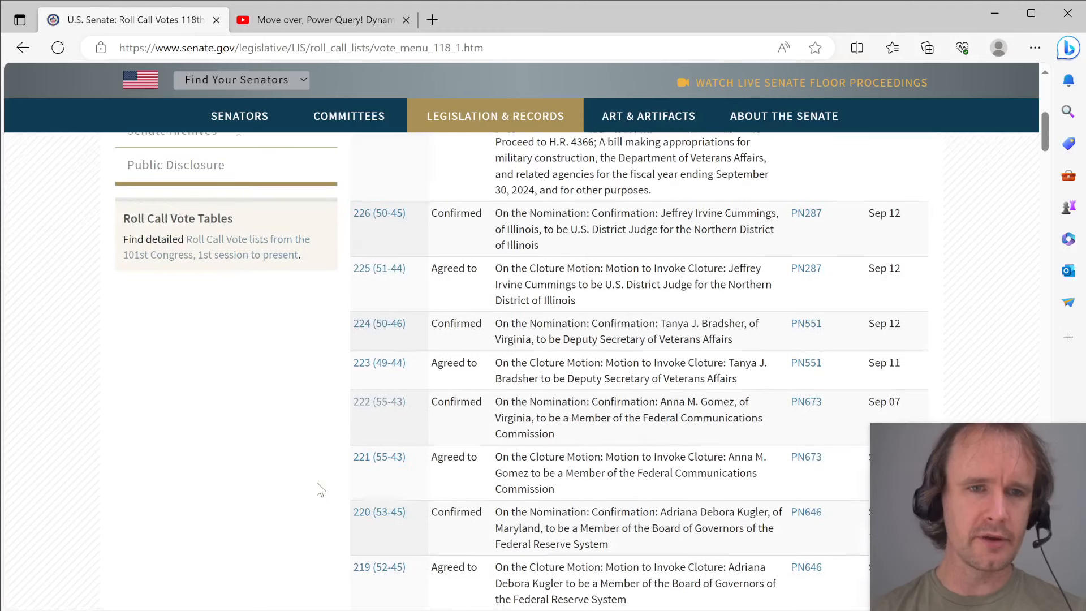
scroll(244, 331, up, 1)
click(244, 330)
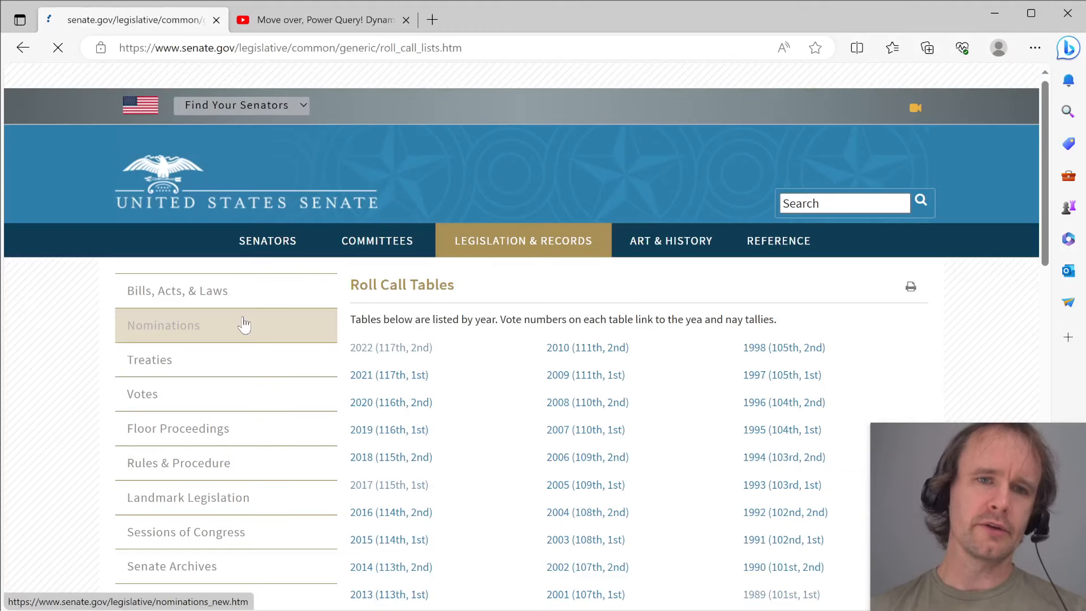
- Open the 2007 (110th, 1st) roll call table and its vote 442
scroll(407, 74, down, 3)
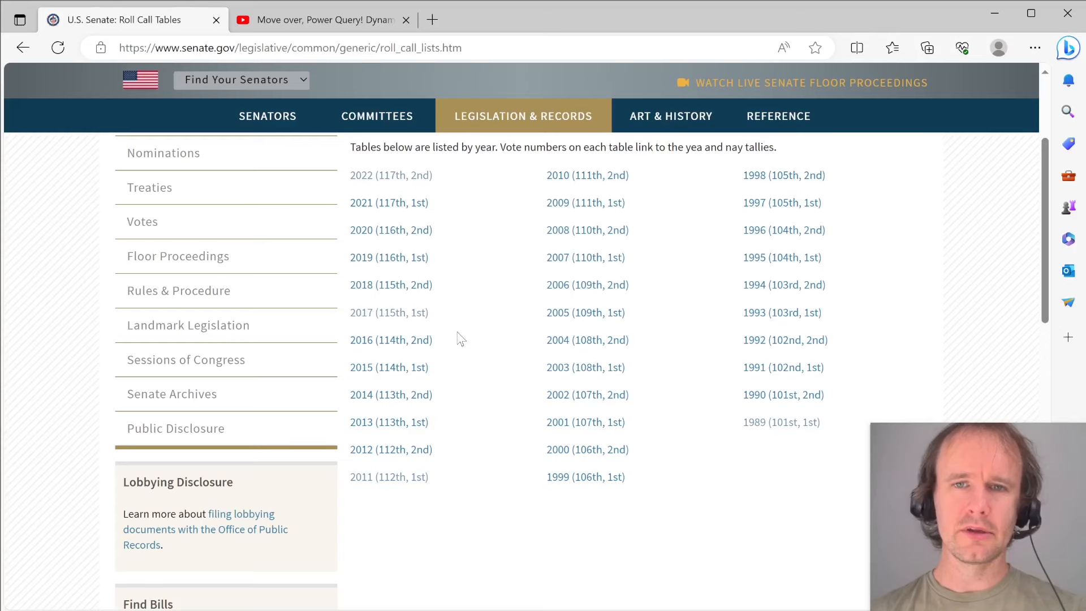
click(566, 261)
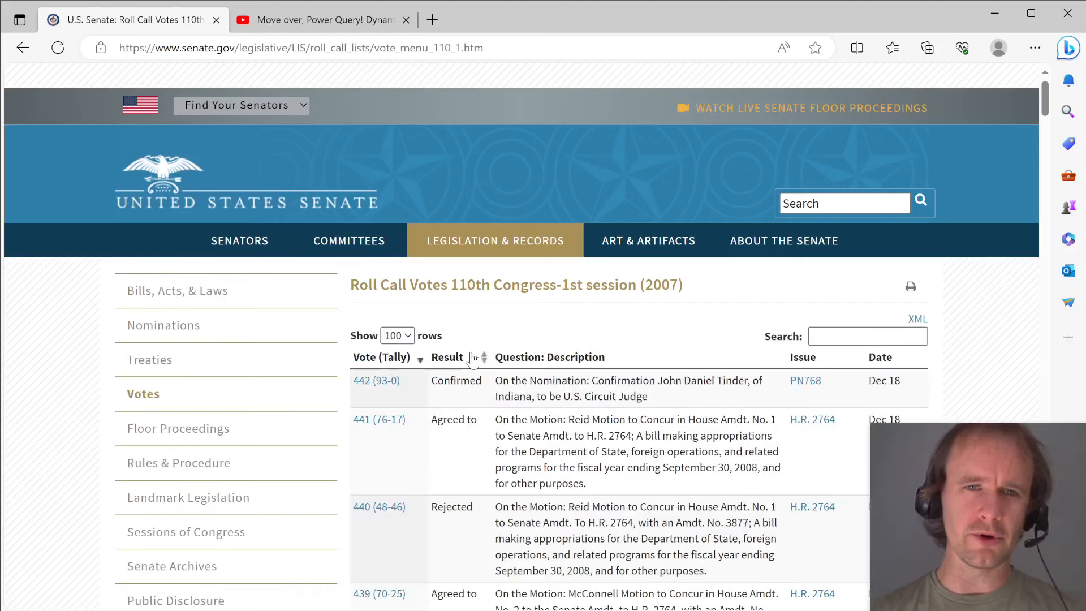
click(370, 382)
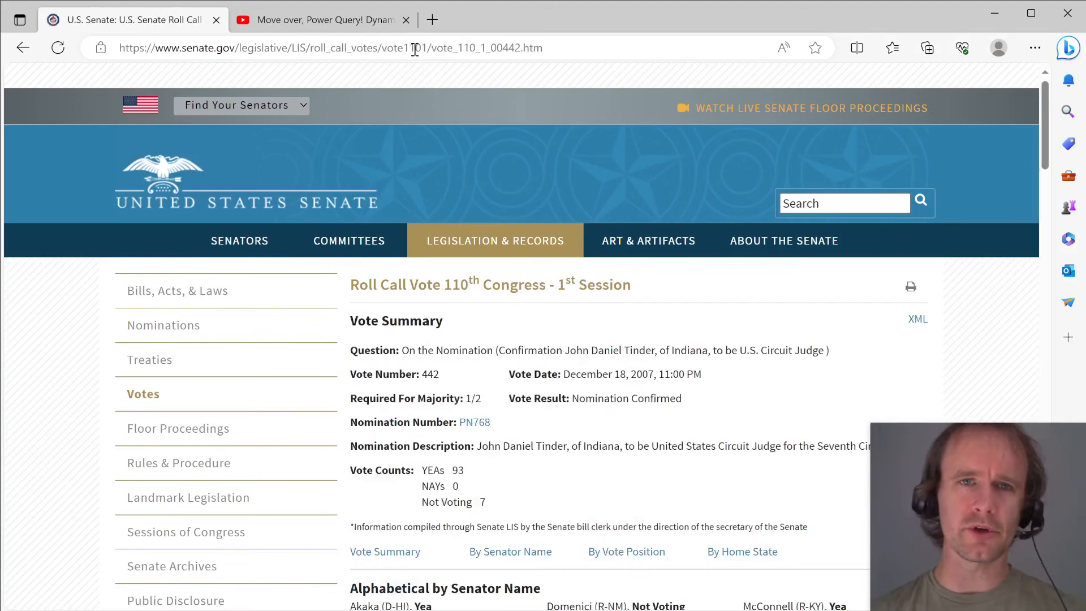
- Examine the Congress, session and vote number parts of the vote page's web address
drag(457, 48, 480, 52)
click(485, 49)
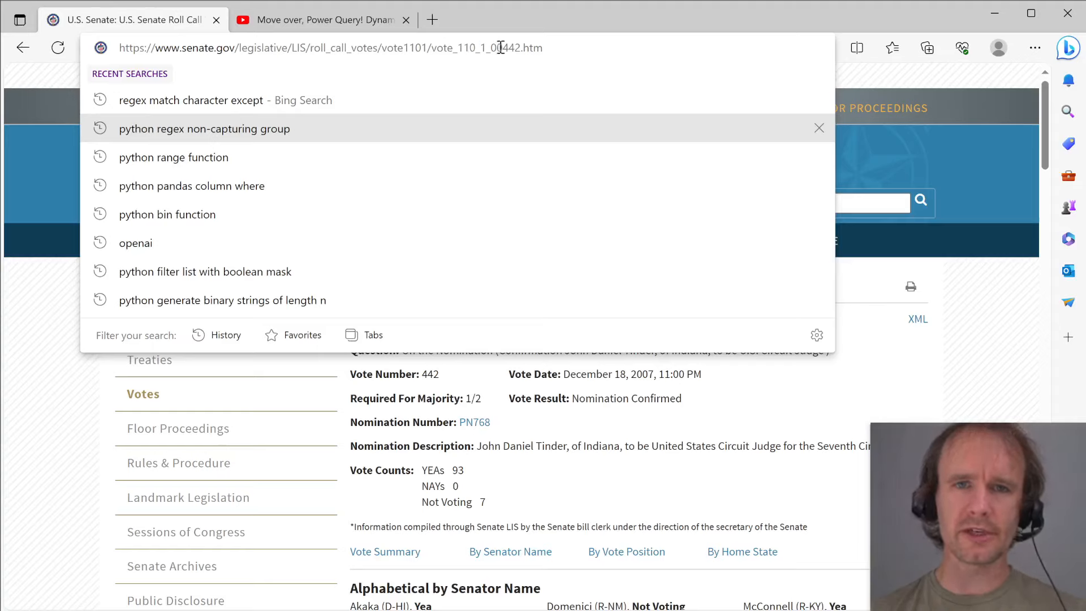
drag(496, 47, 521, 47)
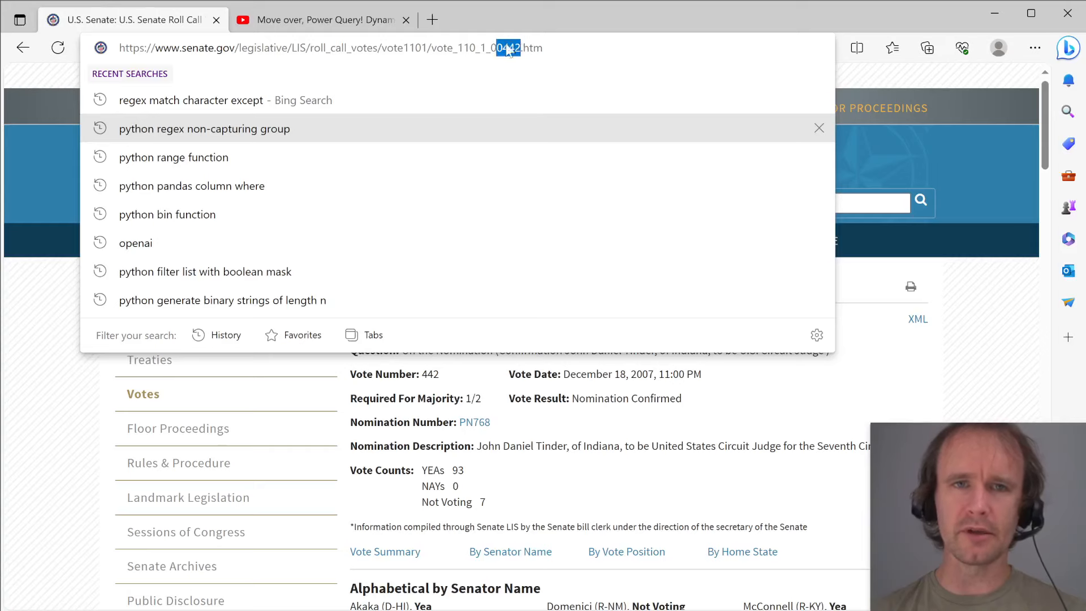
key(Escape)
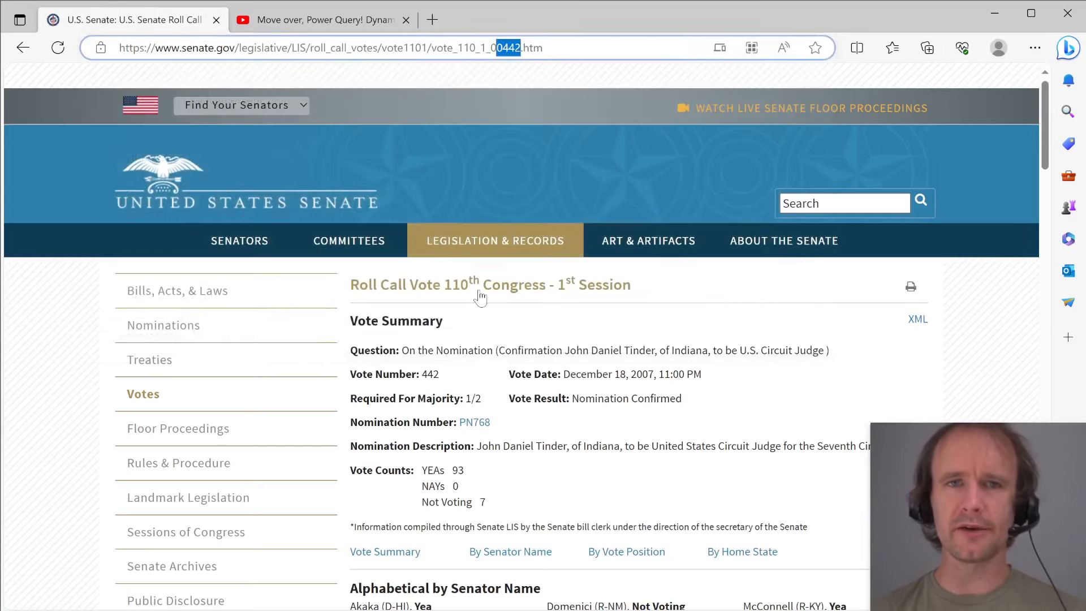
mouse_move(481, 241)
drag(491, 347, 650, 416)
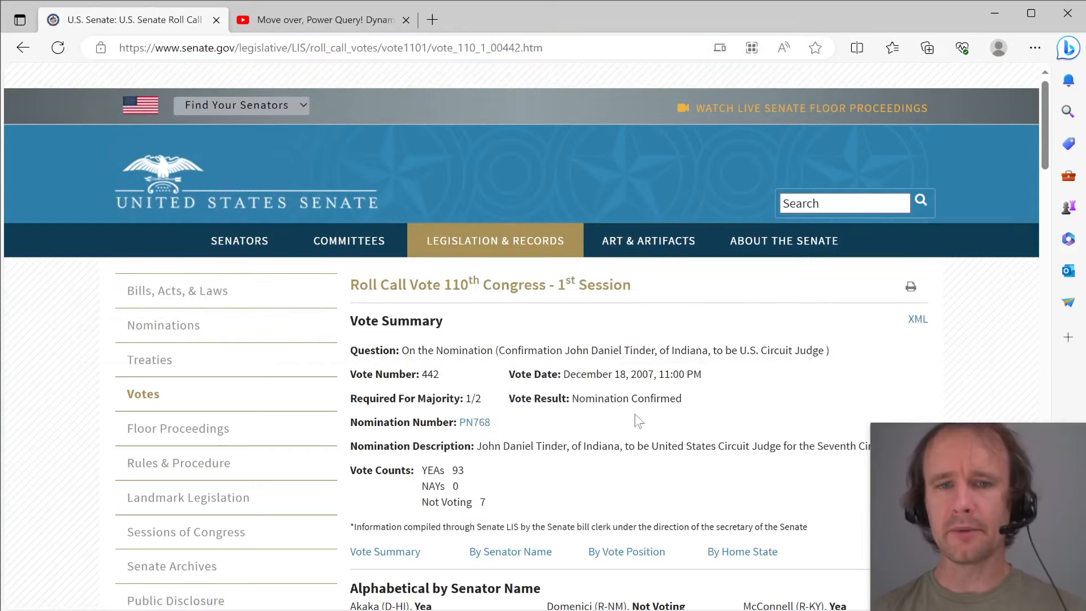
- Switch to the Excel workbook and inspect the Python import code in B2 and the RootQuery source in the Power Query Editor
key(alt+Tab)
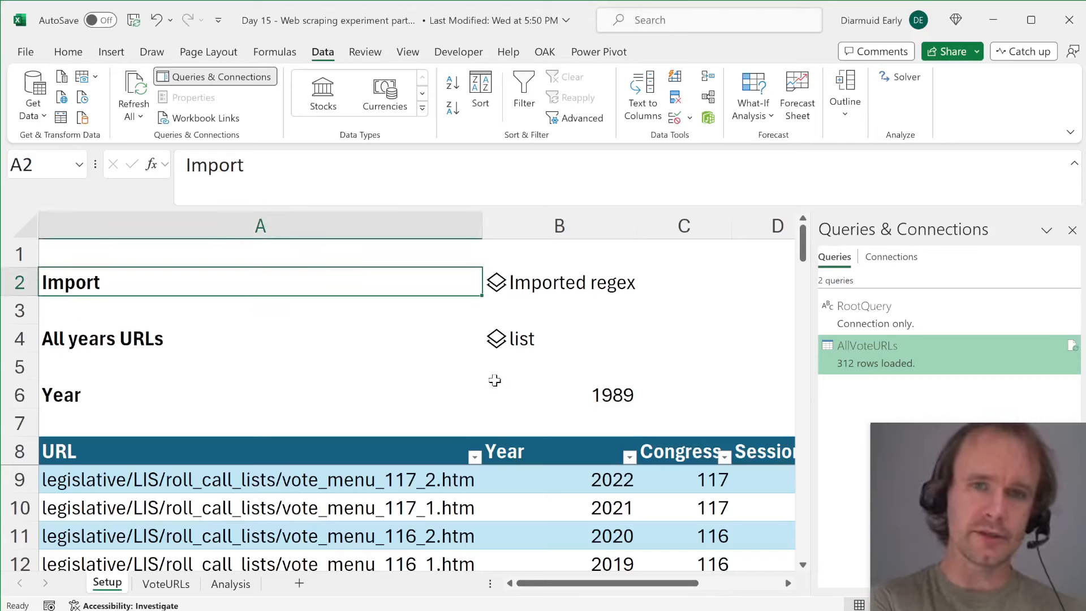
click(532, 281)
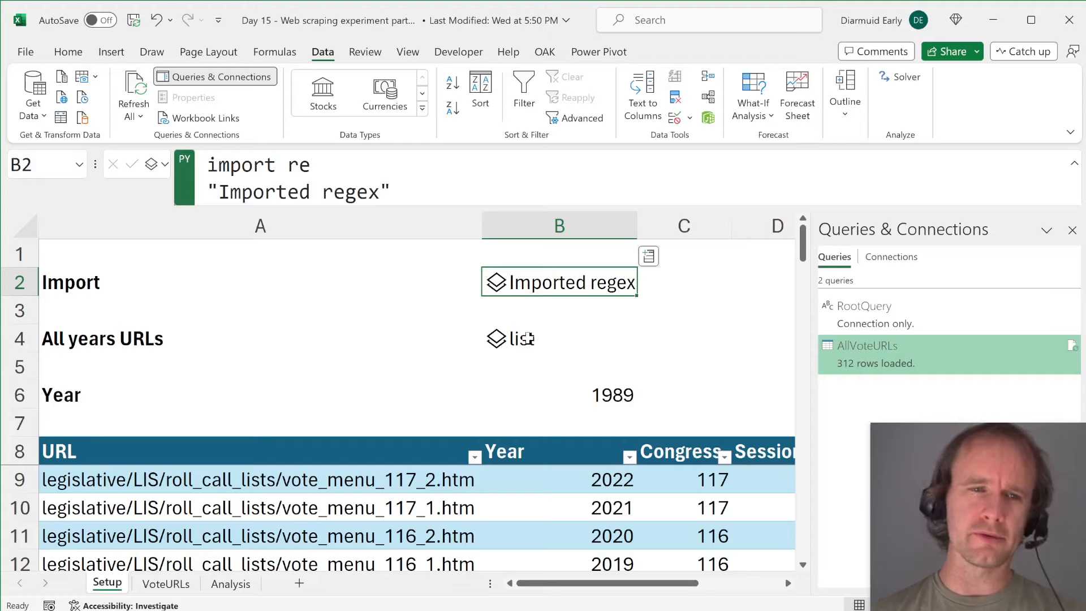
right_click(869, 319)
click(904, 352)
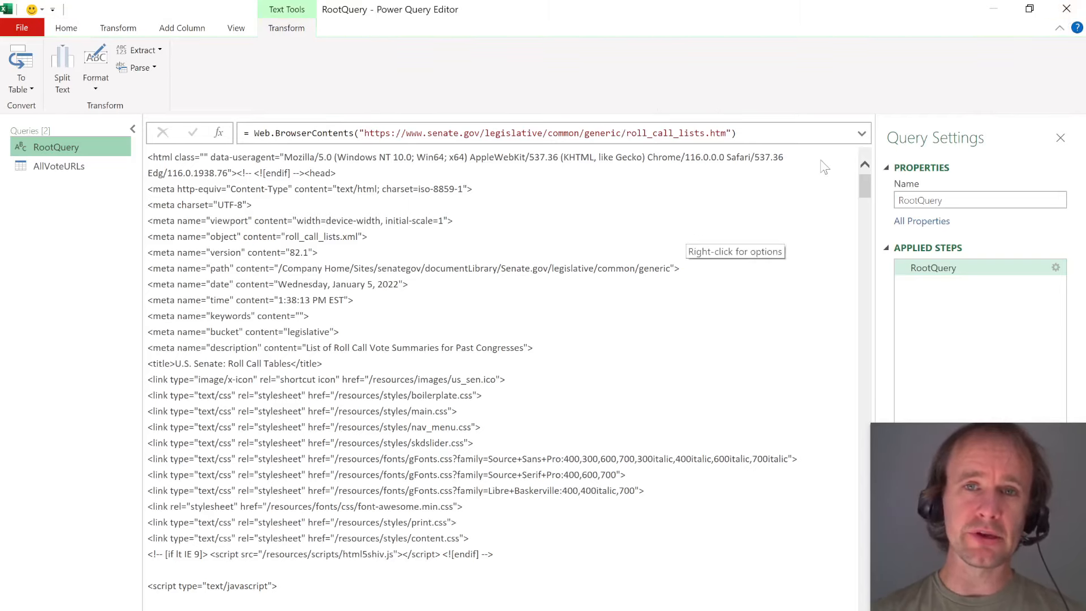
mouse_move(868, 187)
mouse_down()
mouse_move(855, 360)
mouse_move(859, 610)
mouse_move(871, 176)
mouse_up()
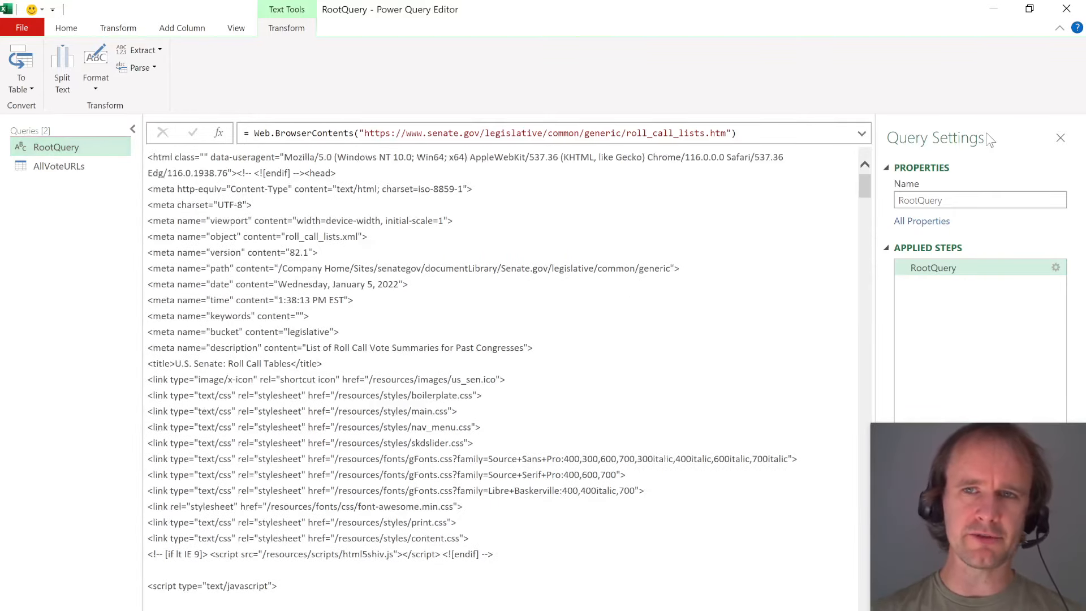
click(1066, 19)
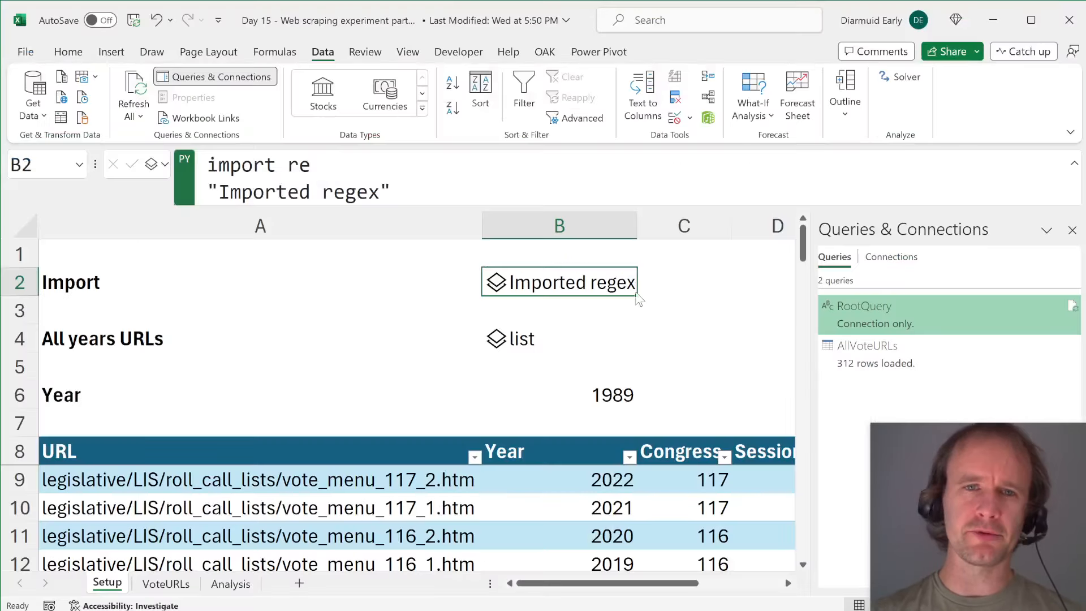
- Switch to the browser, examine the HTML source of the vote 442 page through the senators' votes, and close the source view
key(alt+Tab)
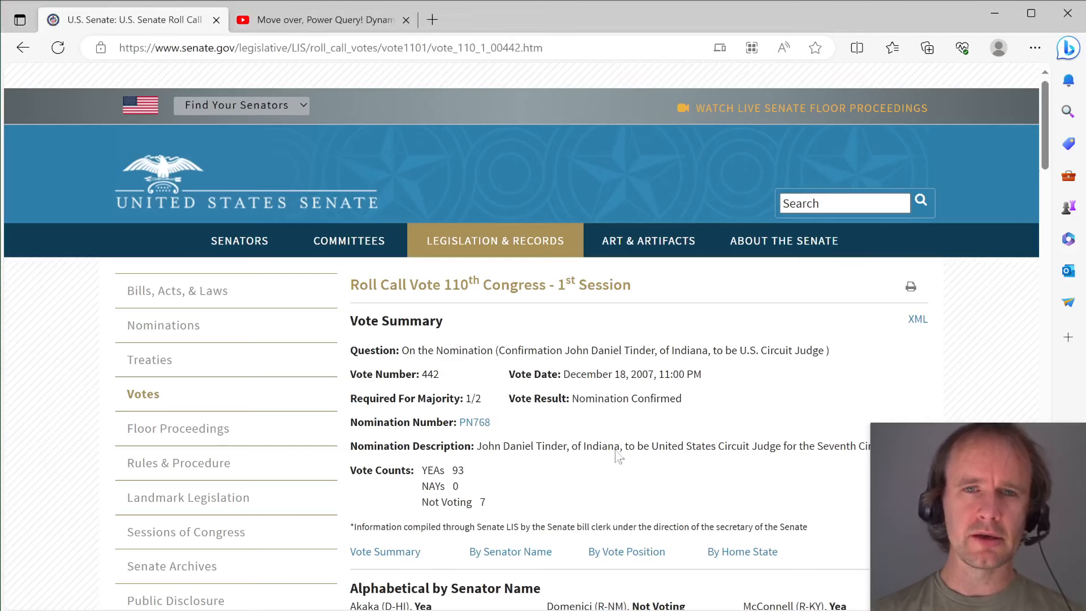
key(ctrl+u)
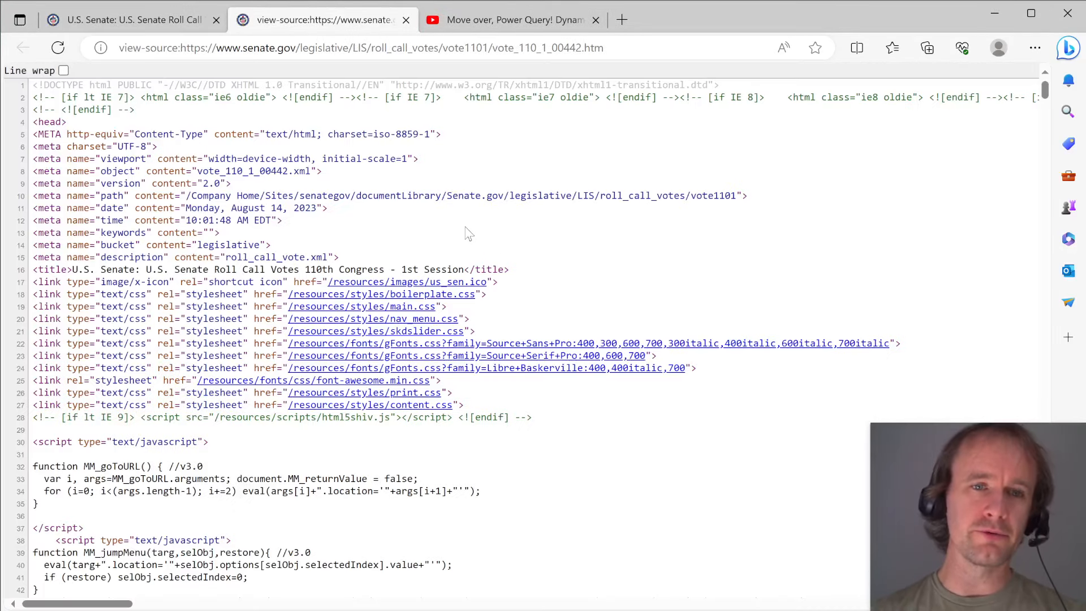
scroll(566, 232, down, 3)
scroll(569, 225, down, 20)
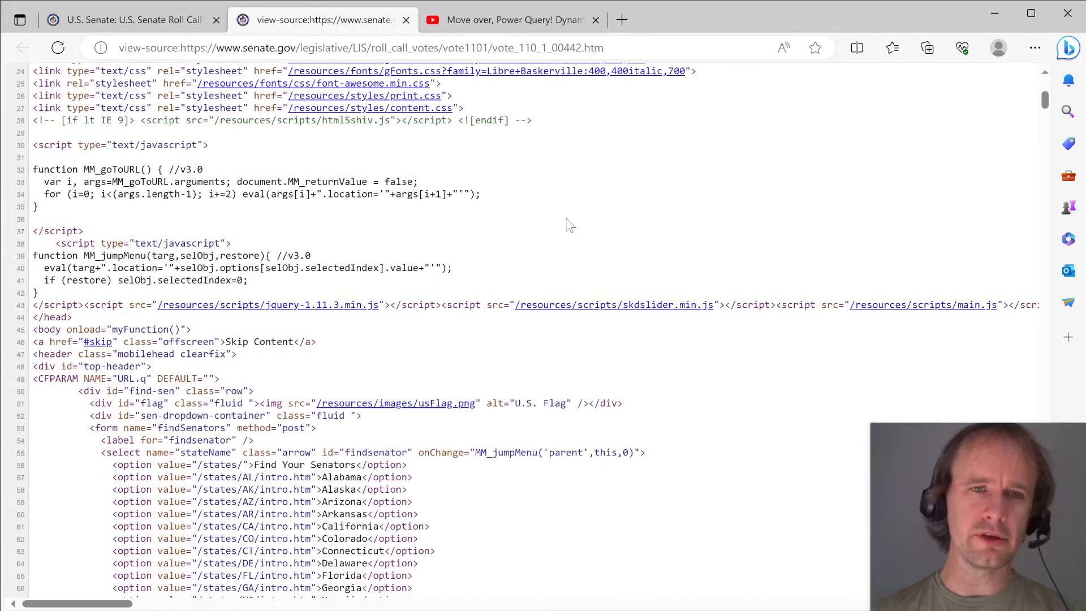
scroll(567, 219, down, 20)
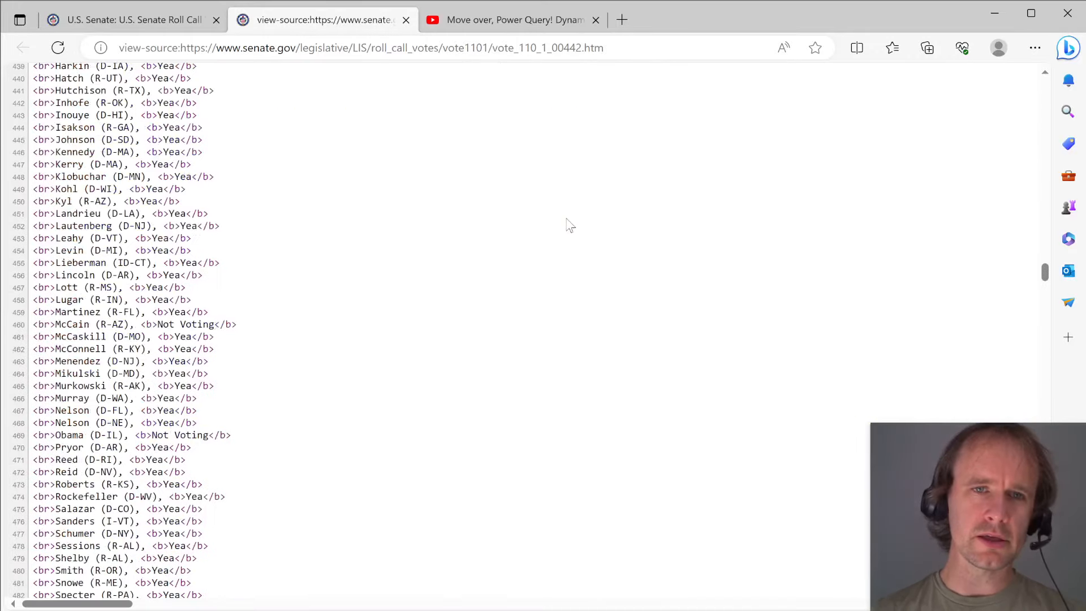
scroll(569, 224, down, 20)
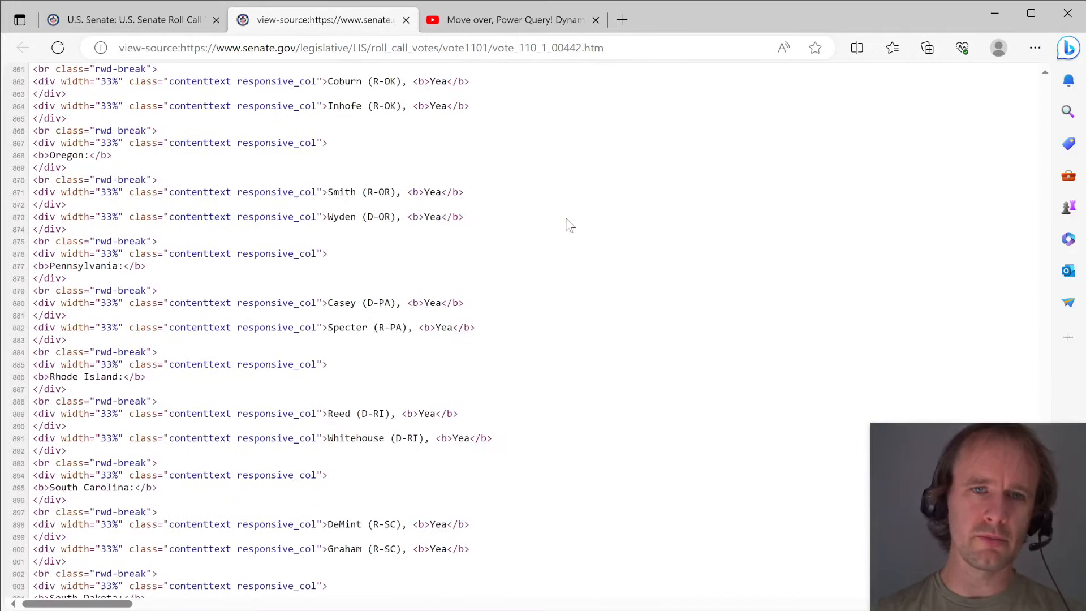
scroll(570, 224, down, 20)
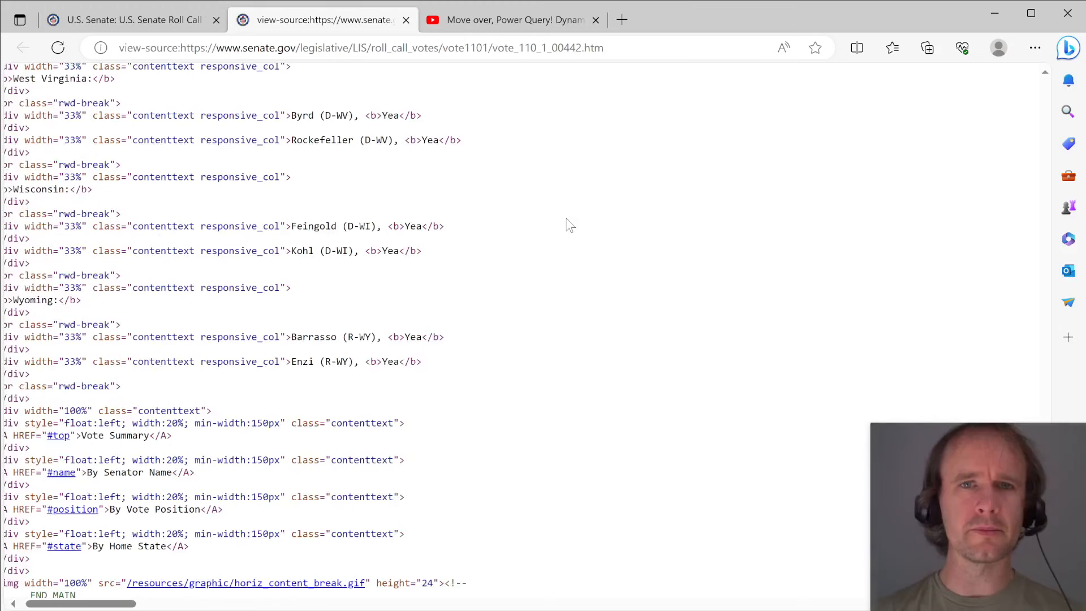
key(ctrl+w)
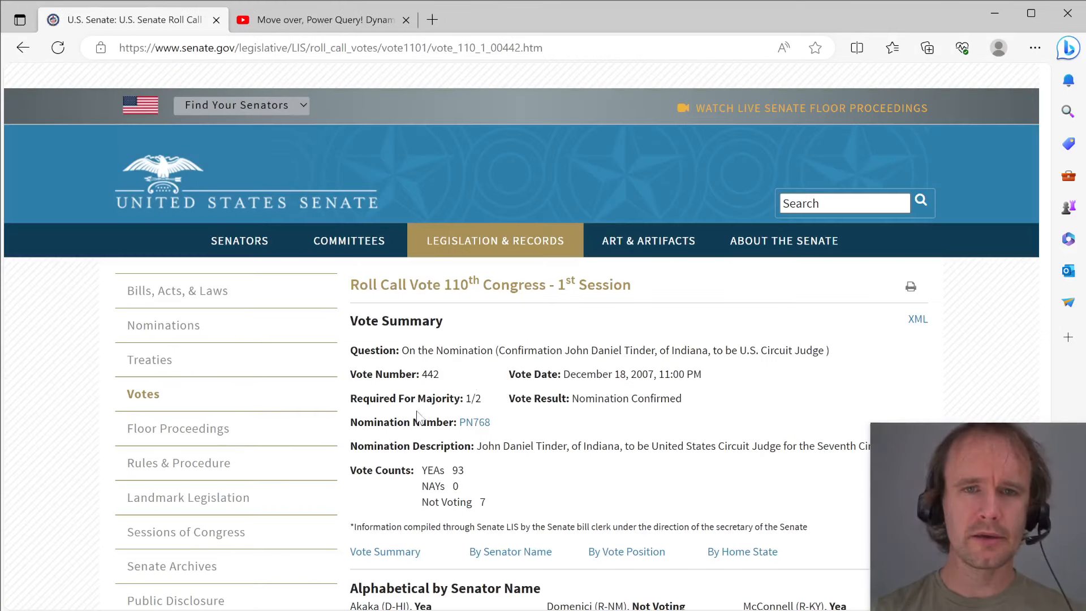
- Return to the list of yearly roll call tables and examine the 2022 to 2000 link entries in its page source
key(alt+Left)
key(alt+Left)
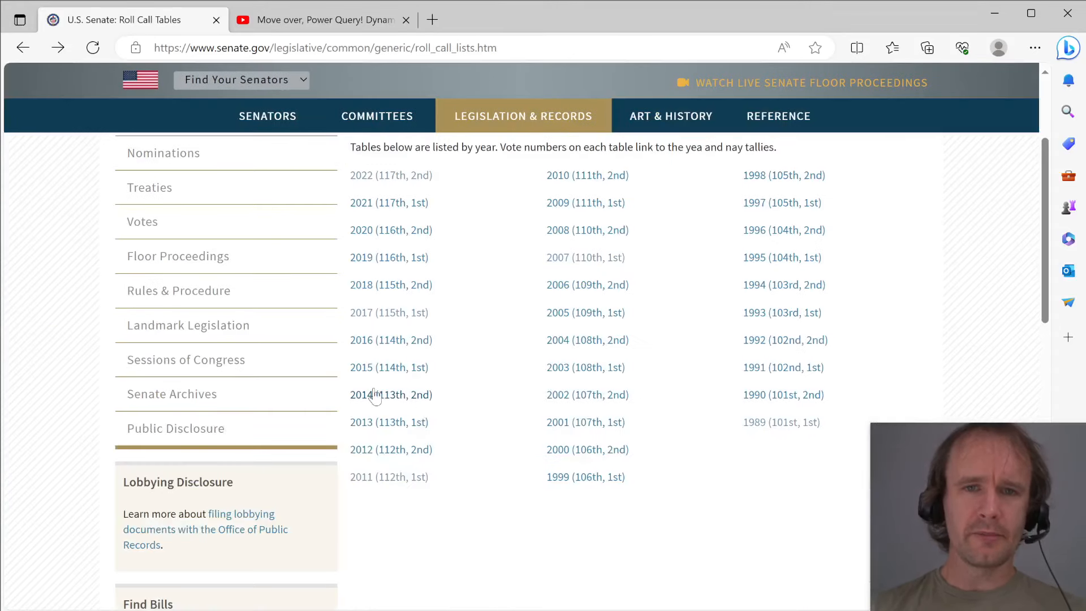
key(ctrl+u)
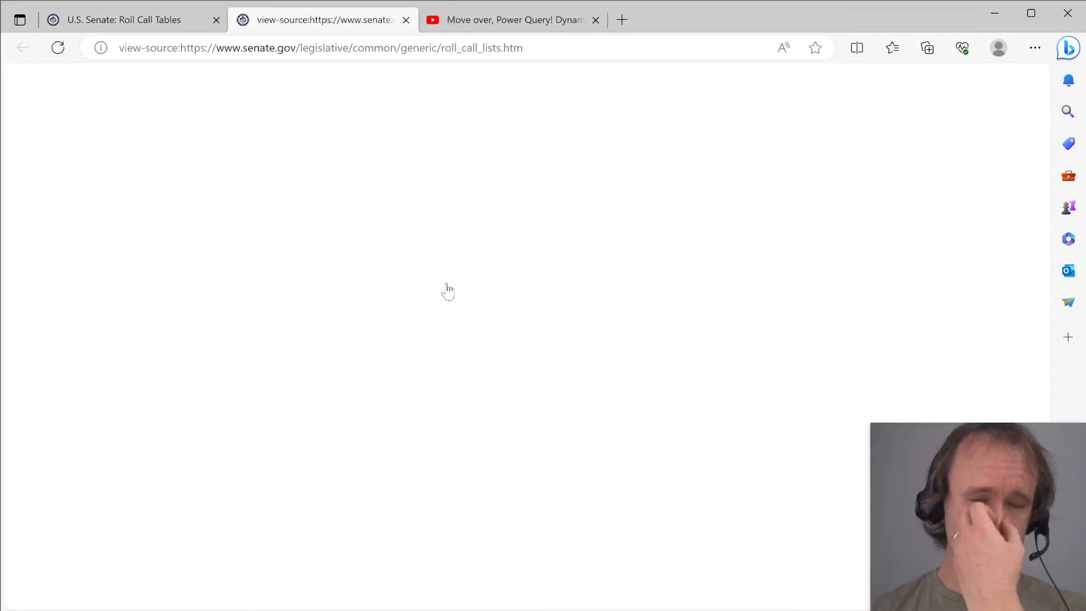
scroll(435, 368, down, 15)
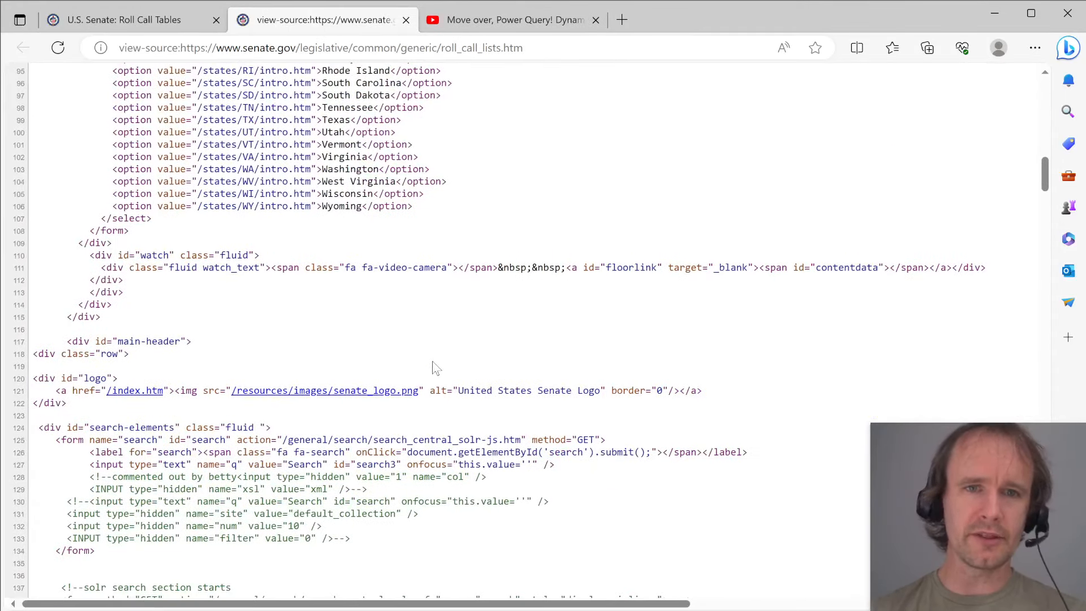
scroll(435, 368, down, 18)
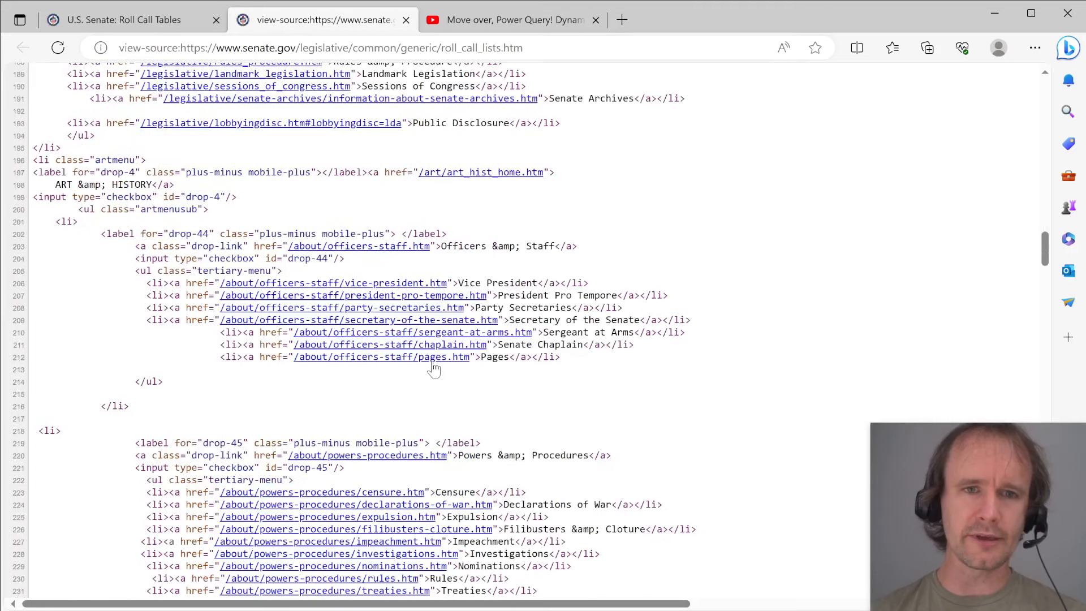
scroll(434, 369, down, 20)
scroll(435, 366, down, 5)
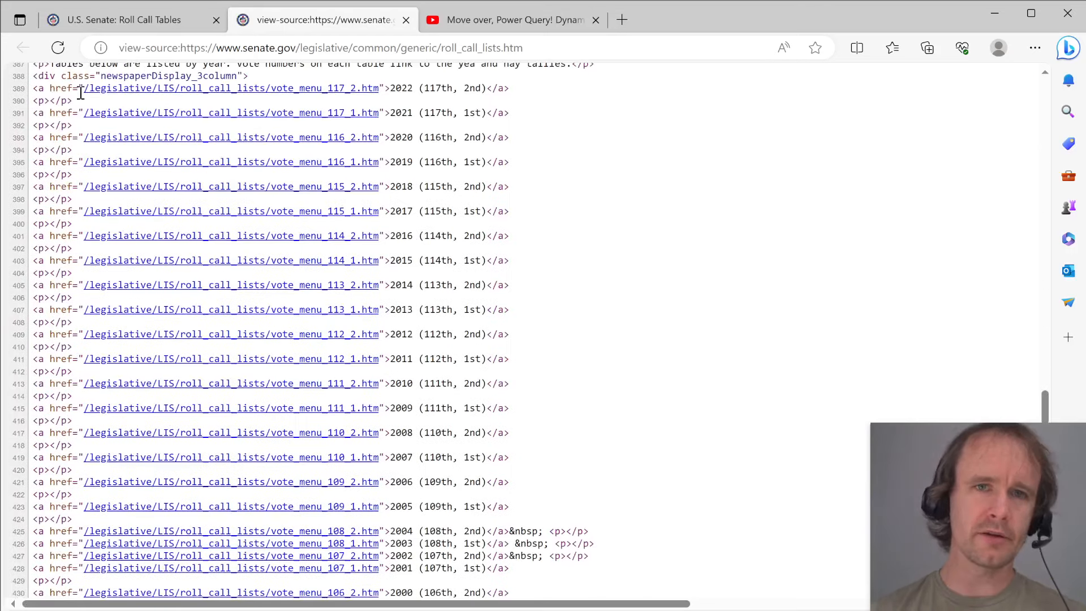
drag(81, 92, 397, 95)
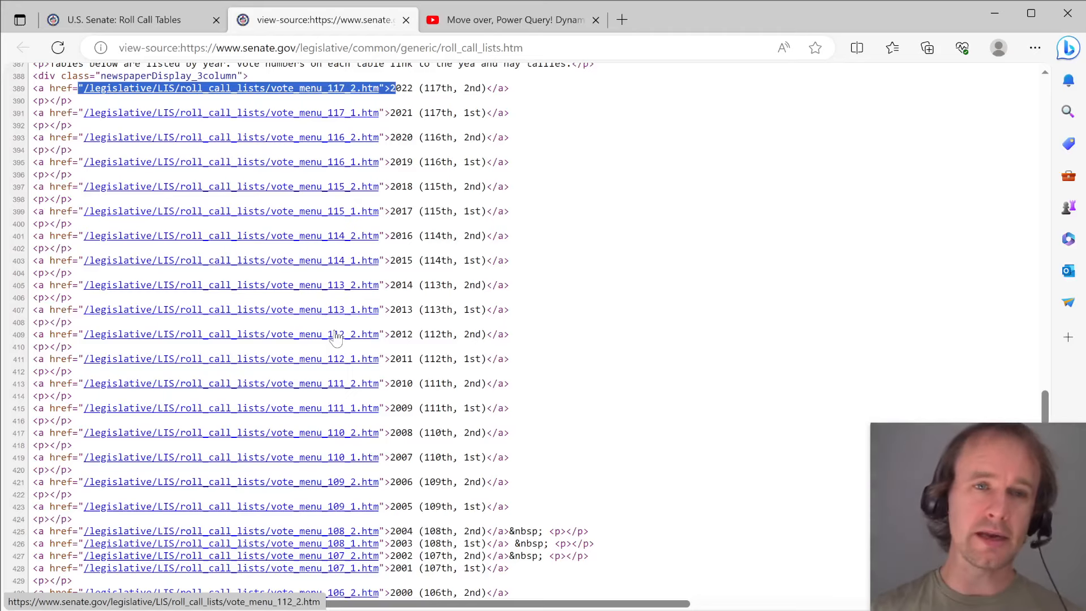
click(549, 202)
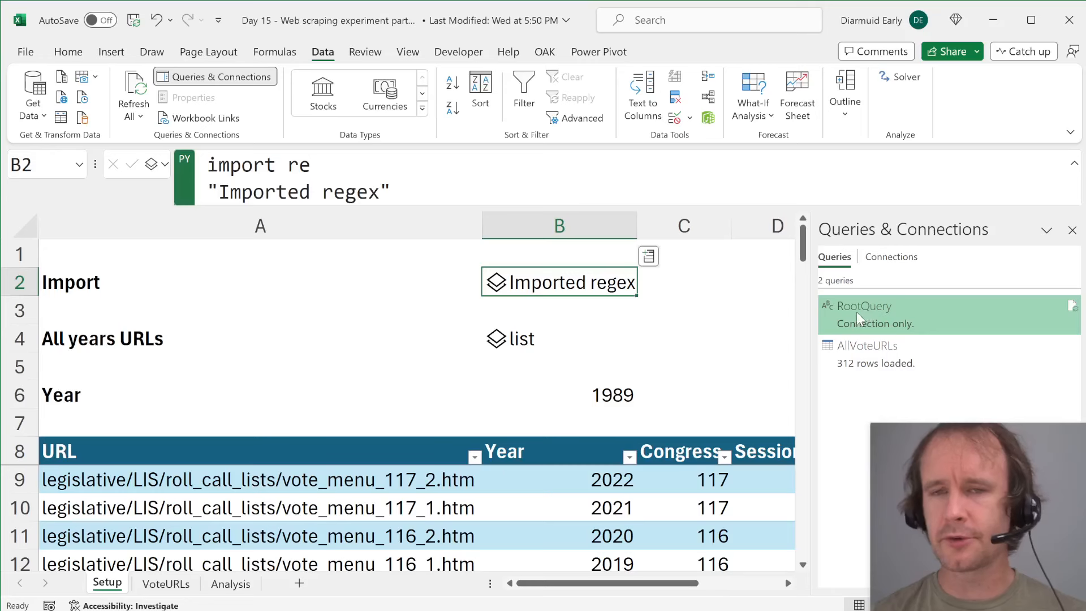
- Preview RootQuery's contents in the Excel workbook and return to the page source in the browser
mouse_move(857, 314)
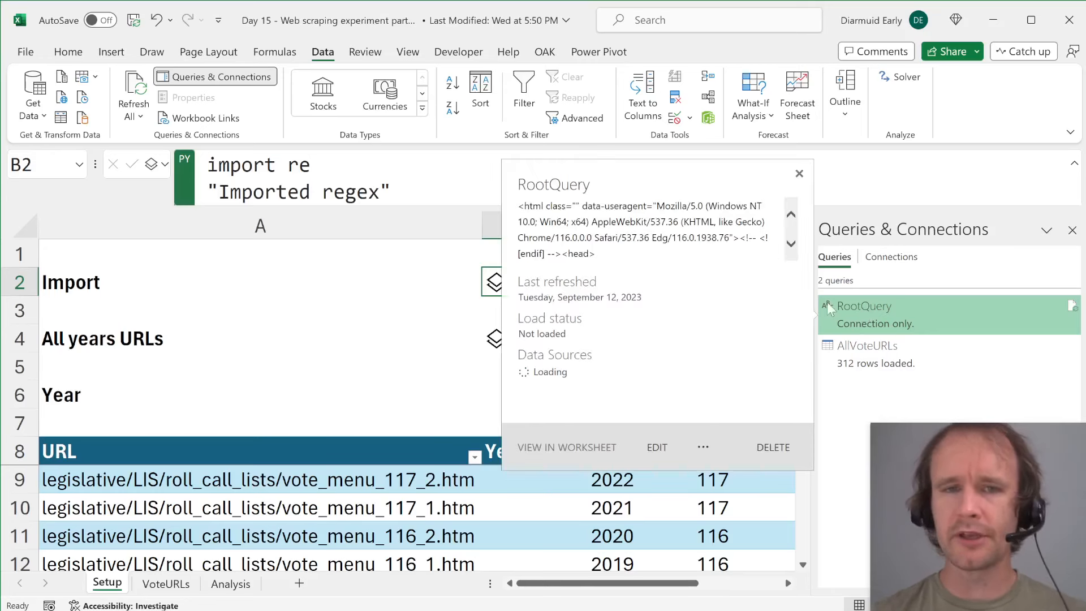
click(459, 312)
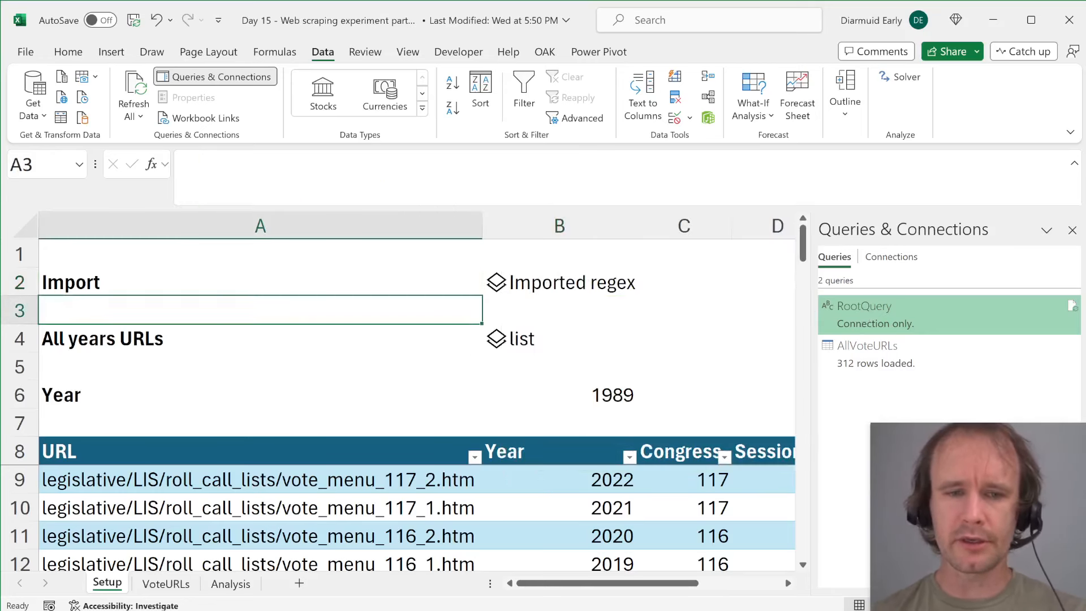
key(alt+Tab)
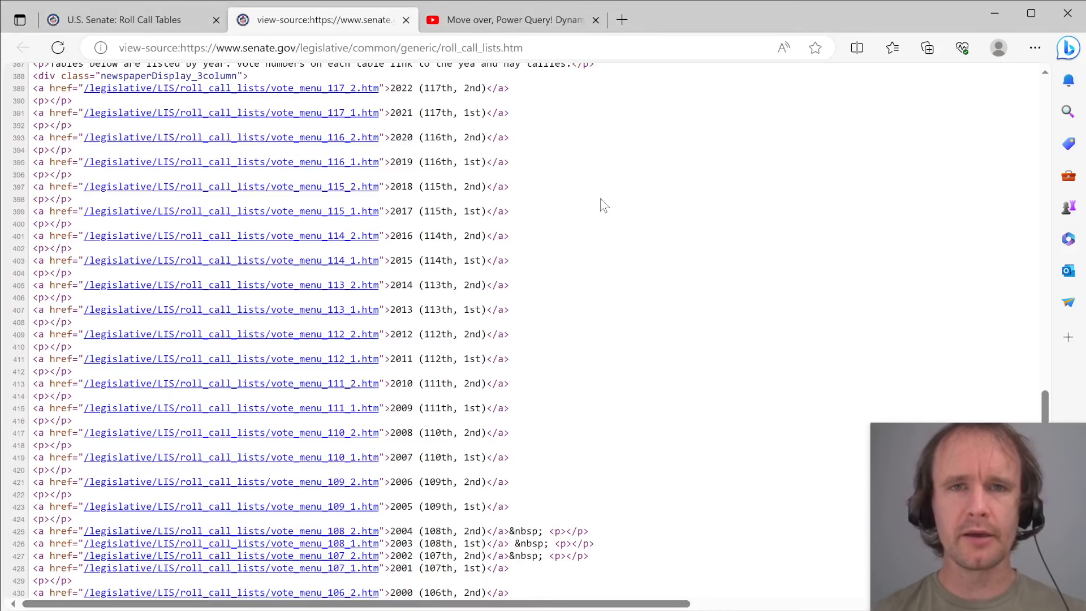
- Close the YouTube video page and examine the href, year, Congress and session parts of the 2022 link line in the page source
key(ctrl+Tab)
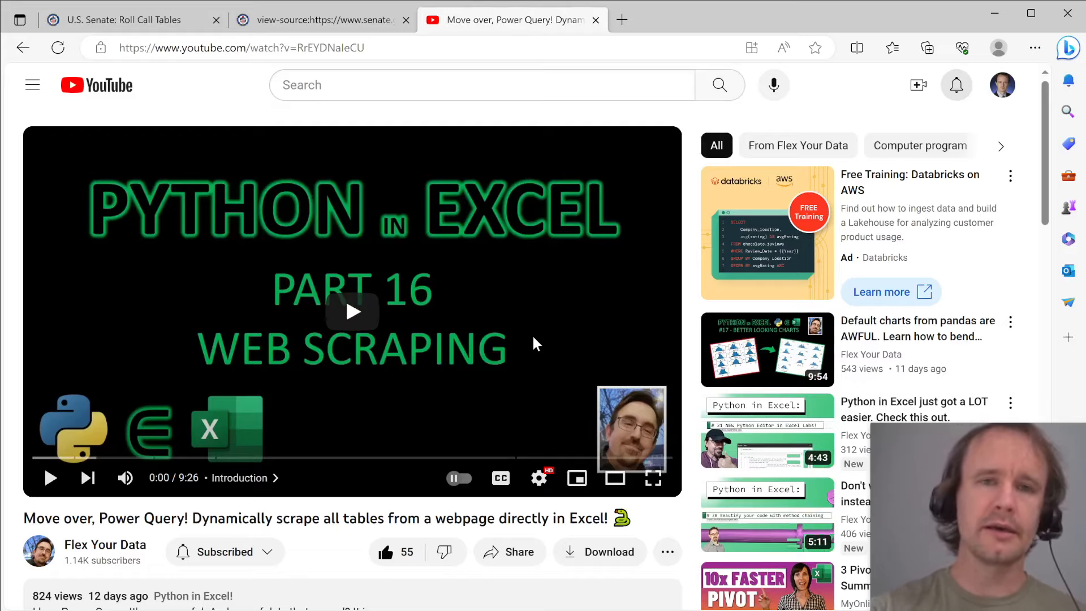
key(ctrl+w)
scroll(440, 263, up, 5)
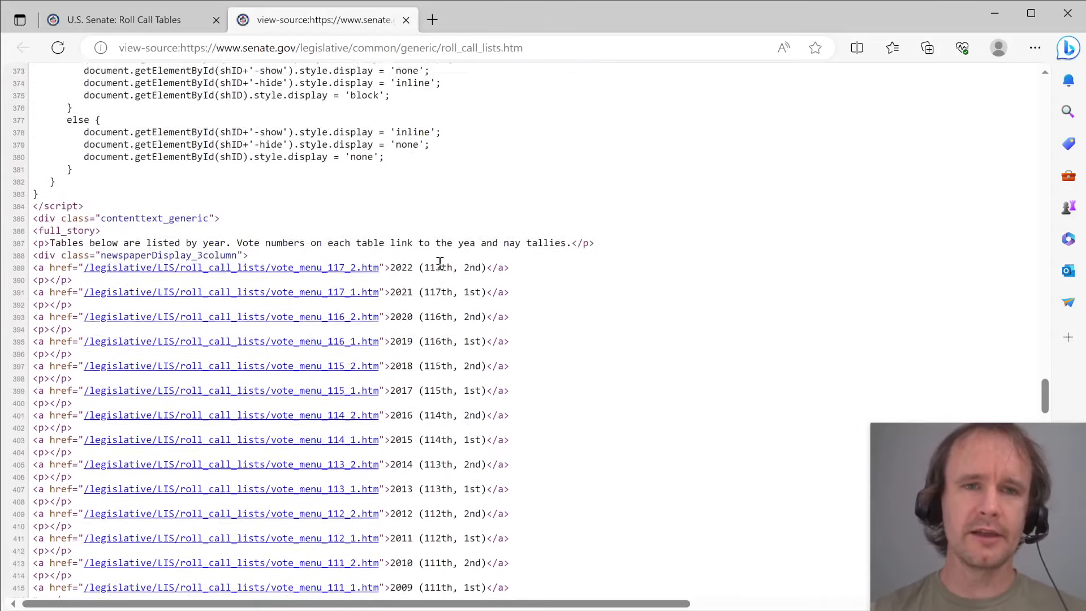
scroll(440, 266, down, 3)
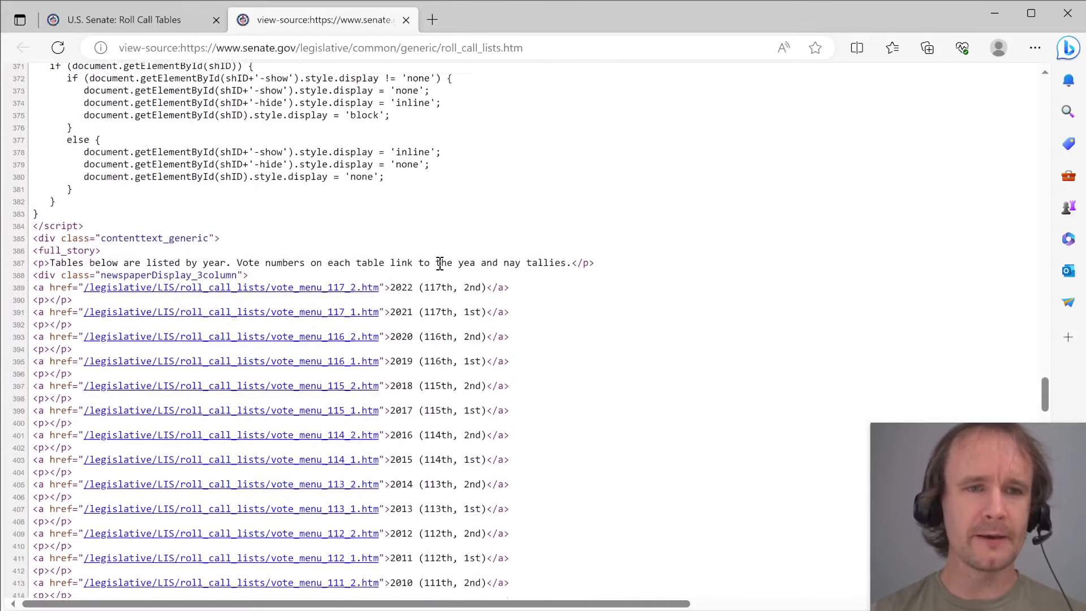
scroll(518, 290, down, 1)
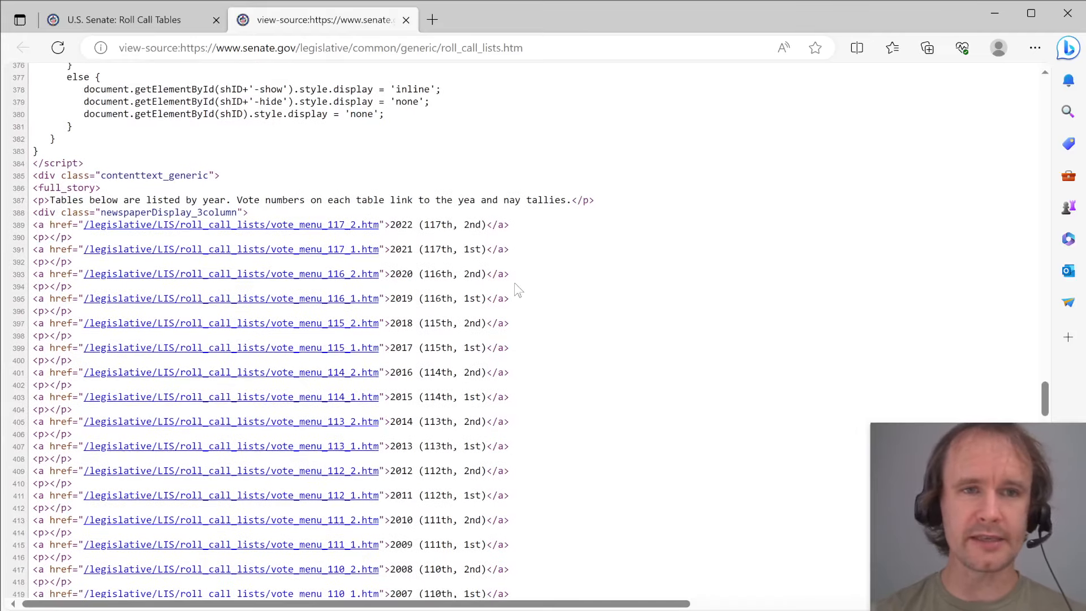
scroll(518, 290, up, 1)
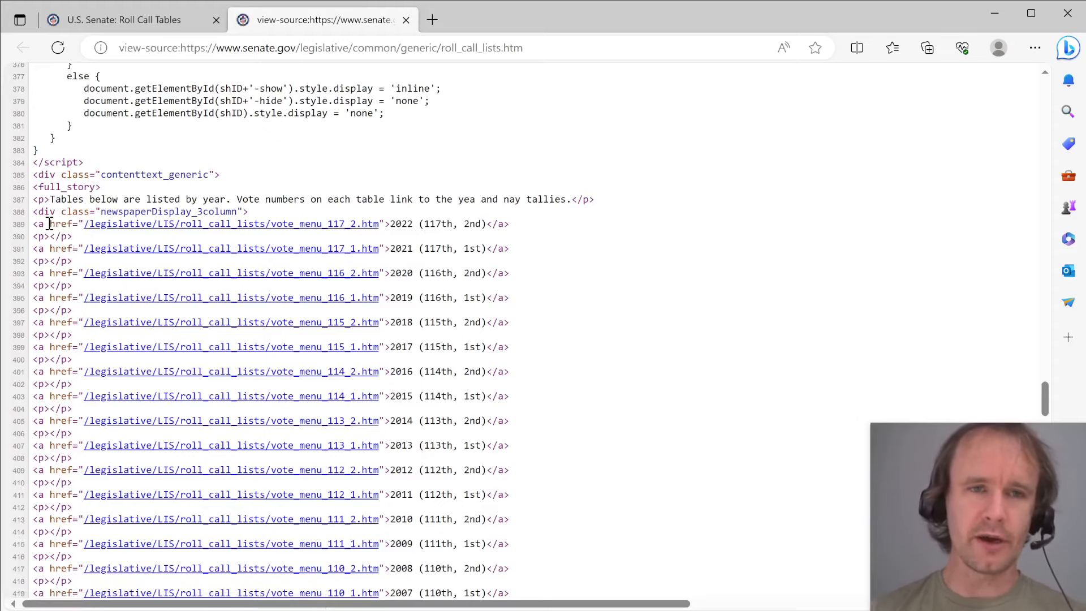
drag(49, 224, 507, 225)
click(553, 247)
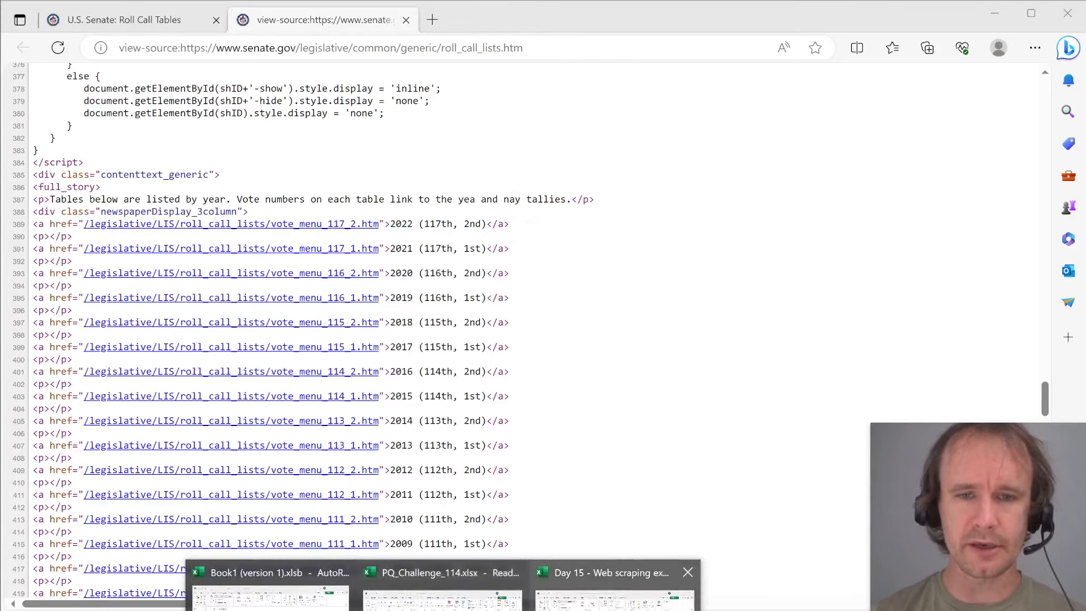
- Switch to the Day 15 web scraping workbook and read through the HTML text in RootQuery's preview
click(615, 588)
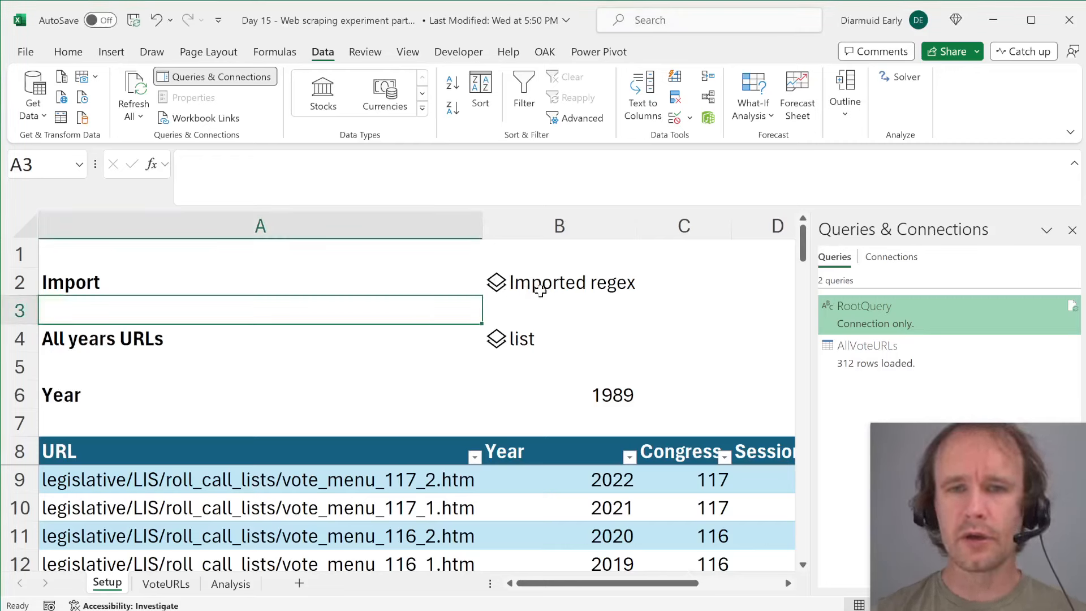
mouse_move(870, 314)
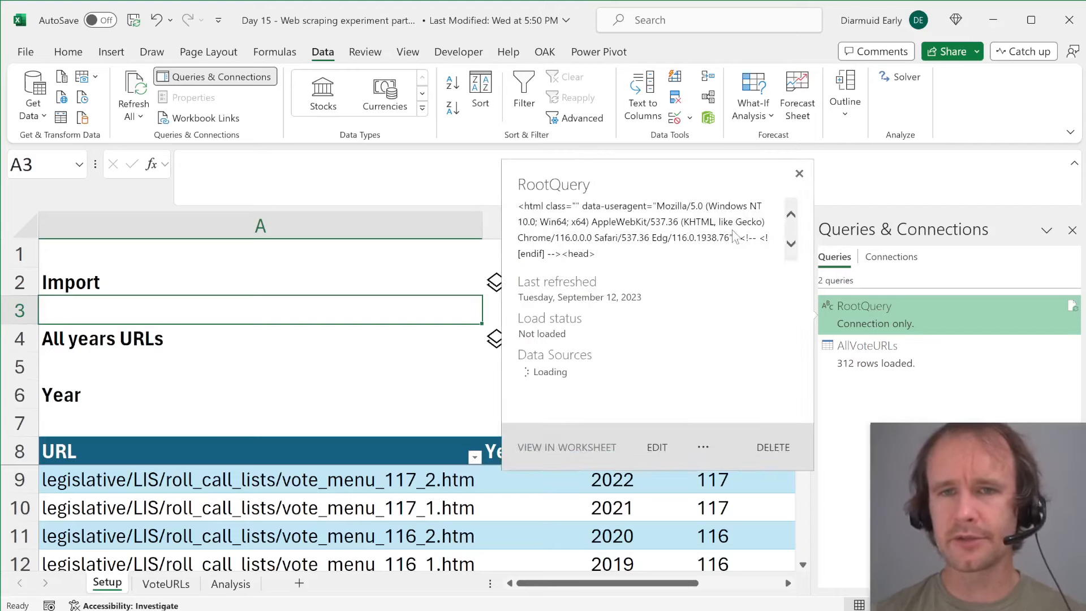
scroll(734, 236, down, 1)
scroll(732, 230, down, 3)
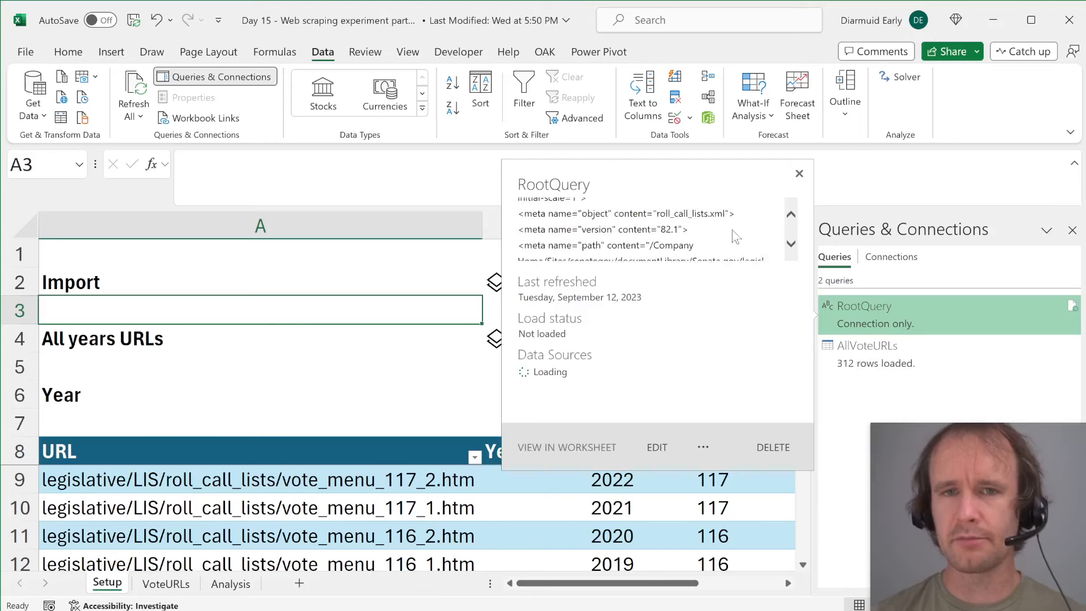
click(328, 355)
- Open the Python code in B4 for editing, enlarge the formula area, and examine .iloc[0,0] and the start of the findall pattern
click(528, 333)
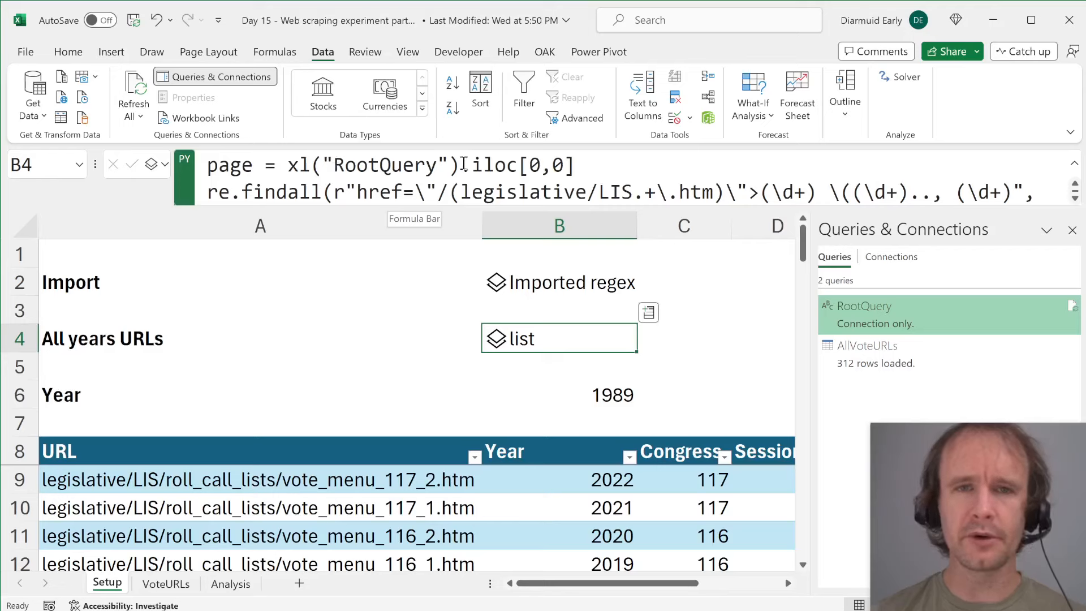
drag(464, 164, 611, 165)
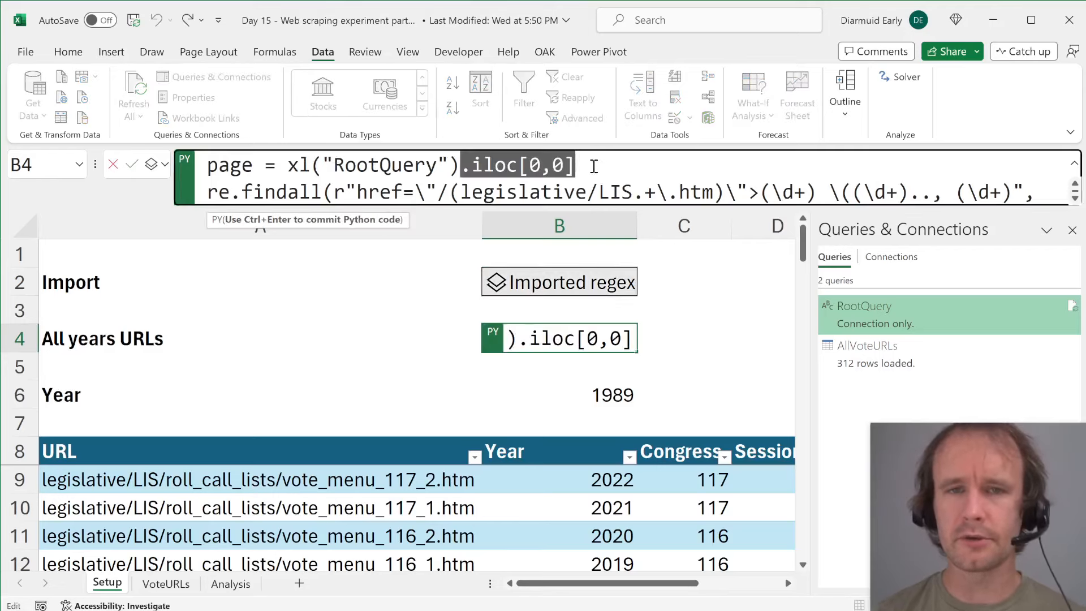
click(593, 167)
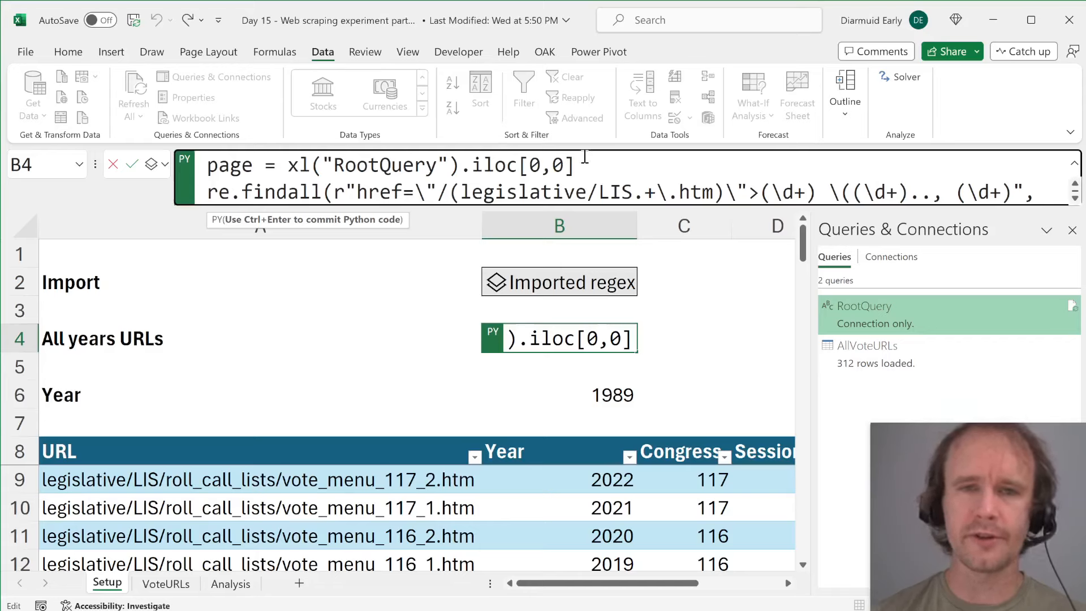
drag(461, 165, 596, 161)
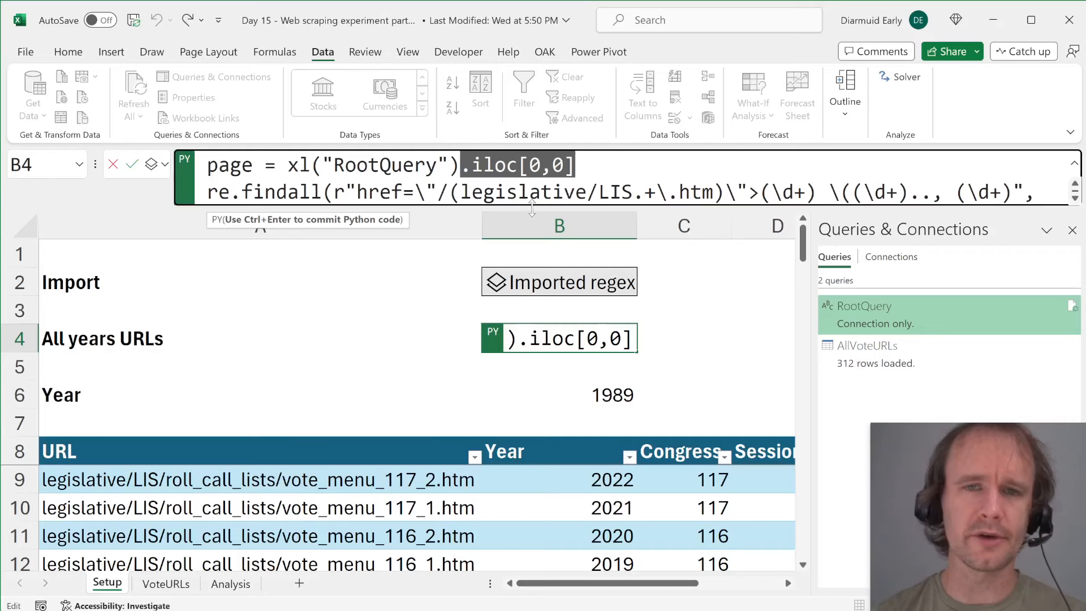
drag(531, 215, 521, 280)
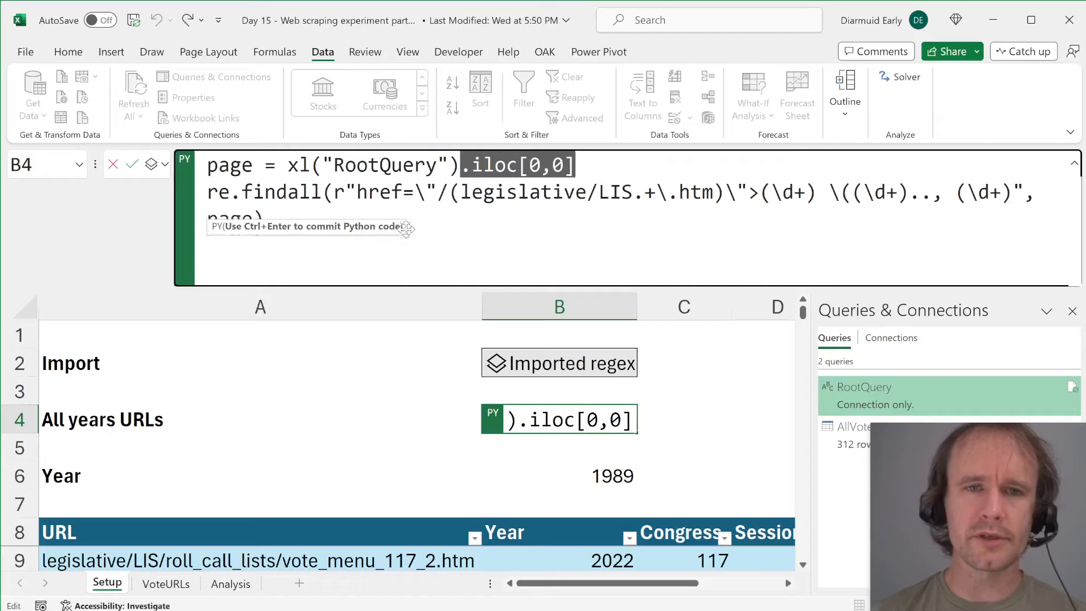
click(356, 195)
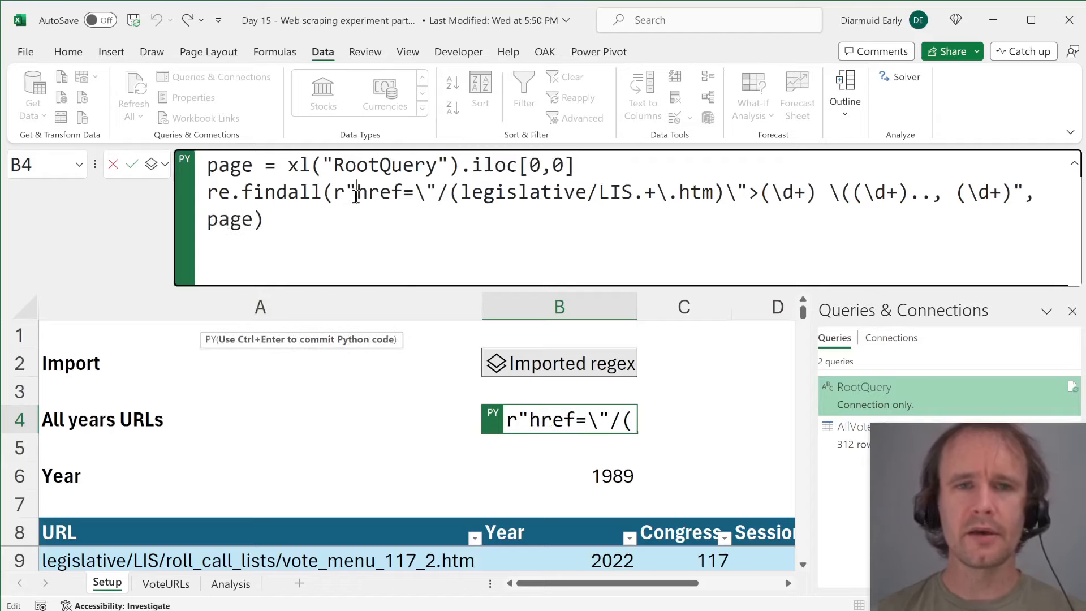
- Compare the pattern with the 2022 entry's href path in the browser's page source and return to the B4 code in Excel
key(alt+Tab)
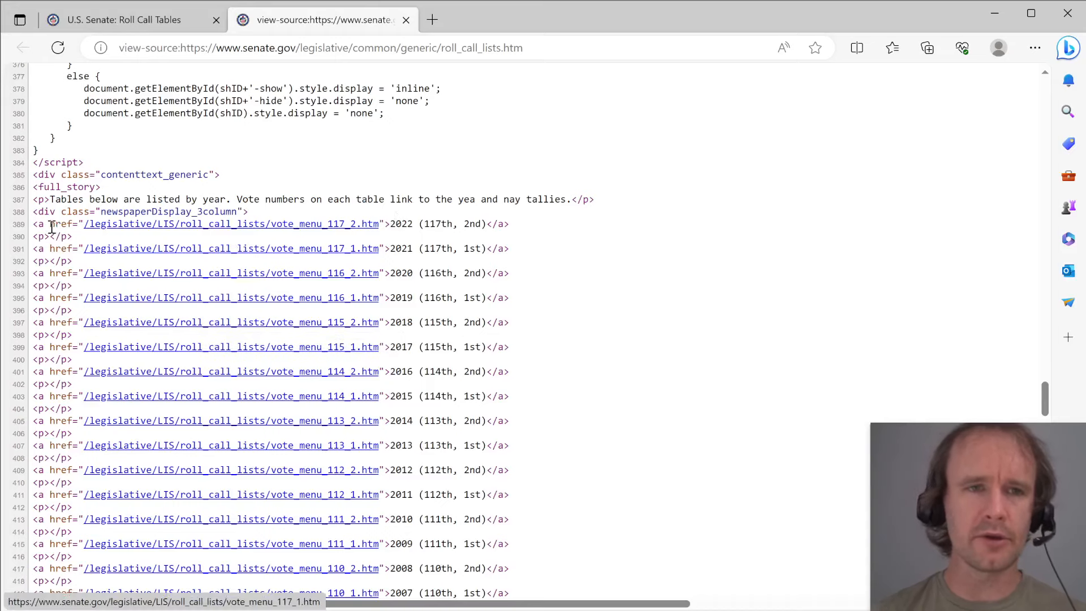
drag(50, 225, 270, 225)
scroll(249, 441, down, 2)
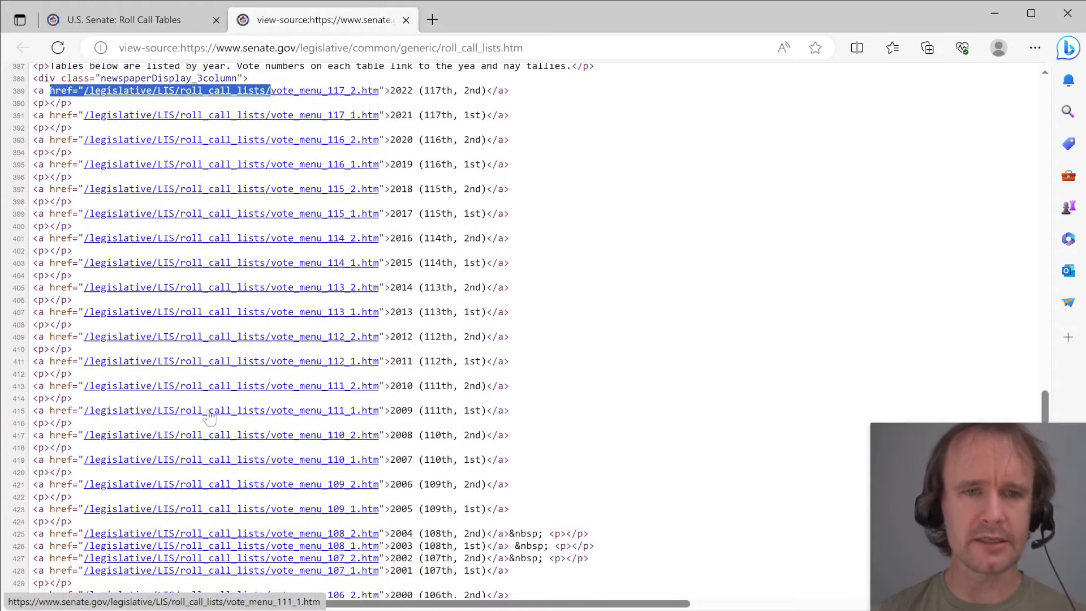
scroll(275, 418, up, 2)
key(alt+Tab)
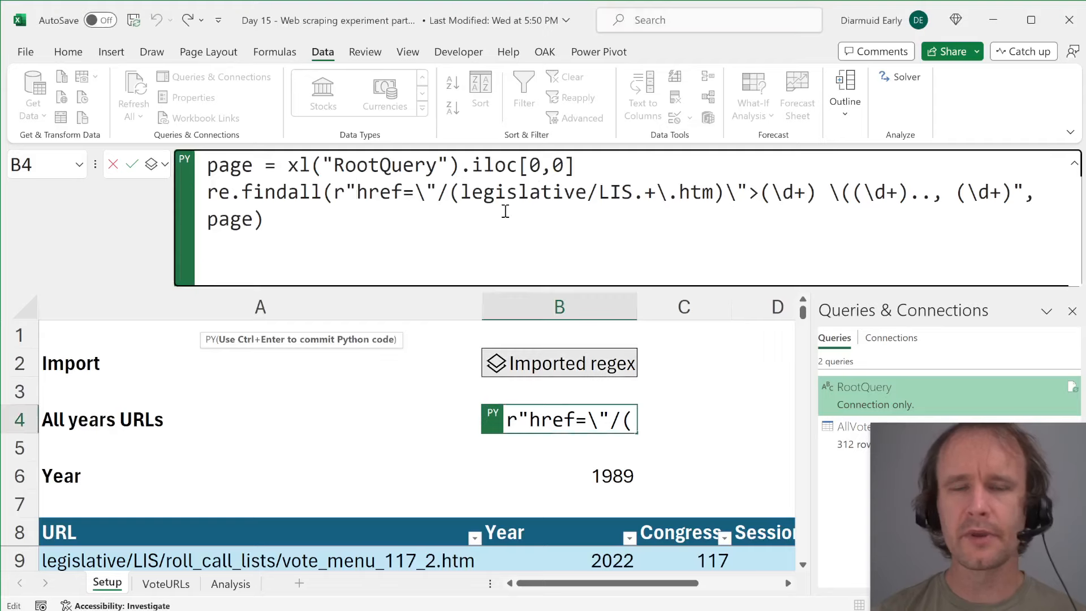
- Examine the .+ wildcard, the escaped \. and the htm\"> ending of the URL part in B4's findall pattern
click(632, 193)
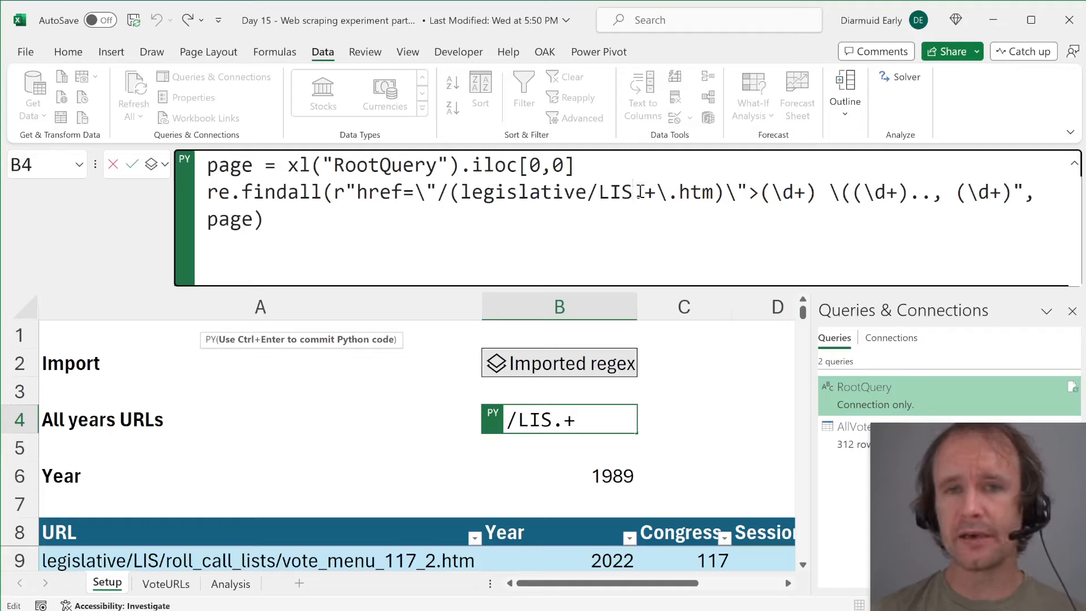
drag(632, 192, 656, 192)
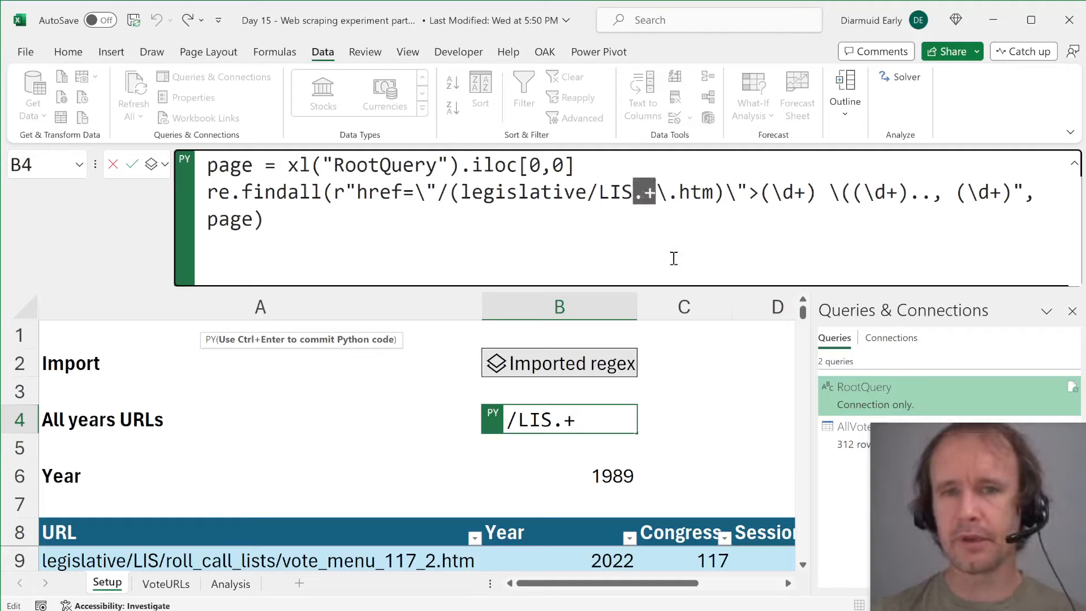
key(Left)
key(shift+Right)
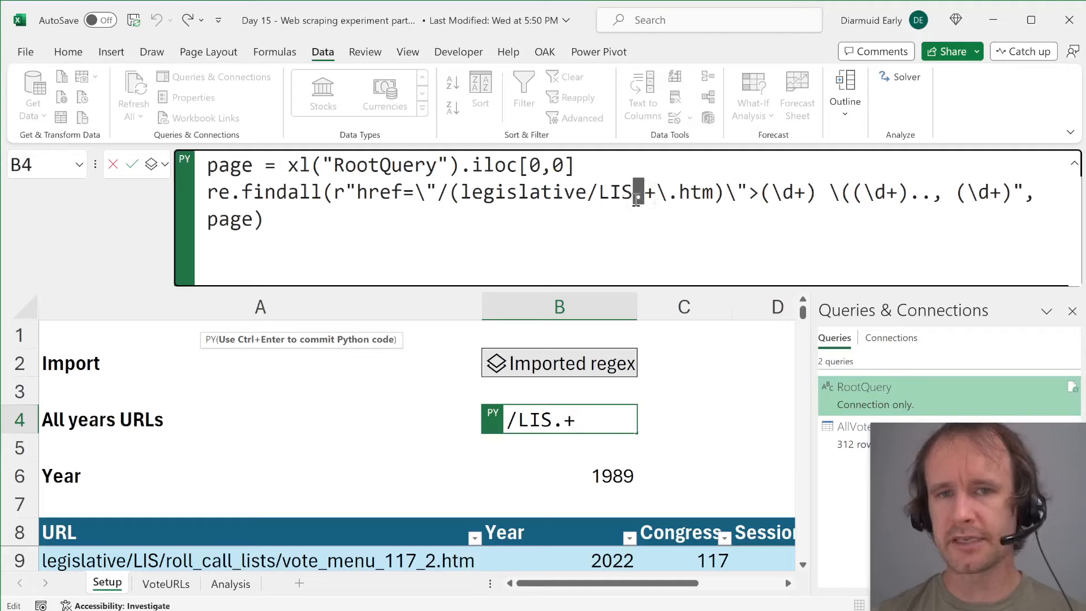
key(shift+Right)
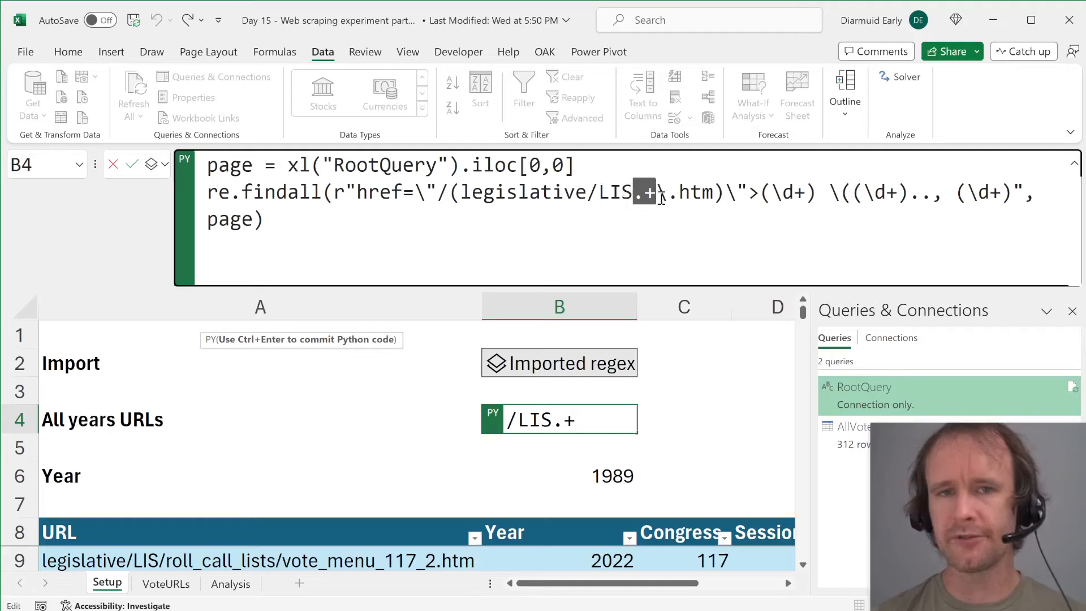
key(Right)
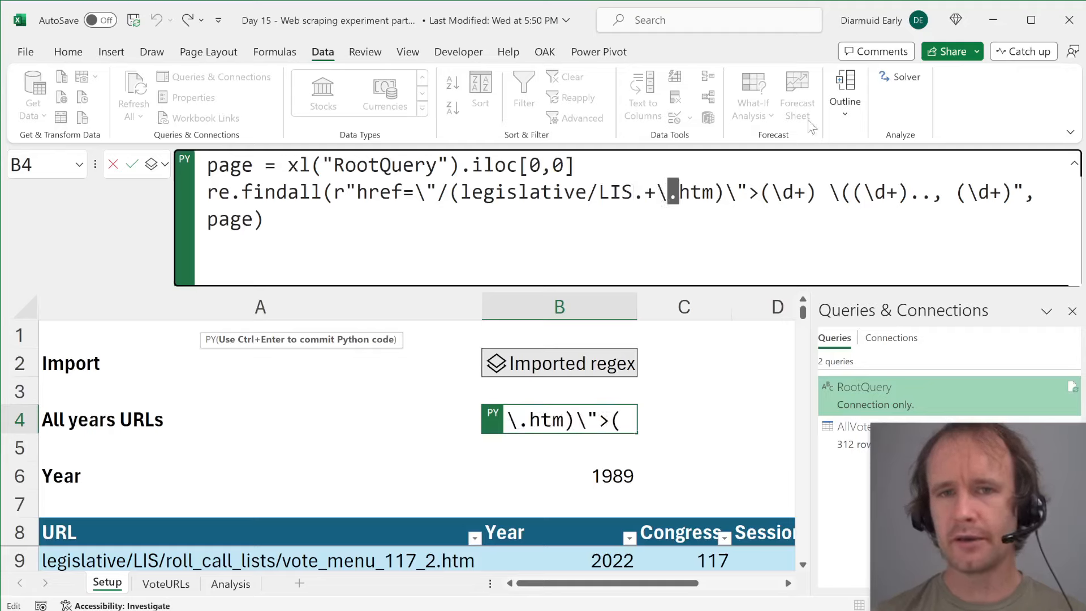
key(shift+Right)
key(shift+Right)
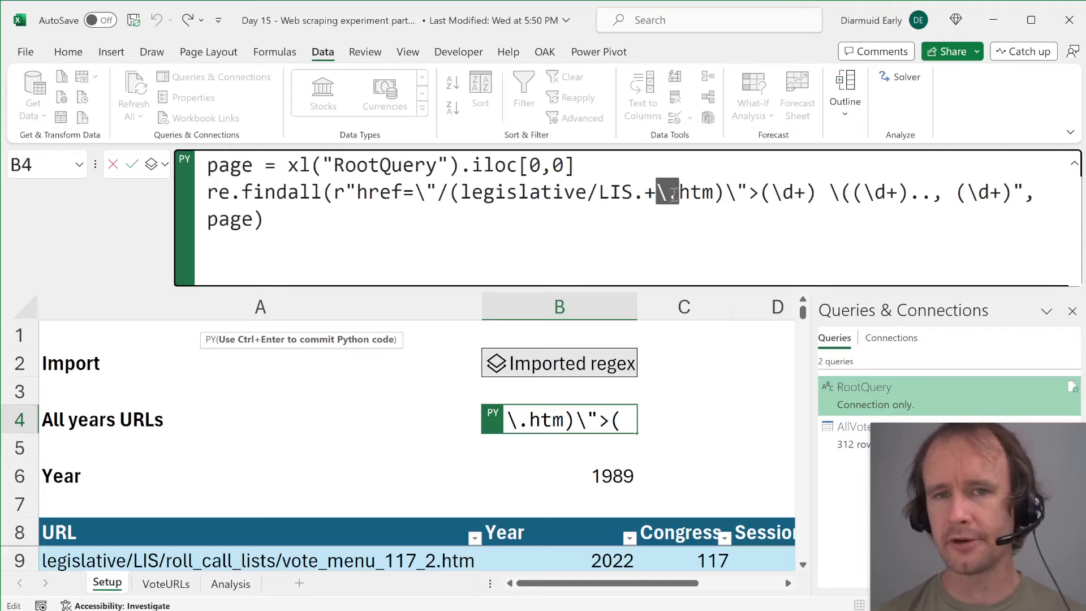
drag(679, 192, 711, 193)
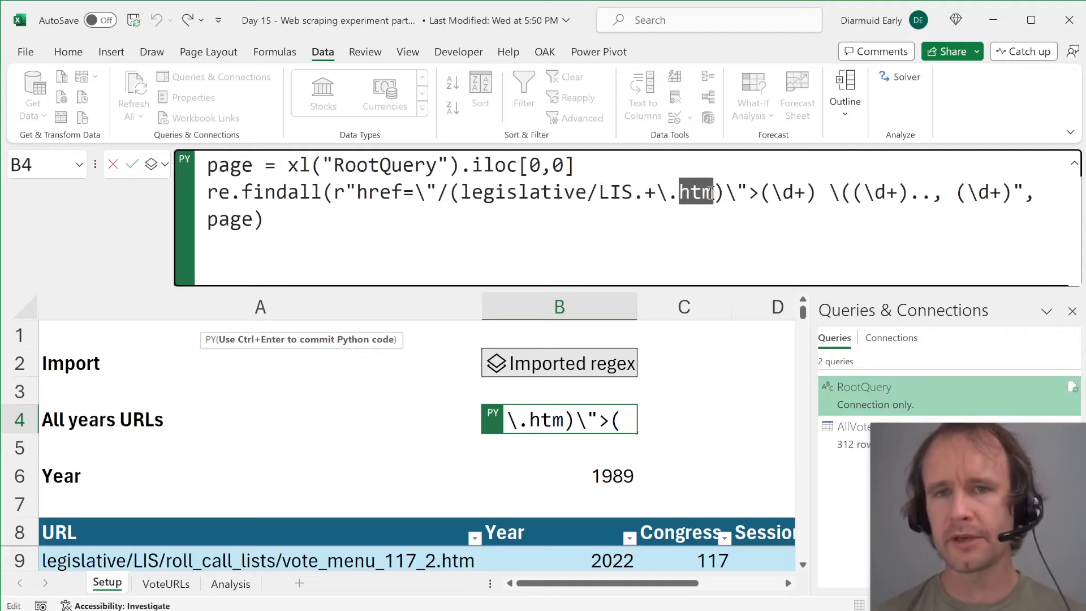
click(754, 194)
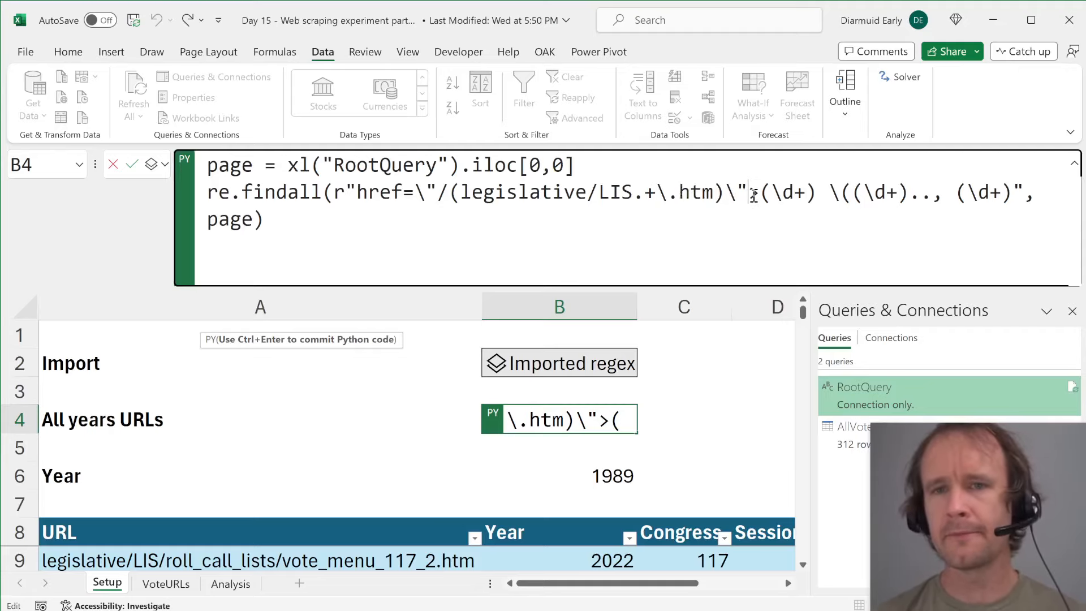
- Switch to the browser's page source, examine the year, Congress and session in the 2022 entry, and return to Excel
key(alt+Tab)
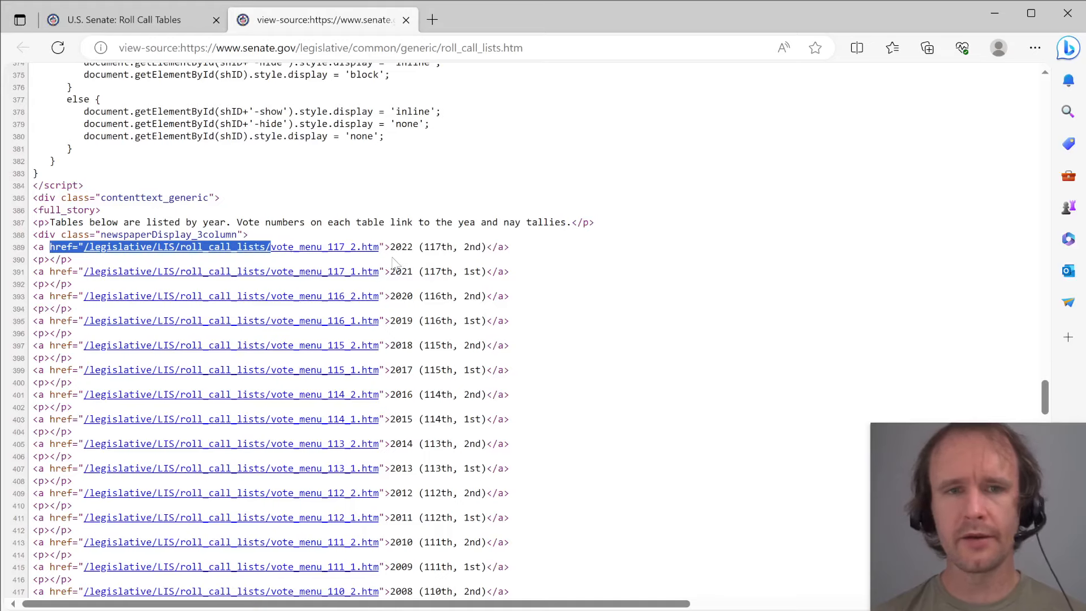
double_click(405, 248)
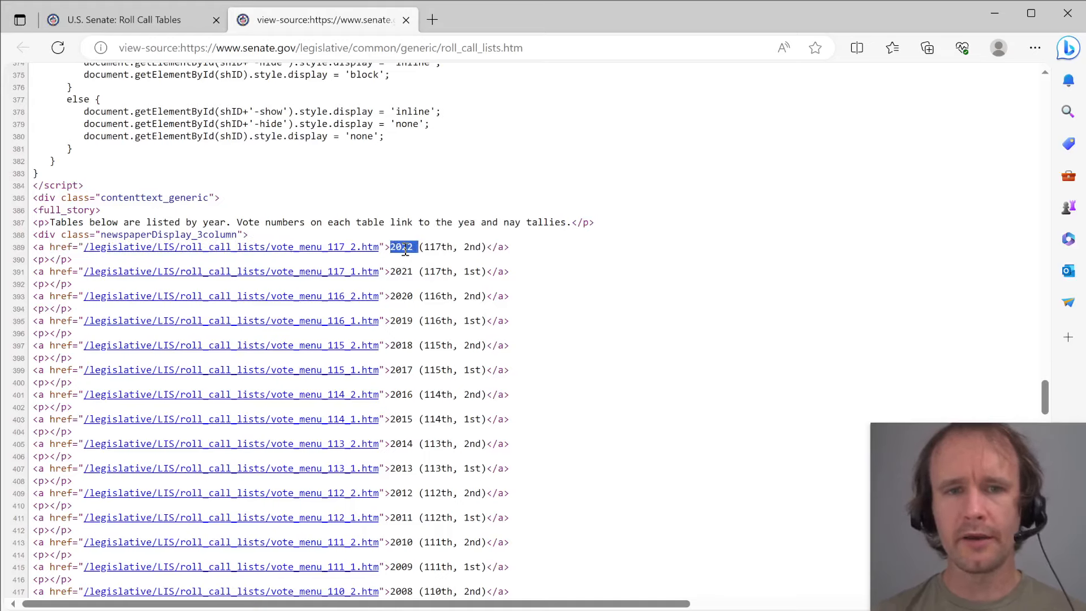
double_click(436, 248)
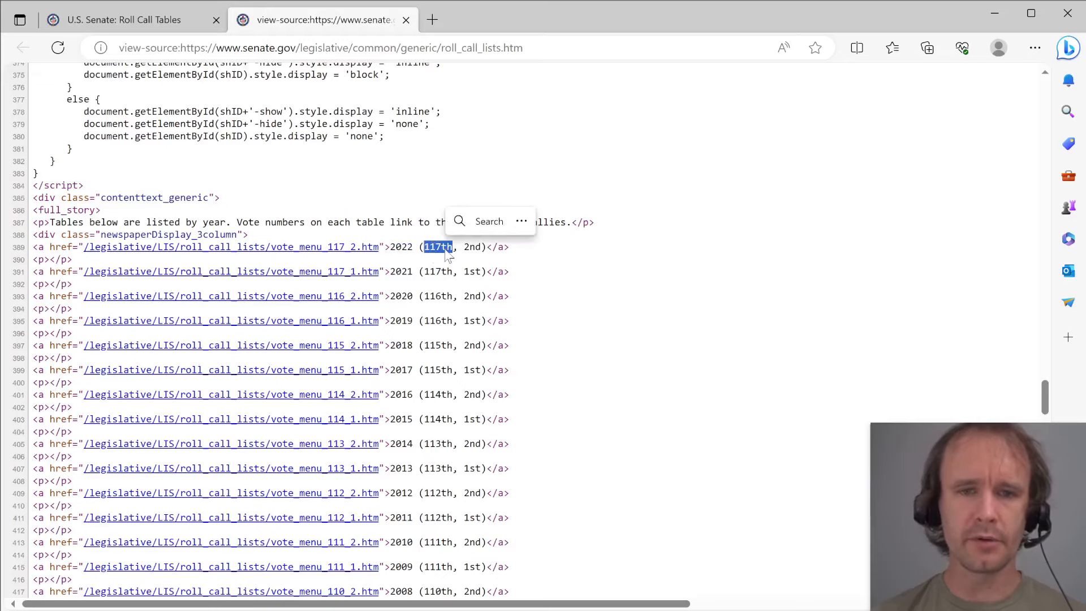
double_click(473, 248)
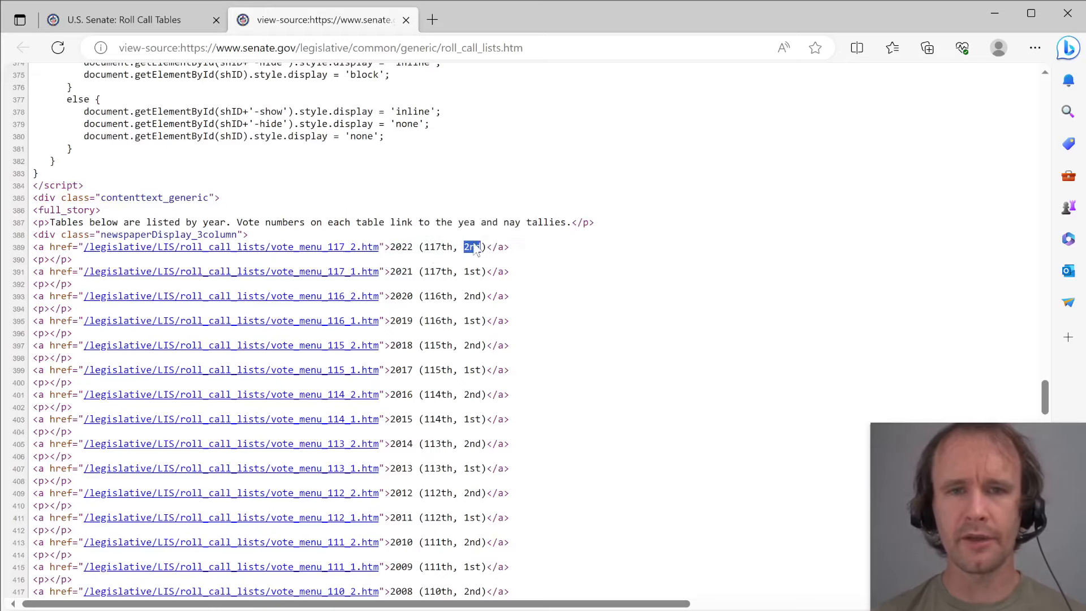
key(alt+Tab)
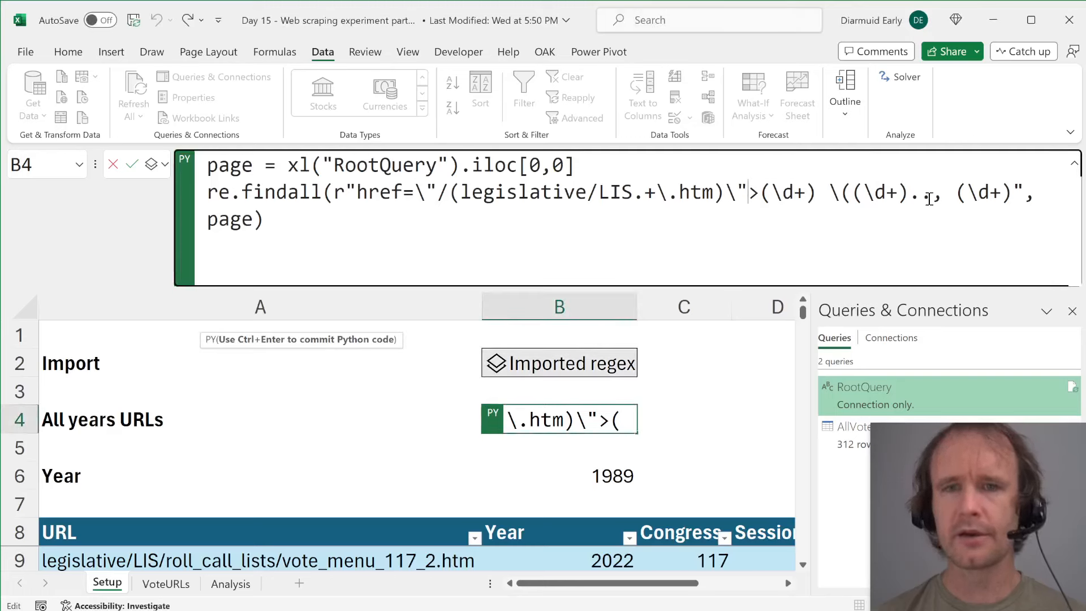
- Examine the first (\d+) group and the legislative/LIS.+\.htm capture group in the B4 pattern, checking them against the browser's page source
drag(771, 192, 808, 194)
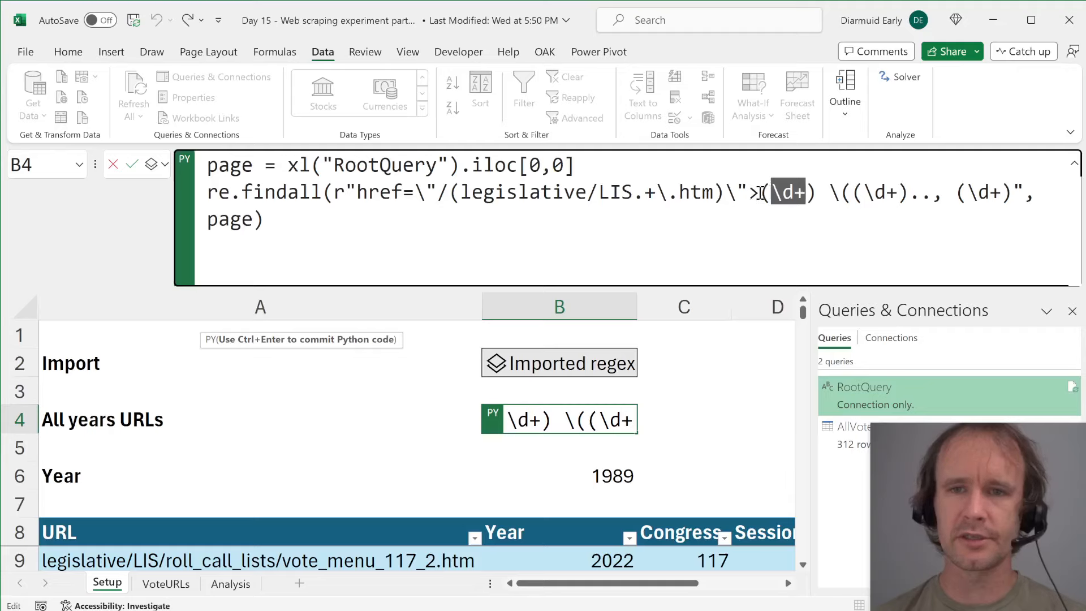
drag(761, 193, 817, 194)
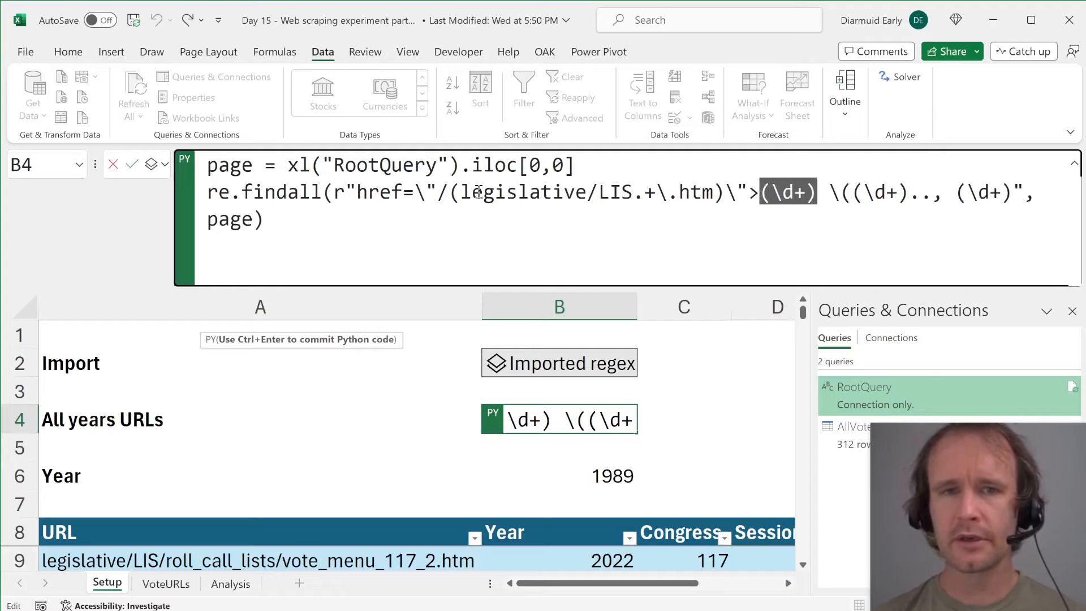
drag(461, 195, 714, 195)
key(alt+Tab)
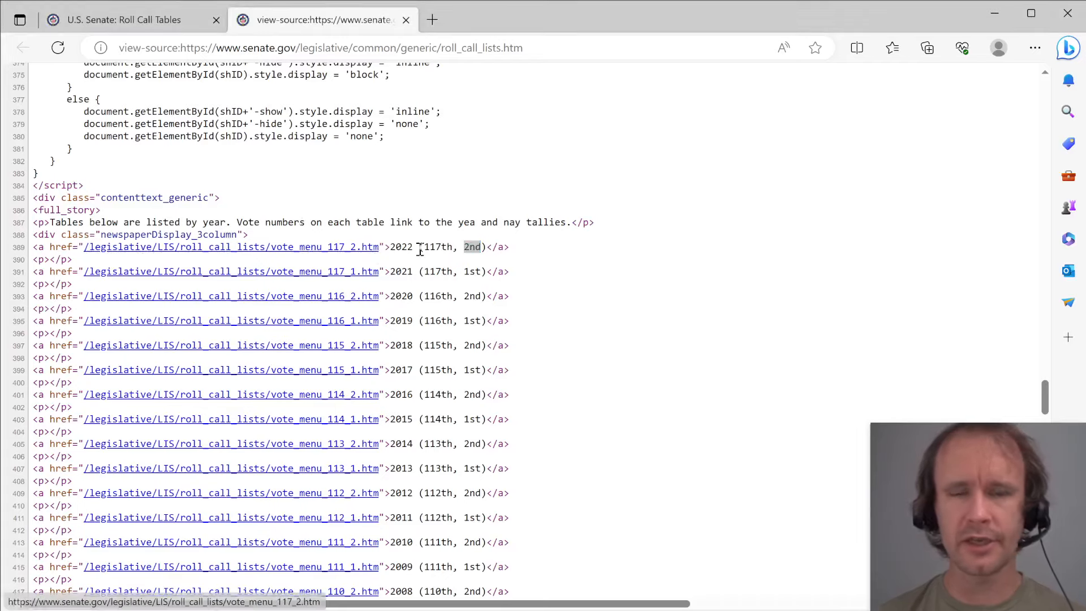
key(alt+Tab)
drag(771, 194, 804, 194)
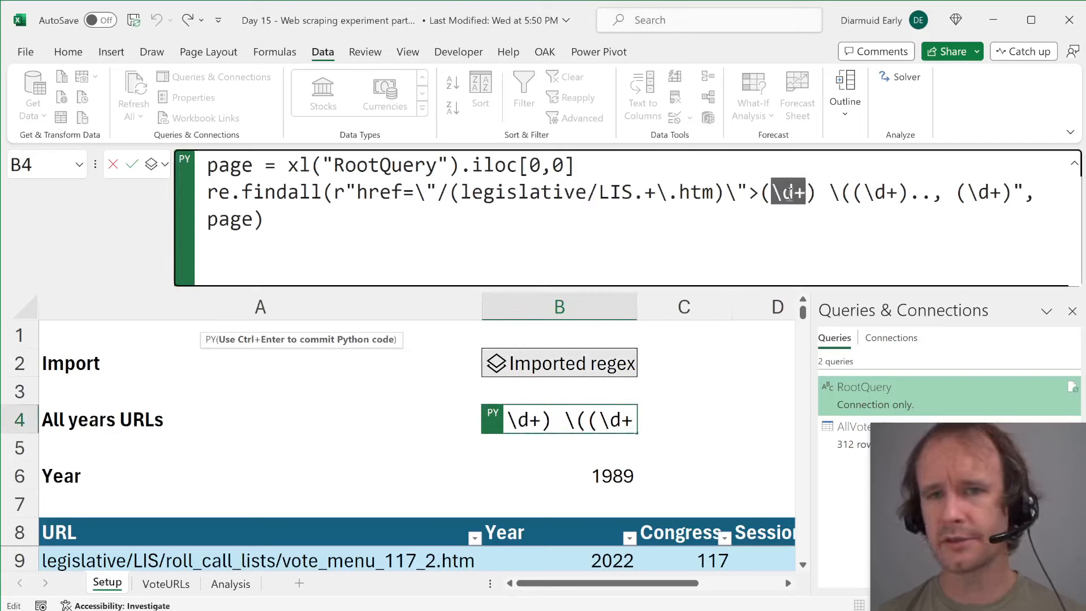
- Compare the escaped \( and the capture group's parentheses in the B4 pattern with the opening parenthesis in the browser's 2022 entry
click(834, 193)
drag(833, 193, 865, 194)
click(866, 194)
key(shift+Left)
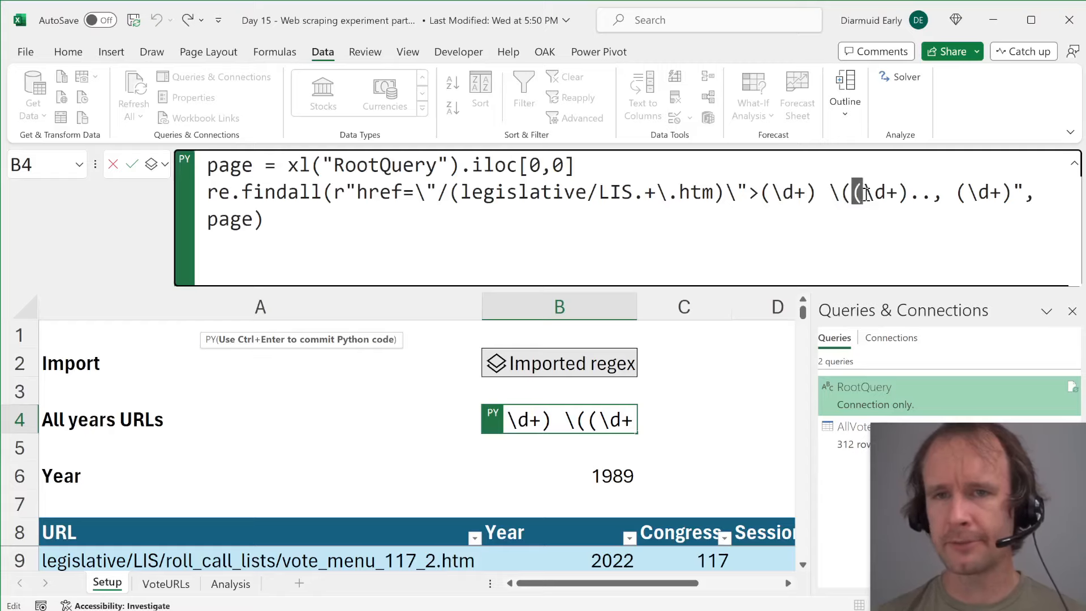
click(903, 196)
key(shift+Left)
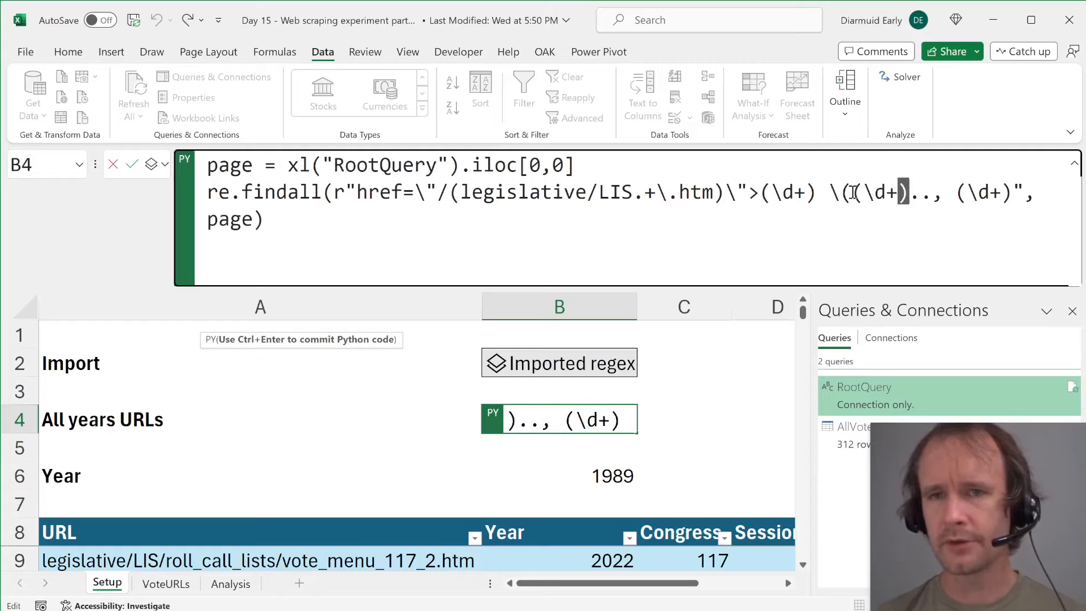
drag(852, 193, 827, 196)
key(alt+Tab)
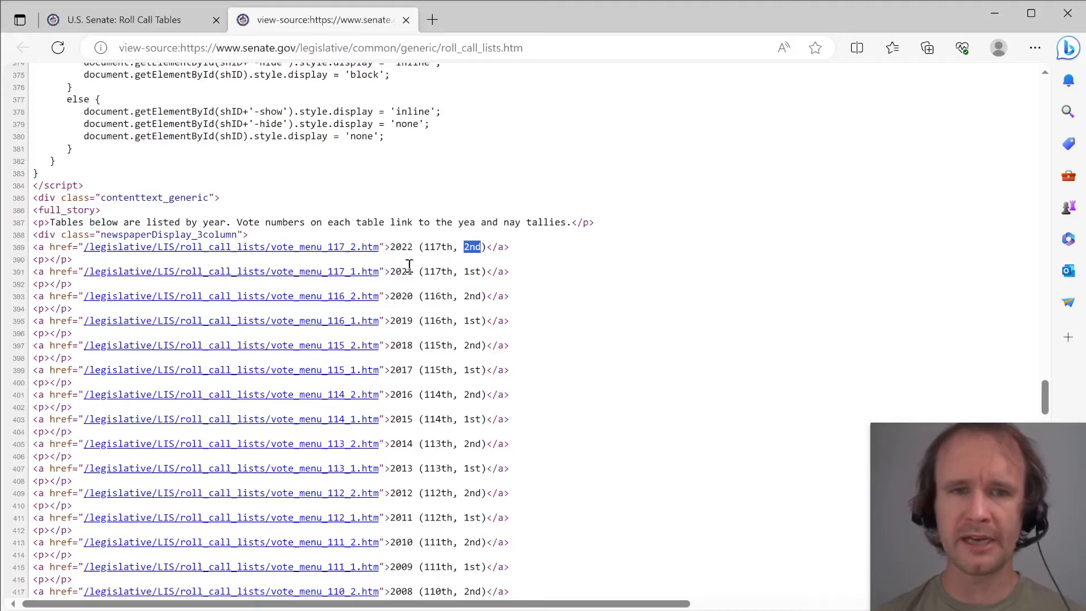
drag(425, 247, 420, 247)
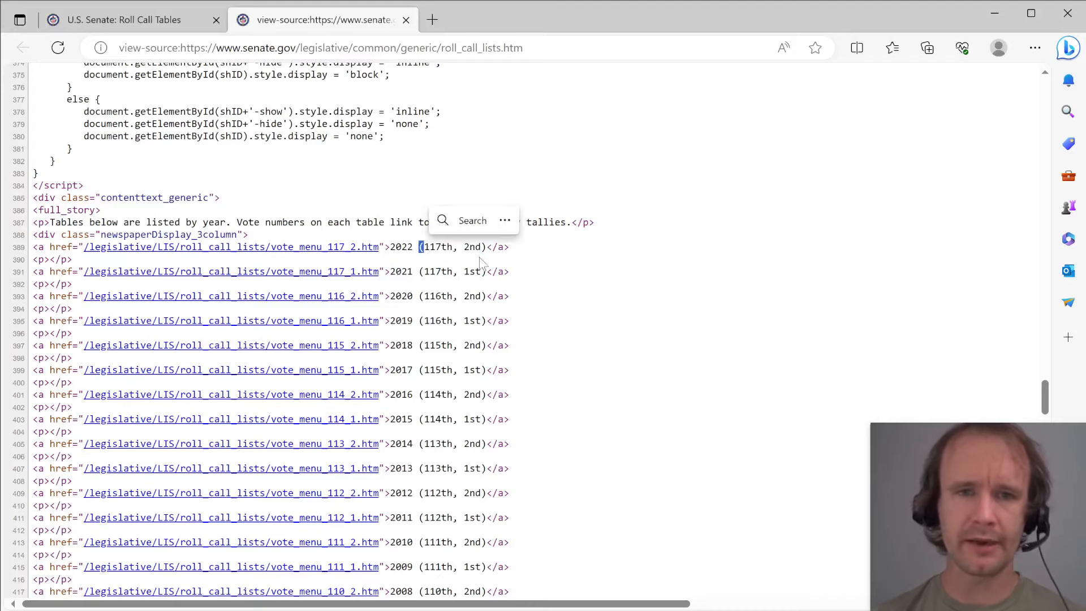
key(alt+Tab)
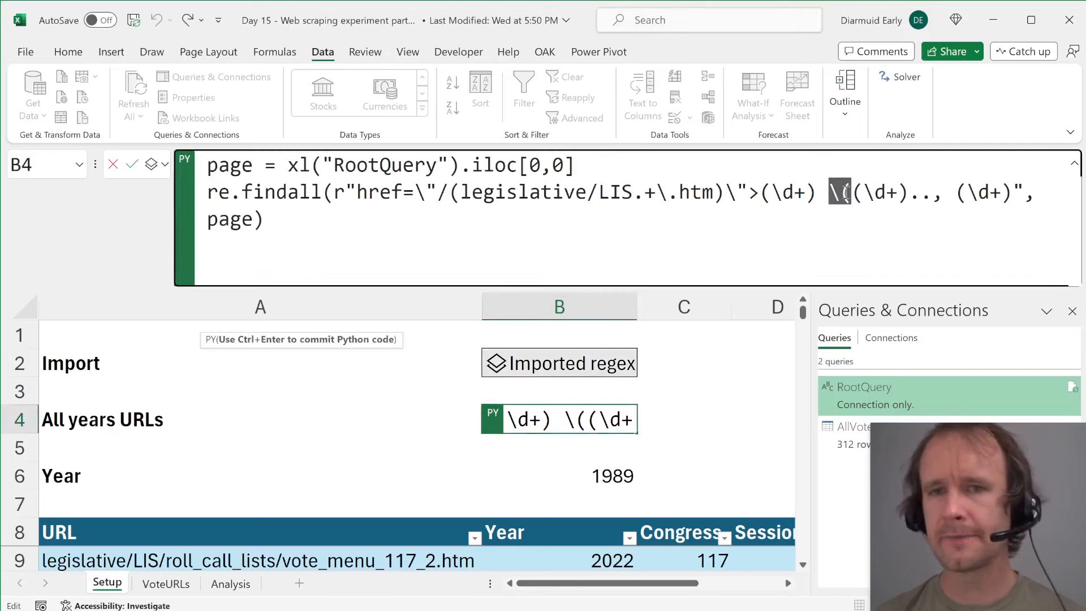
- Compare the (\d+).. part of the B4 pattern with the Congress ordinals listed down to 1989 in the browser's page source
drag(850, 195, 932, 194)
key(alt+Tab)
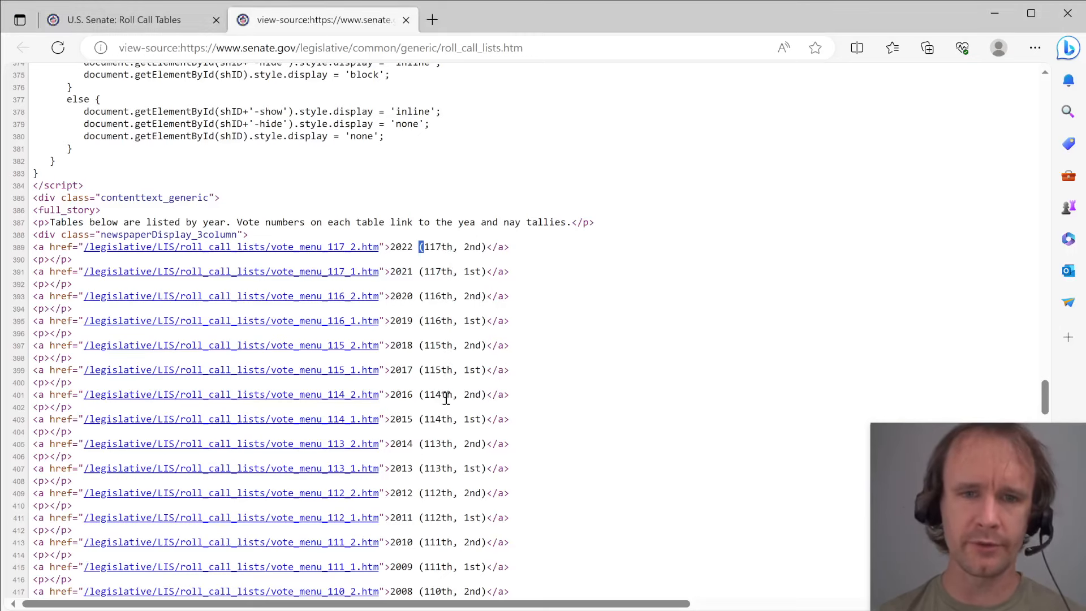
scroll(447, 469, down, 1)
scroll(441, 546, down, 3)
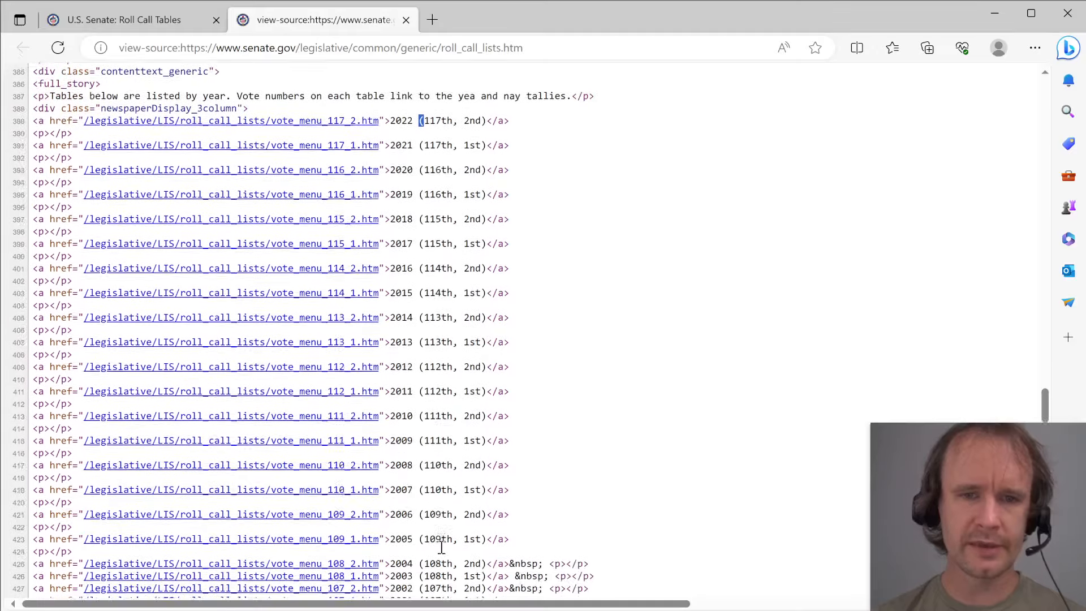
scroll(441, 545, up, 5)
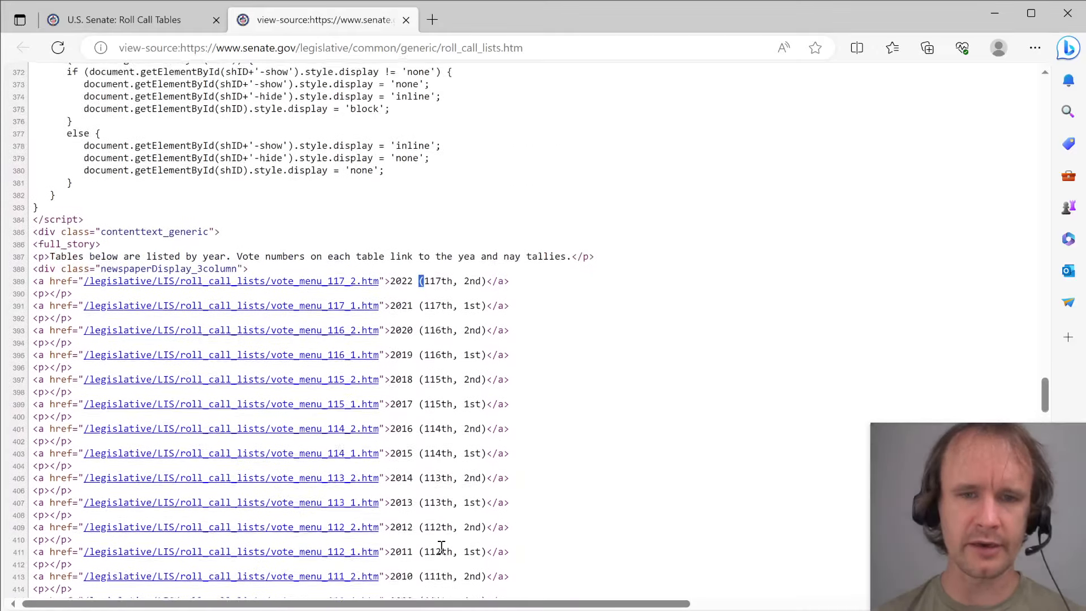
scroll(441, 546, down, 8)
scroll(442, 546, down, 4)
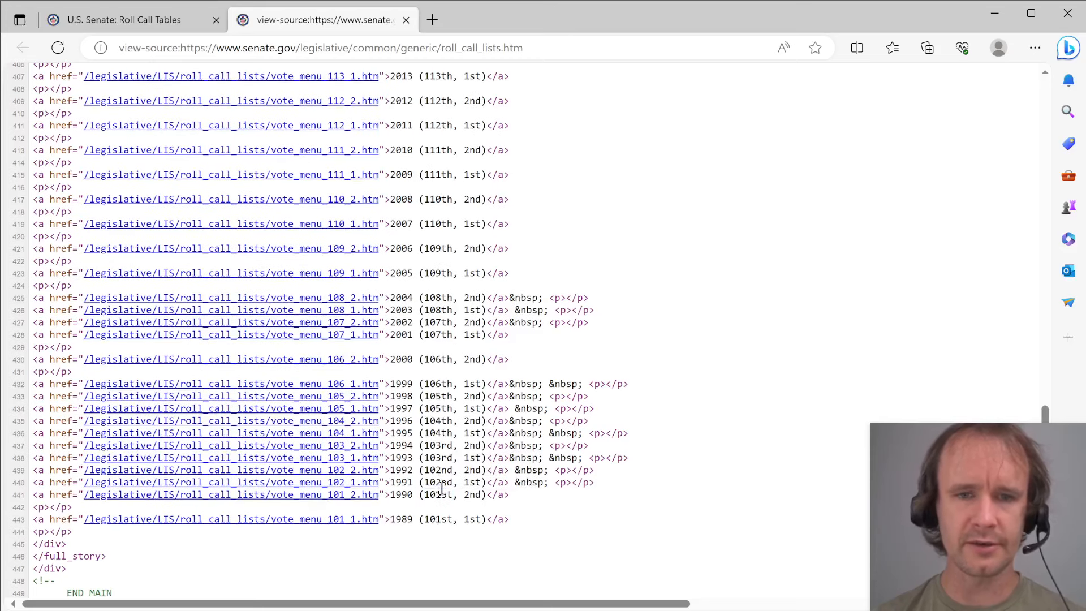
triple_click(443, 461)
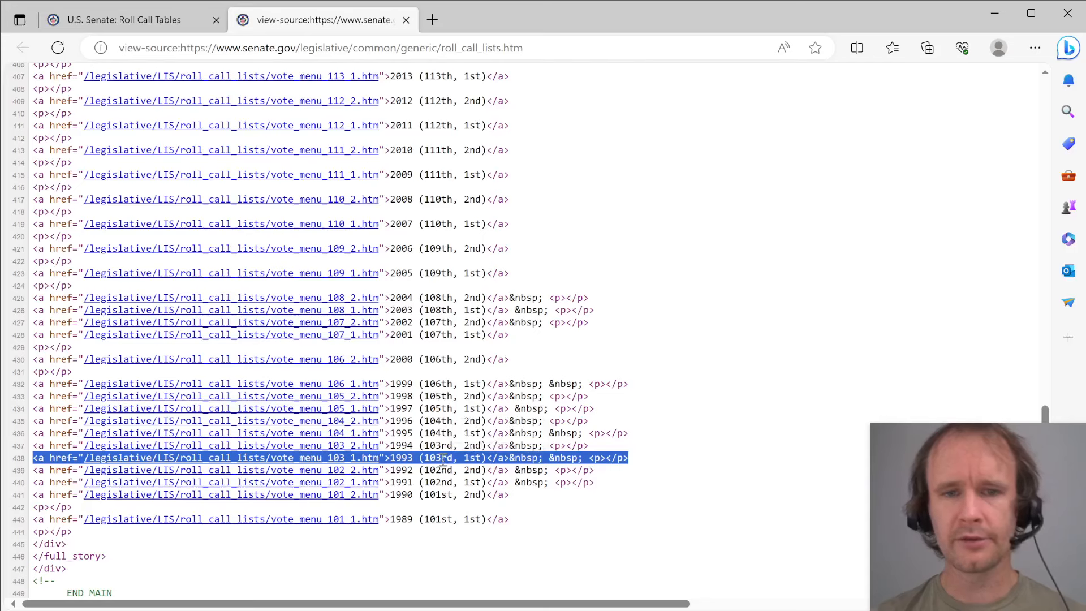
click(443, 461)
drag(426, 445, 444, 448)
- Return to the B4 code in Excel and examine the final (\d+) session capture group
key(alt+Tab)
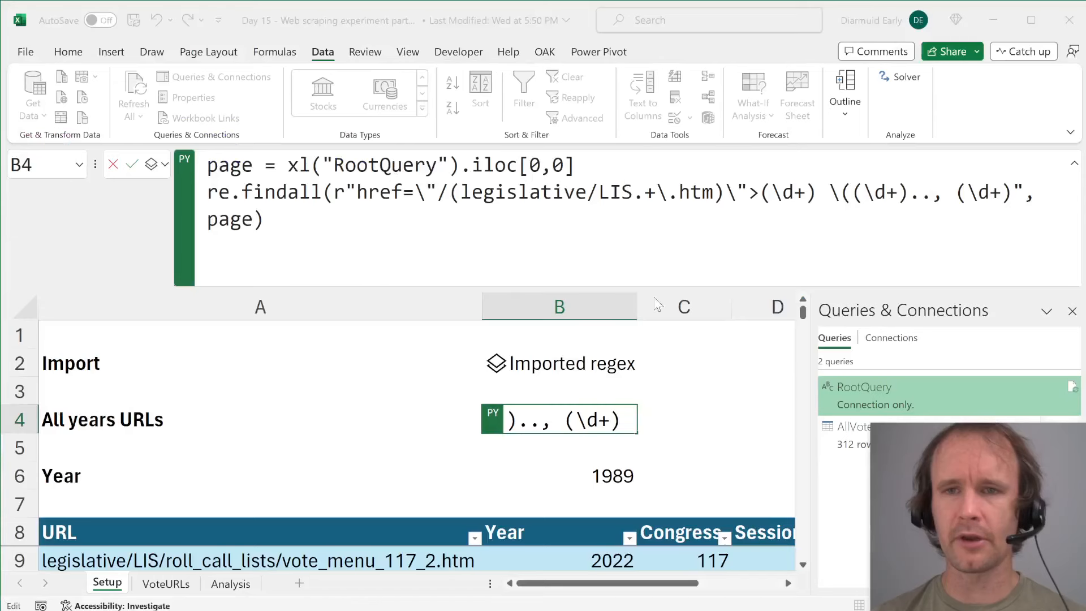
click(935, 197)
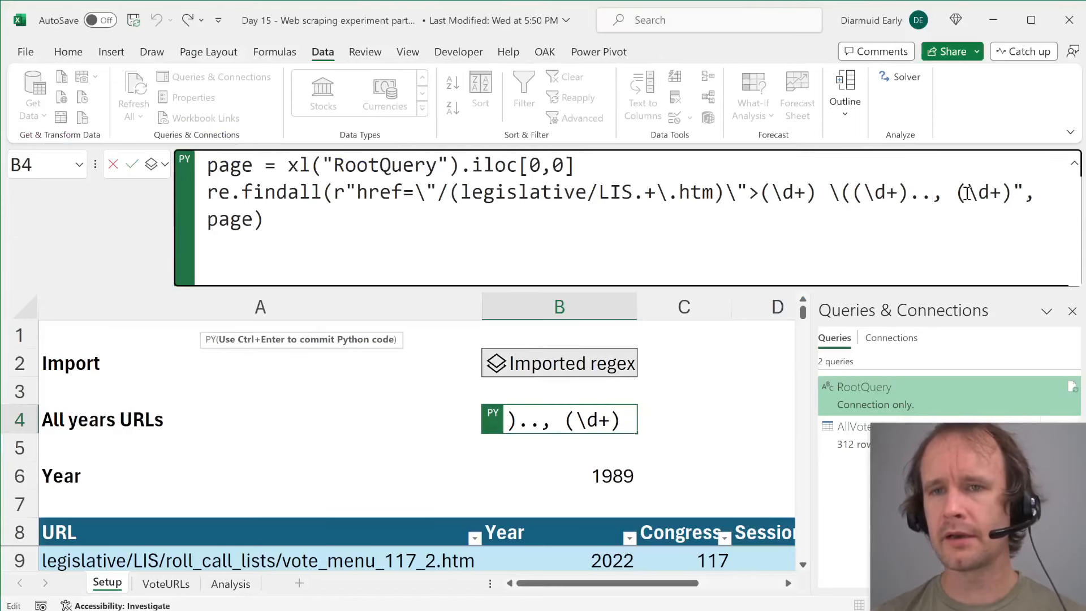
drag(958, 193, 1018, 191)
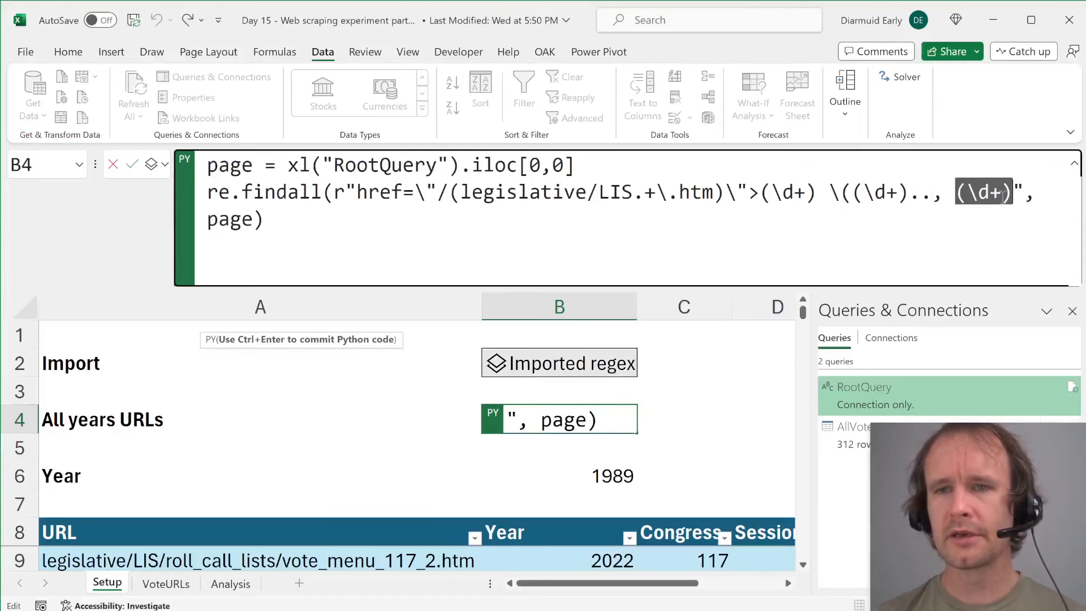
- Switch to the browser, search the web for "regex tester" in a new tab, and open the regex101 site
key(alt+Tab)
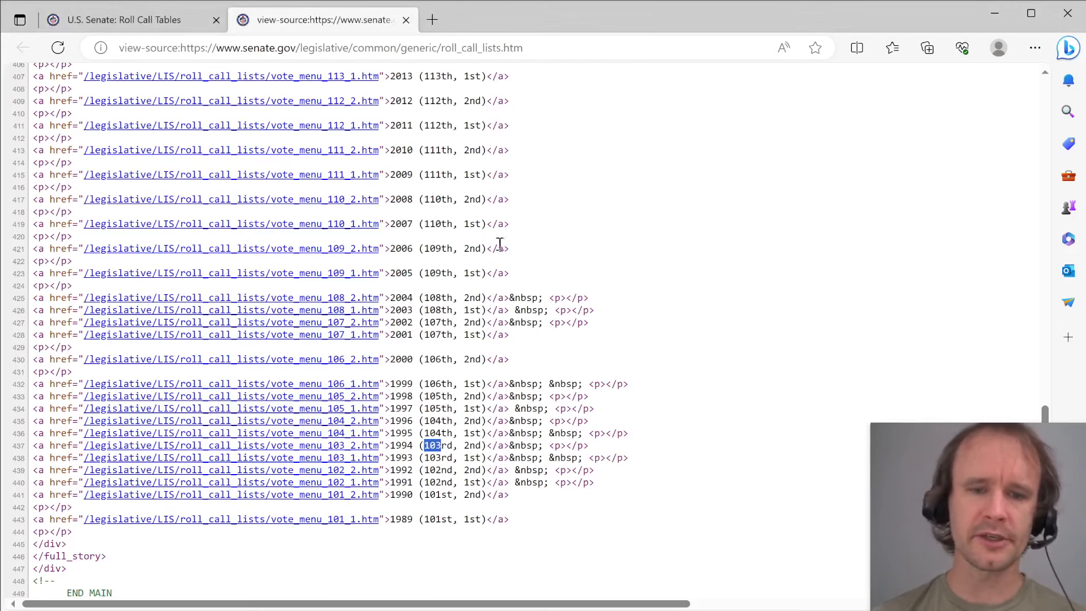
key(ctrl+t)
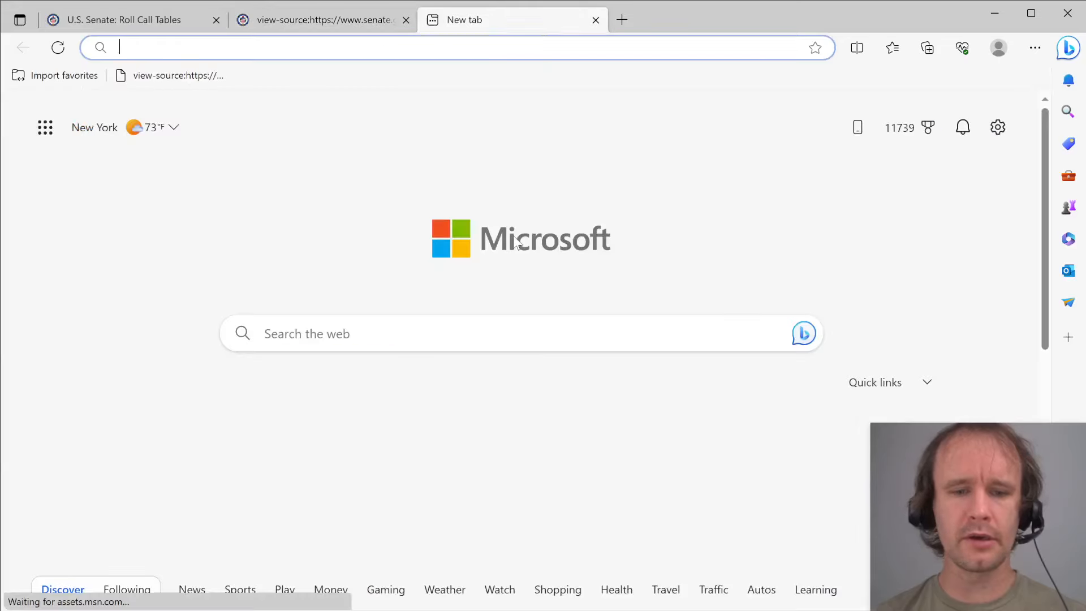
text(regex)
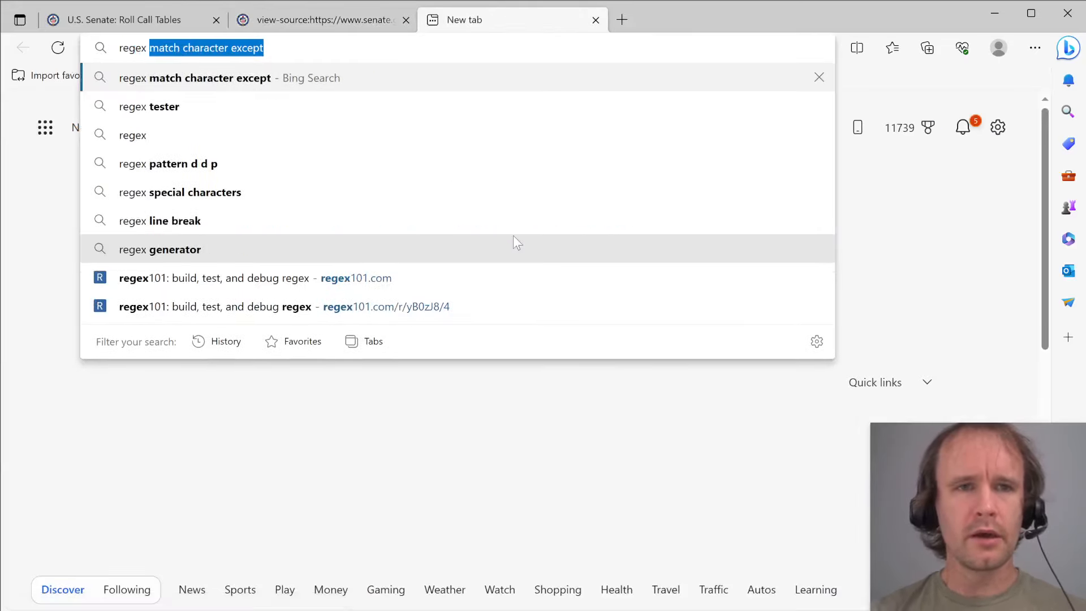
key(Down)
key(Return)
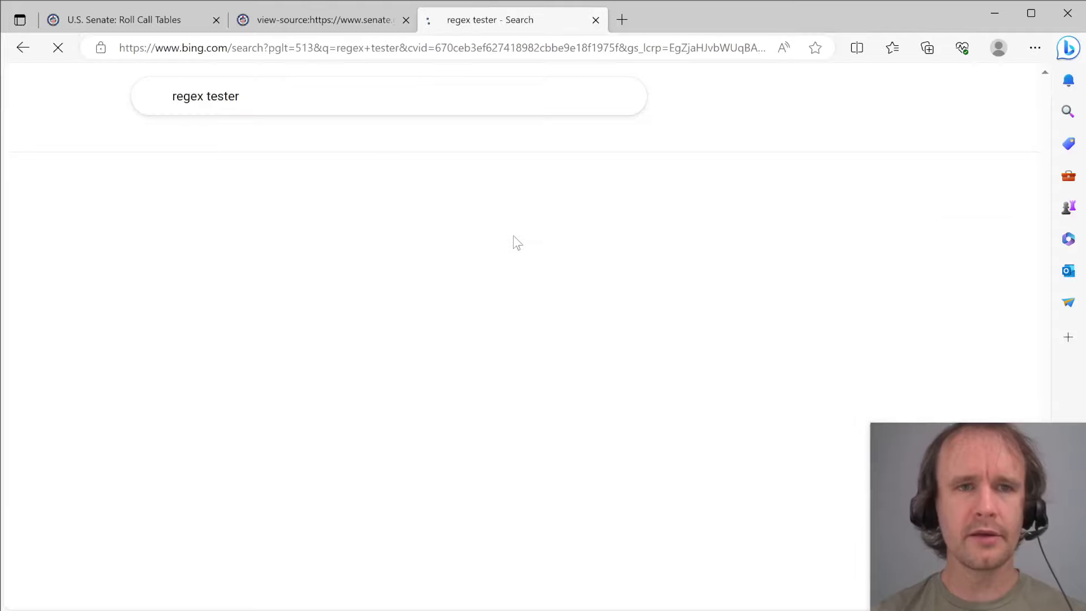
click(287, 238)
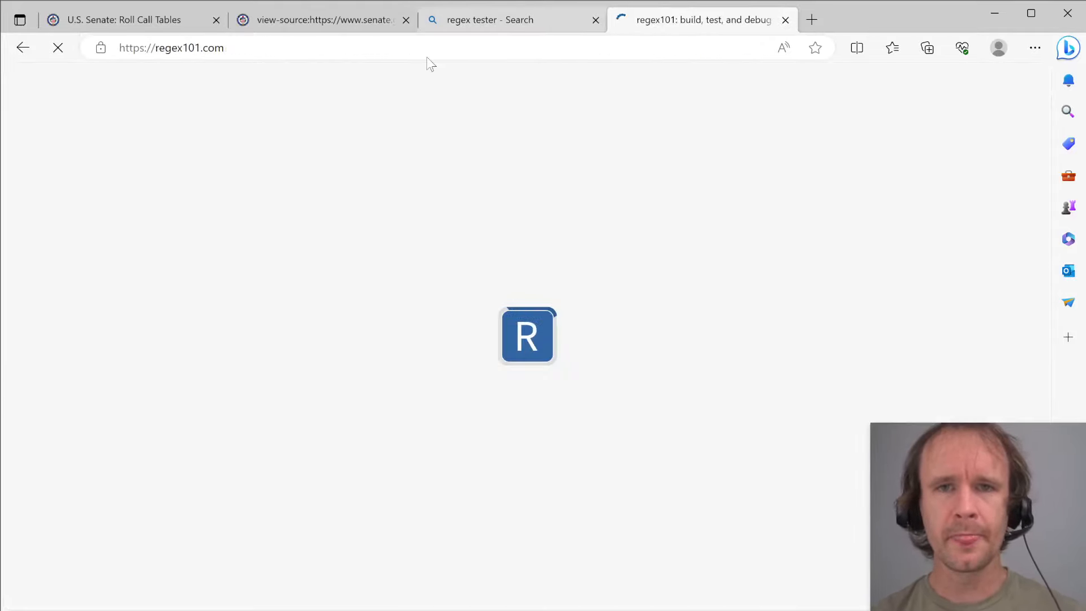
- Copy the section of the Senate page source containing the yearly vote links and paste it into regex101 as the test string
click(337, 28)
scroll(278, 276, up, 10)
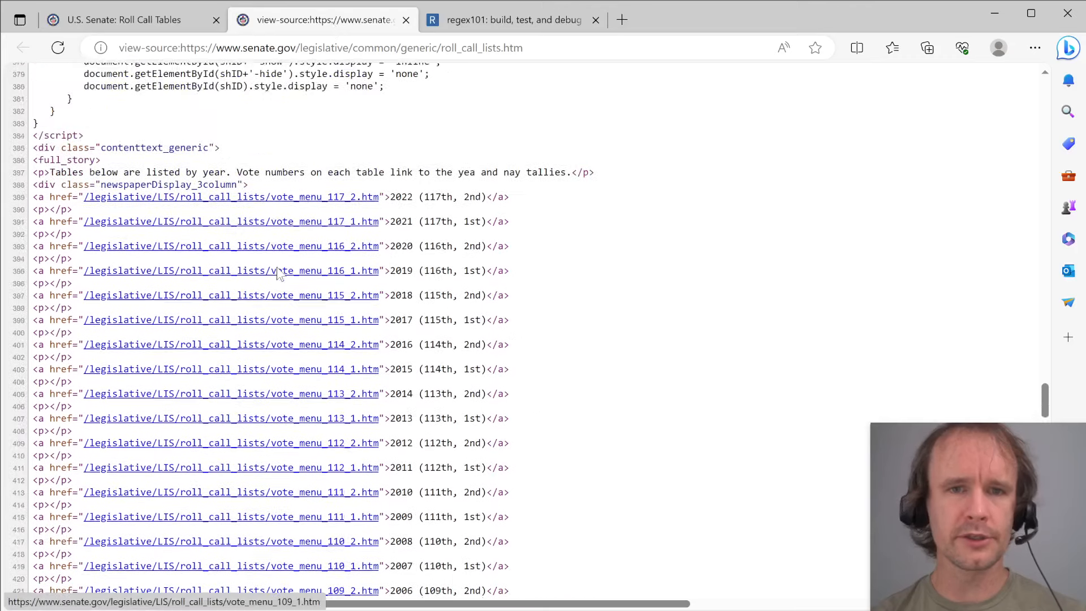
drag(60, 192, 509, 404)
key(ctrl+Tab)
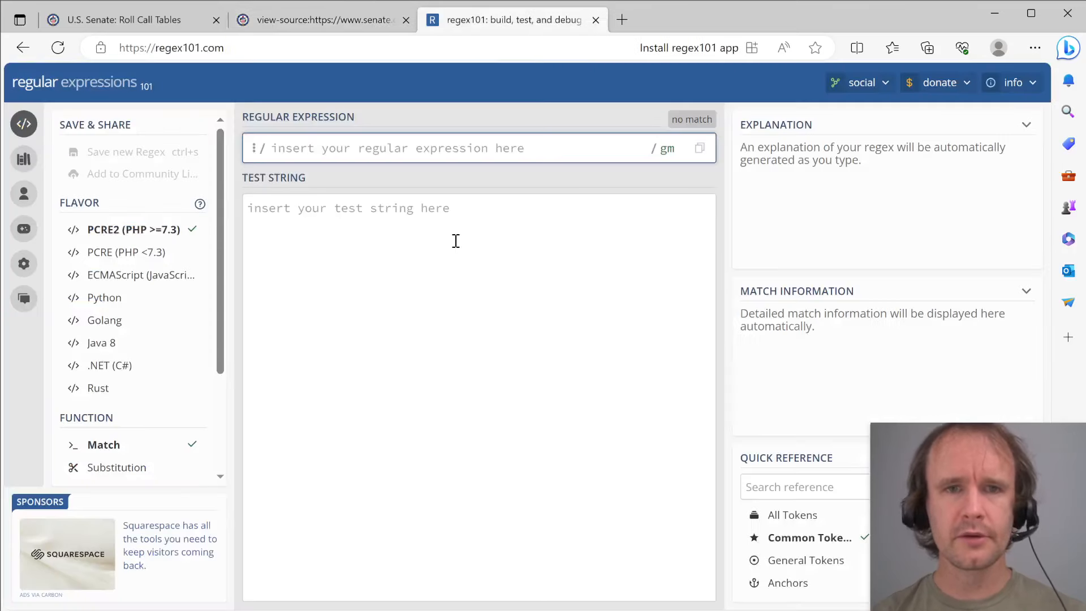
click(370, 269)
key(ctrl+v)
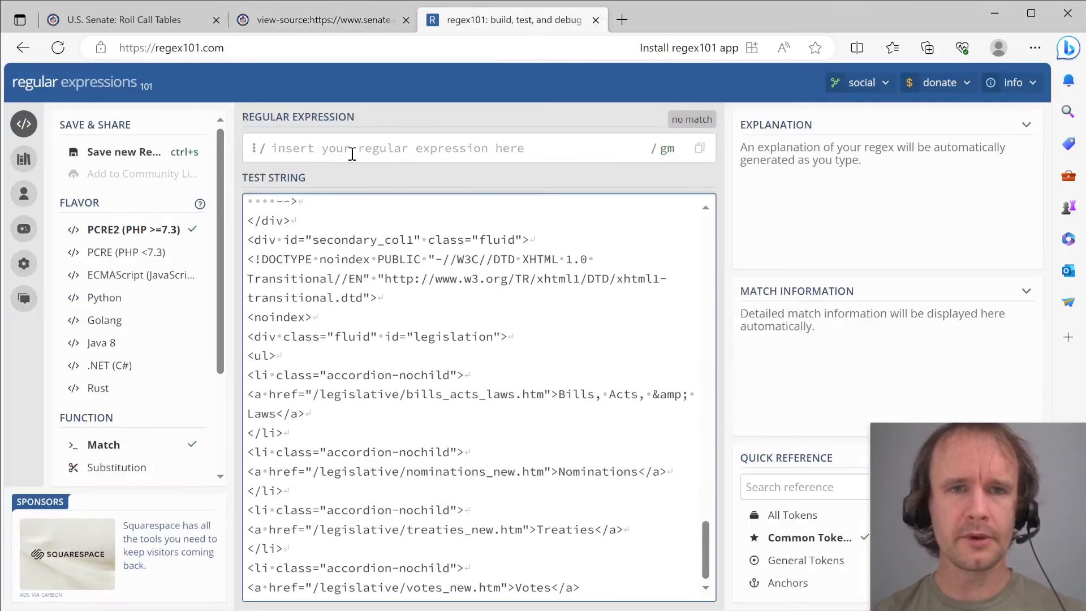
- Return to Excel and copy the quoted regex pattern from the re.findall call in B4, leaving the code unchanged
click(352, 154)
key(alt+Tab)
key(alt+Tab)
key(alt+Tab)
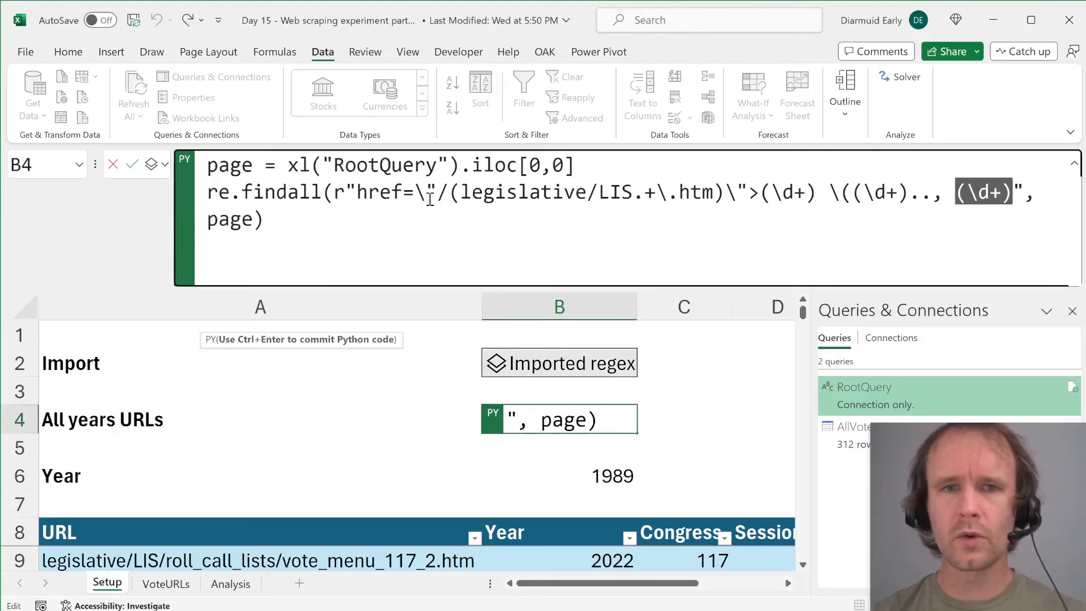
click(344, 191)
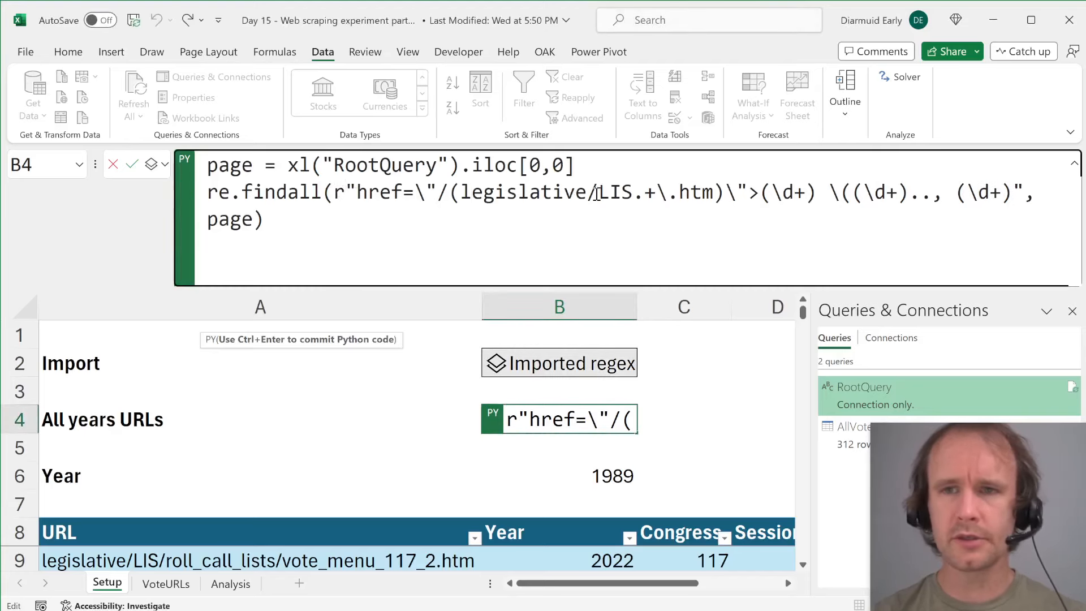
shift+click(1023, 191)
key(ctrl+c)
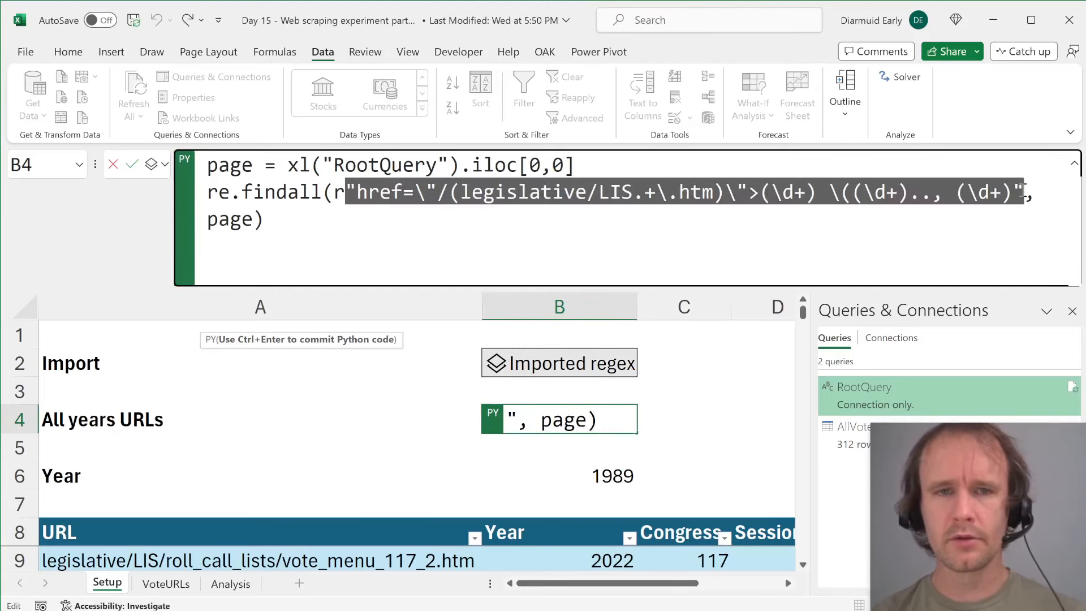
key(Escape)
- Switch back to regex101 in the browser and paste the copied pattern as the regular expression
key(alt+Tab)
key(ctrl+Tab)
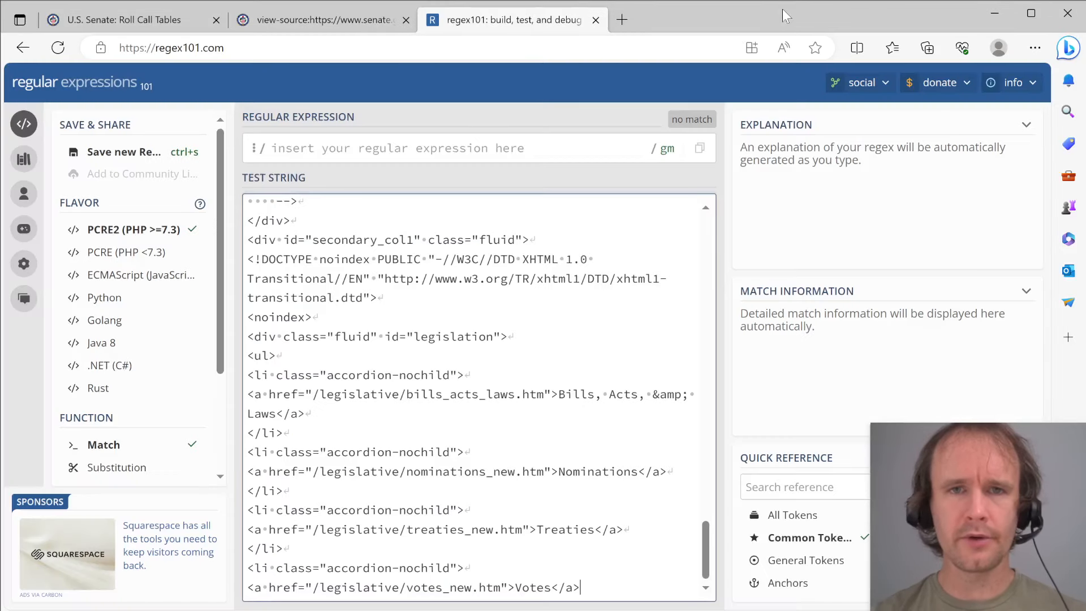
click(497, 148)
key(ctrl+v)
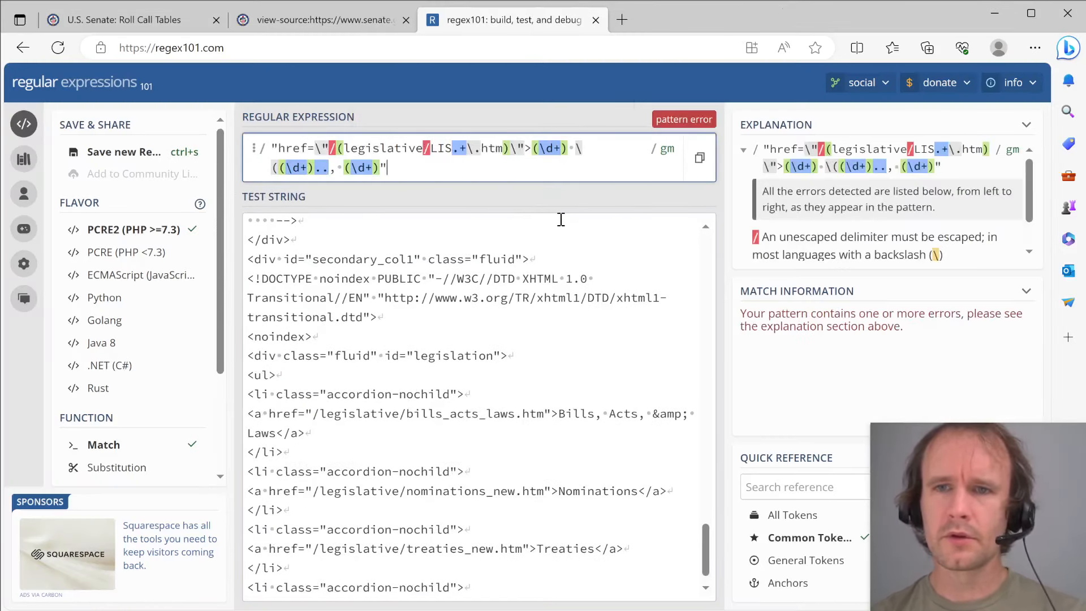
- Escape the forward slashes before the first capture group and before LIS in the pattern with backslashes
scroll(471, 241, down, 1)
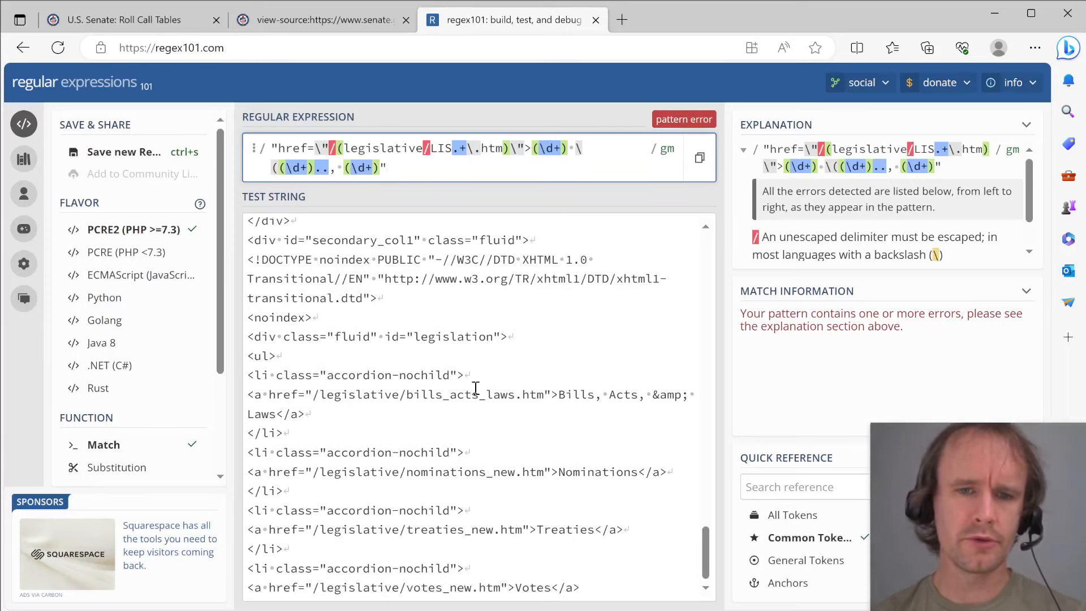
scroll(476, 388, up, 15)
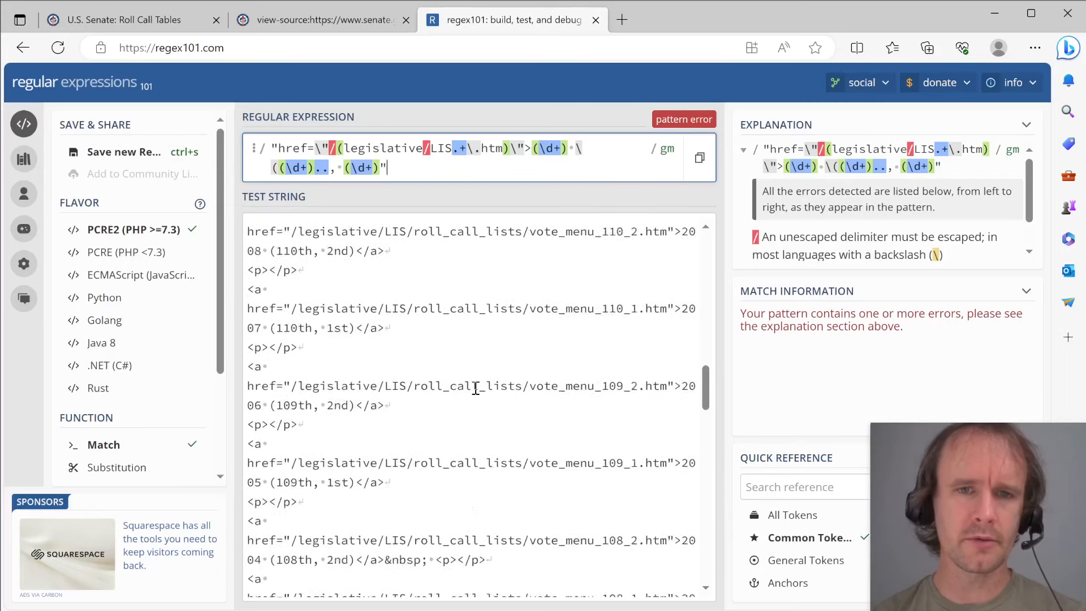
scroll(476, 388, up, 10)
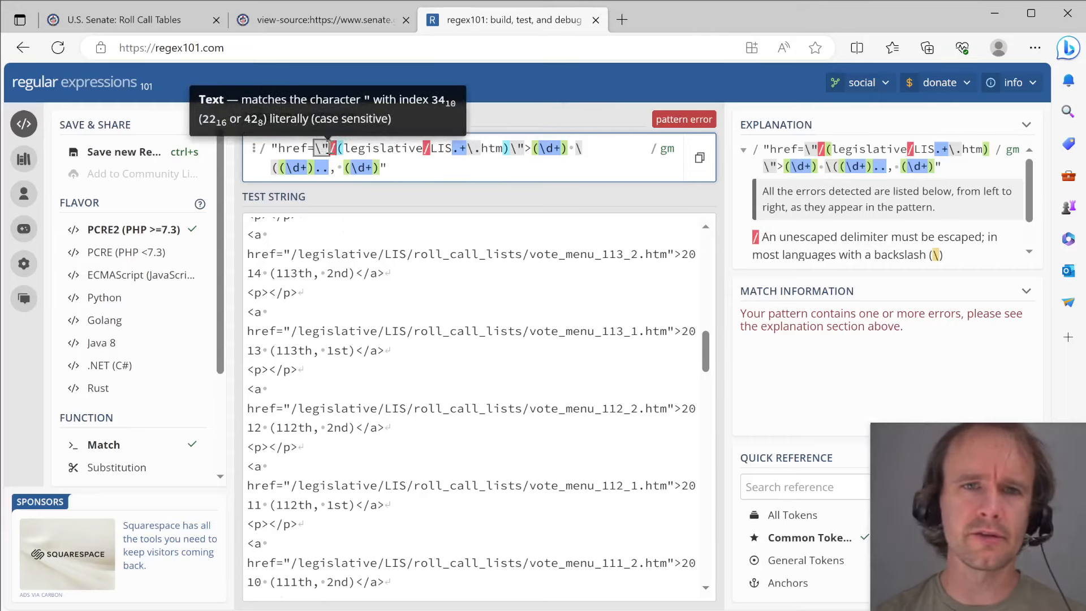
text(\)
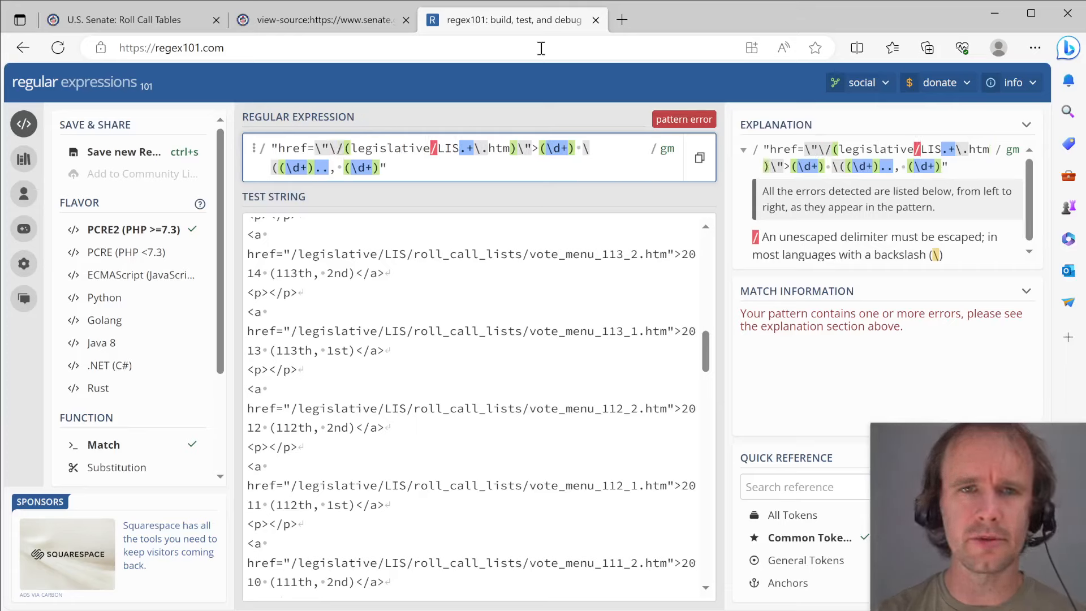
click(431, 149)
text(\)
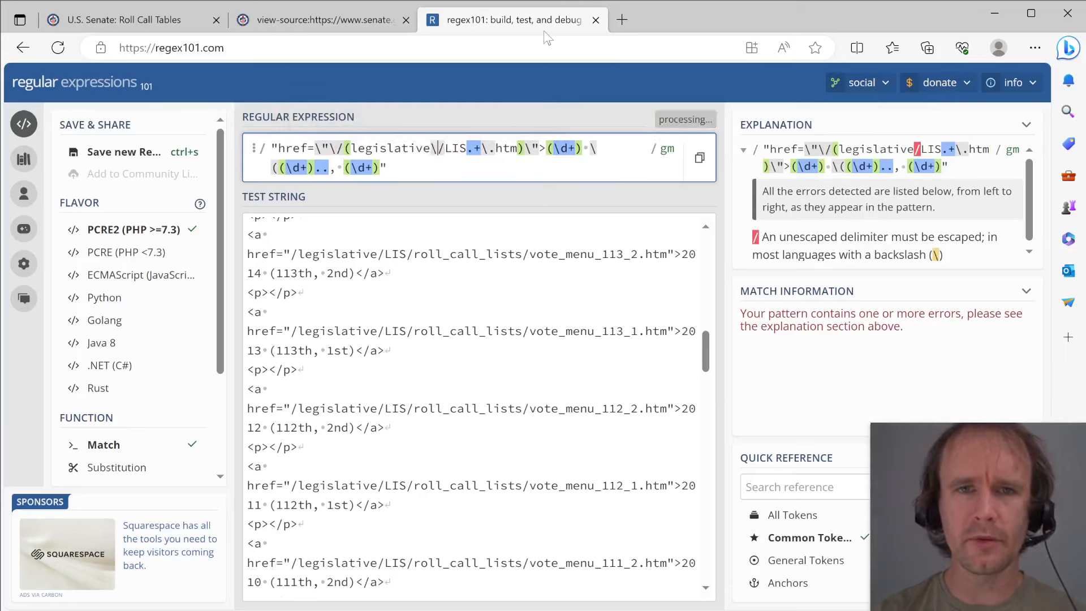
- Delete the enclosing quotation marks from the start and end of the regular expression
scroll(485, 307, up, 6)
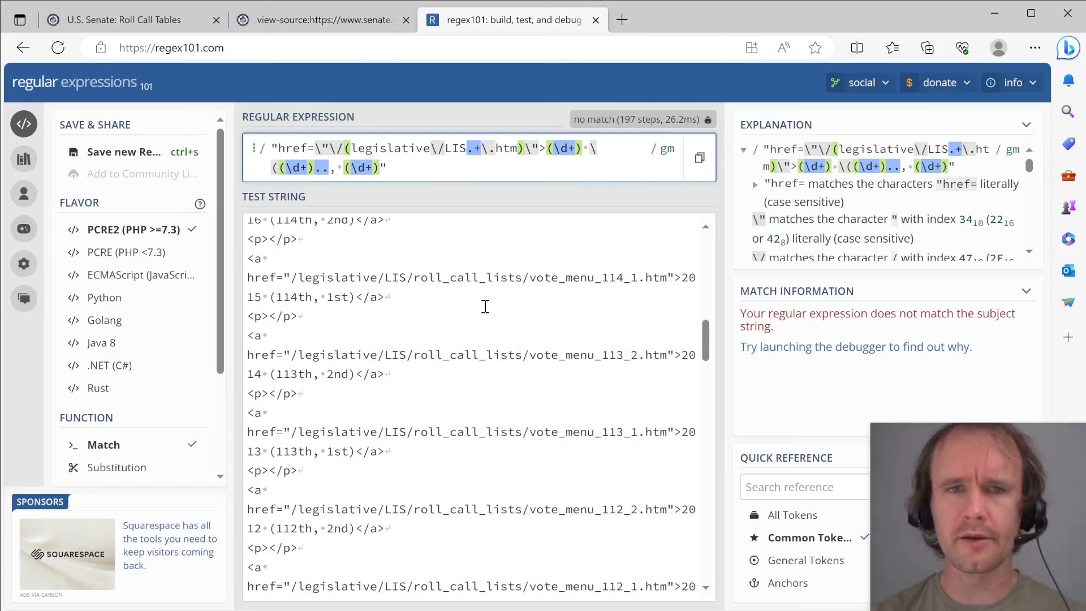
scroll(485, 306, up, 10)
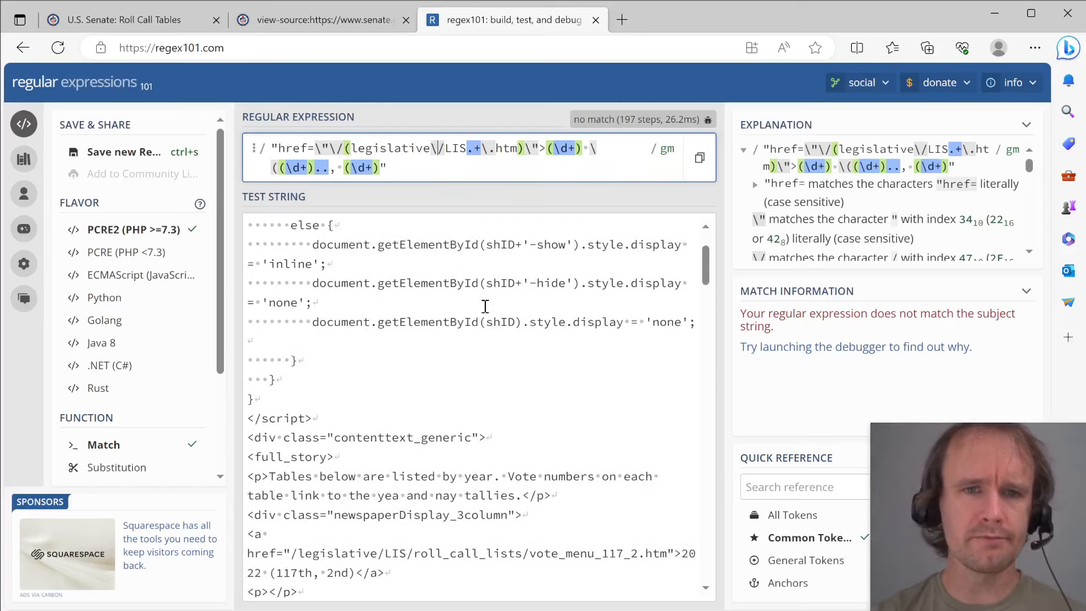
scroll(485, 306, down, 5)
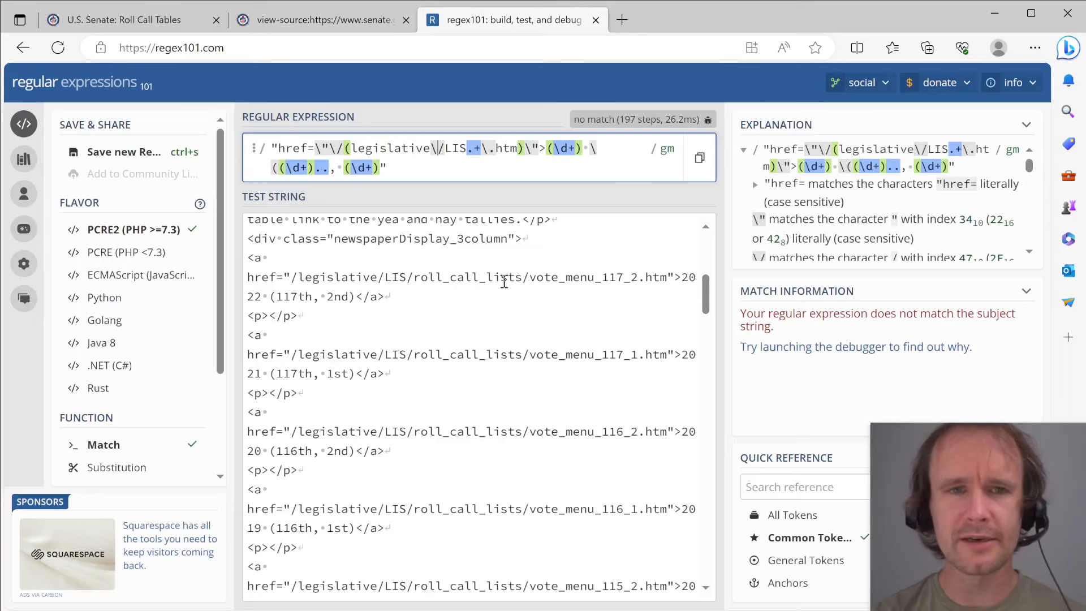
scroll(503, 282, up, 5)
scroll(505, 283, down, 4)
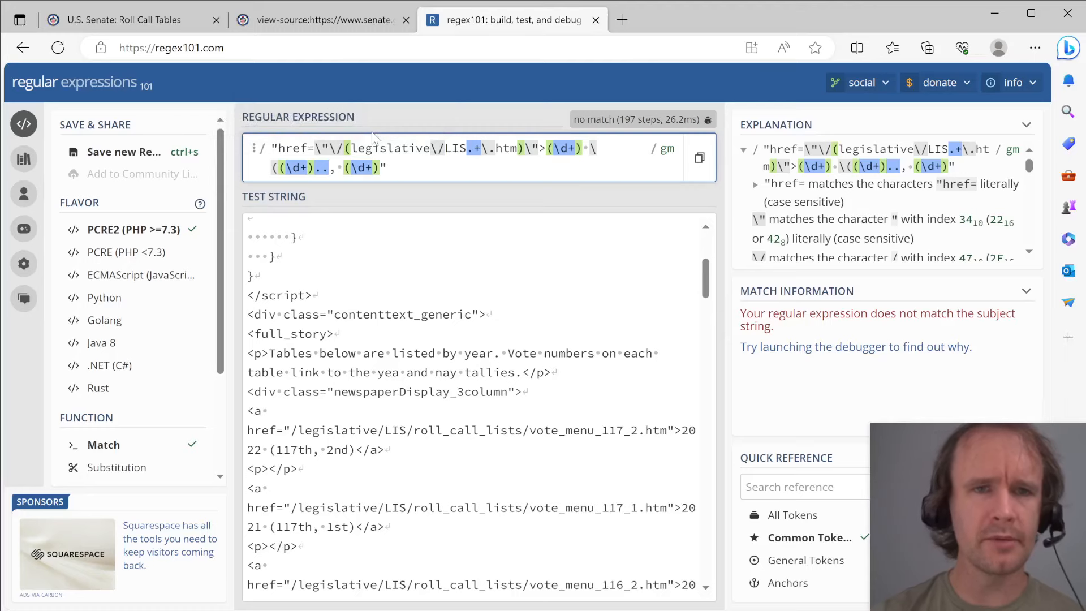
key(BackSpace)
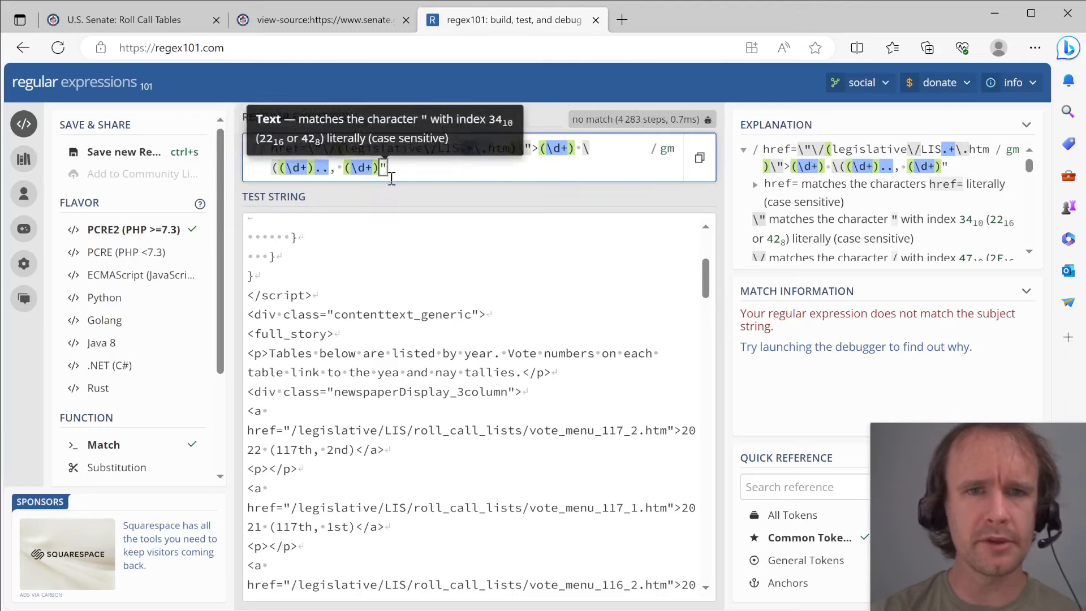
key(BackSpace)
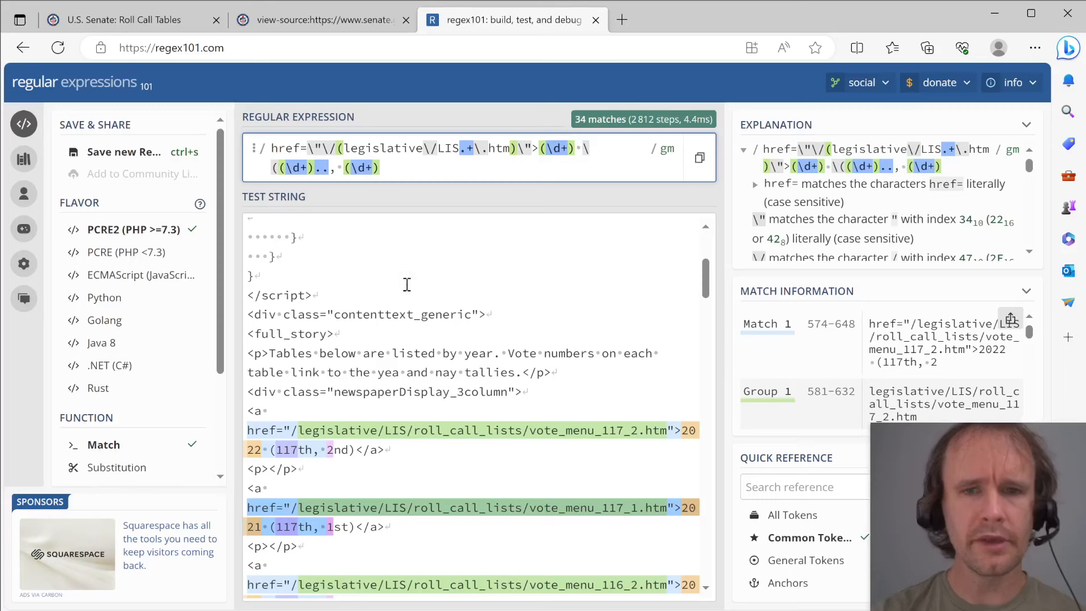
- Examine the highlighted matches and their capture groups for URL, year, Congress and session in the test string
scroll(441, 303, down, 1)
scroll(440, 304, down, 2)
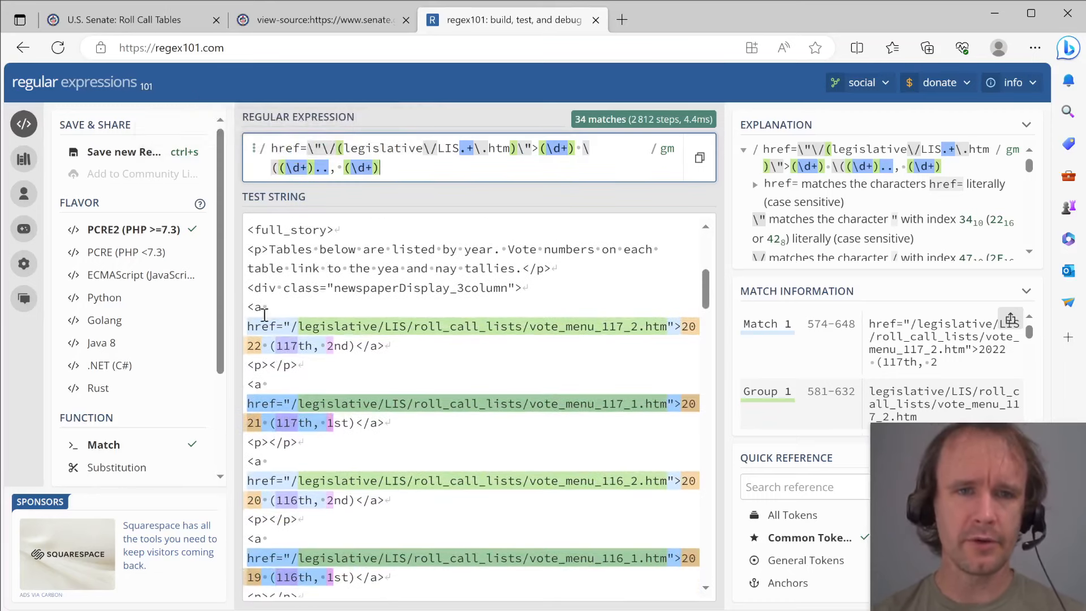
mouse_move(251, 327)
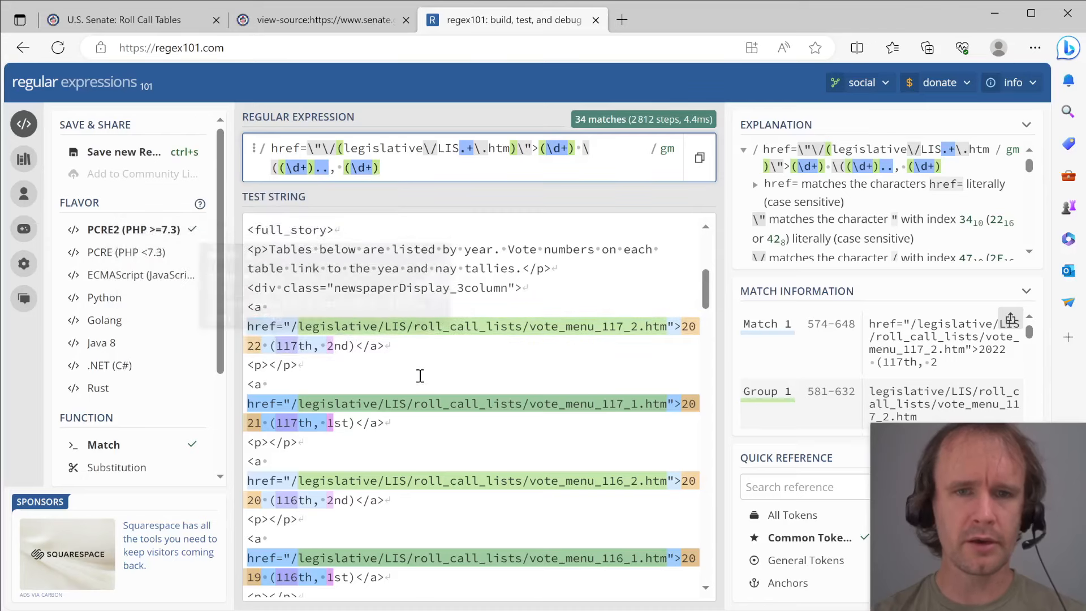
mouse_move(473, 327)
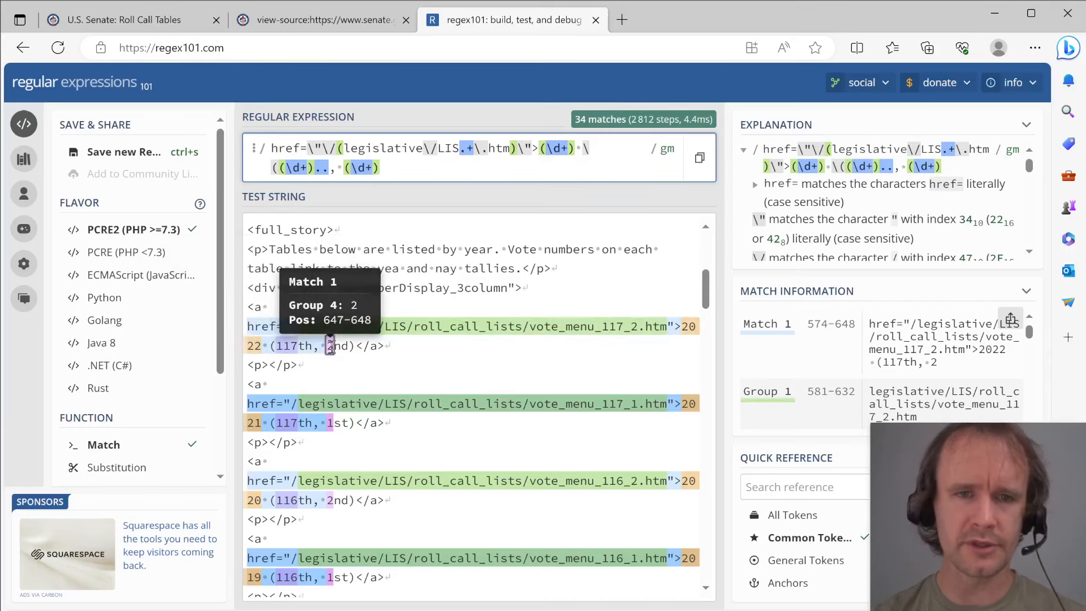
scroll(518, 344, down, 3)
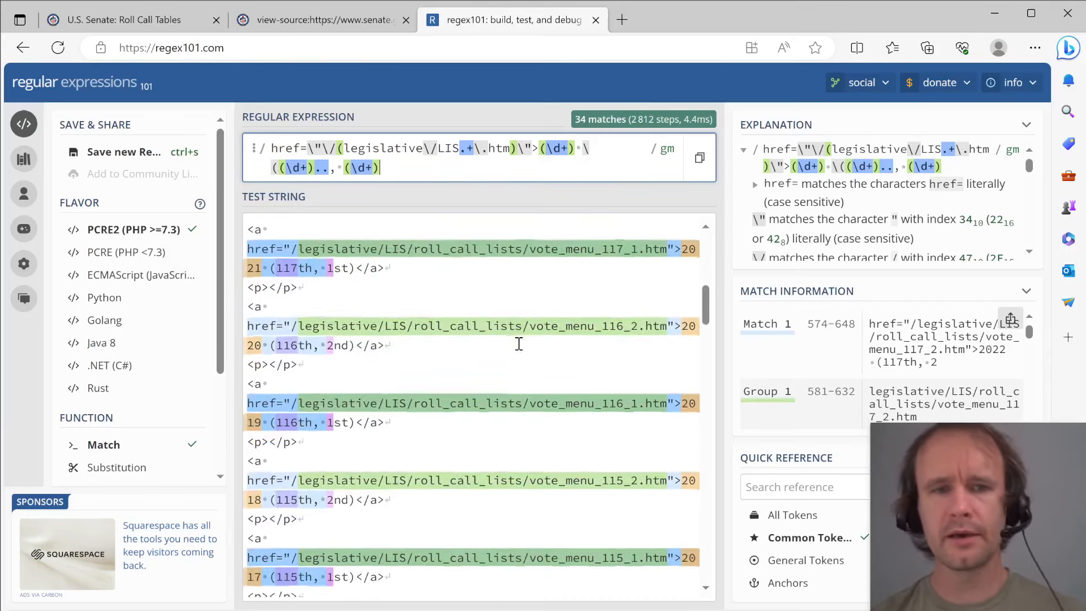
scroll(519, 343, up, 5)
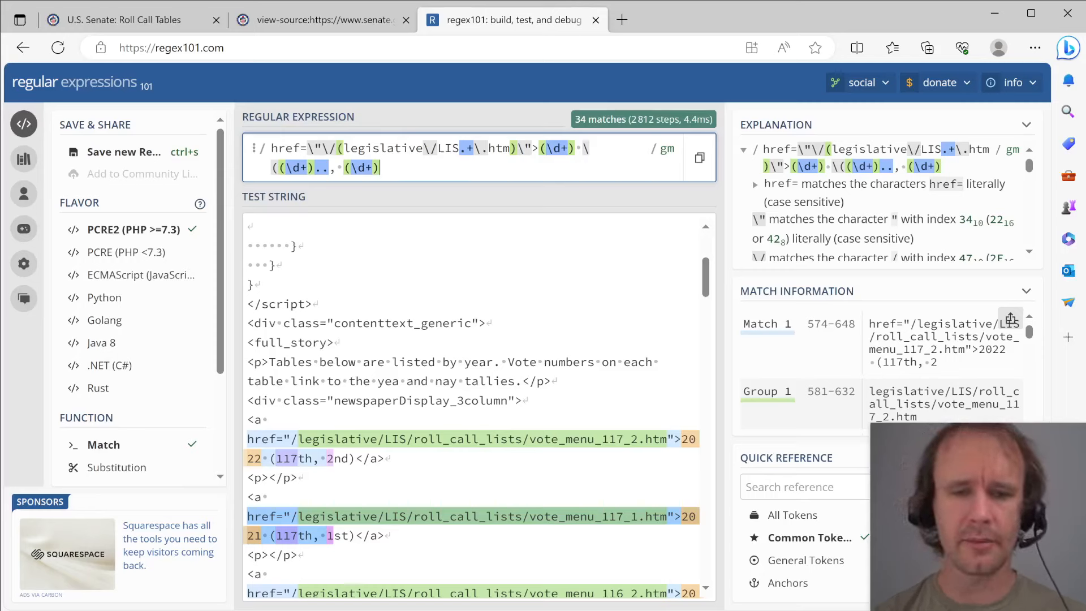
- Return to Excel and inspect the preview card of the Python list in B4 across its full width
click(443, 610)
click(614, 591)
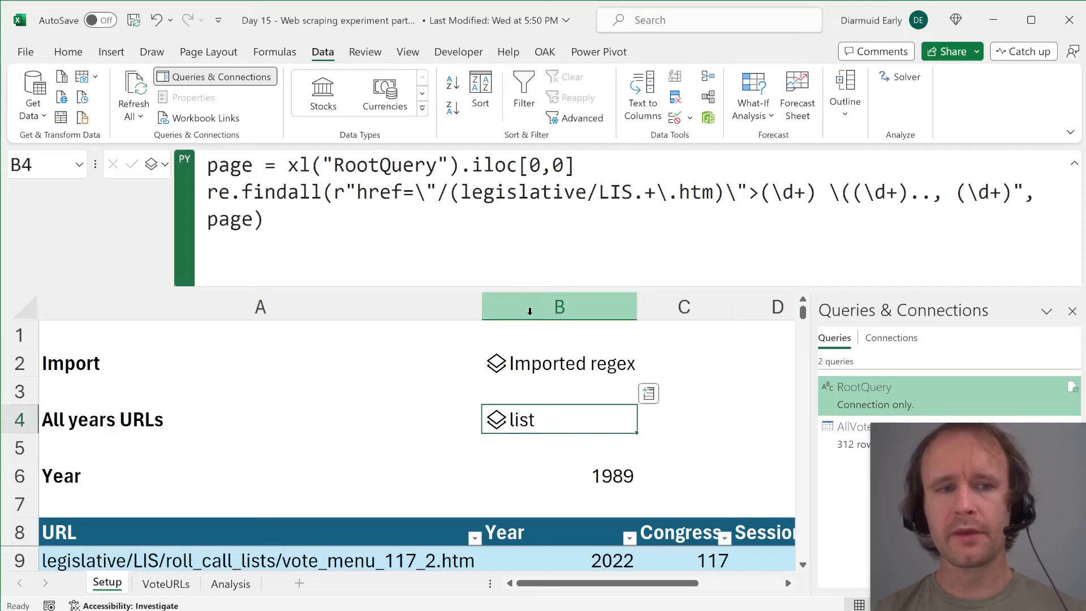
click(497, 414)
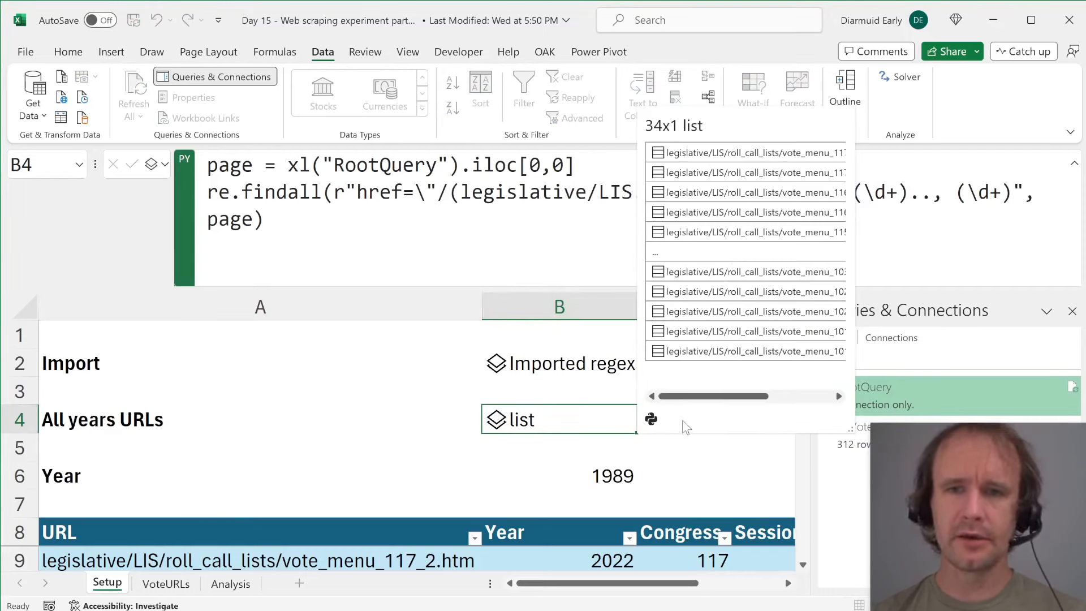
drag(701, 398, 799, 405)
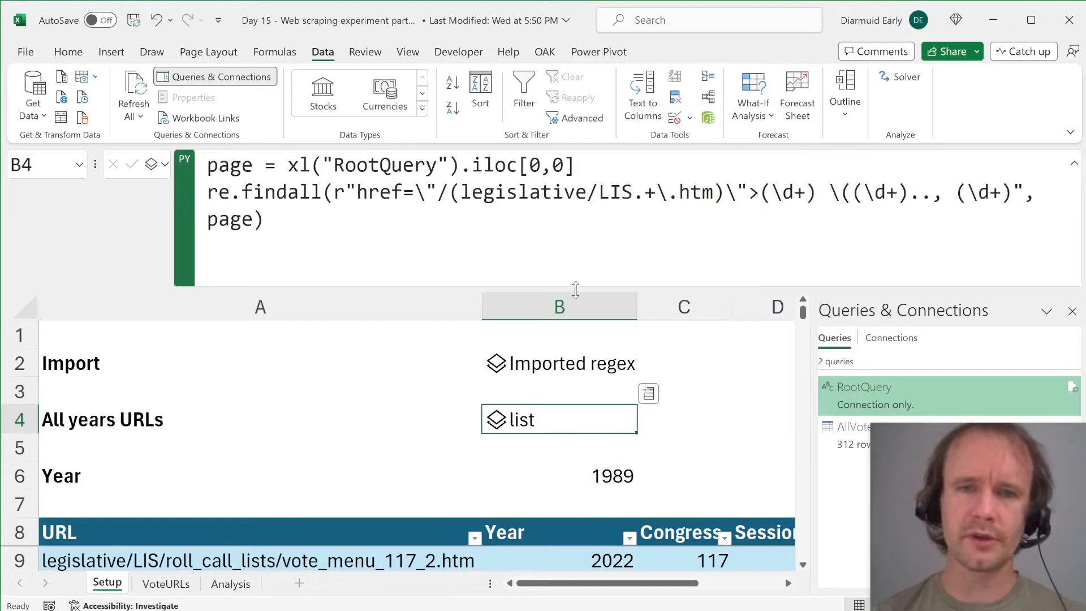
- Reduce the formula bar to about three lines of code and close the Queries & Connections pane
drag(576, 290, 567, 235)
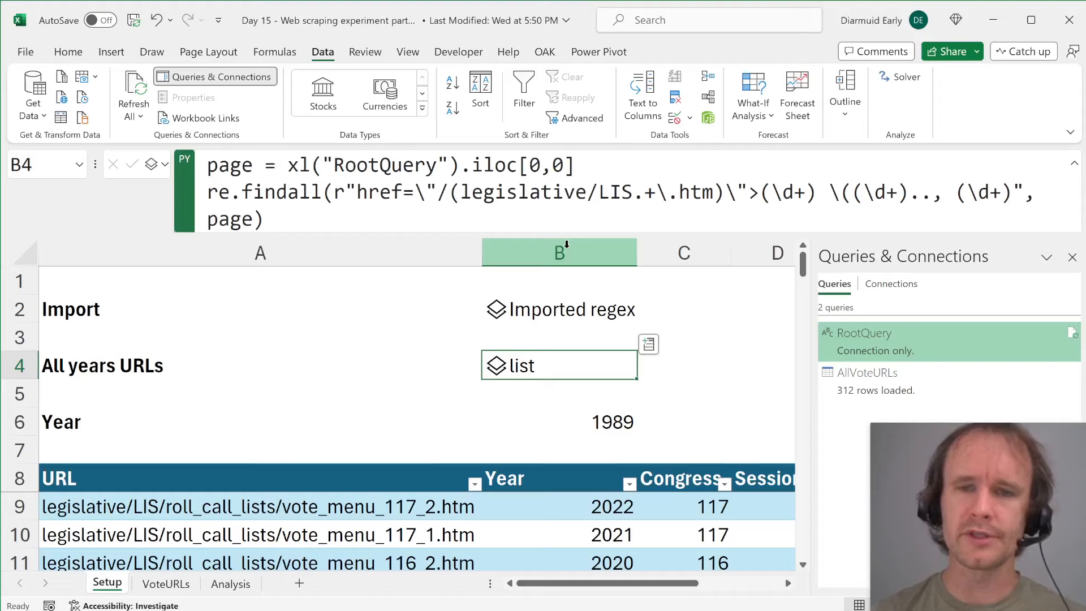
click(1072, 256)
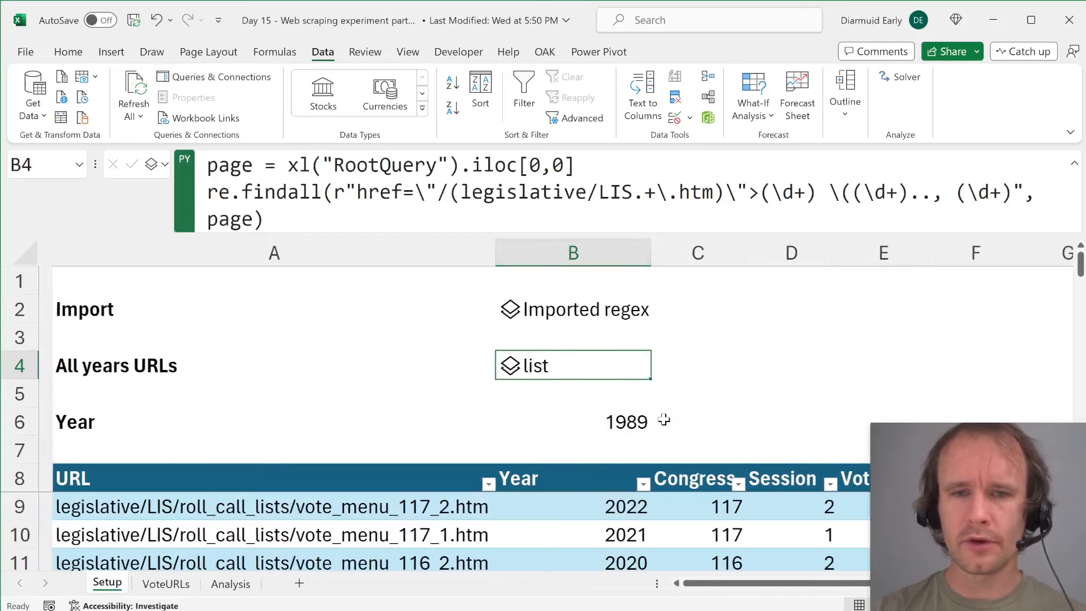
- Check how the frozen rows behave while moving through the Congress column, and unfreeze the Setup sheet's panes
click(672, 506)
key(Down)
key(Down)
key(Down)
key(Down)
key(Down)
key(Down)
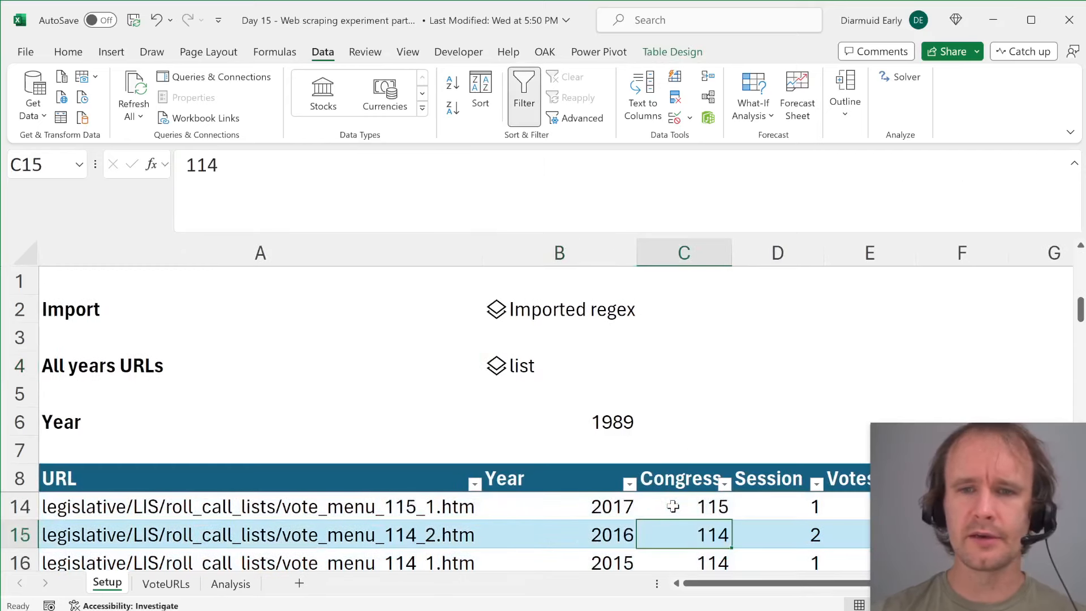
key(Up)
key(Up)
key(Up)
key(Up)
key(Up)
key(Up)
key(alt)
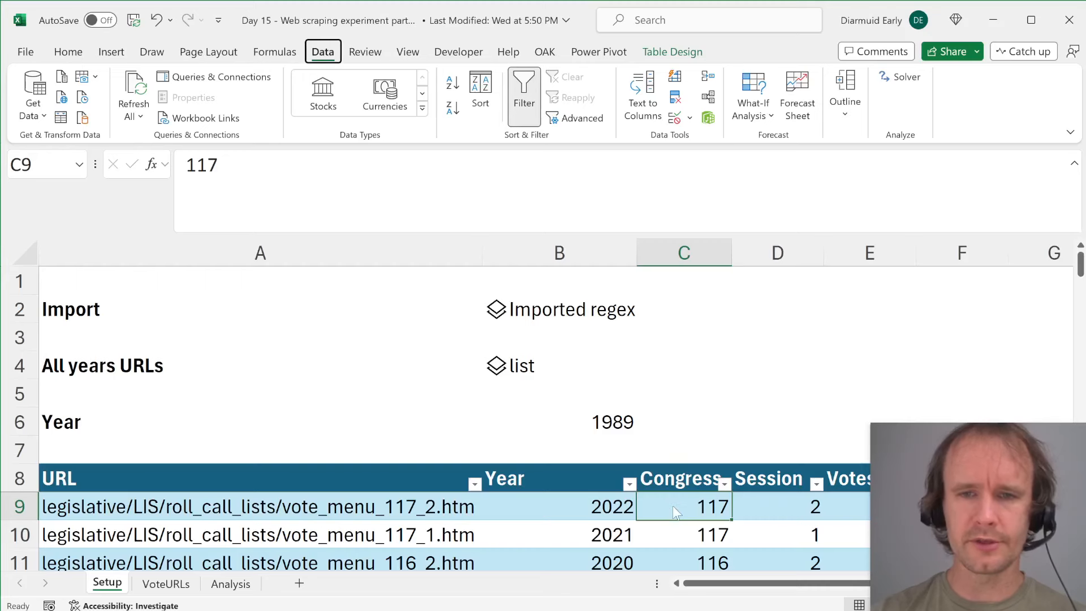
key(w)
key(f)
key(f)
- Examine the table's first row from the URL in A9 across to the Session value in D9
scroll(707, 429, down, 3)
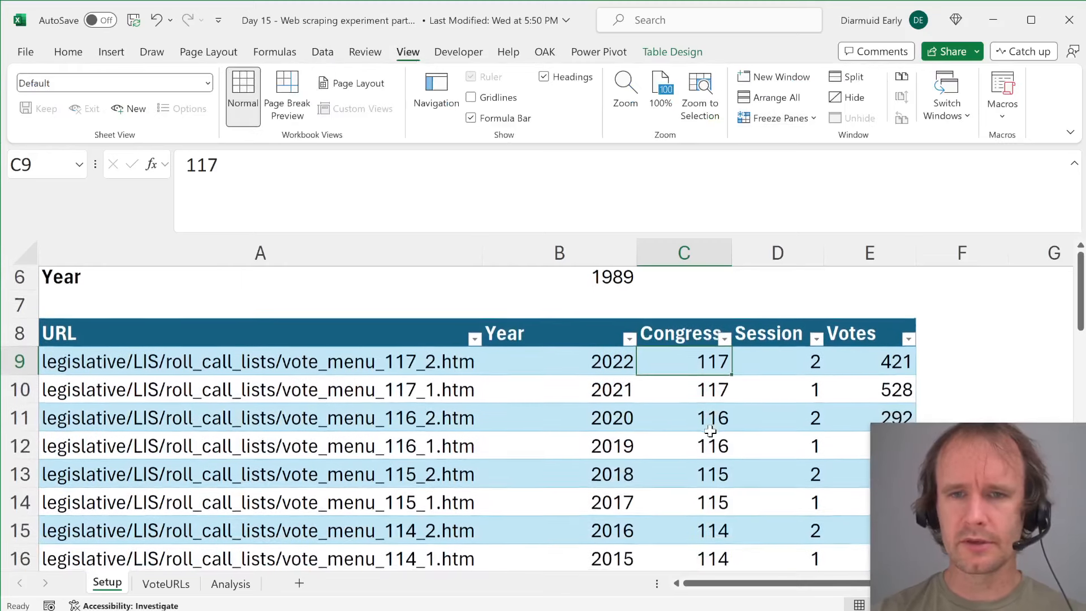
click(382, 318)
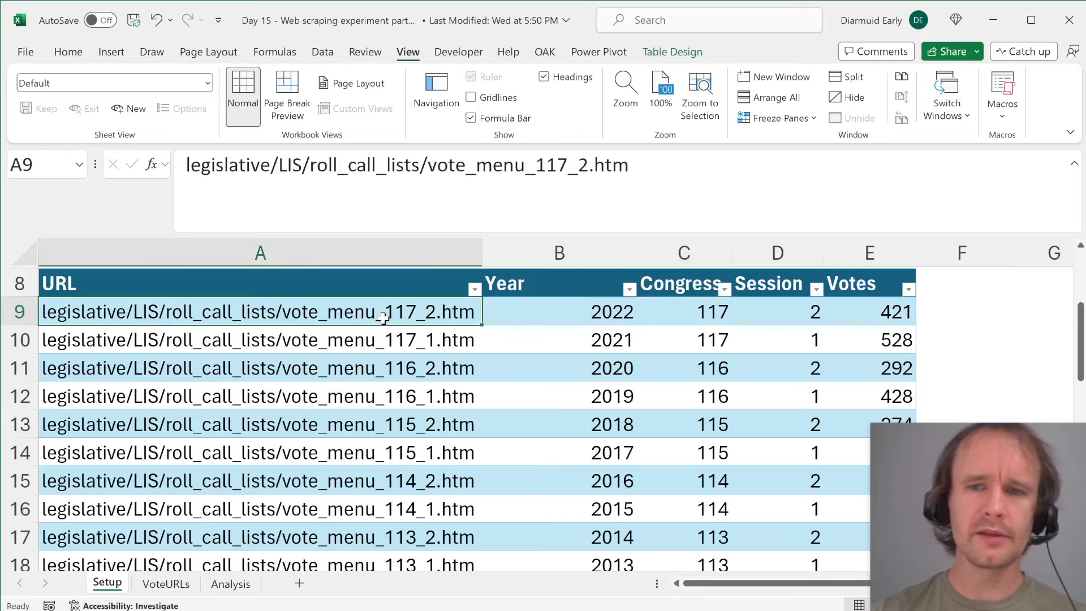
key(Up)
key(Up)
key(Up)
key(Up)
key(Down)
key(Down)
key(Down)
key(Down)
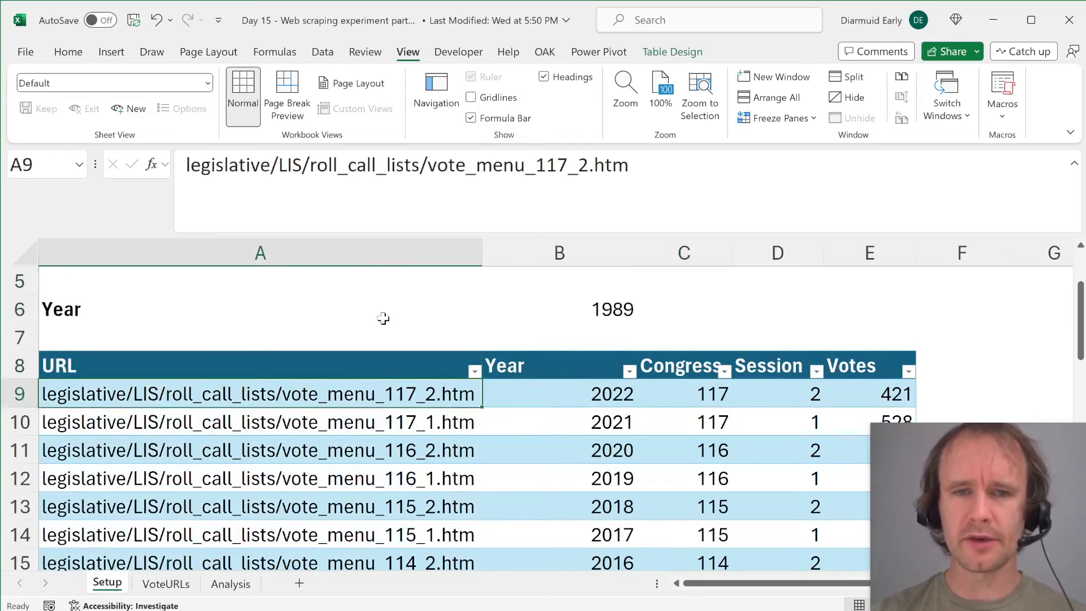
key(ctrl+Right)
key(Left)
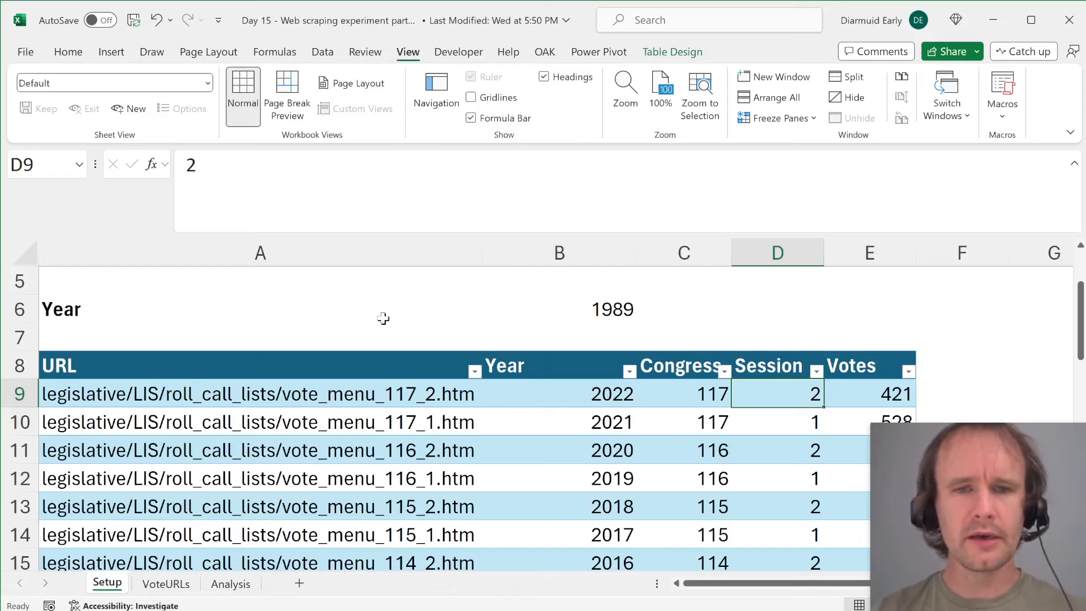
- Review the table's URL, Year, Congress and Session columns down to their last rows, and return to the Congress header
key(ctrl+Left)
key(ctrl+shift+Down)
key(Right)
key(ctrl+shift+Down)
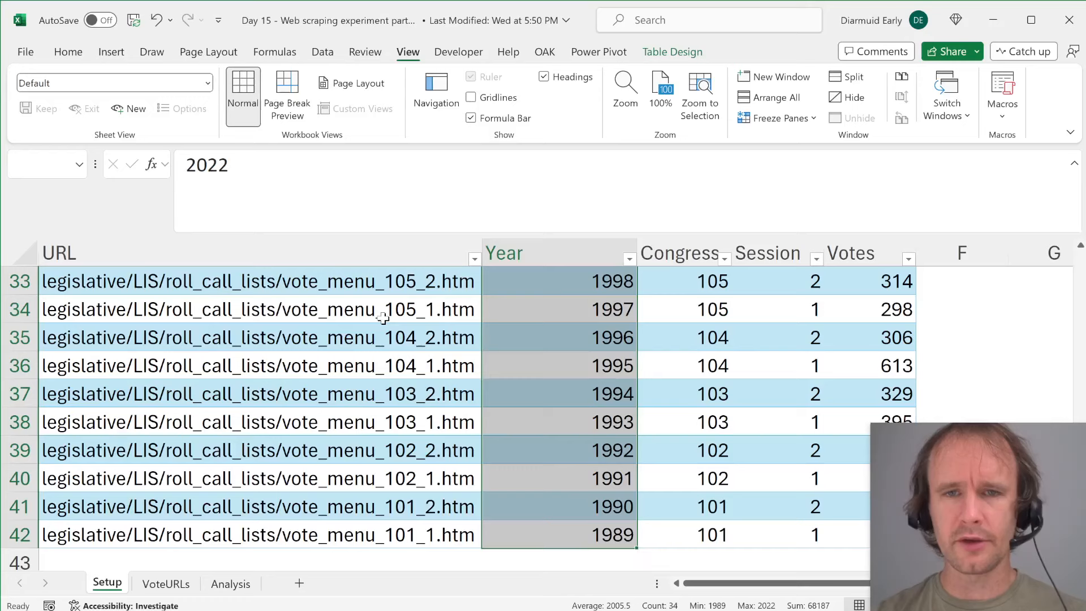
key(Right)
key(ctrl+shift+Down)
key(Right)
key(ctrl+shift+Down)
key(Up)
key(Up)
key(Up)
key(Up)
key(Up)
key(Up)
key(Up)
key(Up)
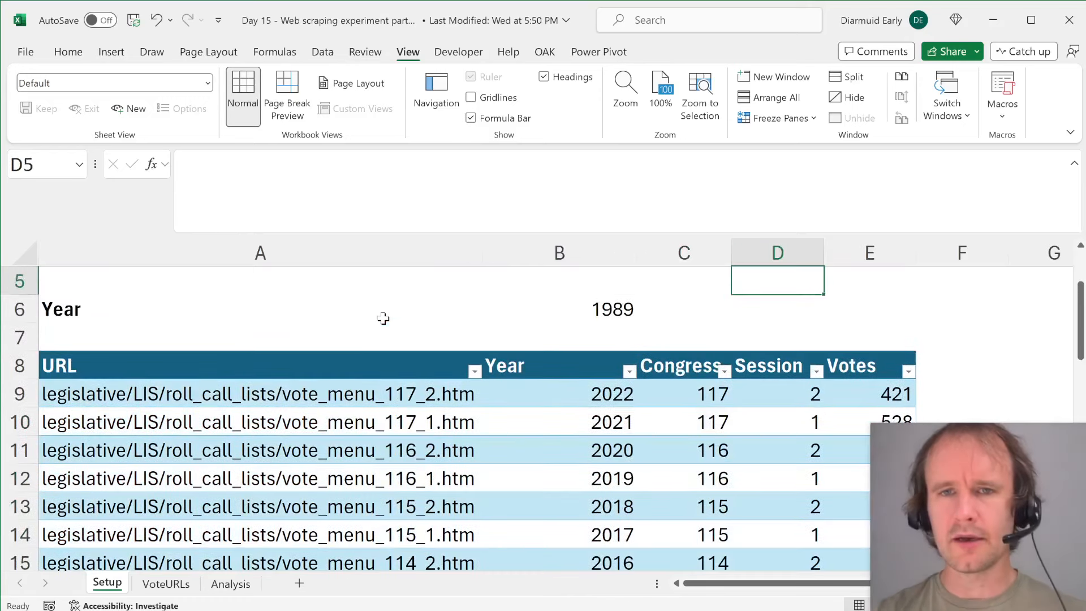
key(ctrl+Down)
key(Left)
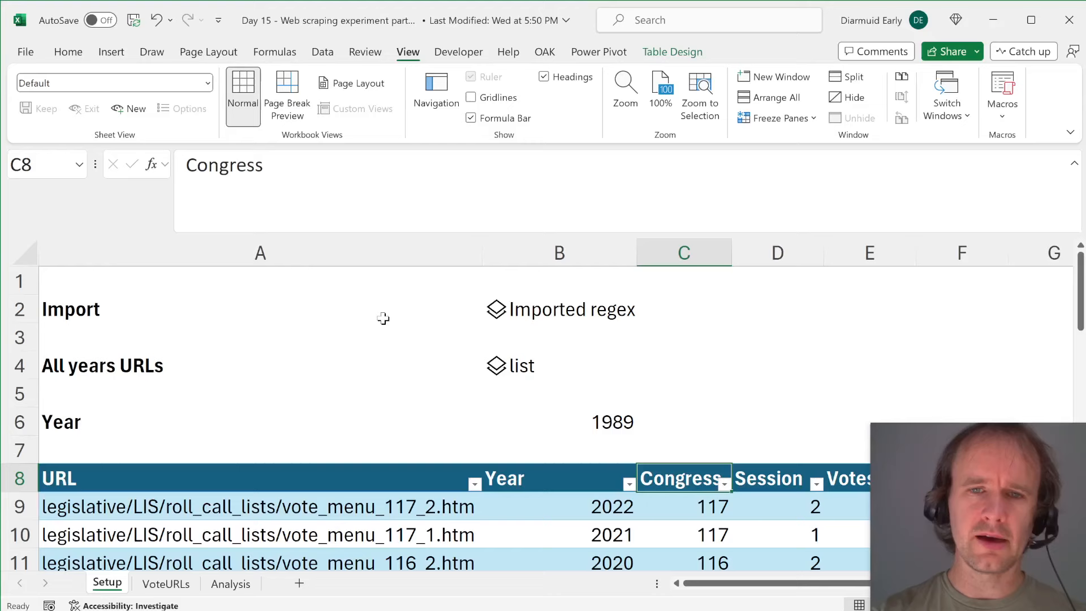
- Compare the Python regex code in B4 with the first extracted URL in A9
double_click(501, 373)
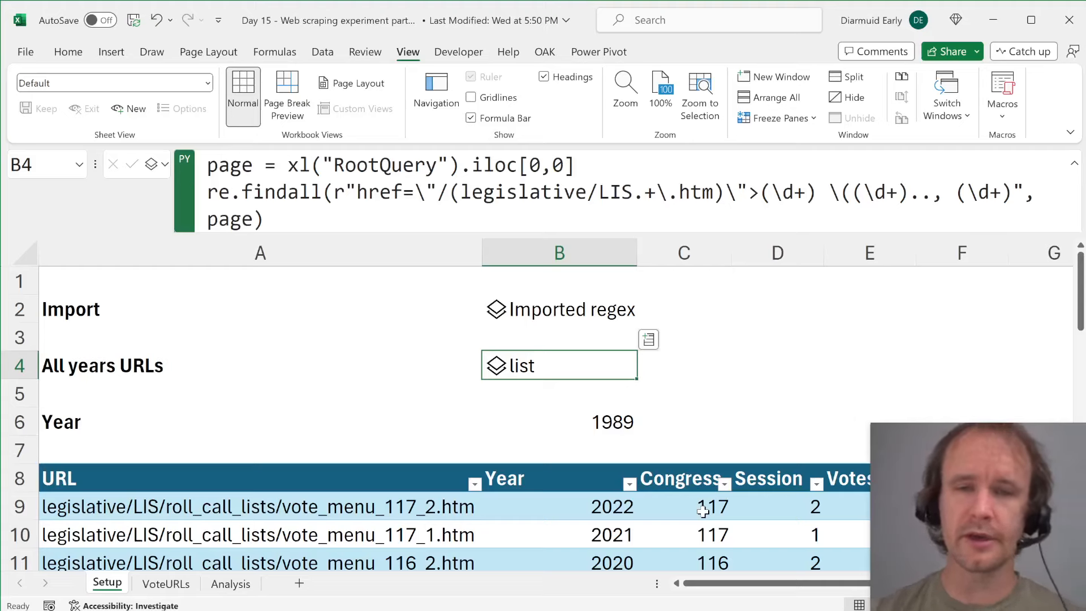
click(377, 506)
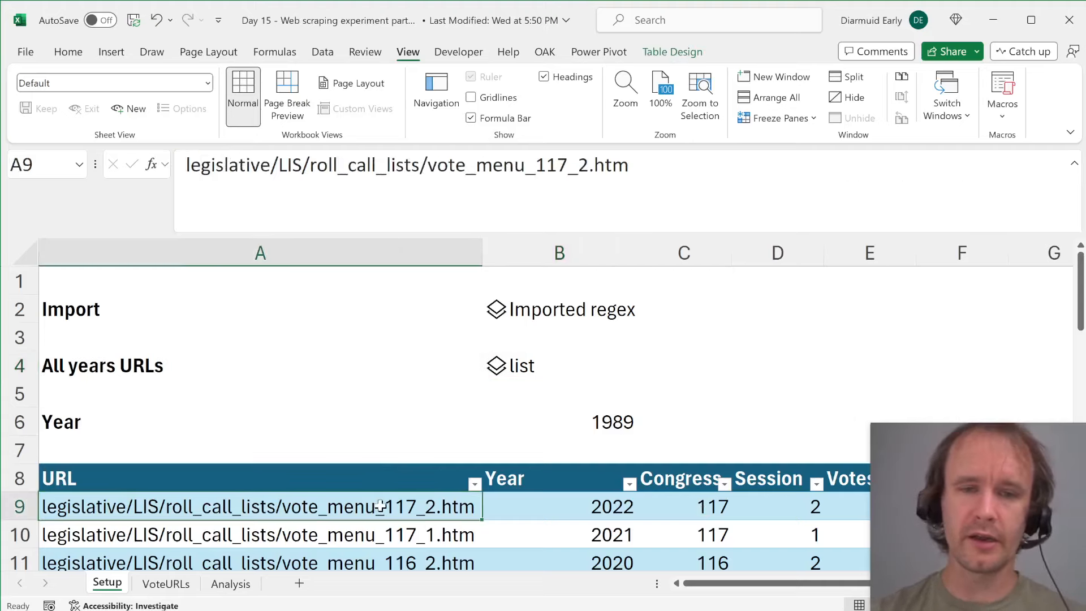
click(544, 318)
click(518, 365)
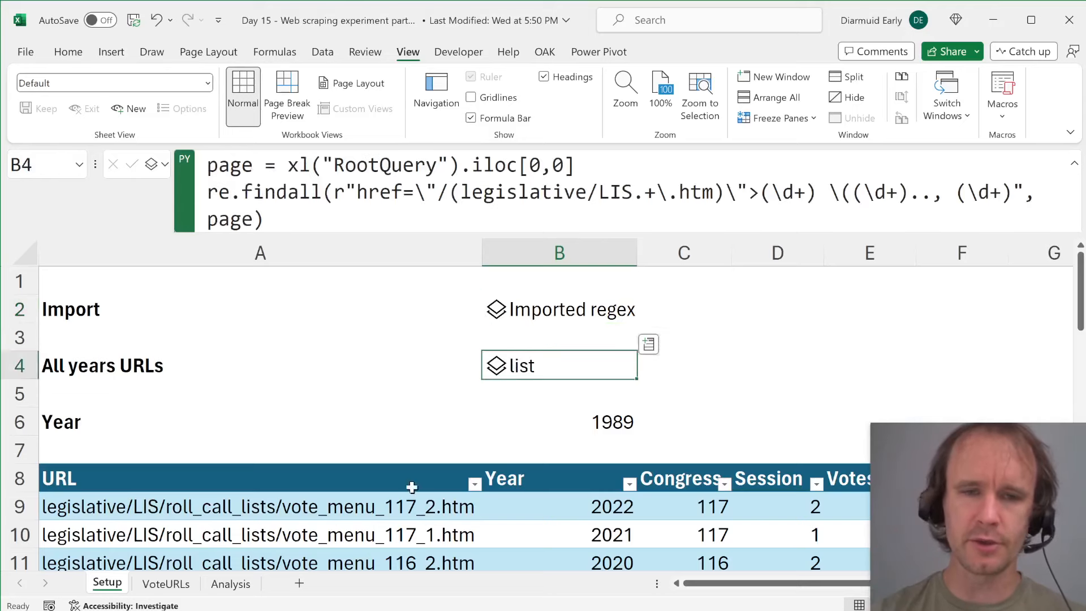
- Select the table's data from A9 through the last row of the Session column, and collapse the selection to A9
click(394, 526)
key(Up)
key(ctrl+shift+Down)
key(ctrl+shift+Right)
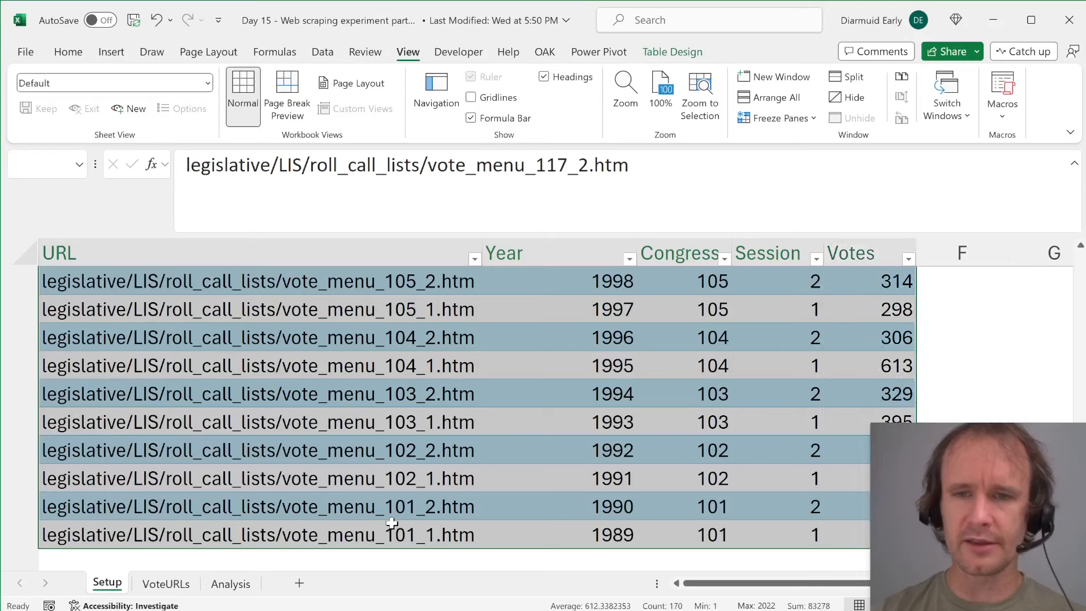
key(shift+Left)
key(shift+BackSpace)
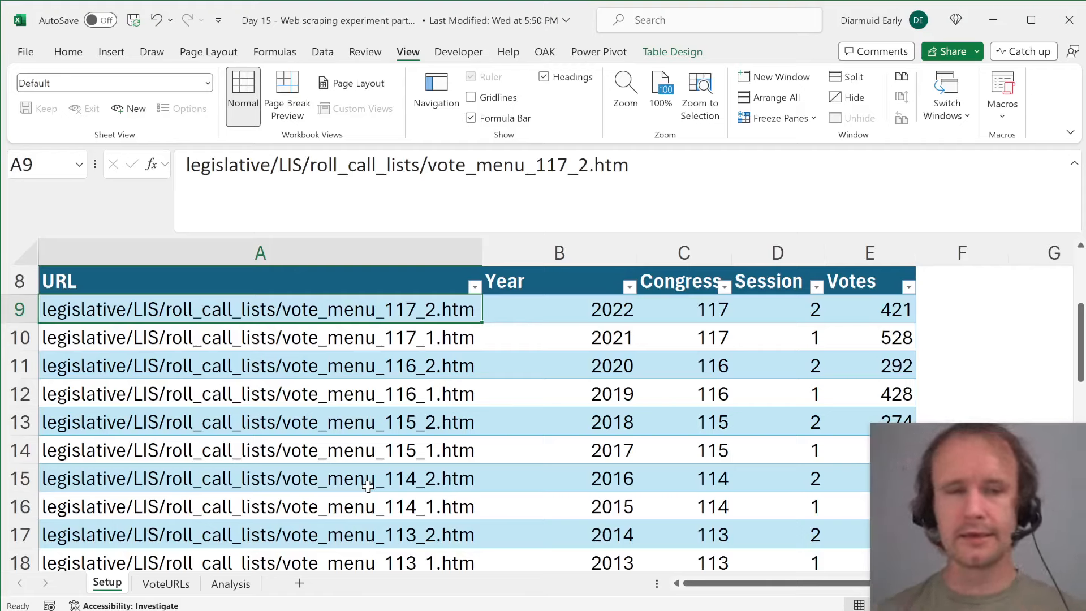
- Go back up to the labels above the table and inspect the Python code of the list in B4
key(Up)
key(Up)
key(Up)
key(Up)
key(Up)
key(Up)
key(Up)
key(Up)
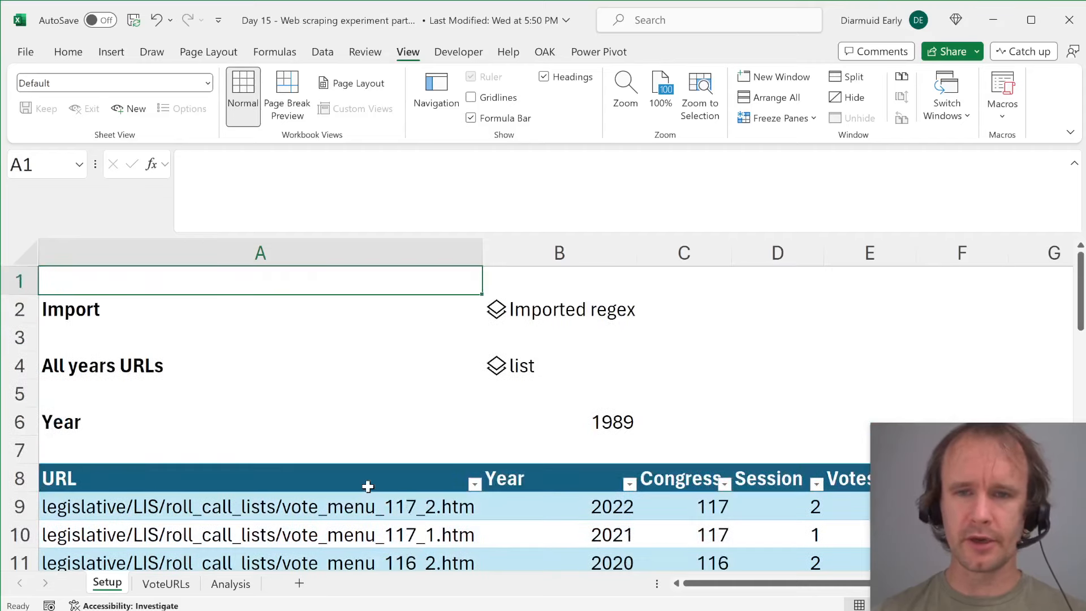
key(Down)
key(Down)
key(Down)
key(Down)
key(Down)
key(Up)
key(Up)
key(Right)
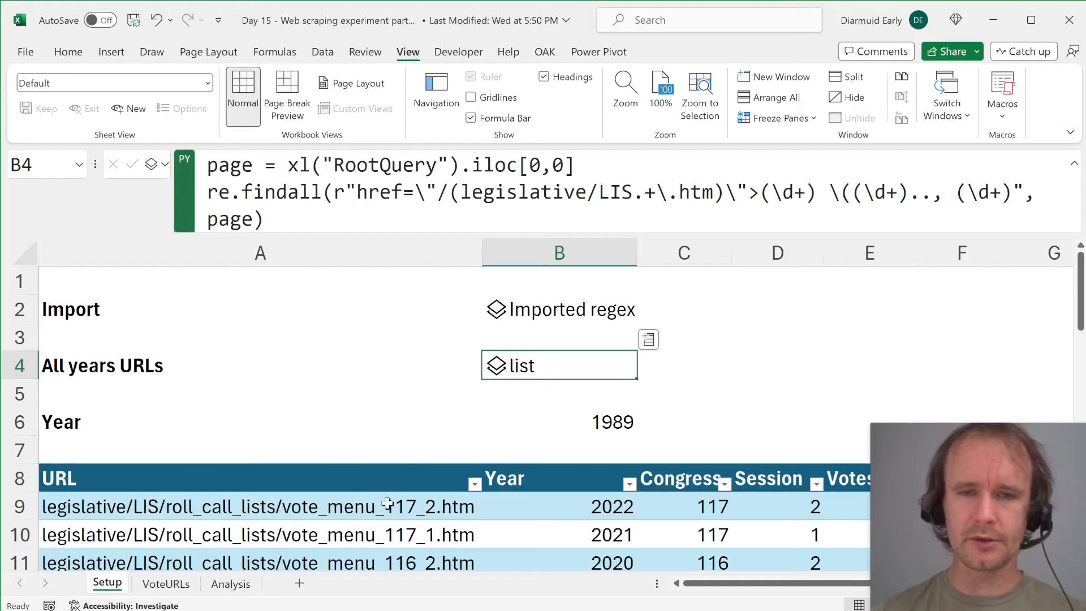
- Examine the table's first data row from the URL in A9 across to the Votes value in E9
click(387, 504)
key(ctrl+Right)
key(ctrl+Left)
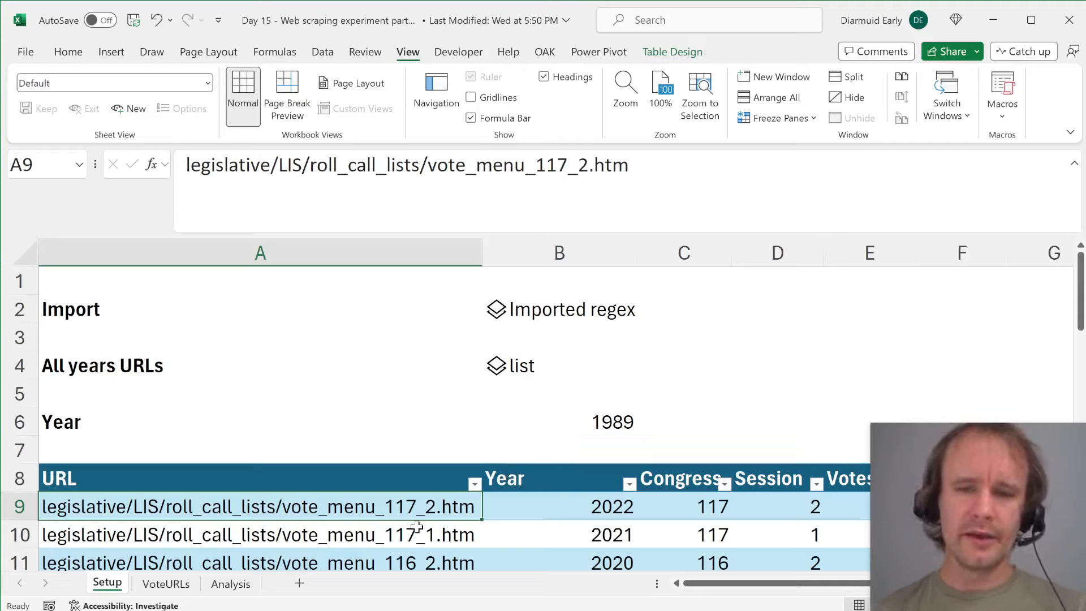
key(ctrl+Right)
key(Right)
key(Right)
key(Right)
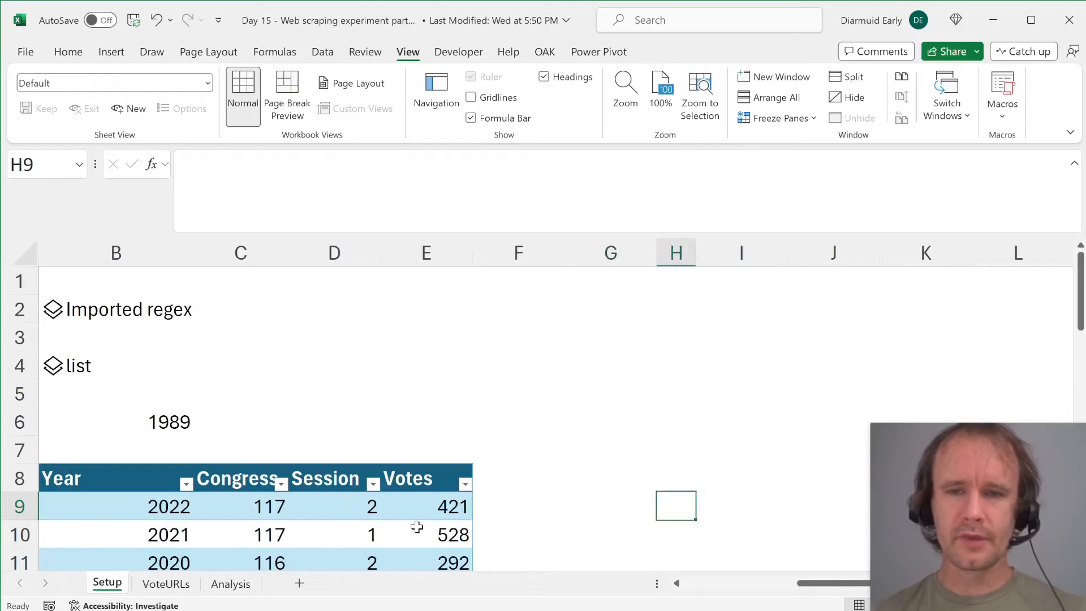
key(Left)
key(Left)
key(Left)
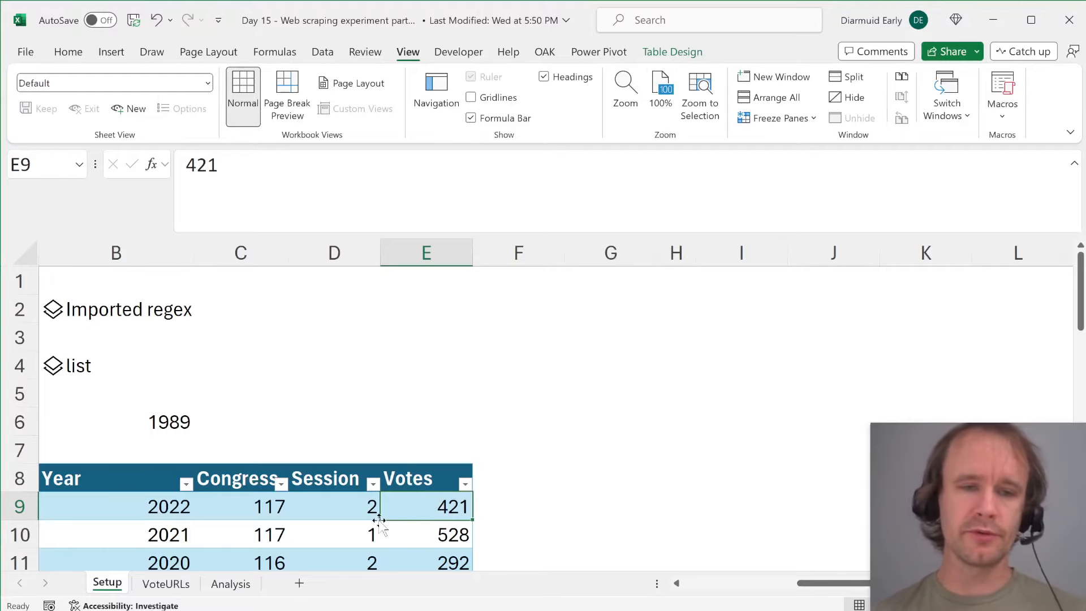
- Look over the VoteURLs sheet's columns through HTML, and inspect the full vote URL in E2
key(ctrl+Page_Down)
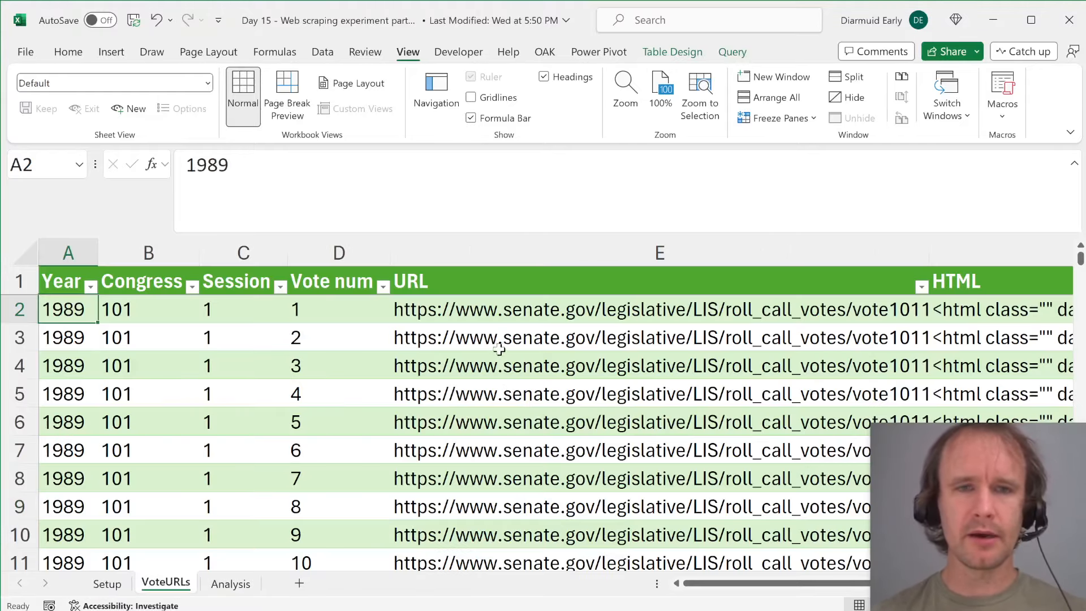
scroll(500, 351, right, 10)
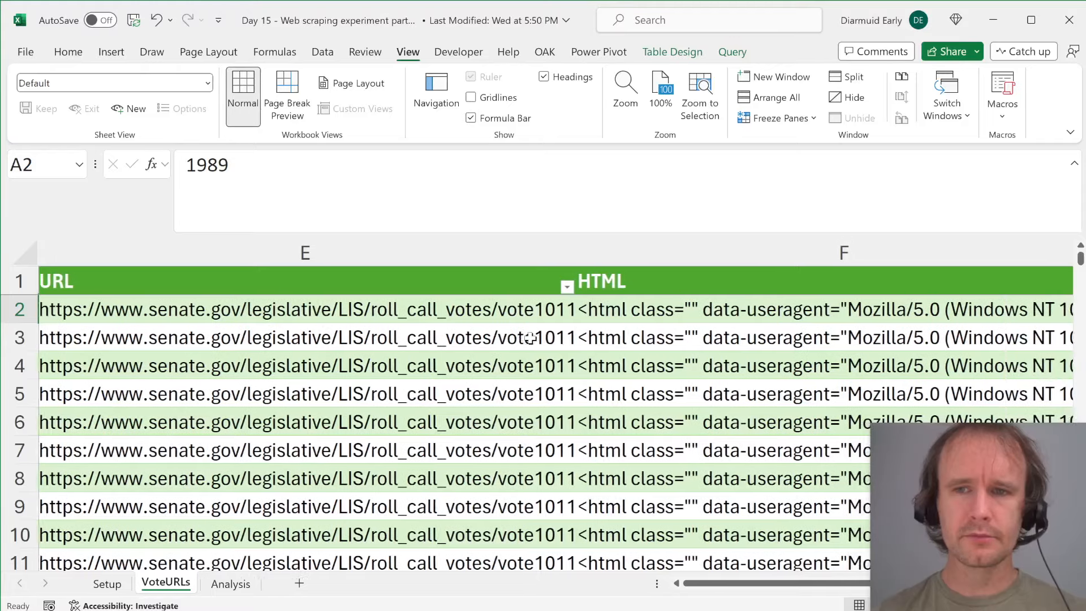
scroll(530, 337, left, 10)
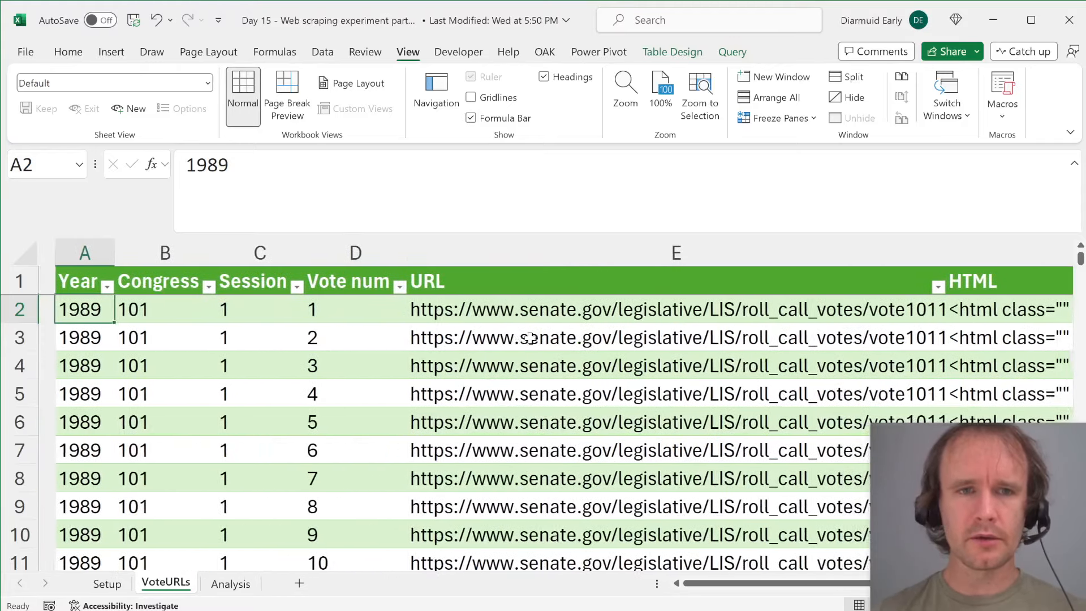
click(416, 317)
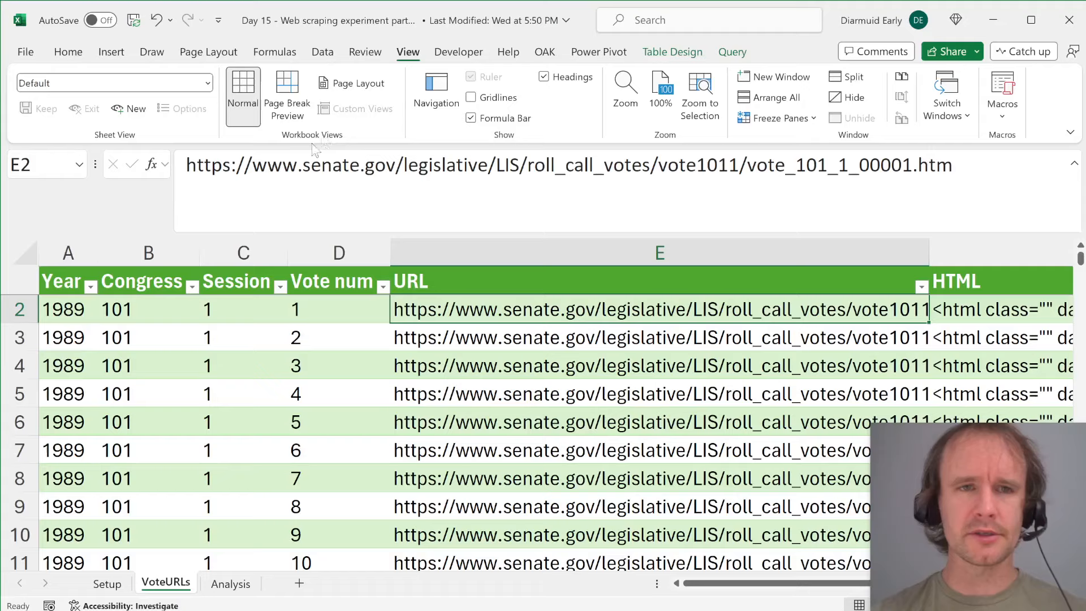
- Return to the Setup sheet and compare the yearly URL in A9 with its Votes value in E9
key(ctrl+Page_Up)
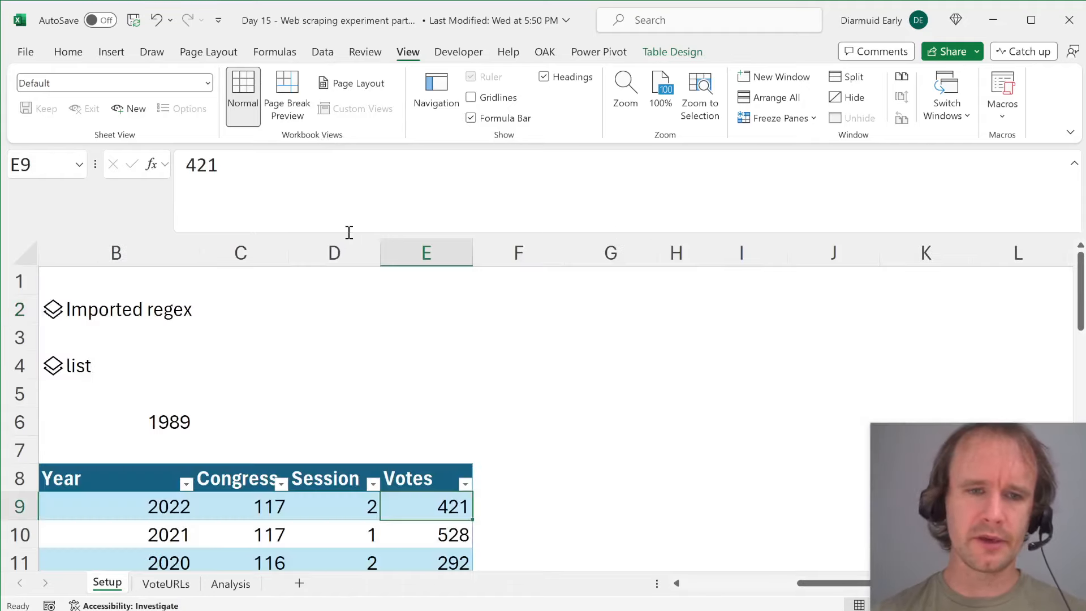
scroll(435, 492, down, 2)
scroll(434, 492, left, 5)
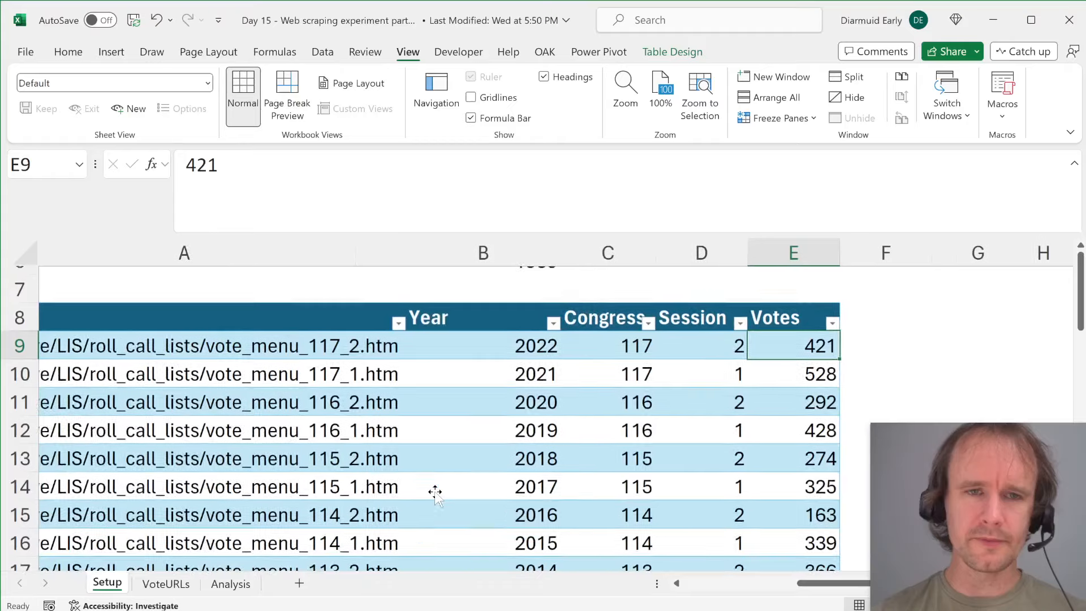
click(248, 335)
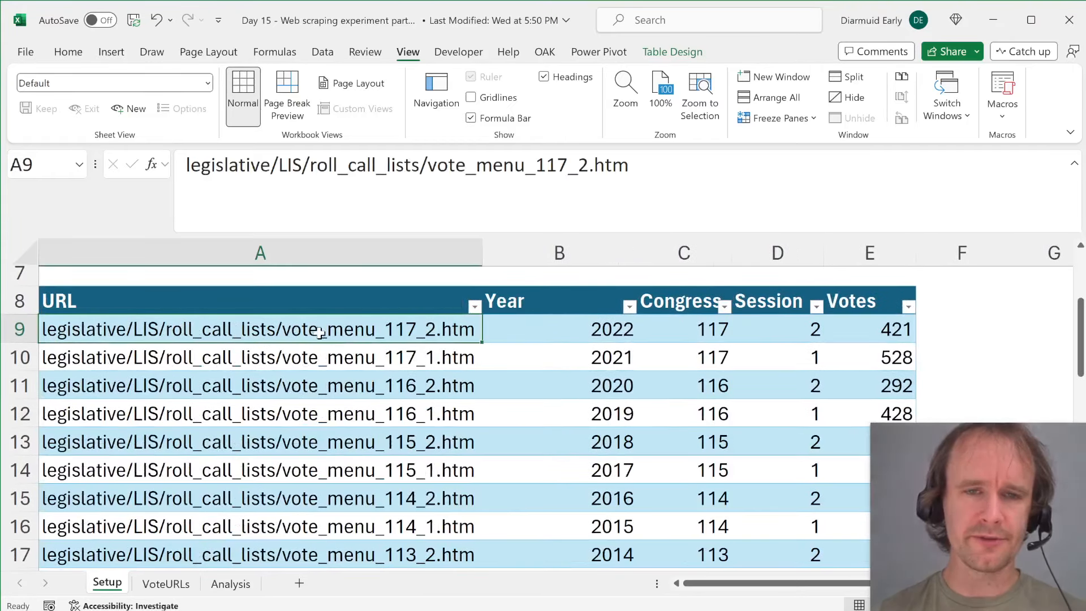
click(881, 327)
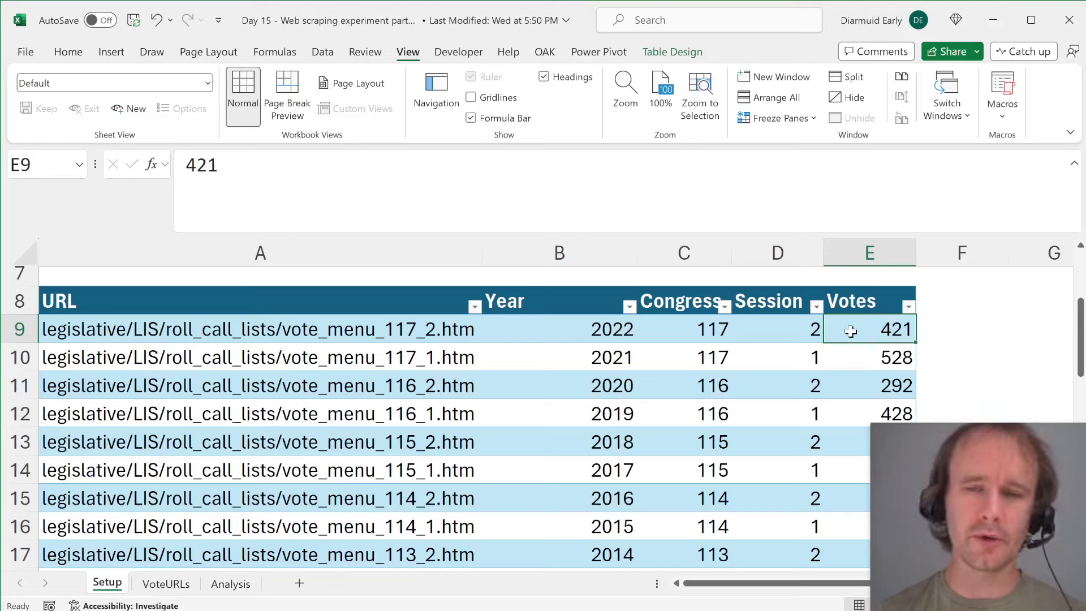
scroll(851, 331, up, 2)
scroll(851, 331, down, 1)
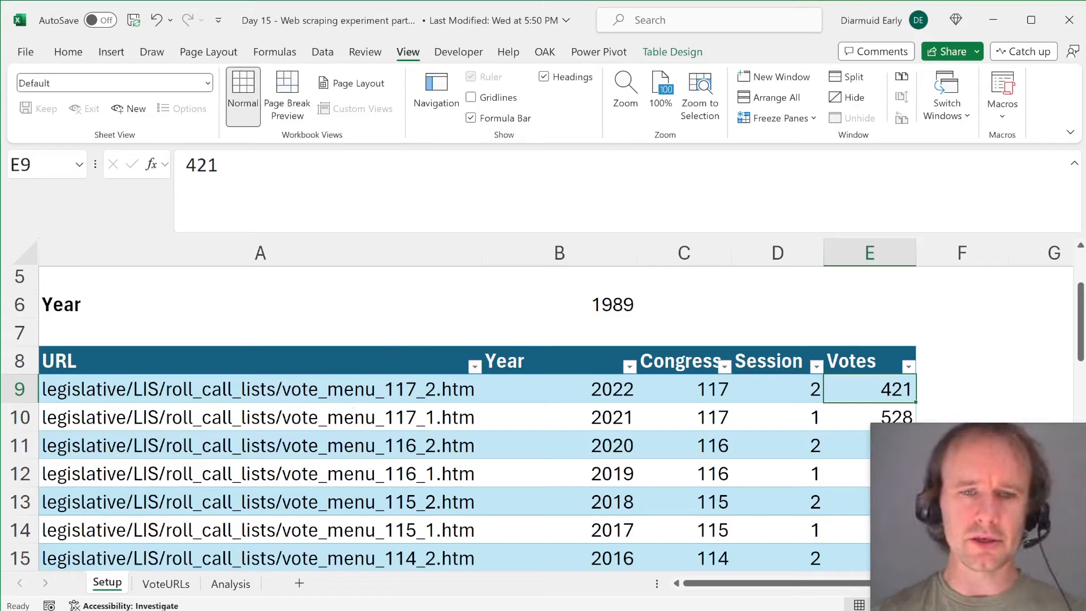
- Switch to the Edge browser and bring up the U.S. Senate Roll Call Tables page
mouse_move(365, 610)
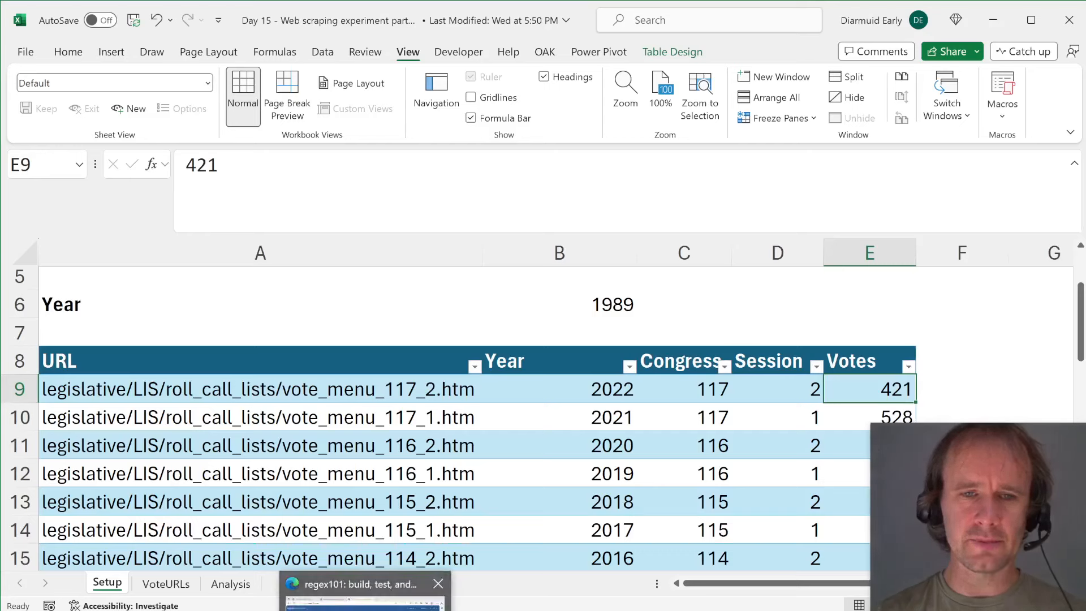
click(384, 602)
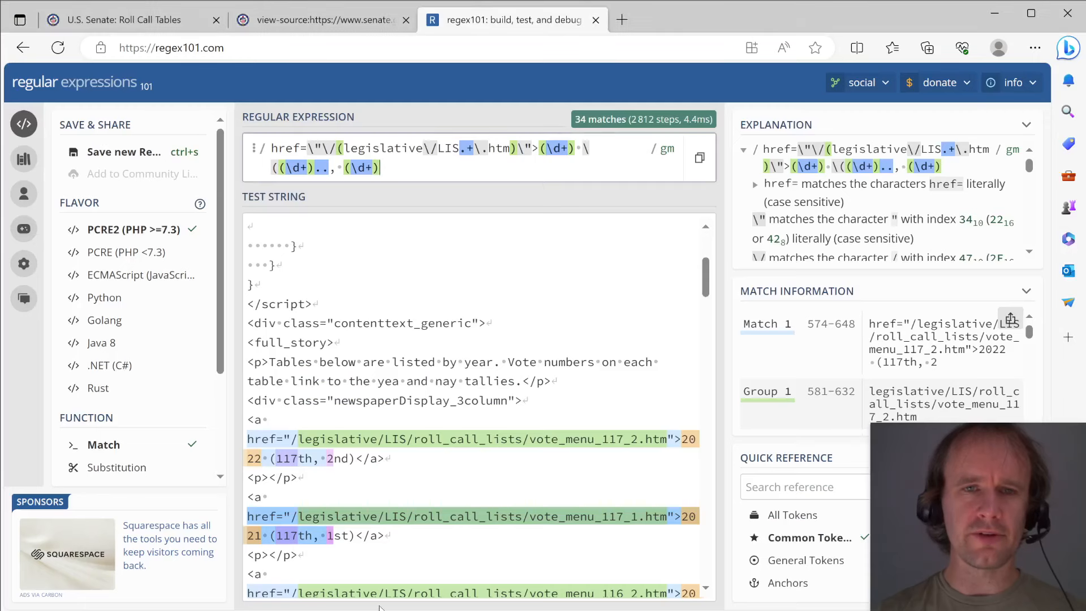
key(alt+Tab)
key(alt+Tab)
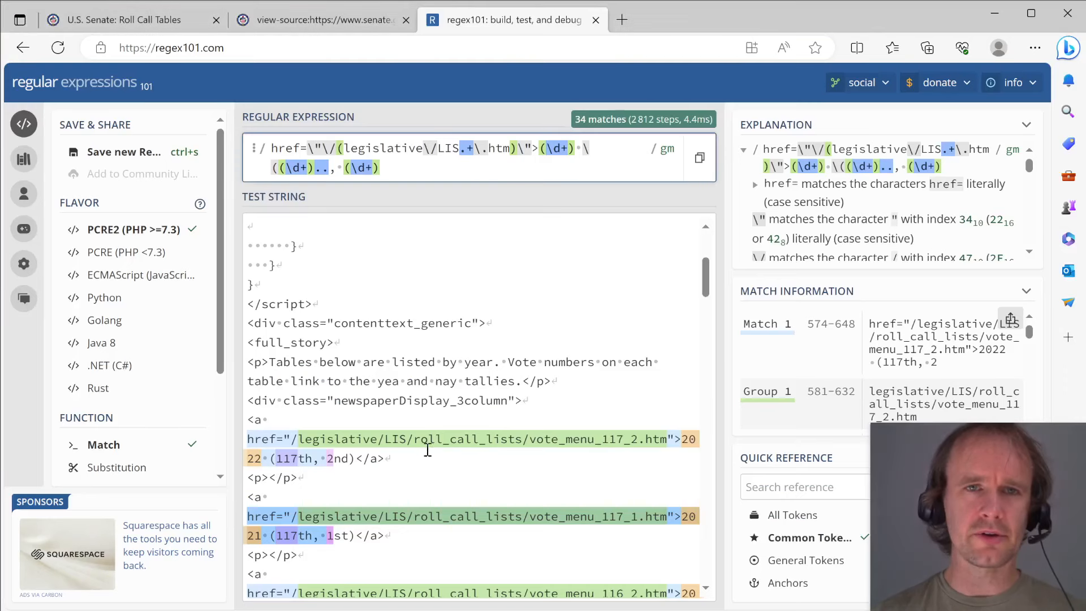
key(ctrl+shift+Tab)
key(ctrl+shift+Tab)
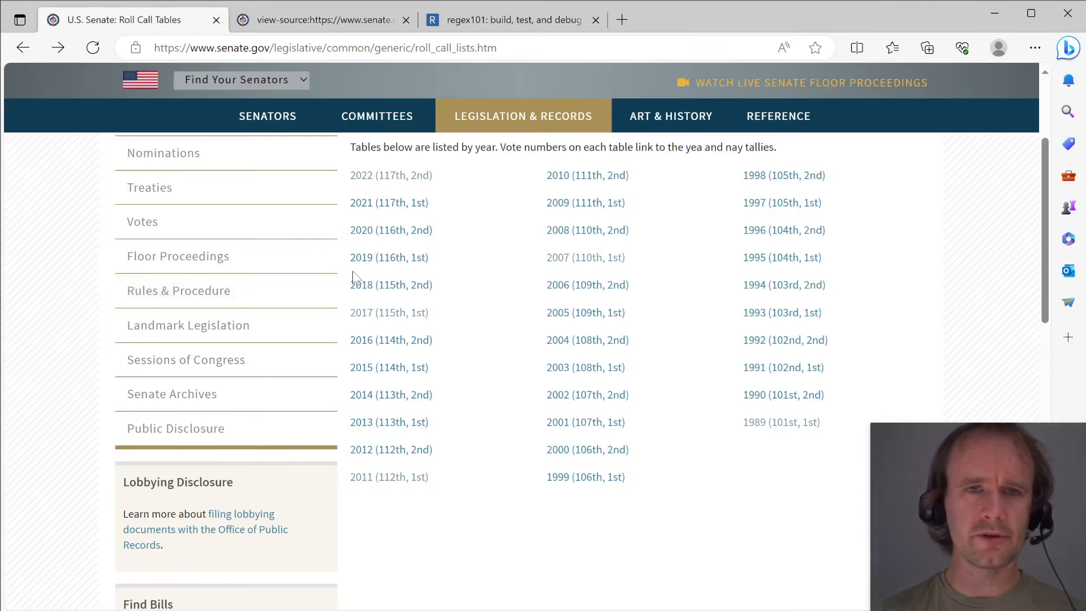
- Open vote 525 from the 2021 (117th, 1st) list and examine the vote number 525 in its web address
click(389, 203)
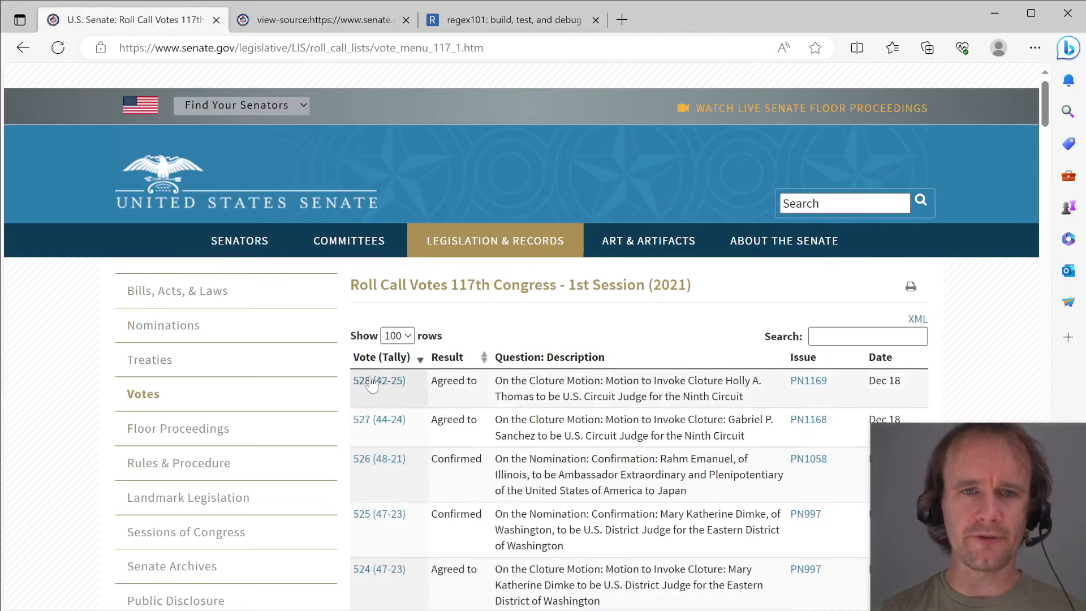
click(386, 516)
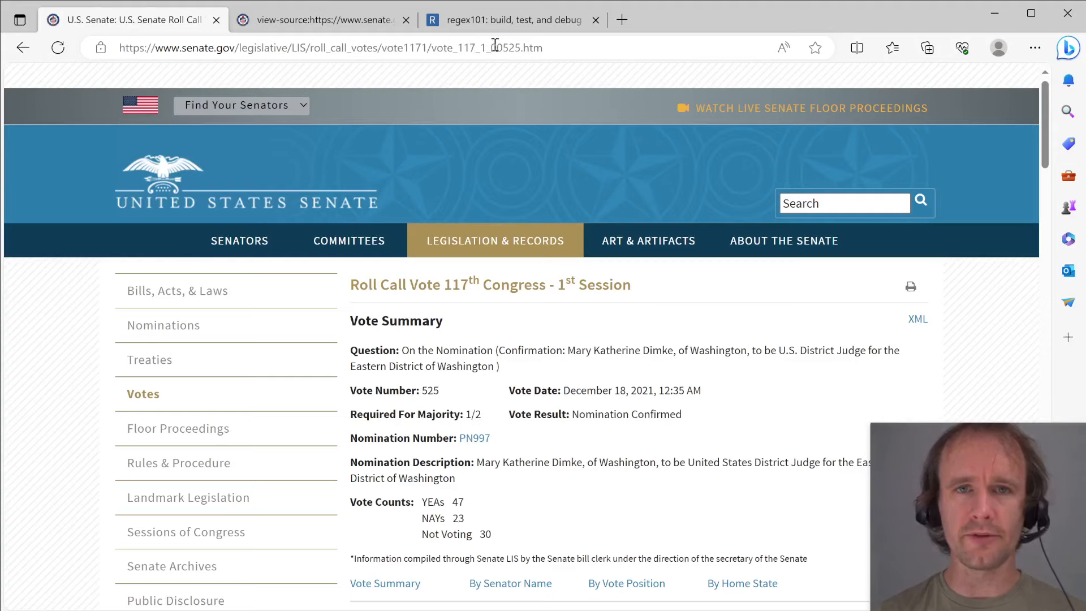
drag(501, 48, 522, 49)
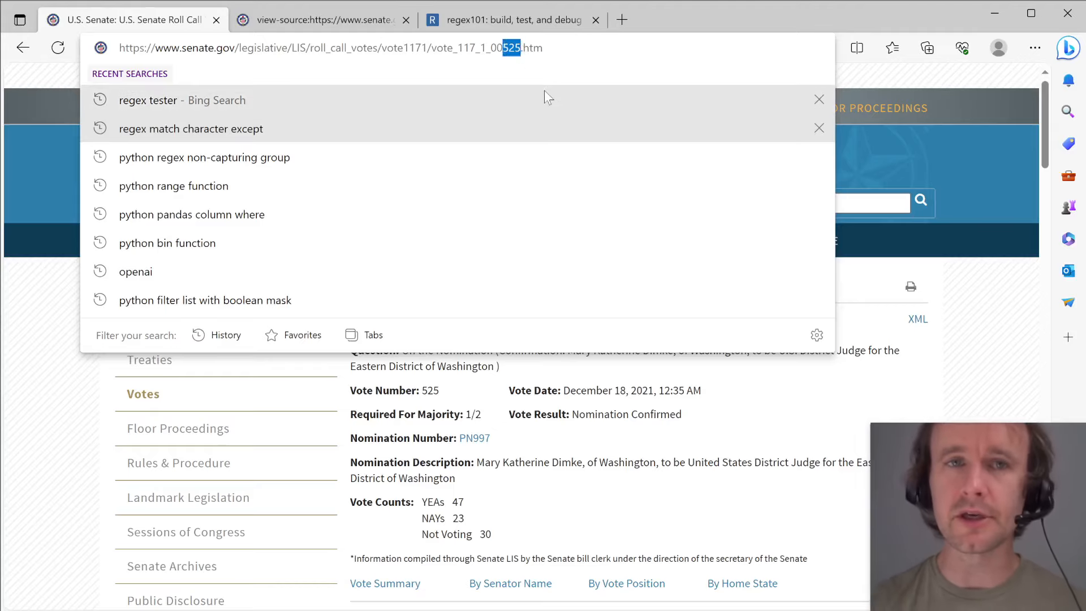
key(Escape)
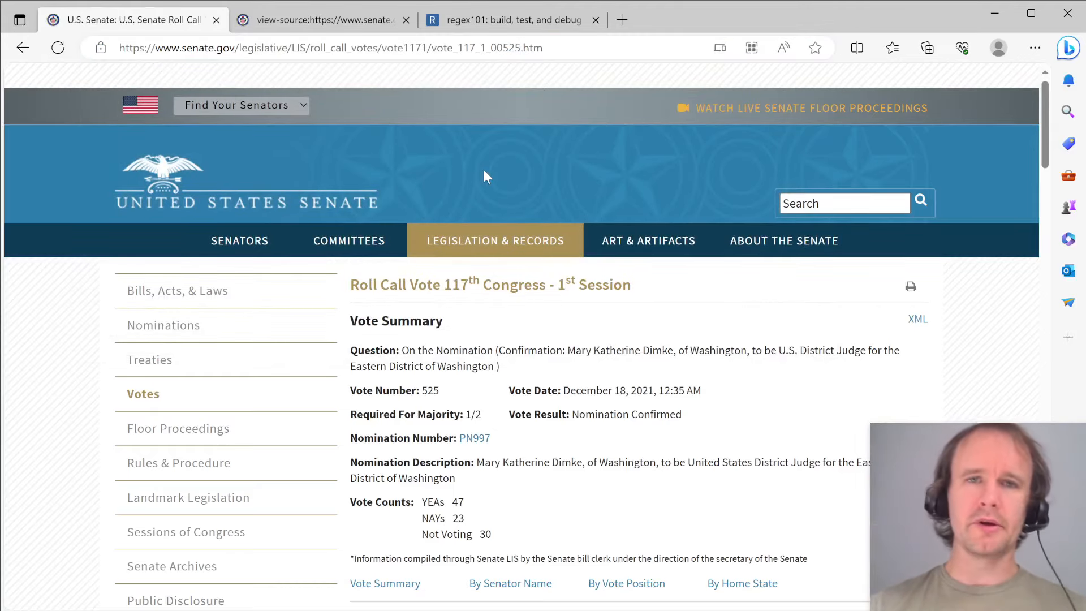
- Switch back to the Day 15 web scraping workbook in Excel
key(ctrl+Tab)
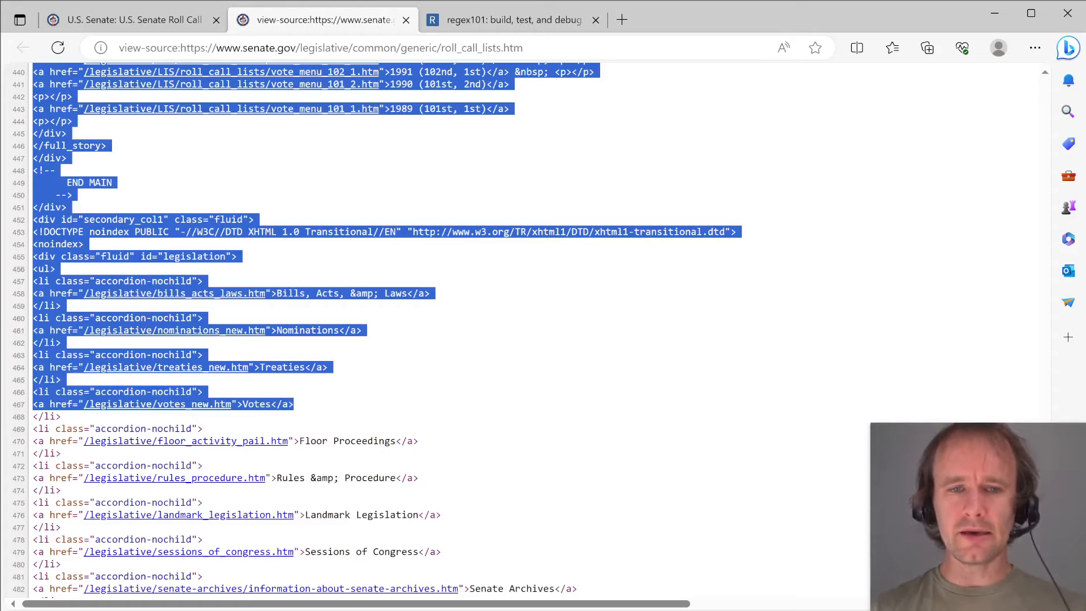
click(443, 610)
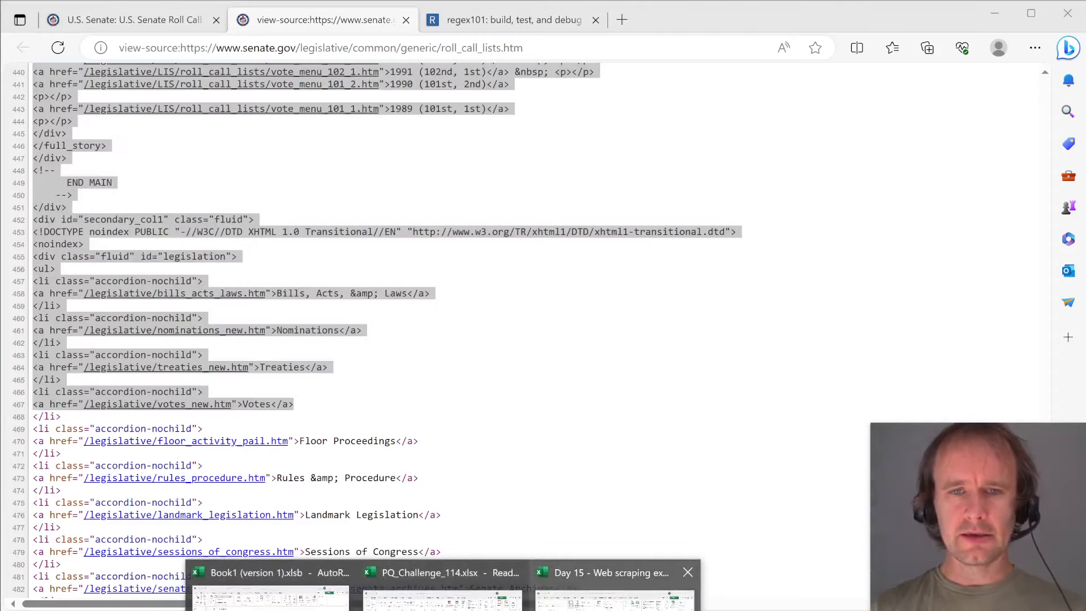
click(615, 591)
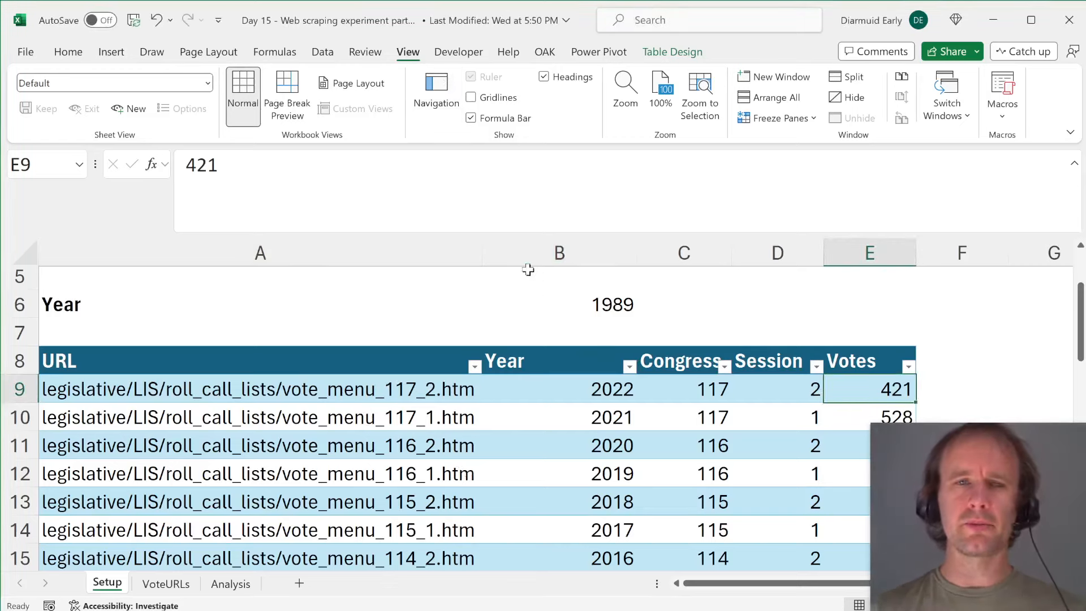
- Show the workbook's queries list and bring up the AllVoteURLs results table on the VoteURLs sheet
click(311, 52)
click(234, 81)
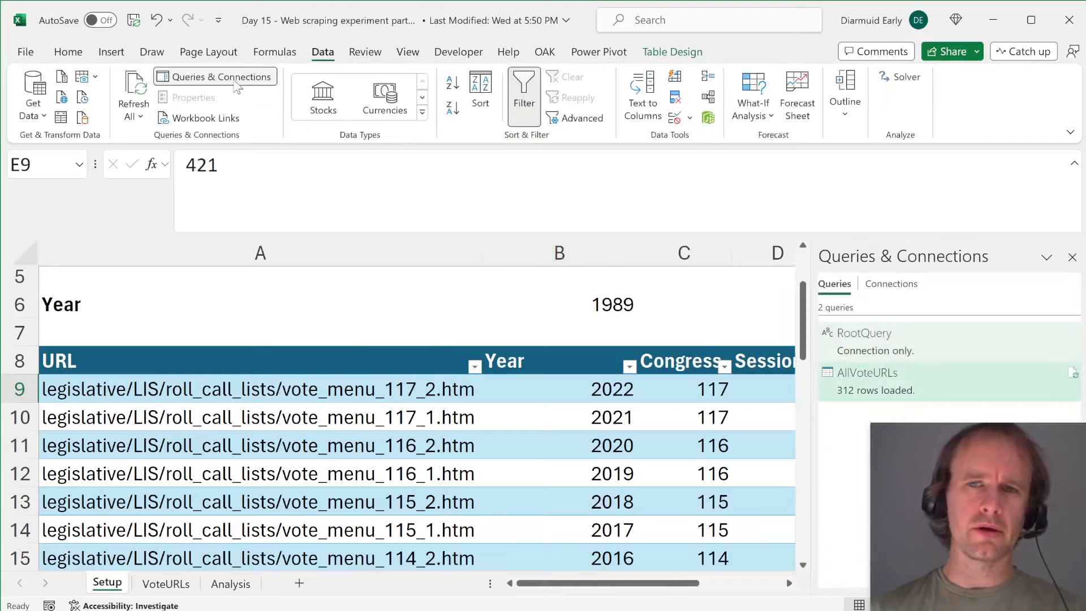
right_click(879, 372)
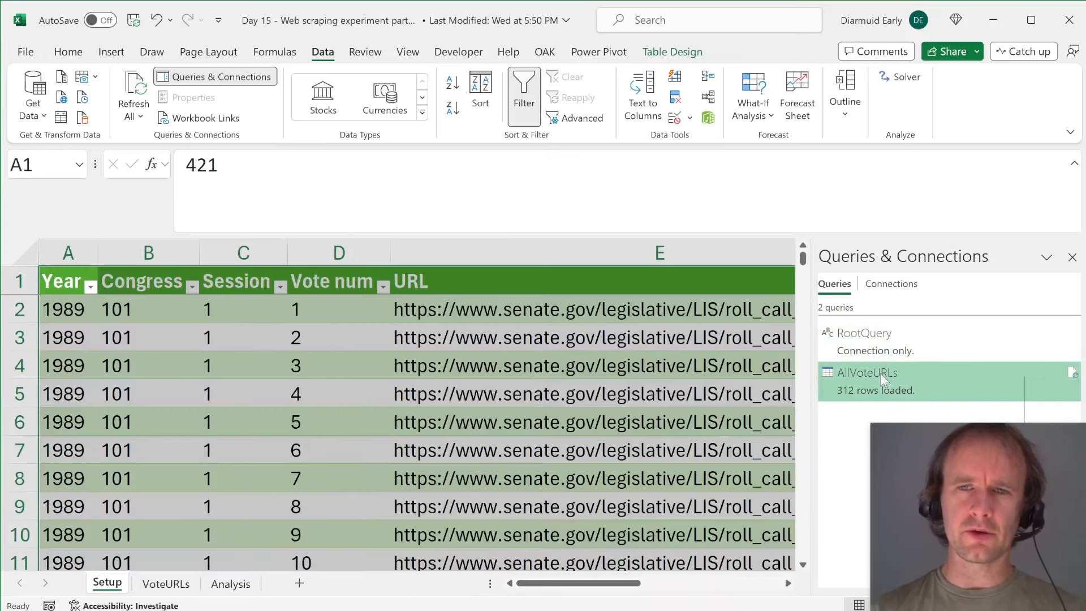
click(667, 390)
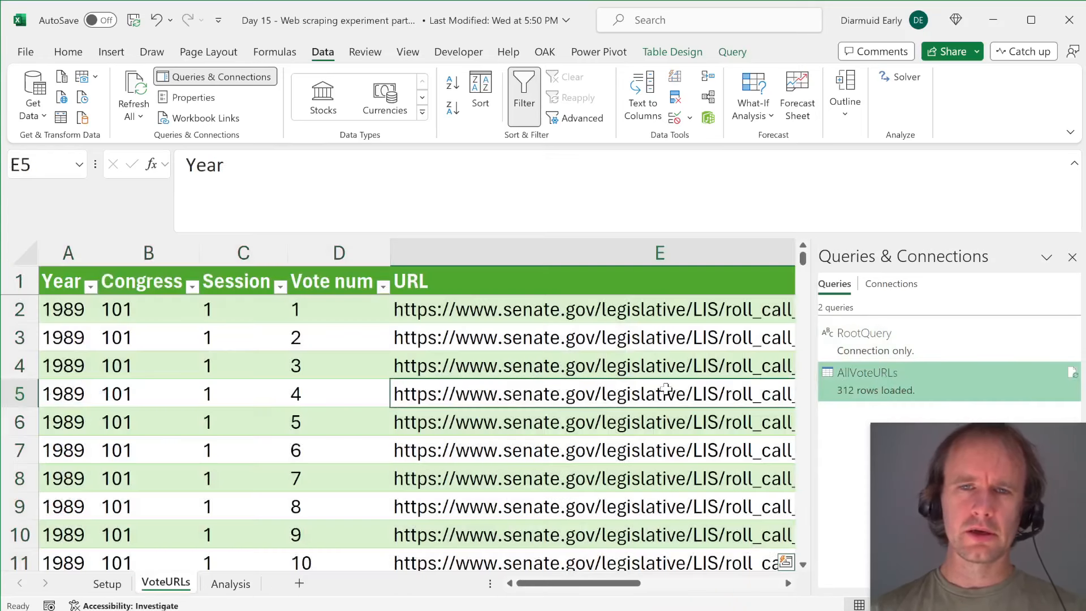
- Compare the Year filter in B6 and the yearly URL table on the Setup sheet with the individual vote URLs on VoteURLs
click(106, 584)
click(619, 304)
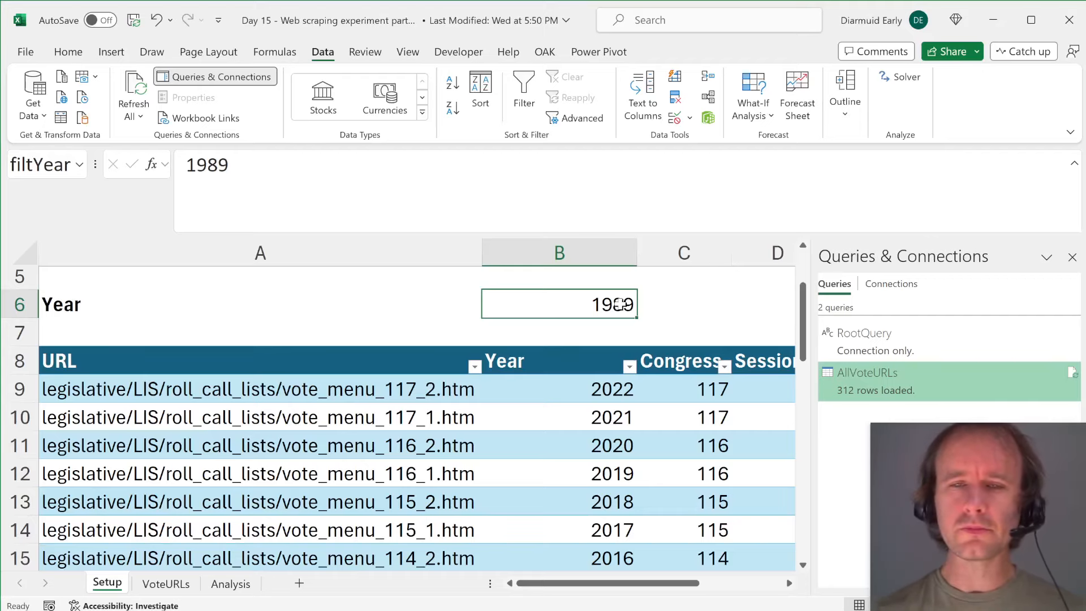
key(ctrl+Page_Down)
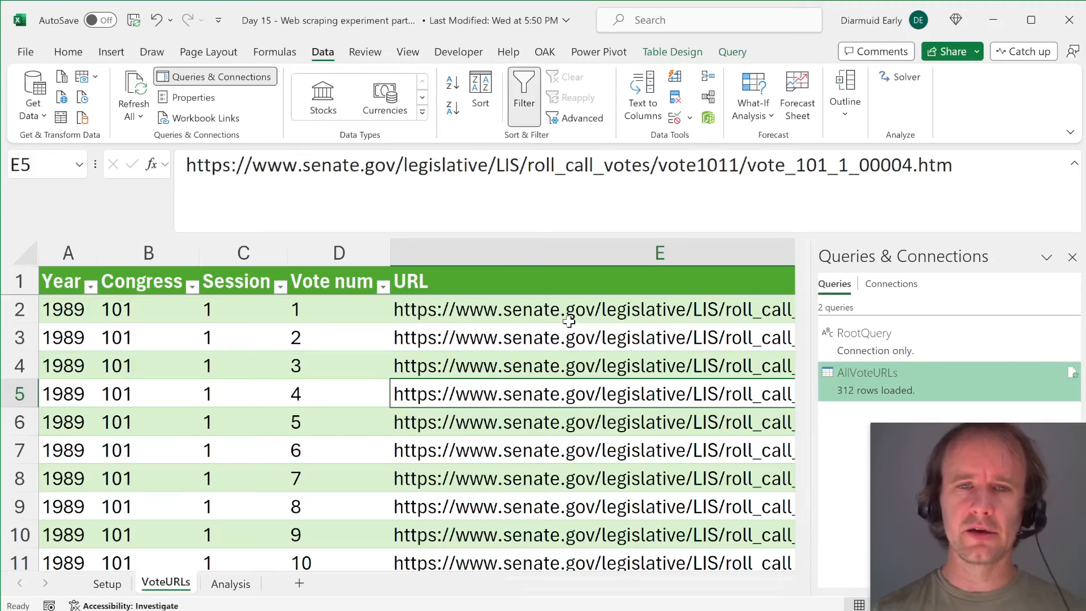
key(ctrl+Page_Up)
click(540, 412)
key(ctrl+Page_Down)
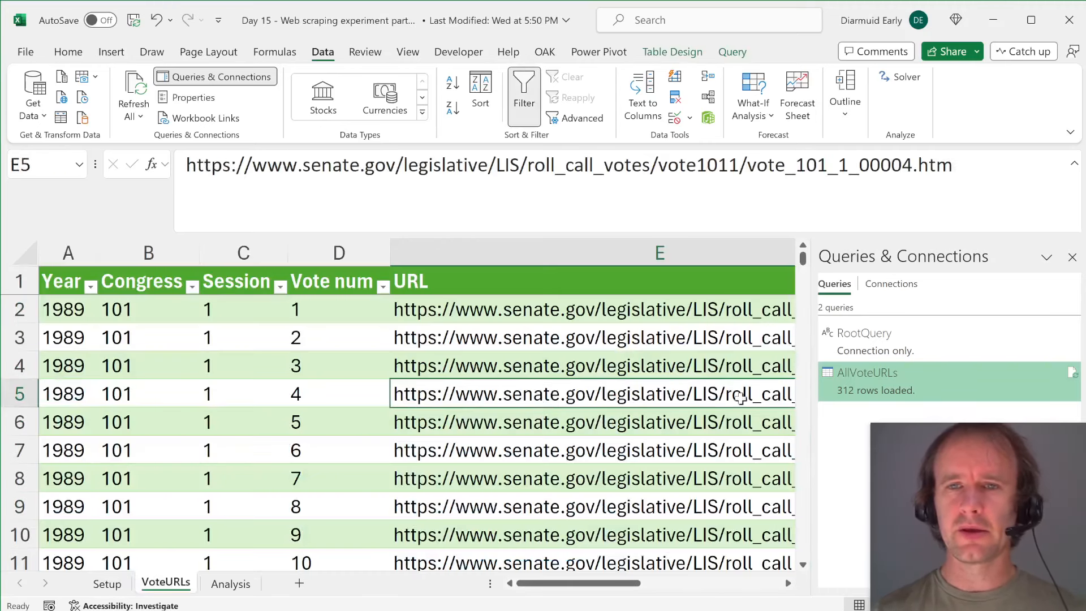
- Open the AllVoteURLs query for editing and examine its Source and Filtered Rows steps, including the filtYear reference in the filter formula
right_click(911, 392)
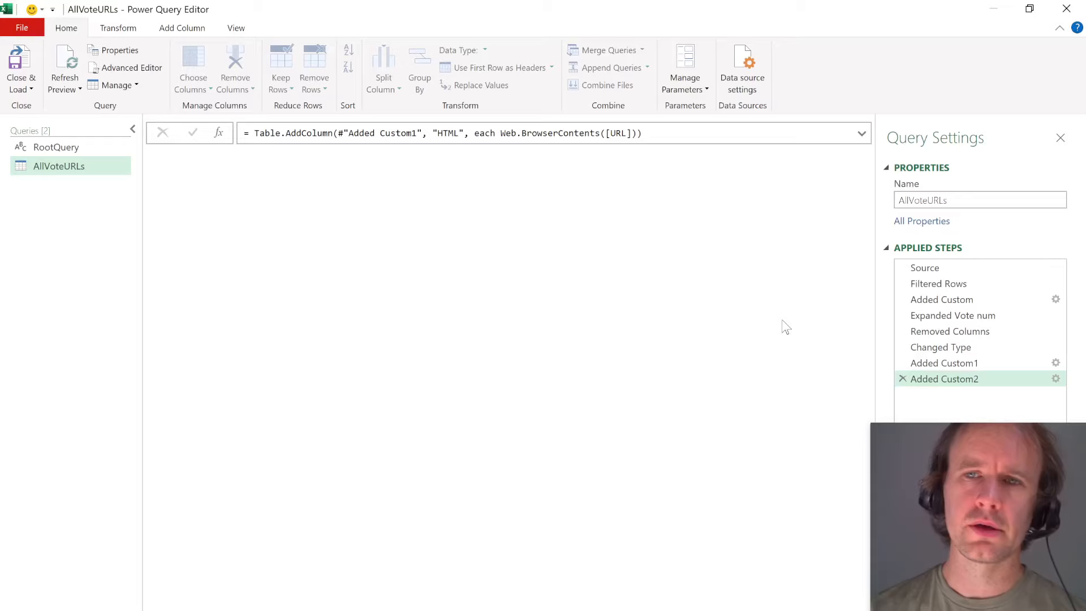
click(949, 269)
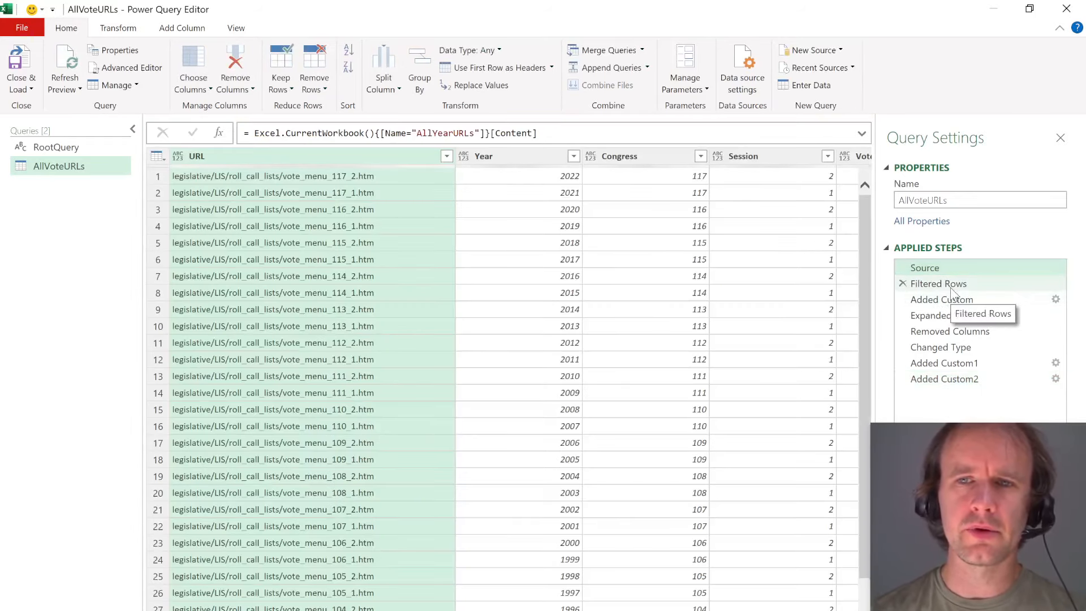
click(951, 286)
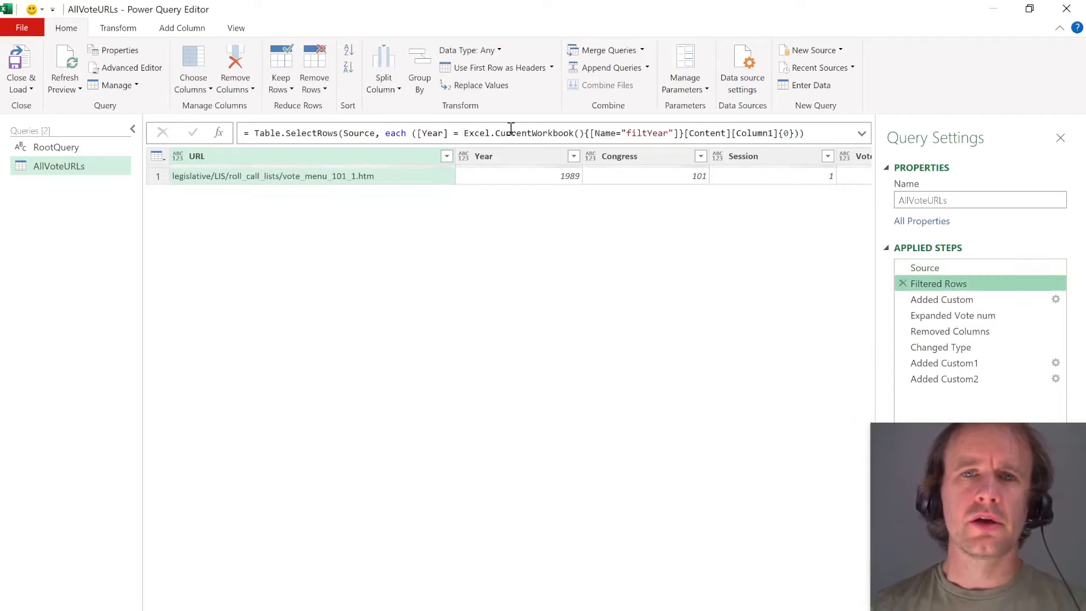
drag(465, 133, 795, 133)
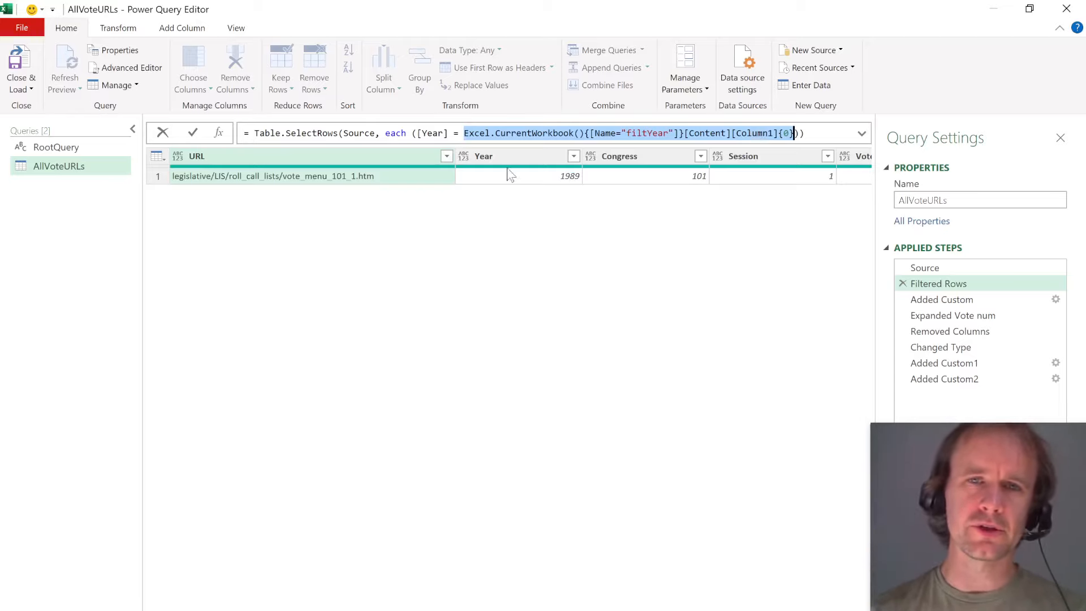
click(764, 255)
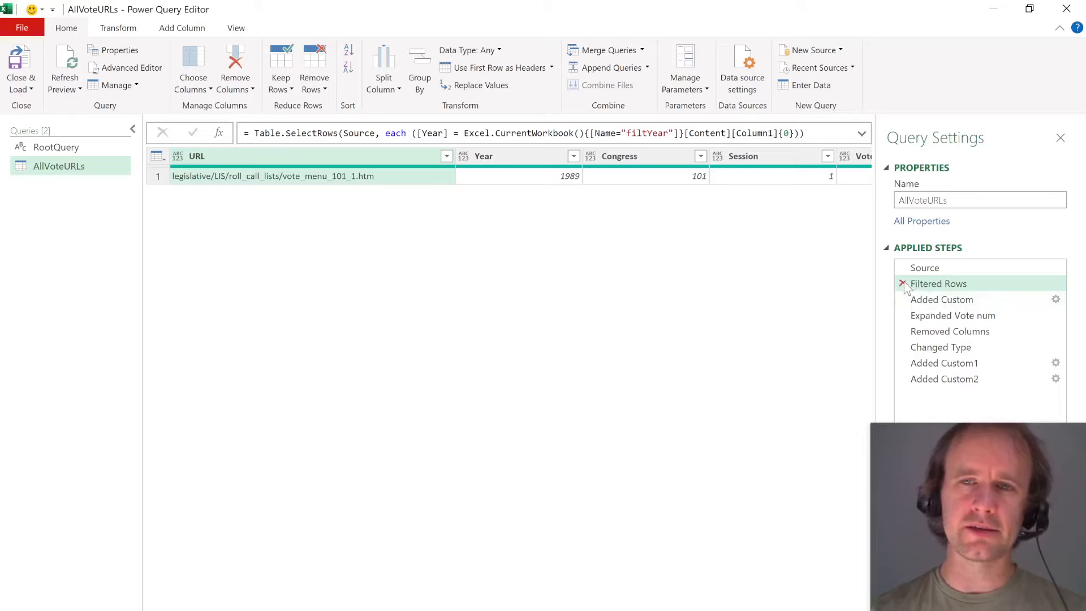
- Review the Added Custom, Expanded Vote num, Removed Columns and Changed Type steps that turn each year into numbered vote rows
click(934, 303)
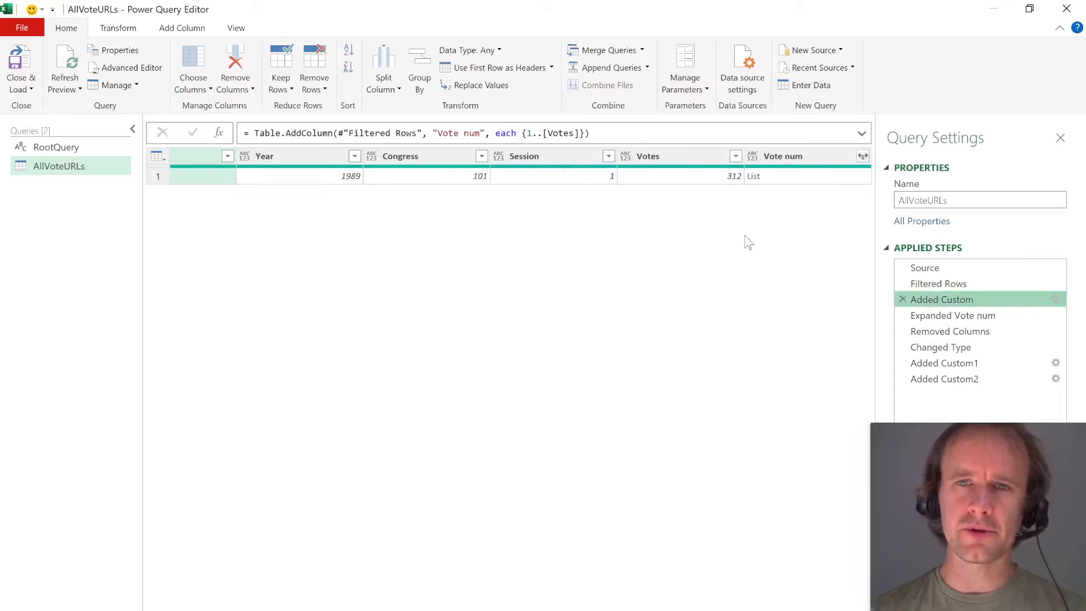
click(775, 179)
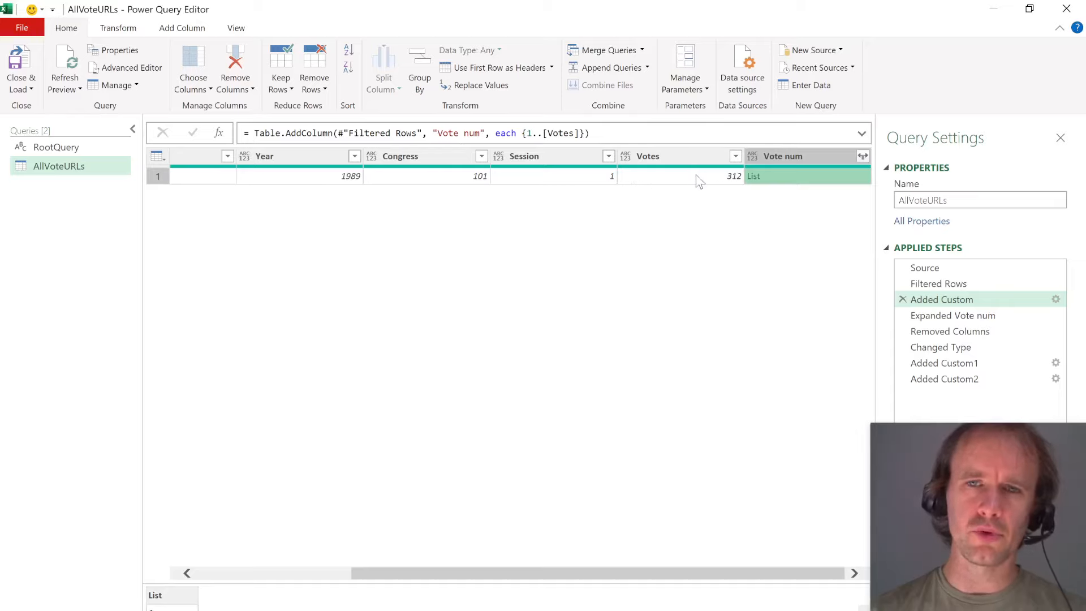
click(954, 315)
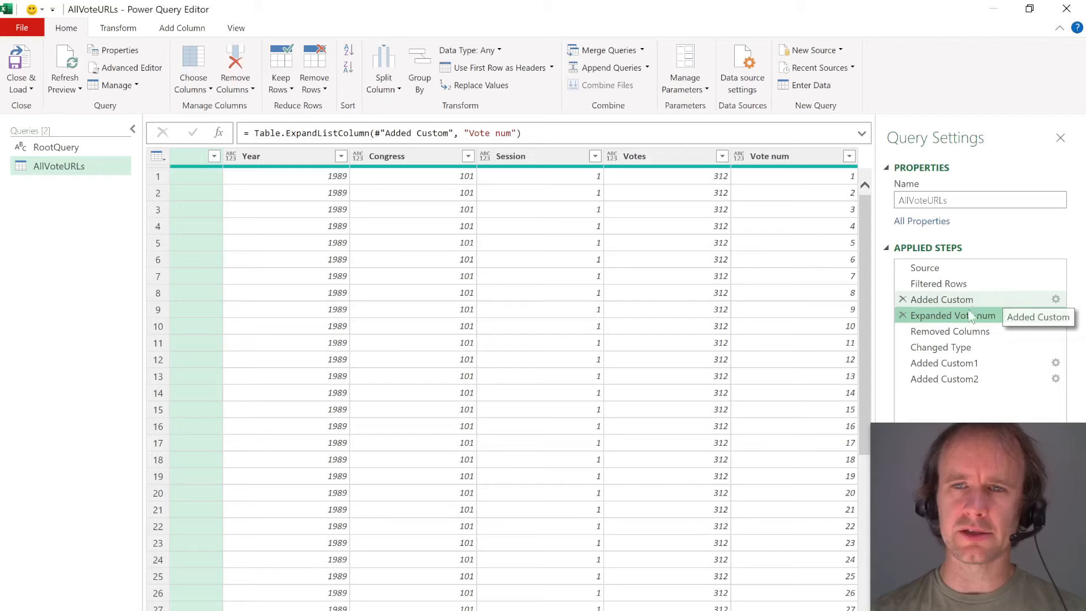
click(948, 332)
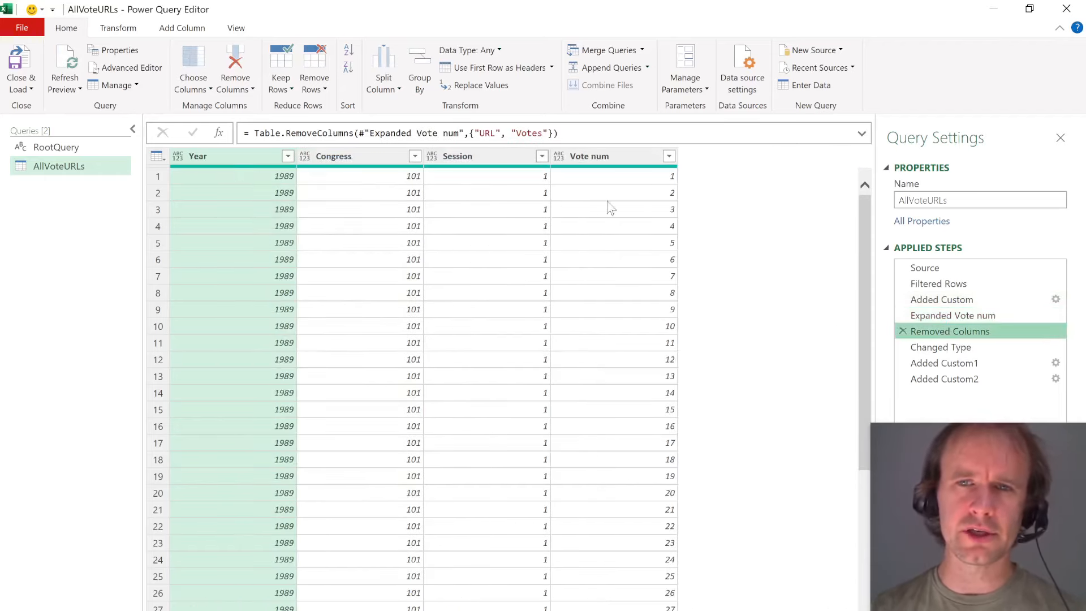
click(935, 348)
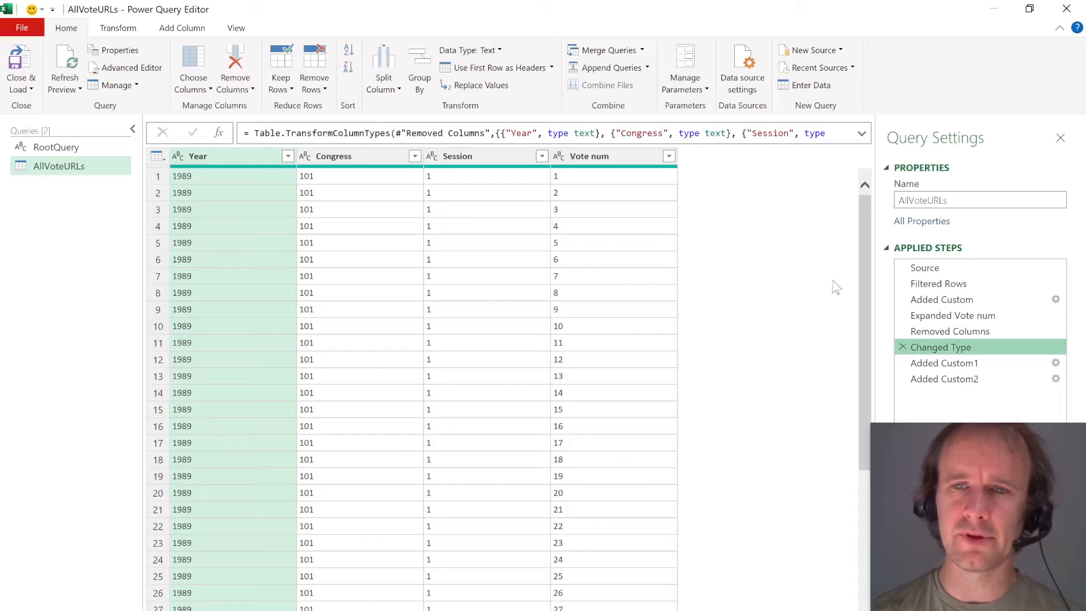
- Examine the full Added Custom1 formula, covering the base address, Congress and Session fields, and the Text.Repeat zero-padding of the vote number
click(931, 364)
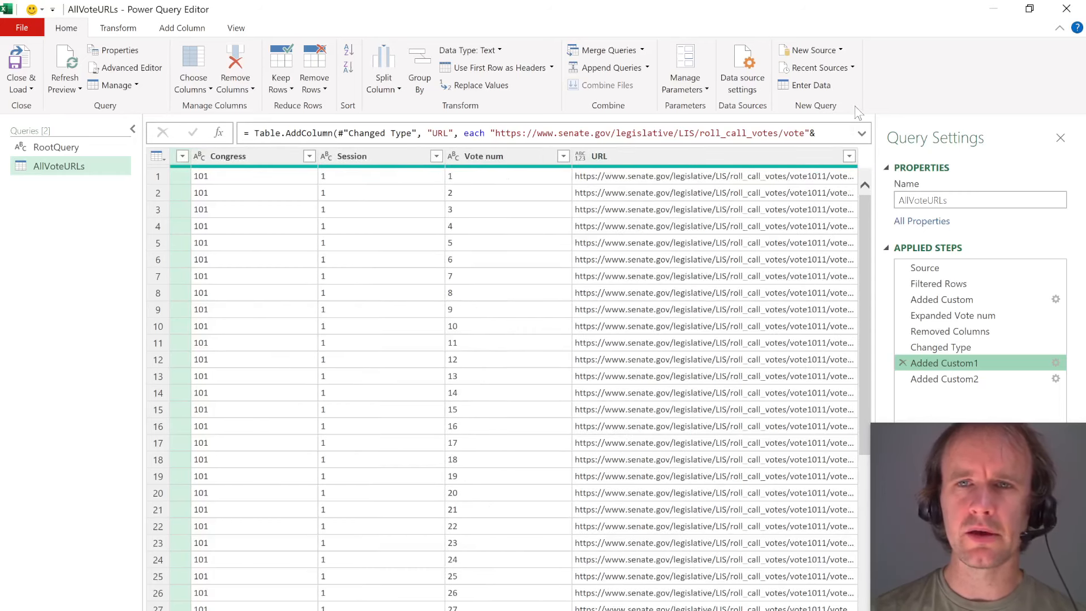
click(861, 133)
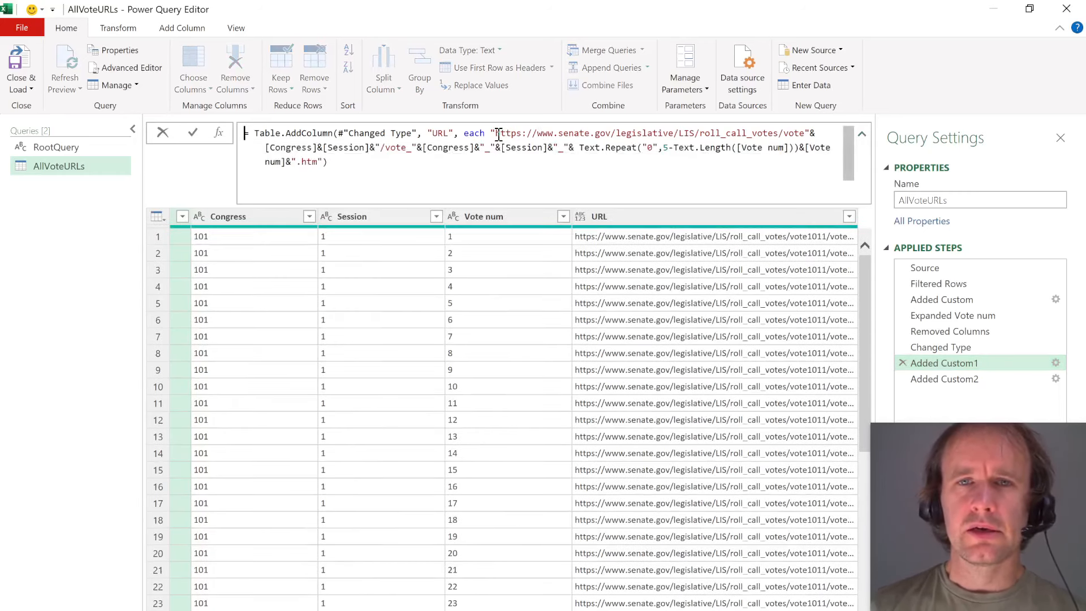
drag(495, 133, 793, 132)
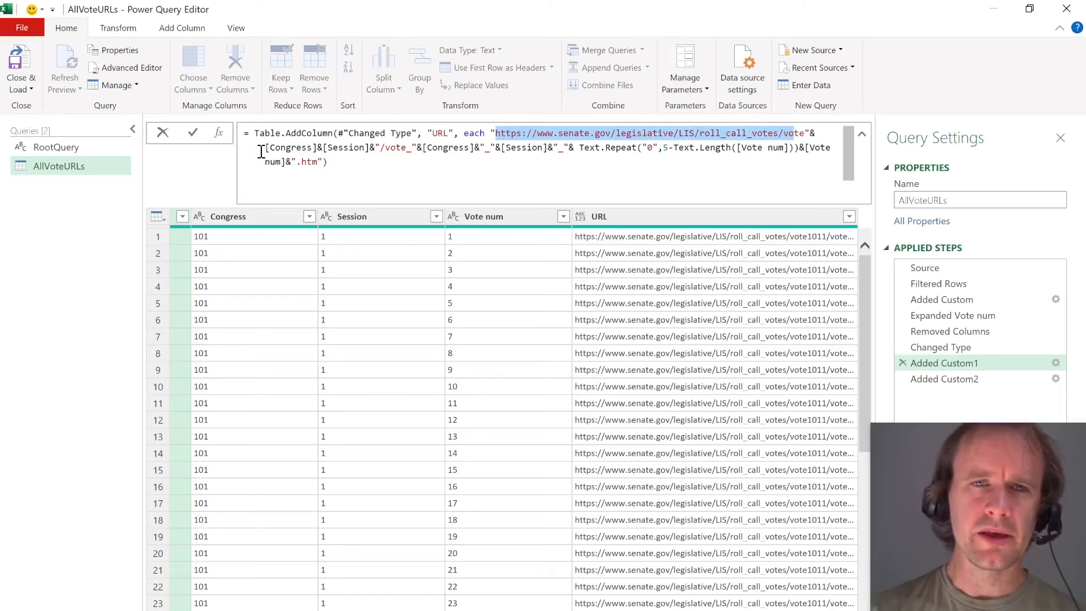
double_click(283, 148)
double_click(356, 148)
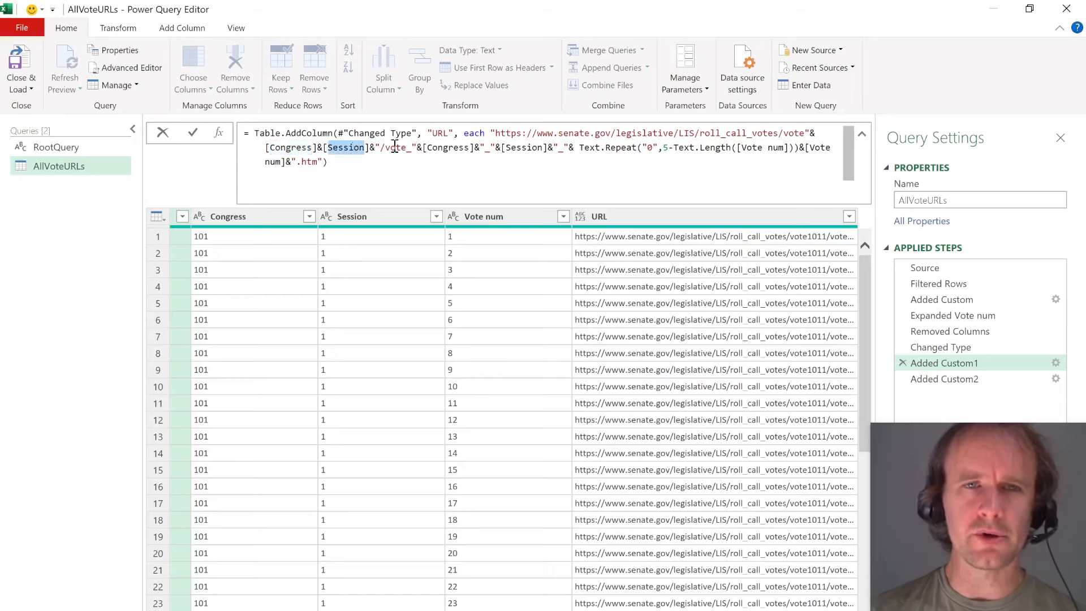
double_click(446, 147)
click(537, 148)
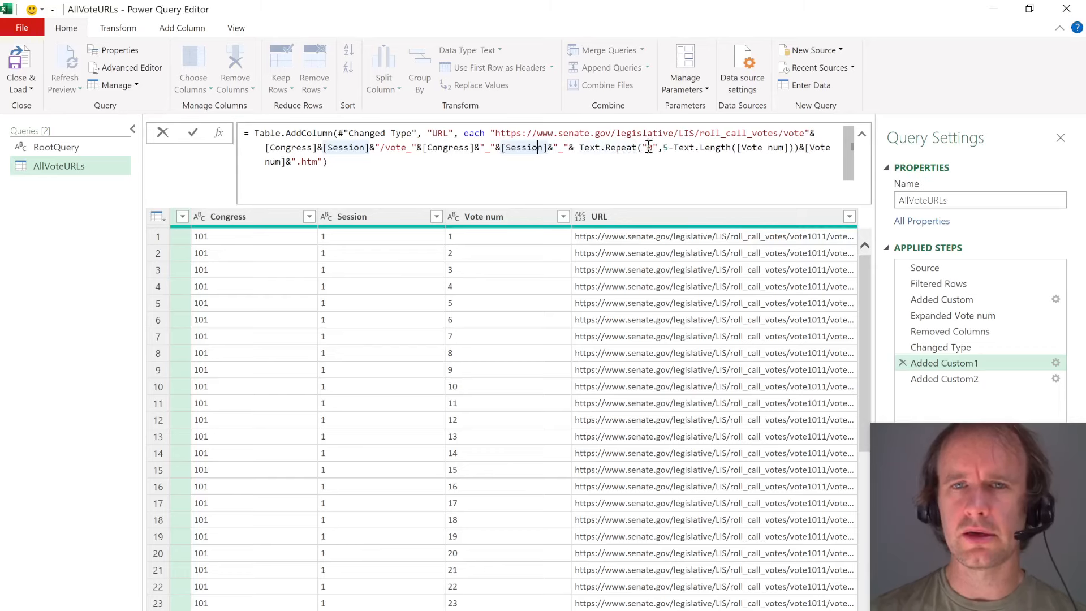
click(579, 148)
drag(579, 149, 712, 165)
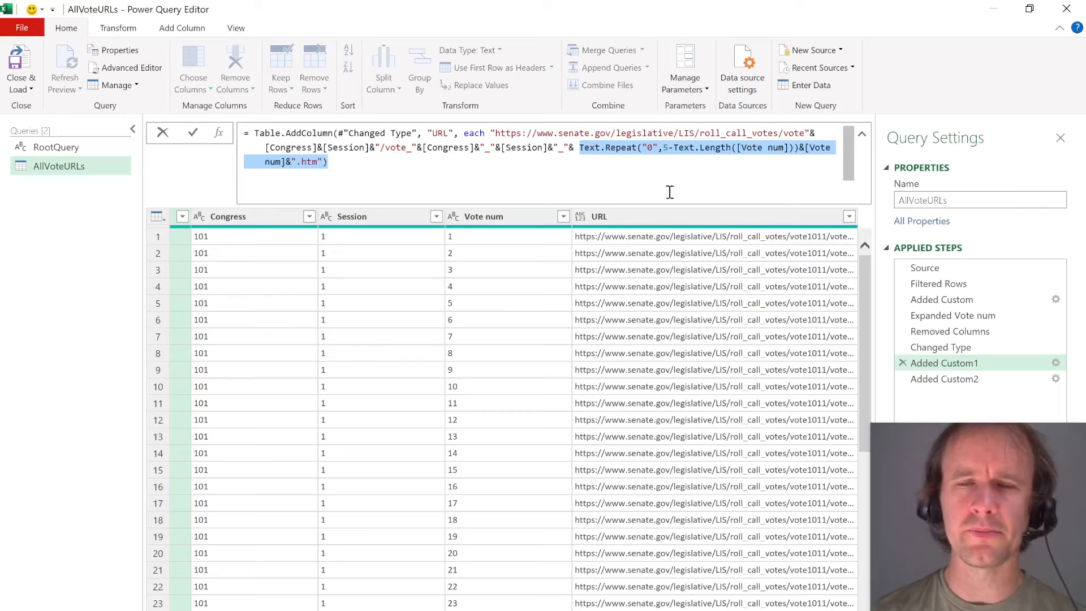
- Copy the generated URL for vote 3 and open it in a new Edge browser tab
click(683, 270)
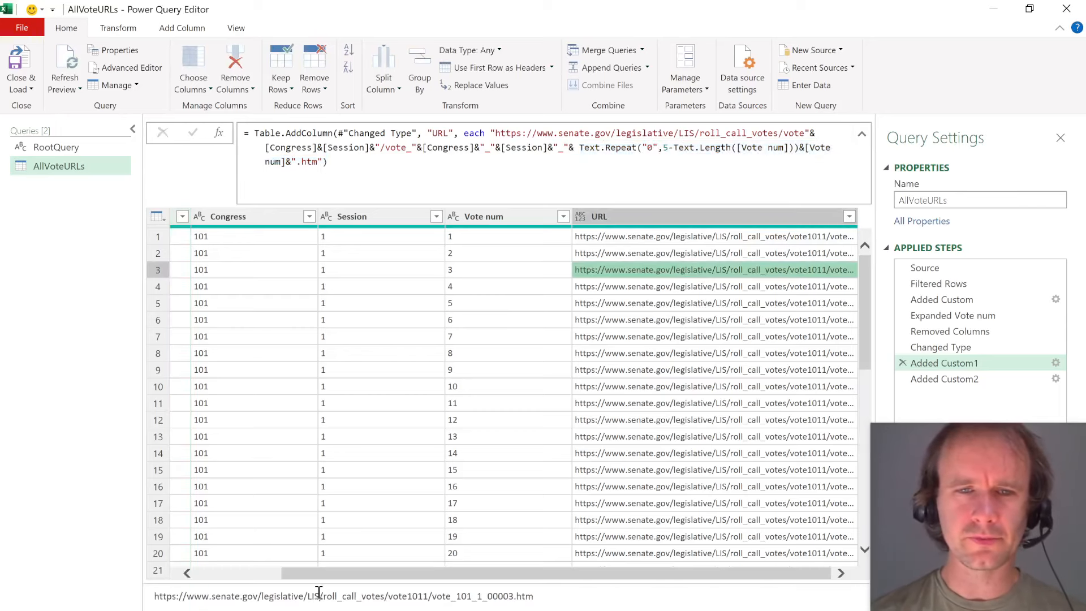
drag(535, 595, 105, 578)
key(ctrl+c)
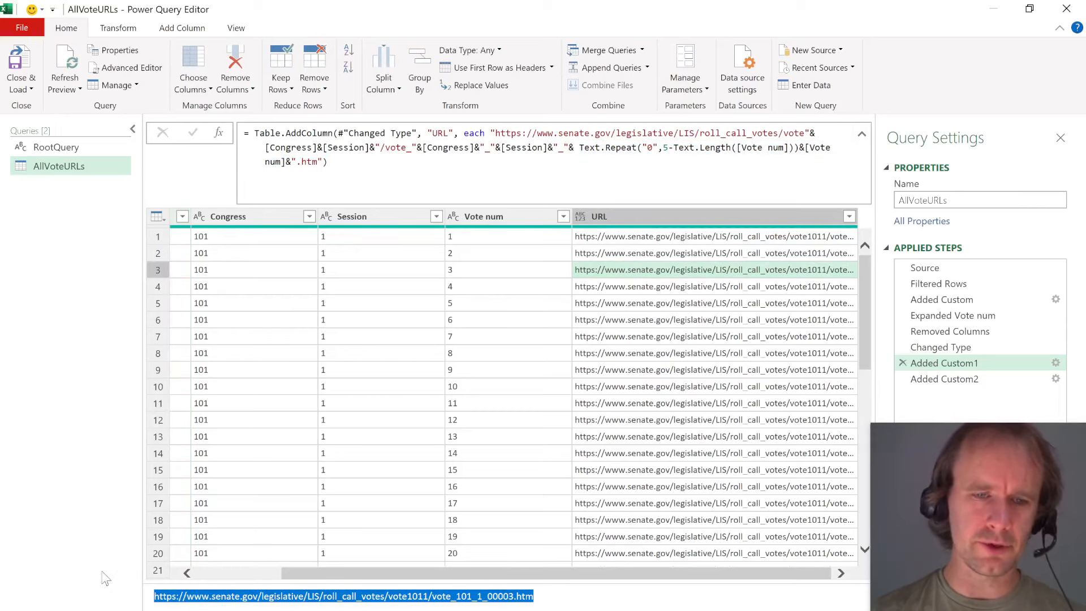
click(264, 610)
key(ctrl+t)
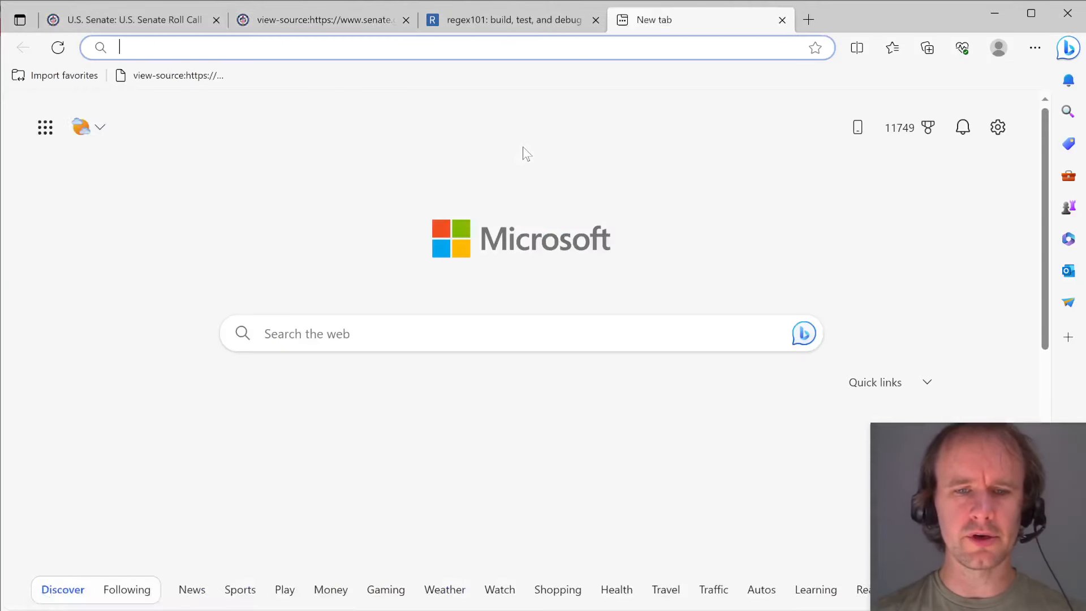
key(ctrl+v)
key(Return)
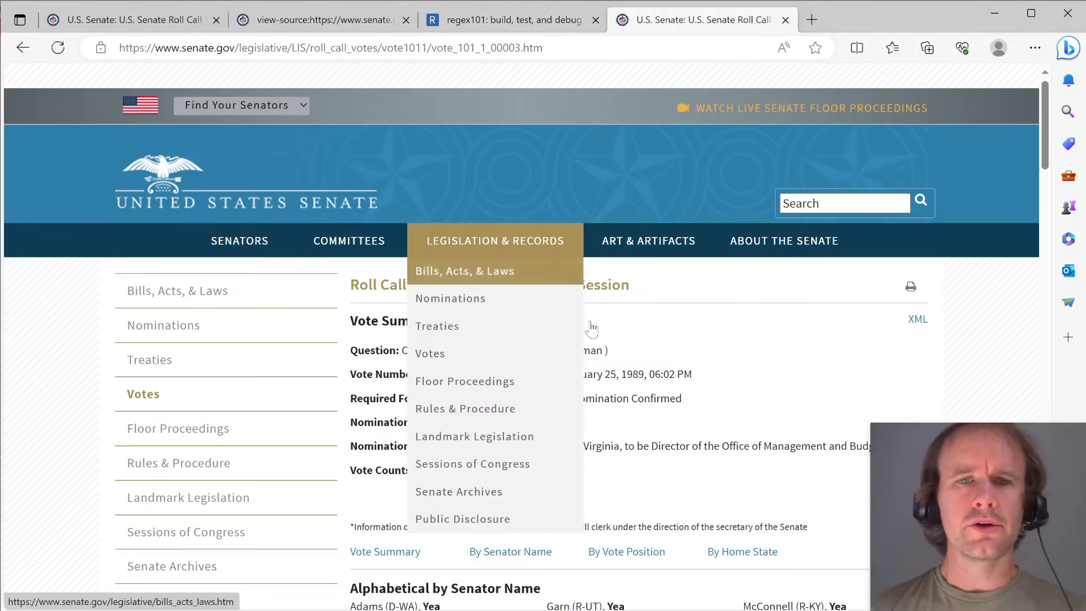
- Look through the roll call vote page from the Vote Summary down to the votes grouped by home state
scroll(730, 385, down, 10)
scroll(730, 385, down, 20)
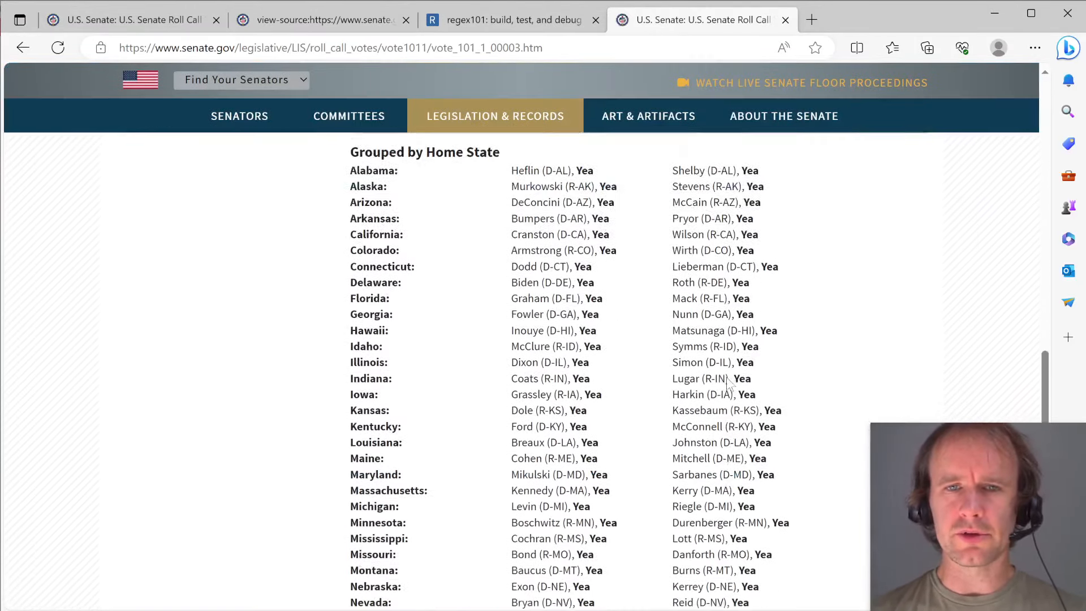
scroll(726, 378, up, 15)
scroll(728, 376, up, 15)
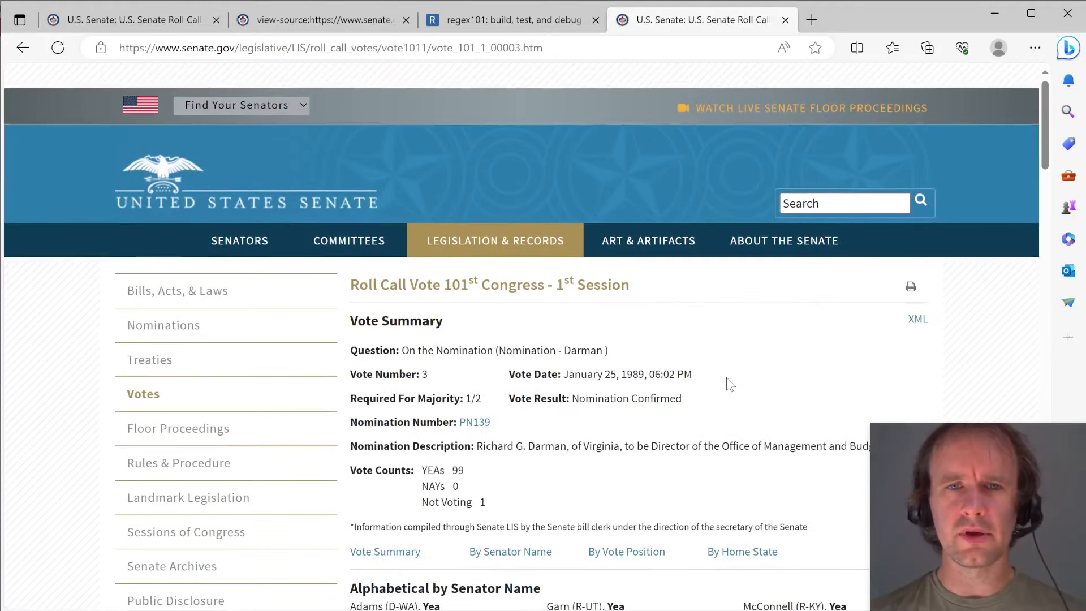
scroll(729, 384, down, 1)
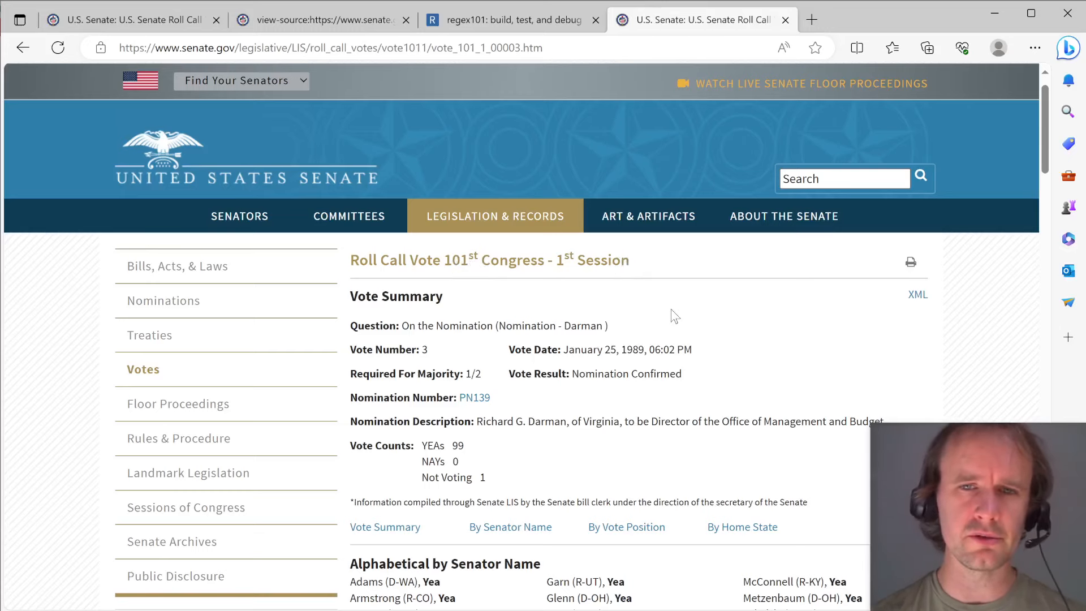
- Switch back to the Power Query Editor and examine the Added Custom2 step that fetches each URL's HTML with Web.BrowserContents
key(alt+Tab)
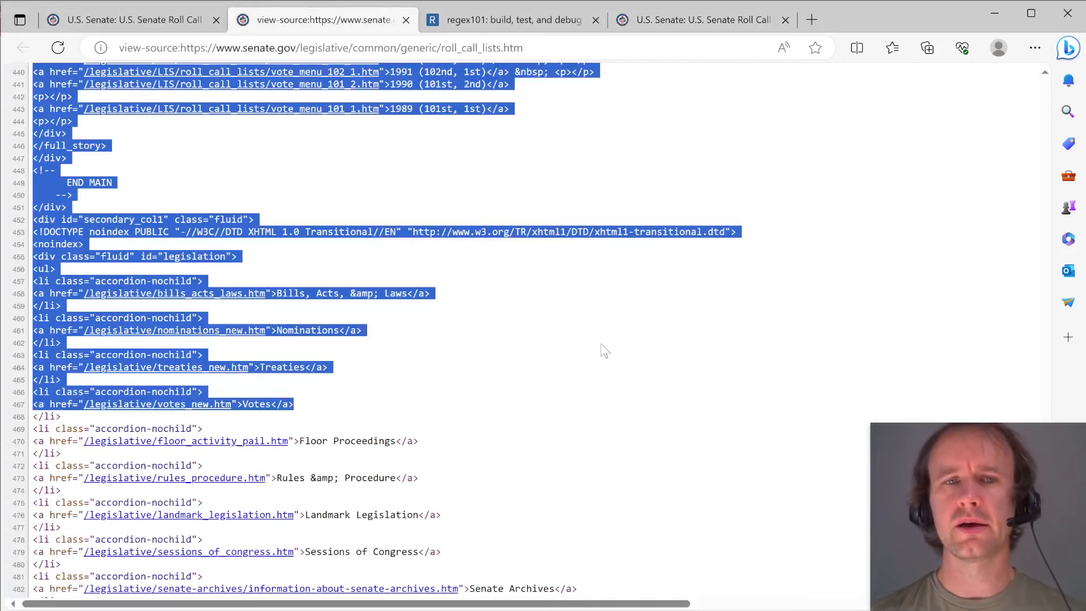
key(alt+Tab)
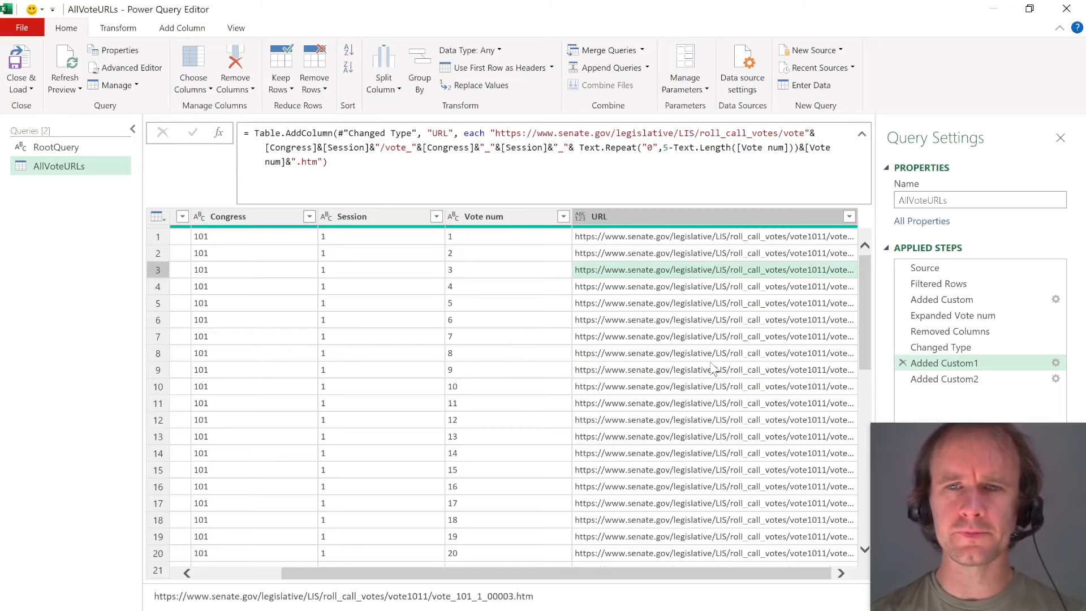
click(944, 380)
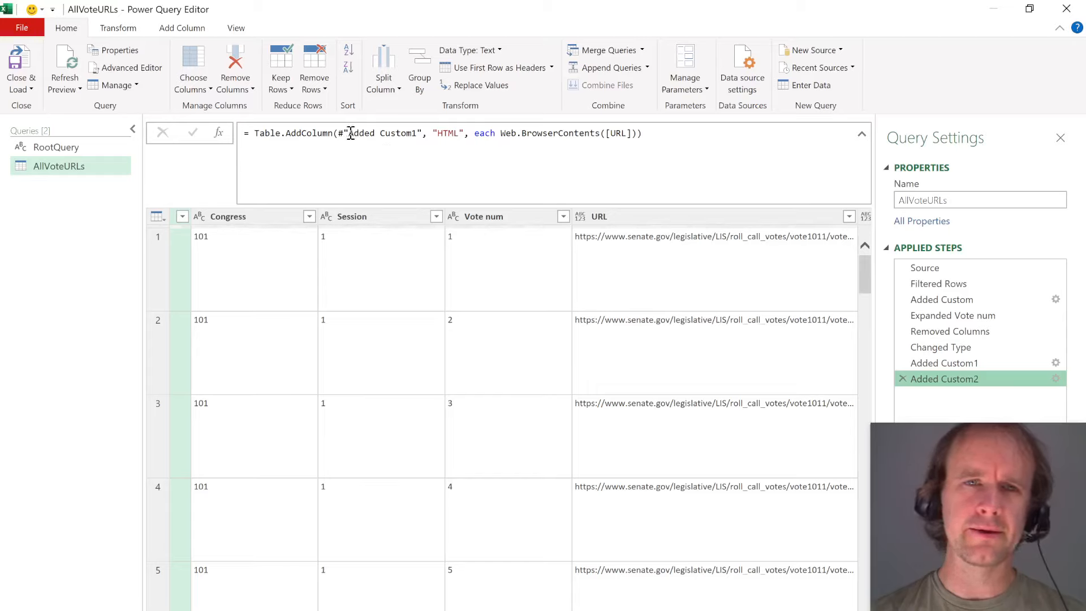
click(644, 255)
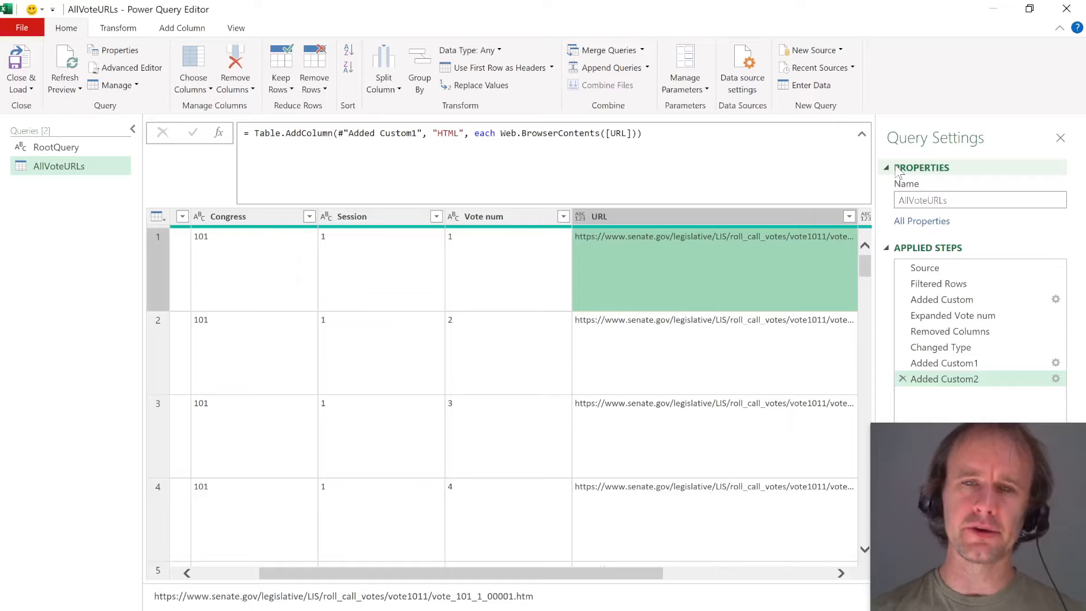
- Close the Power Query Editor and view the URL column of the VoteURLs table
click(1066, 9)
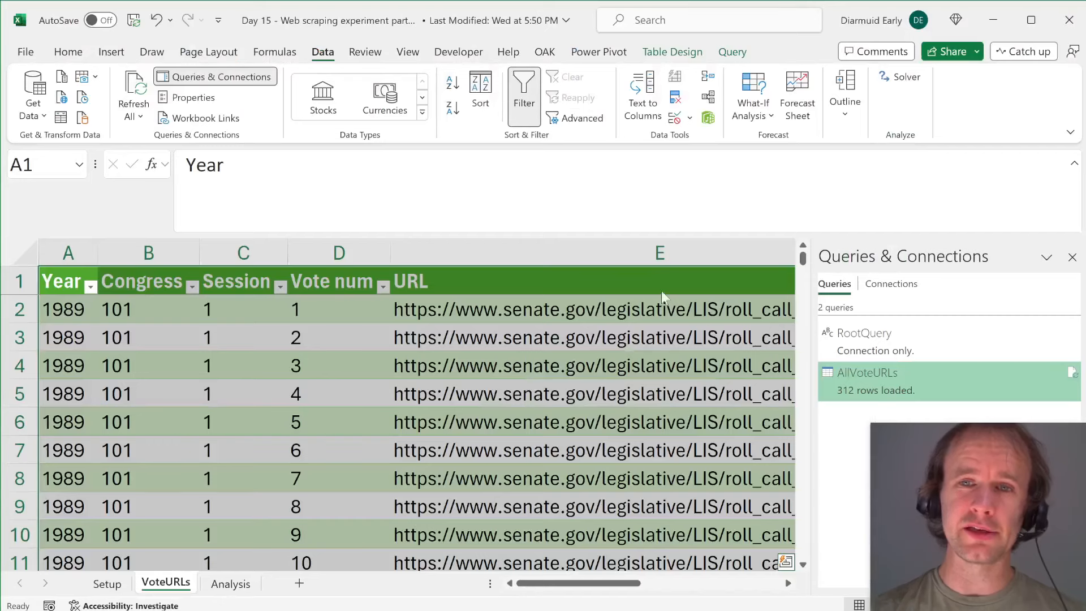
scroll(554, 443, right, 5)
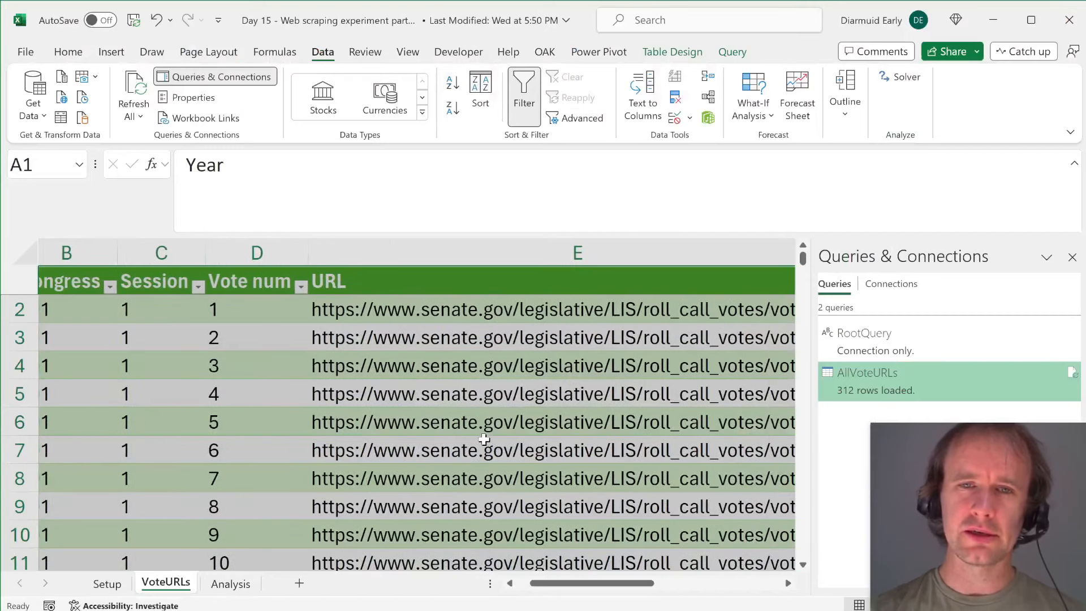
- View the HTML column of the VoteURLs table and inspect the page source stored in its first data cell
scroll(517, 432, right, 6)
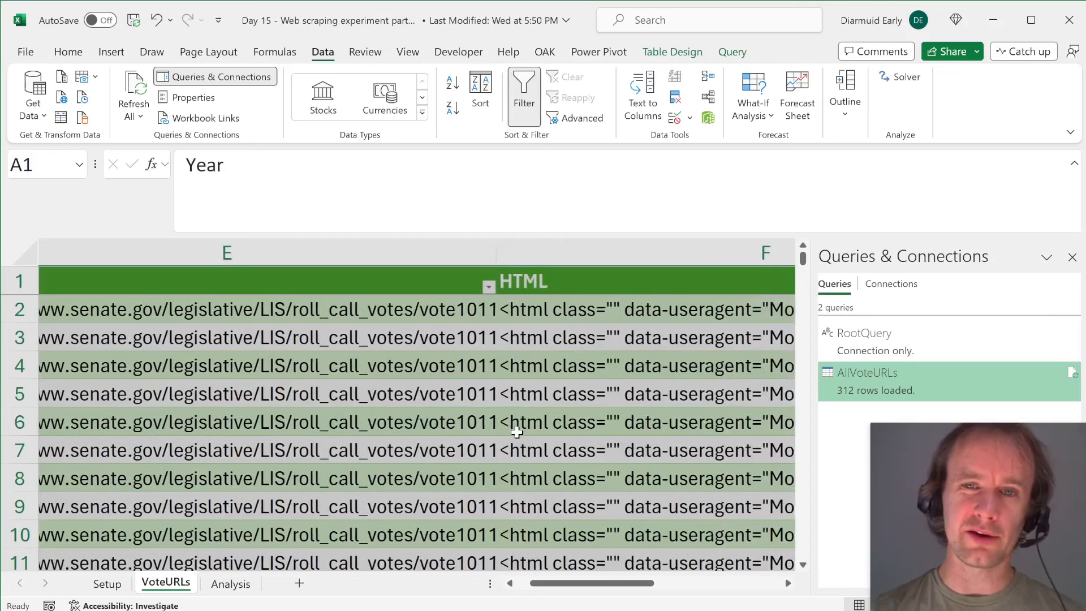
scroll(517, 432, left, 2)
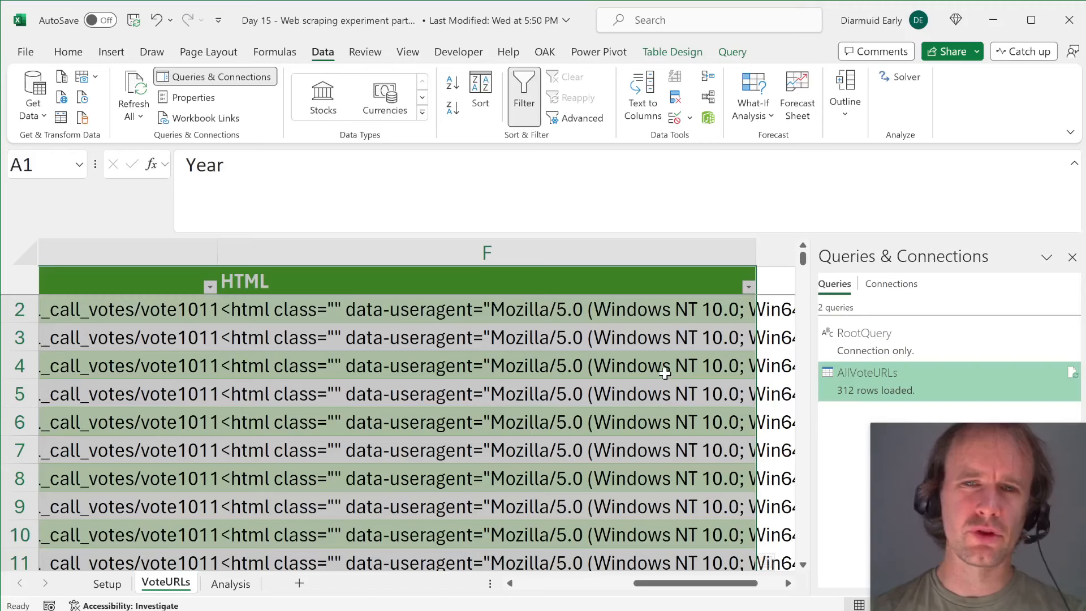
click(594, 311)
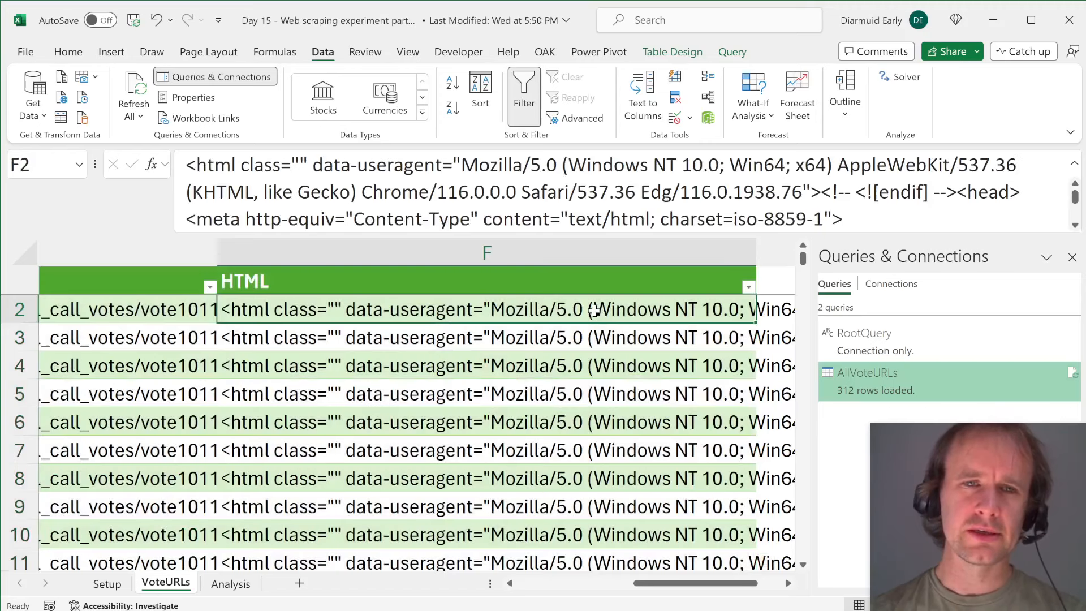
scroll(711, 380, right, 2)
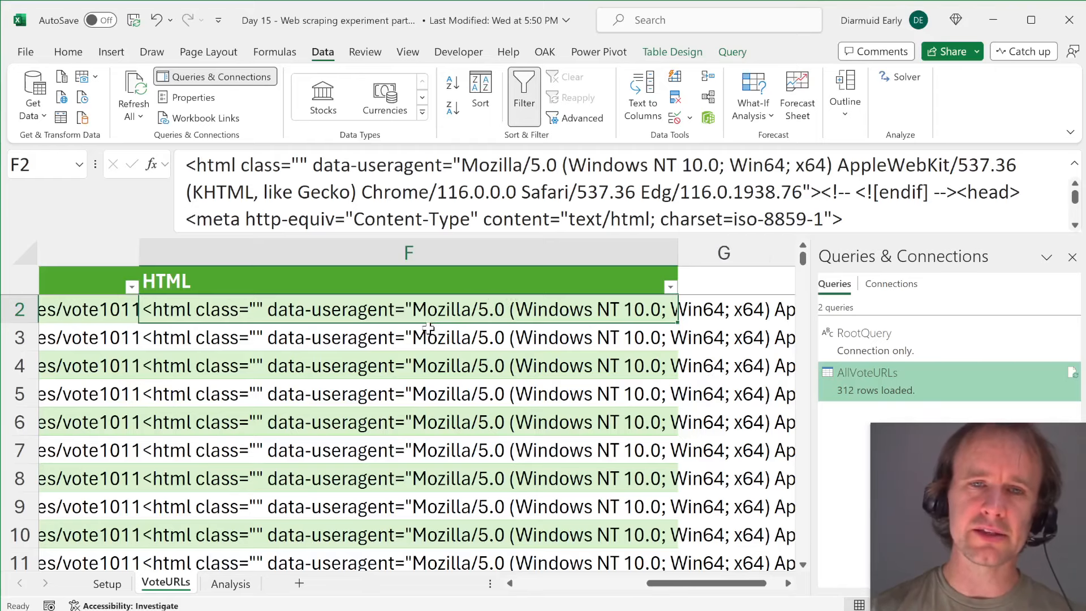
- Check that the HTML column is filled down to the table's last row and return to its first rows
key(ctrl+Down)
key(ctrl+Down)
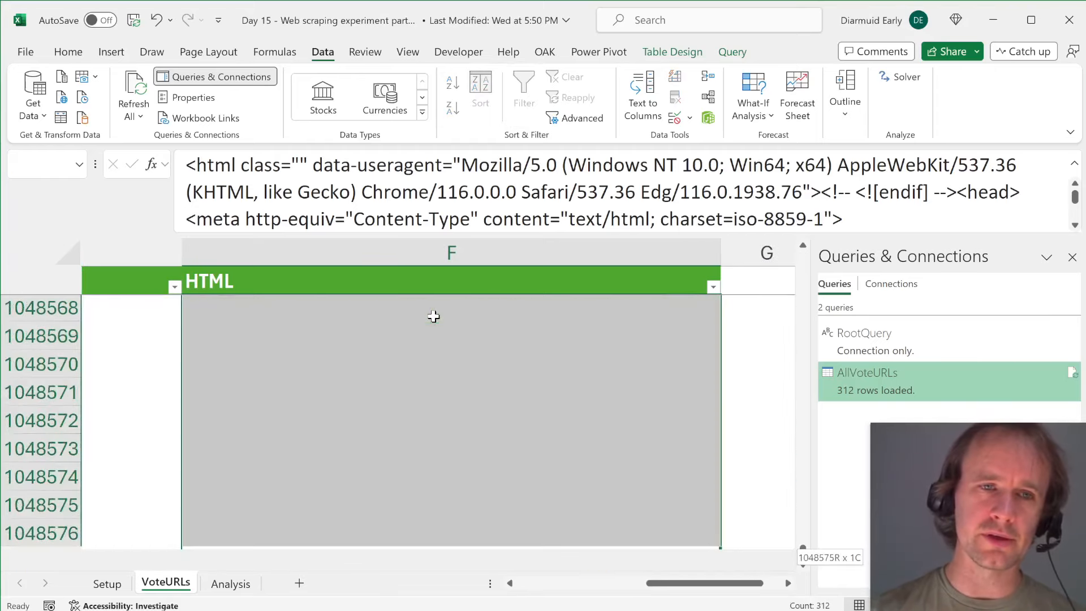
key(ctrl+Up)
key(ctrl+Up)
key(Down)
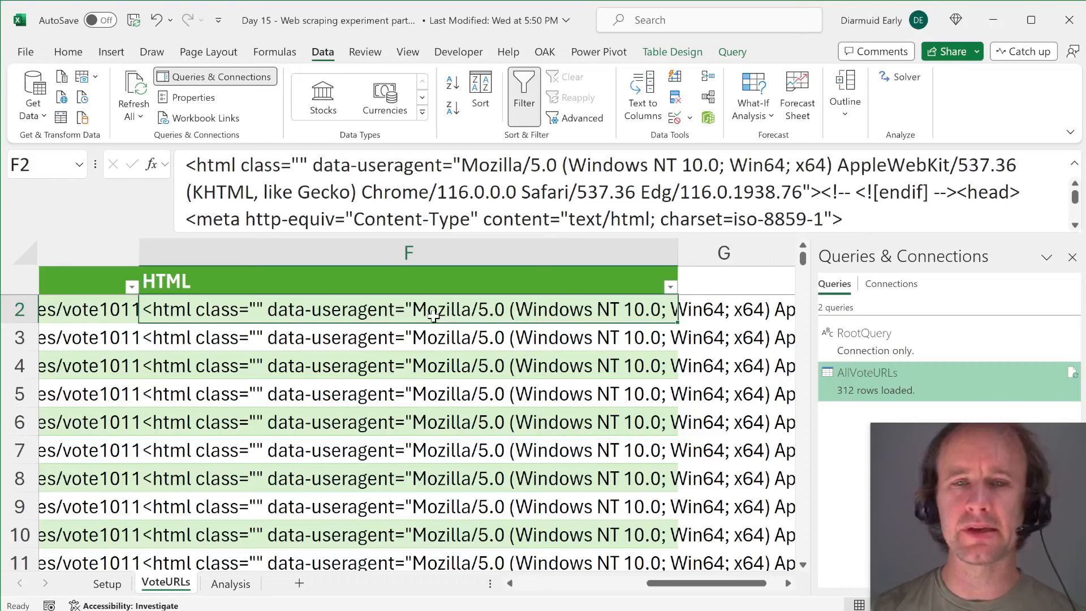
key(Up)
key(Down)
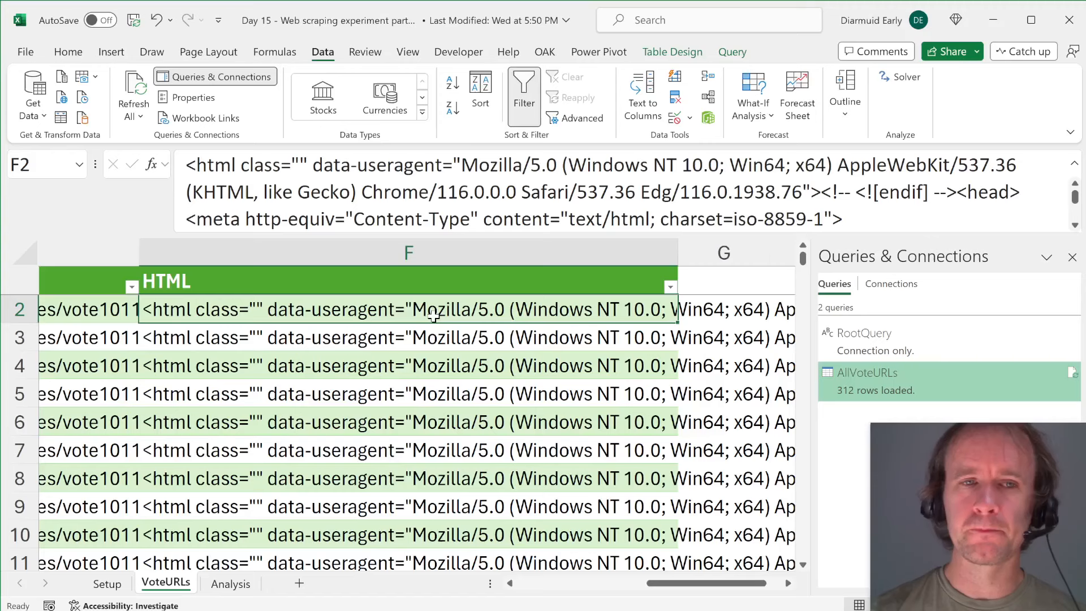
key(ctrl+shift+Down)
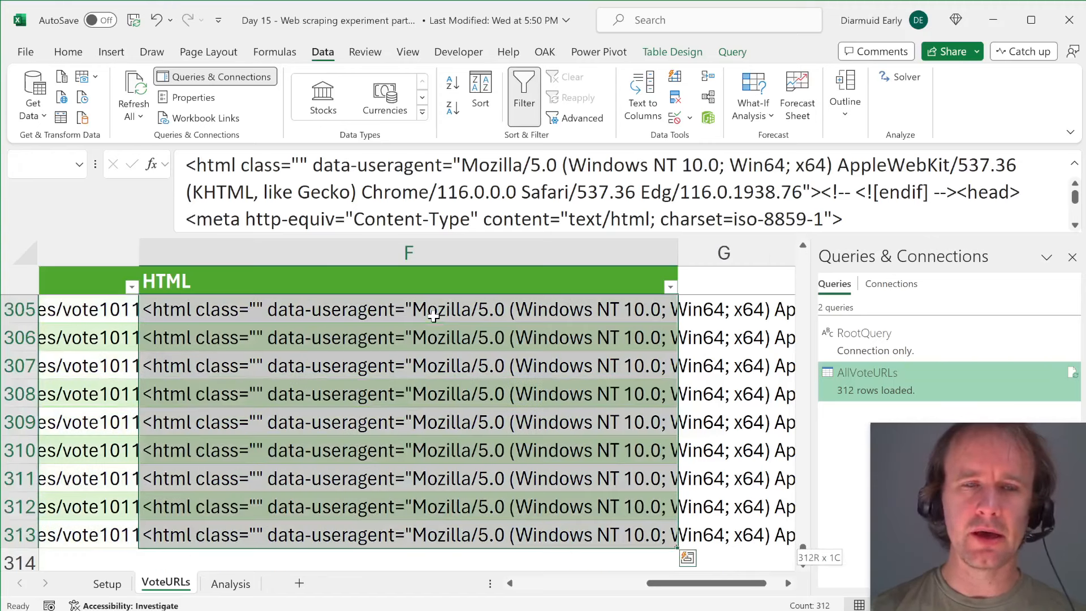
key(Down)
- Switch to Edge, open the page source of the vote 3 roll call page and find the alphabetical senator list
key(alt+Tab)
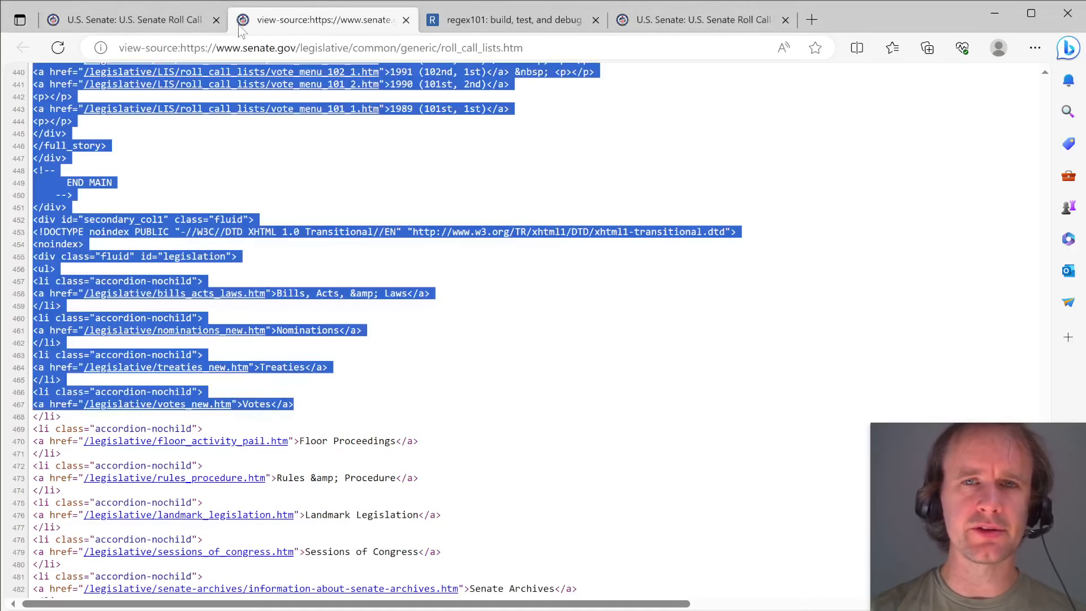
click(674, 28)
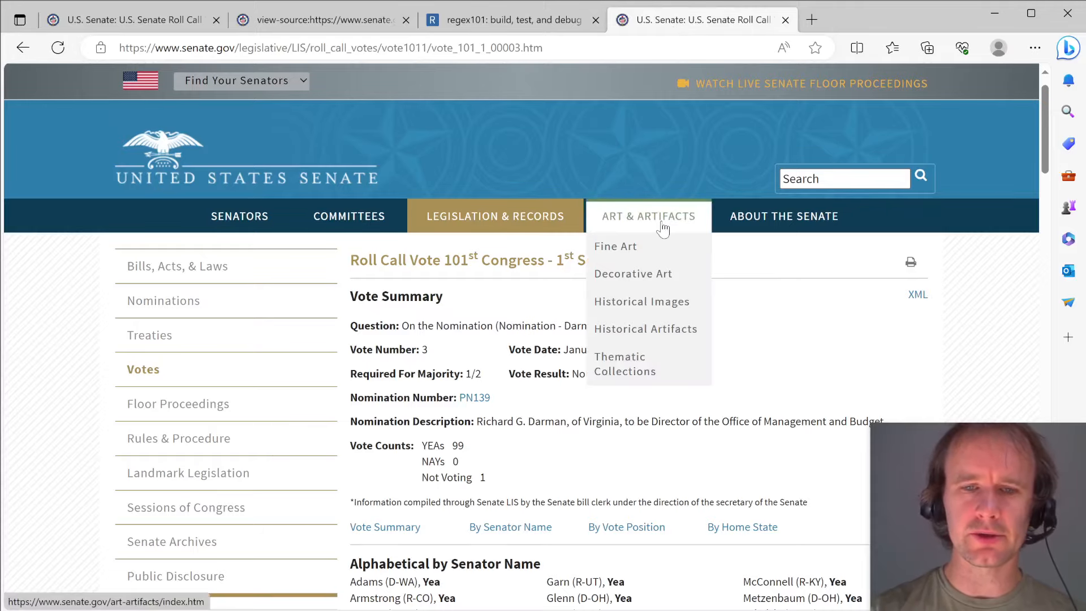
key(ctrl+u)
scroll(597, 423, down, 18)
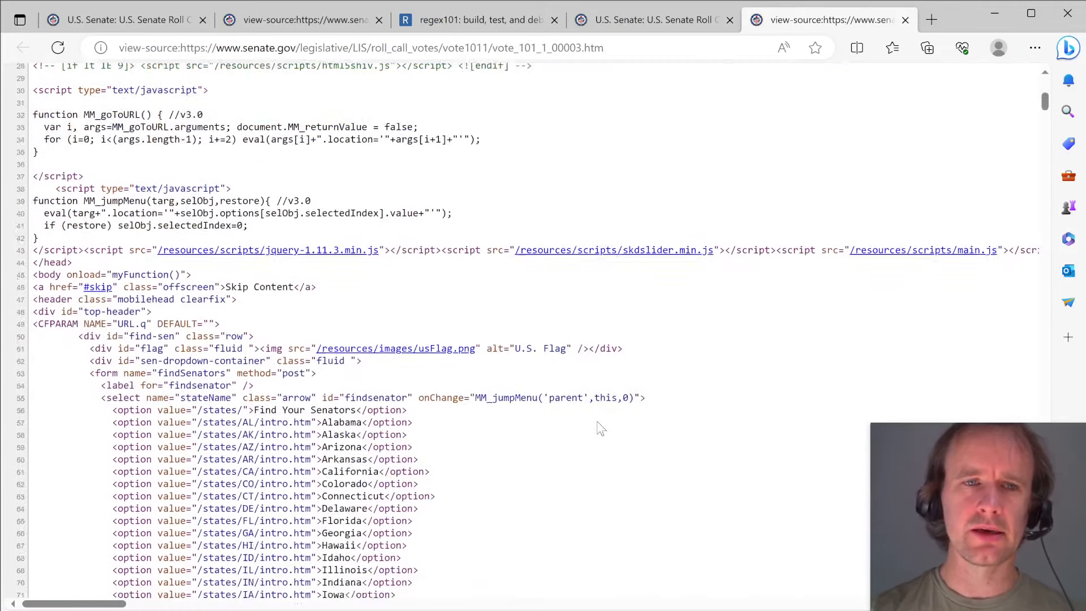
scroll(596, 421, down, 20)
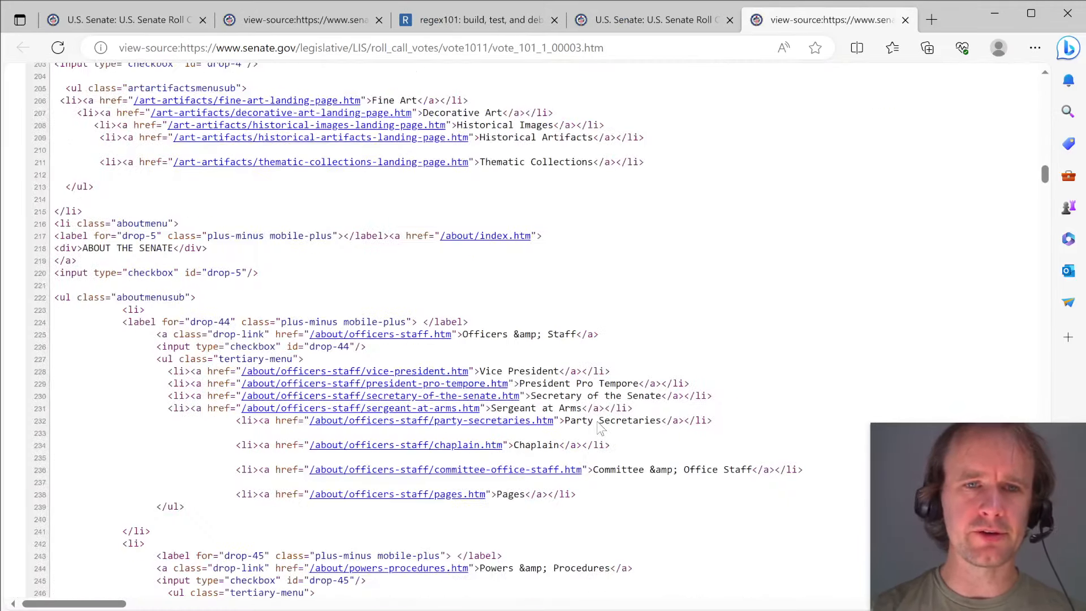
scroll(598, 420, down, 20)
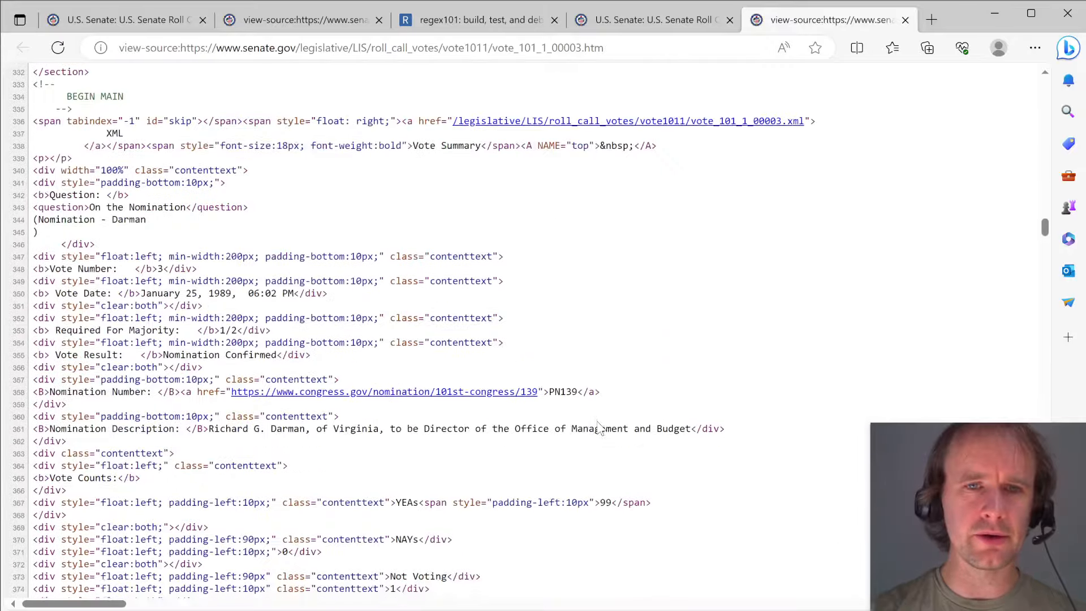
scroll(597, 422, up, 10)
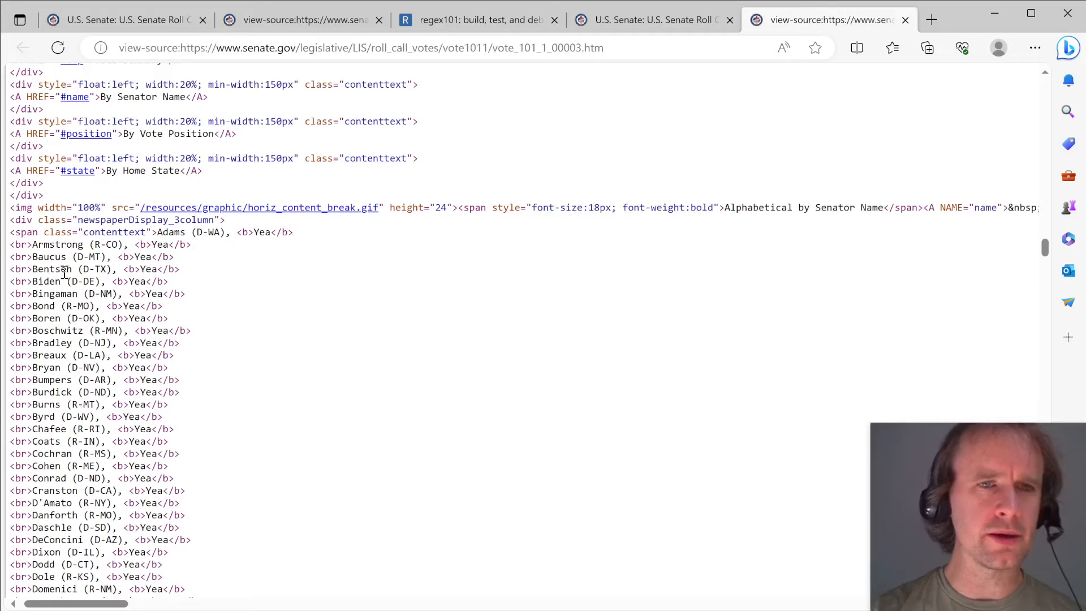
- Examine how the first senator entries in the source encode name, party, state and vote
drag(61, 270, 175, 281)
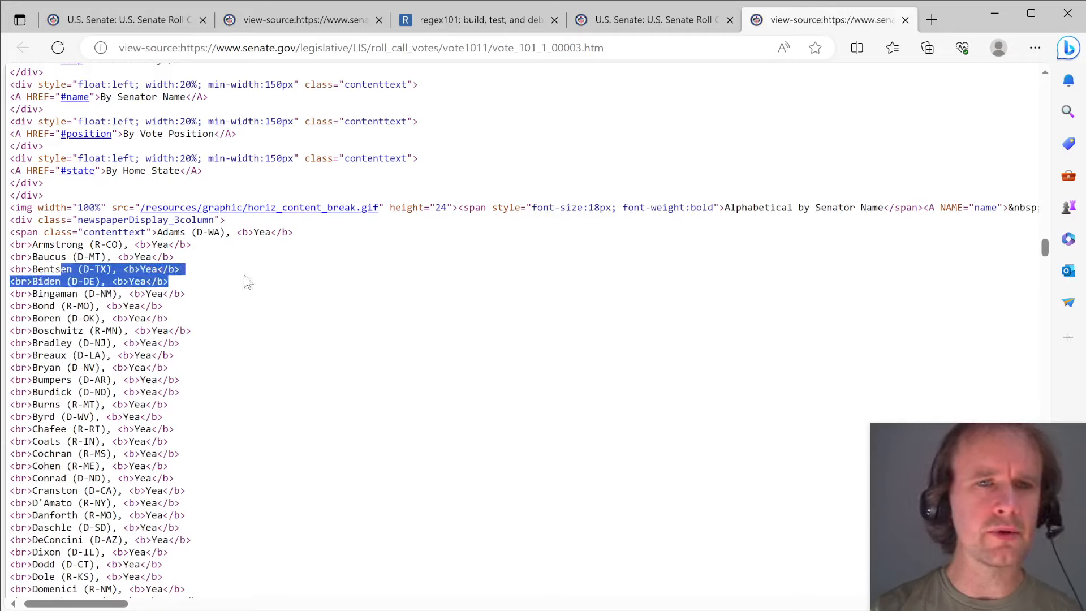
double_click(174, 236)
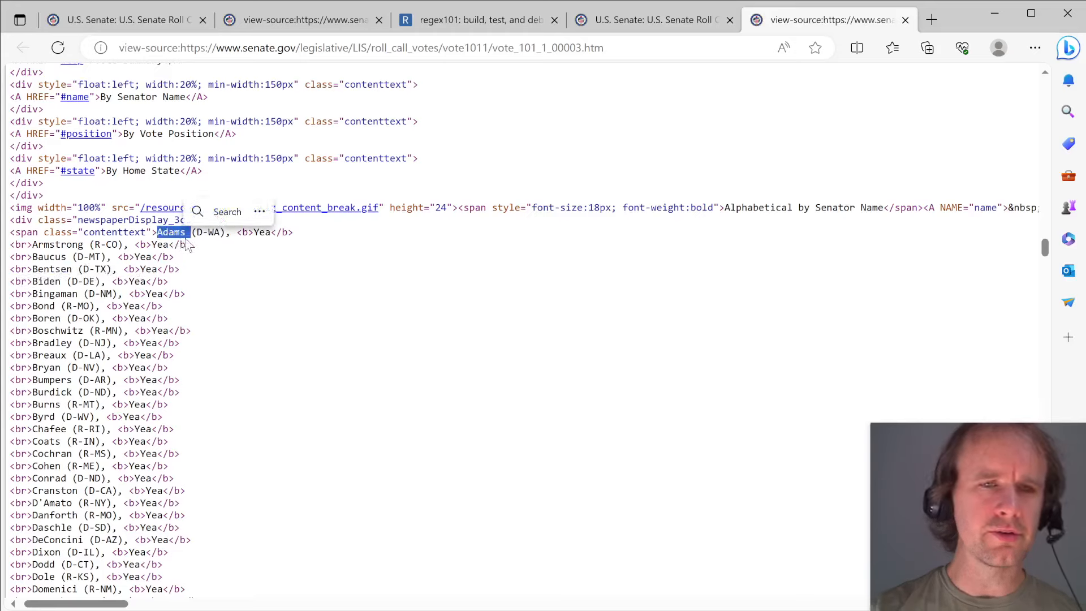
double_click(200, 238)
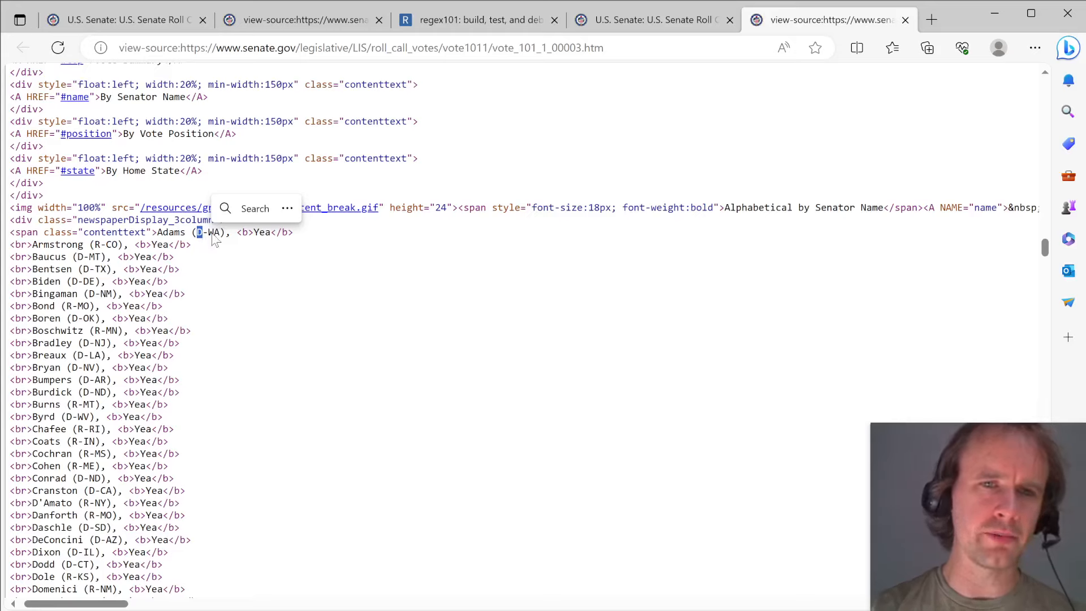
double_click(213, 237)
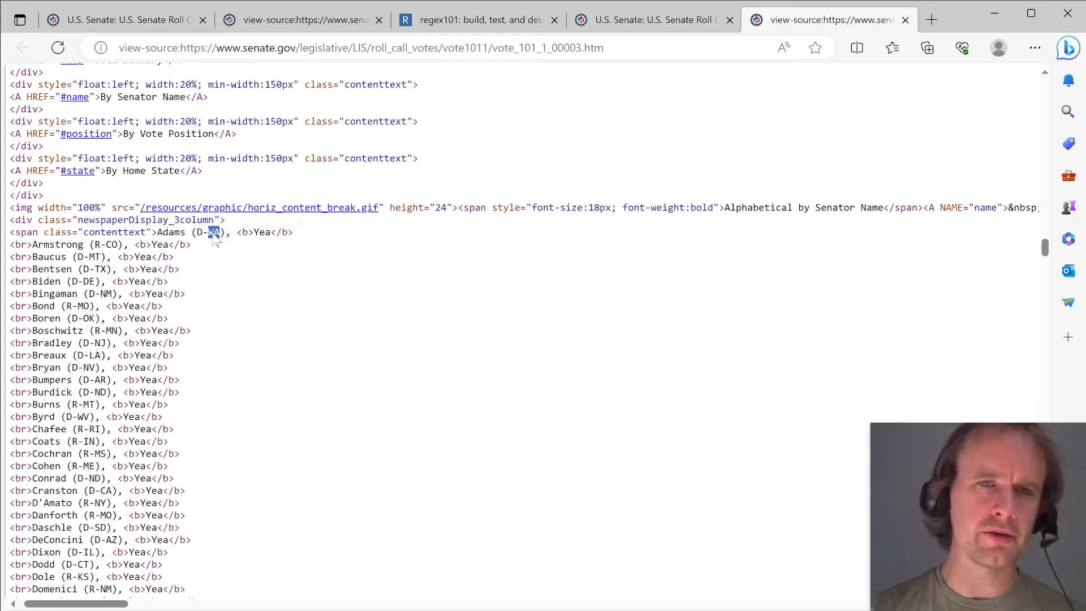
drag(259, 233, 263, 234)
click(264, 236)
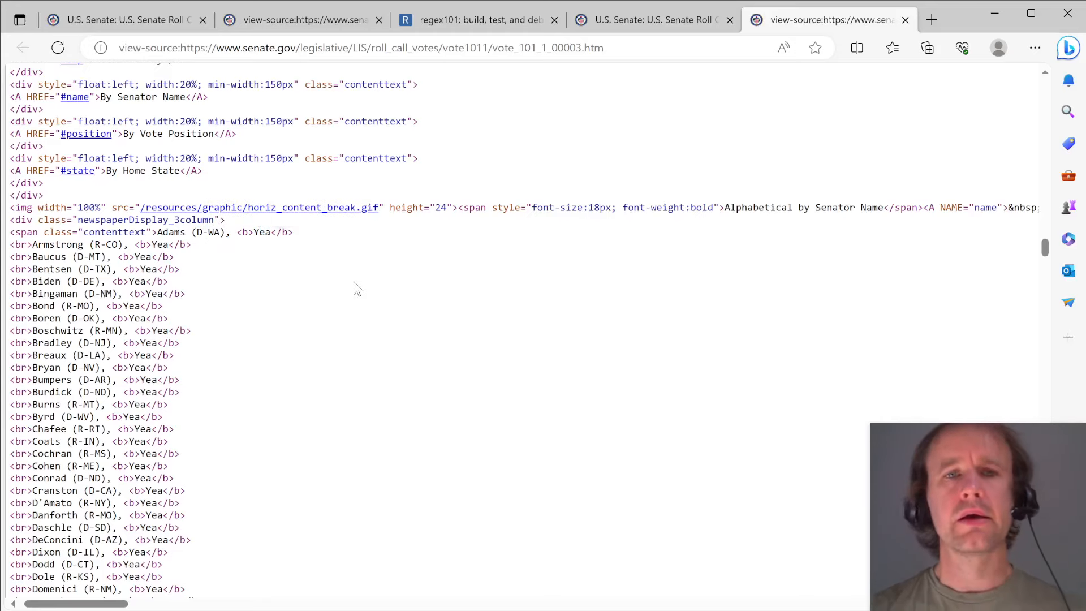
- Return to the Excel workbook and show the Analysis sheet
key(ctrl+shift+Tab)
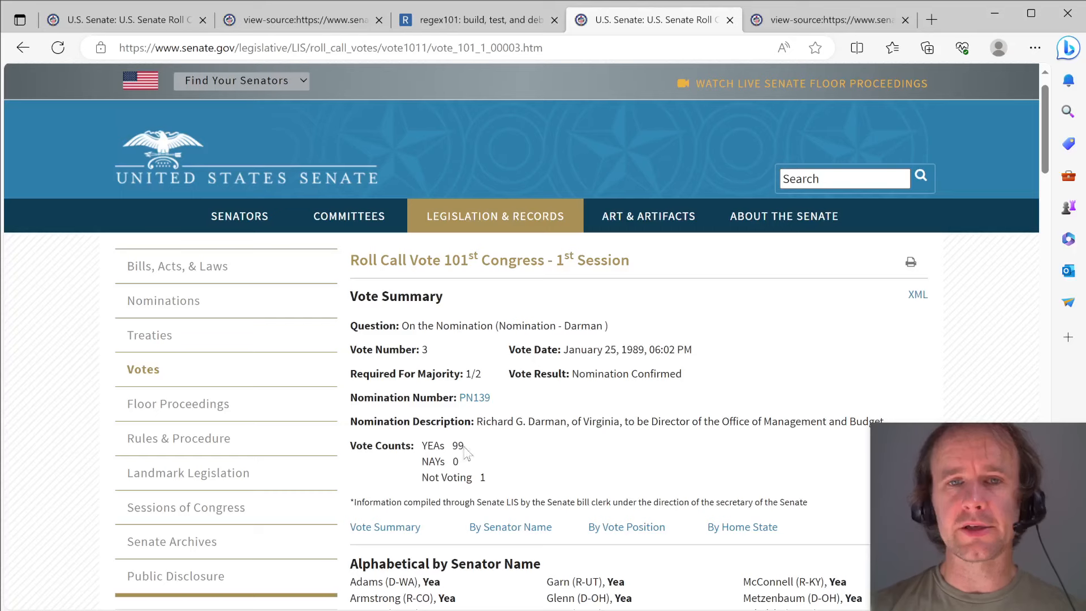
key(ctrl+shift+Tab)
key(ctrl+shift+Tab)
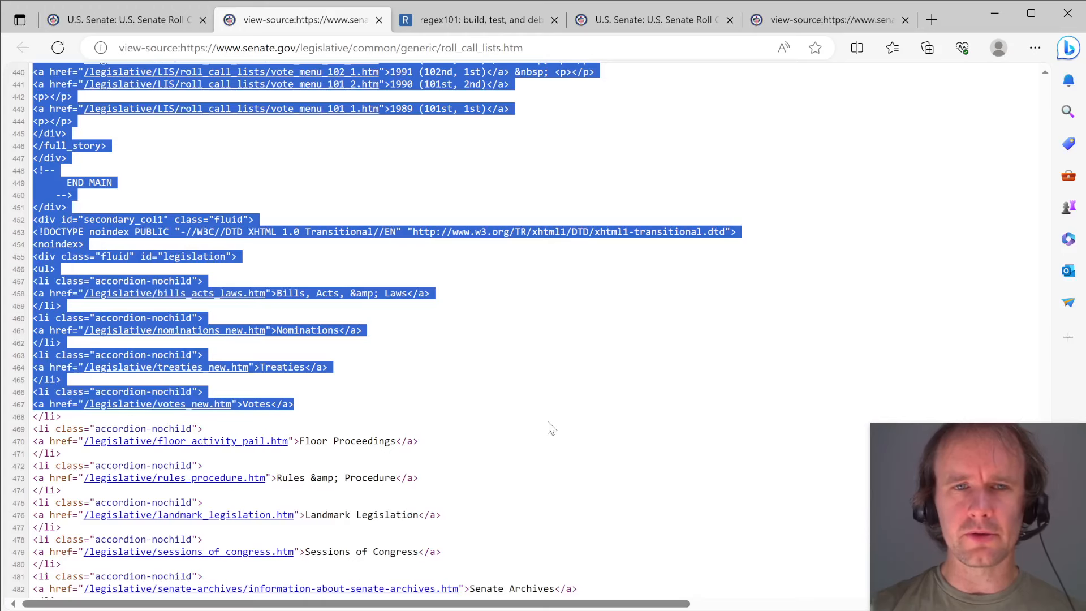
key(alt+Tab)
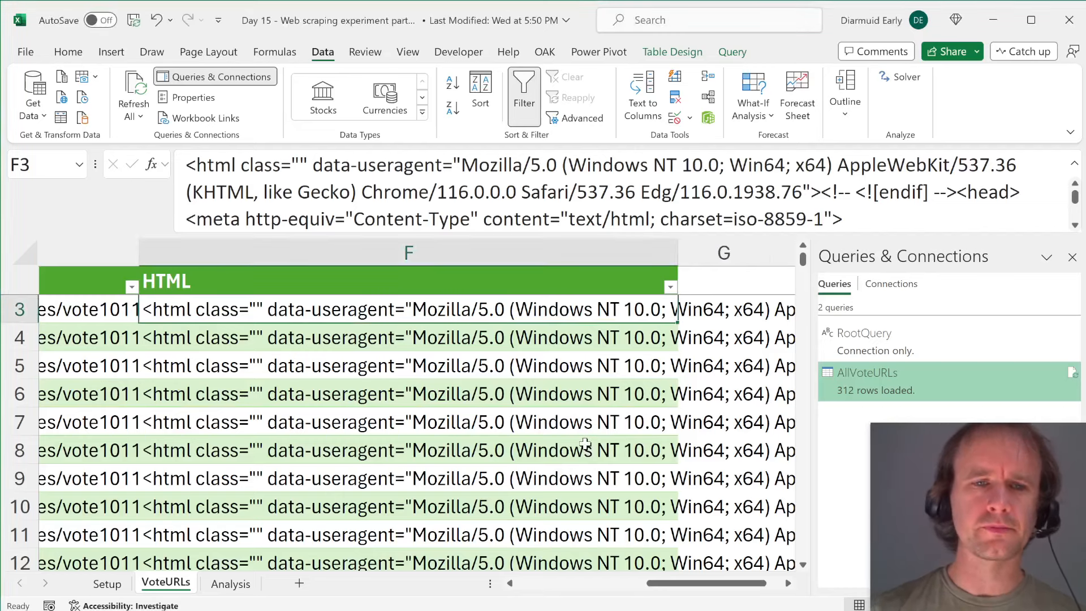
key(ctrl+Page_Down)
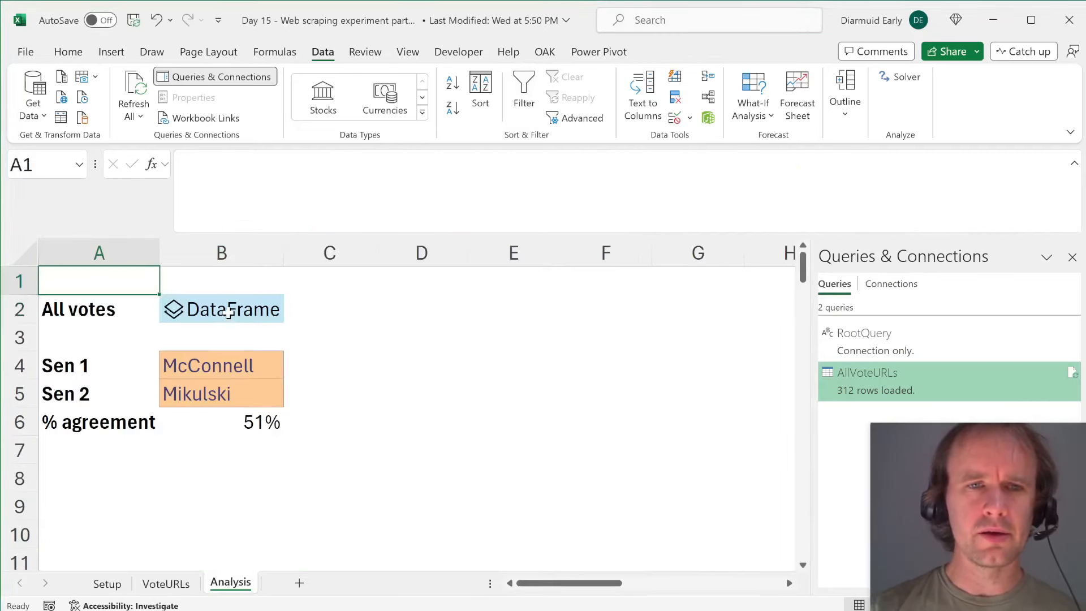
- Examine the Python code in the All votes cell B2, including the AllVoteURLs reference and the re.findall expression, with the formula bar enlarged
click(226, 311)
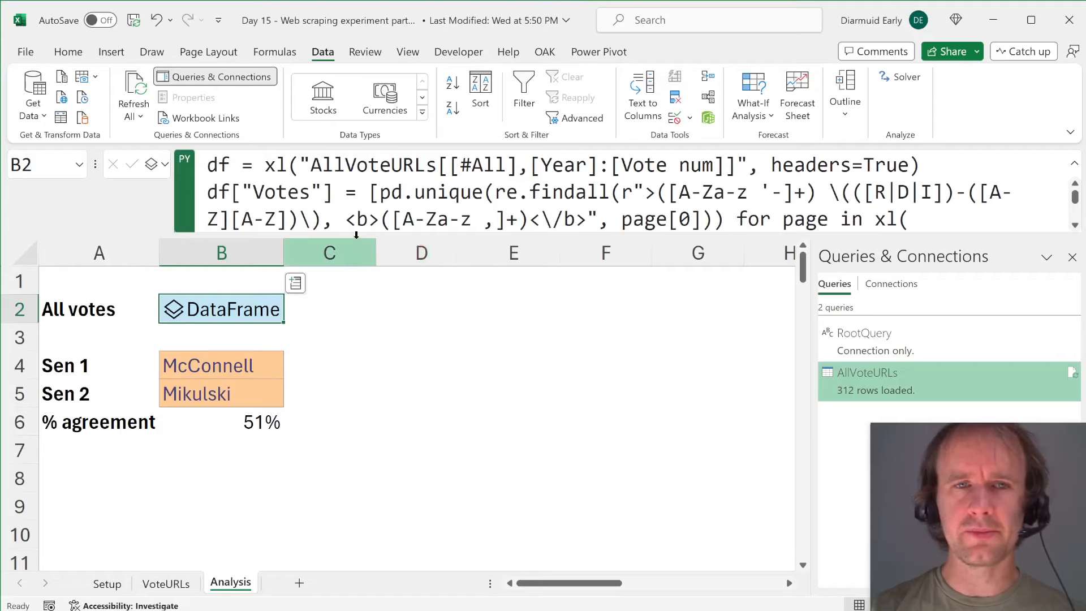
drag(263, 165, 931, 160)
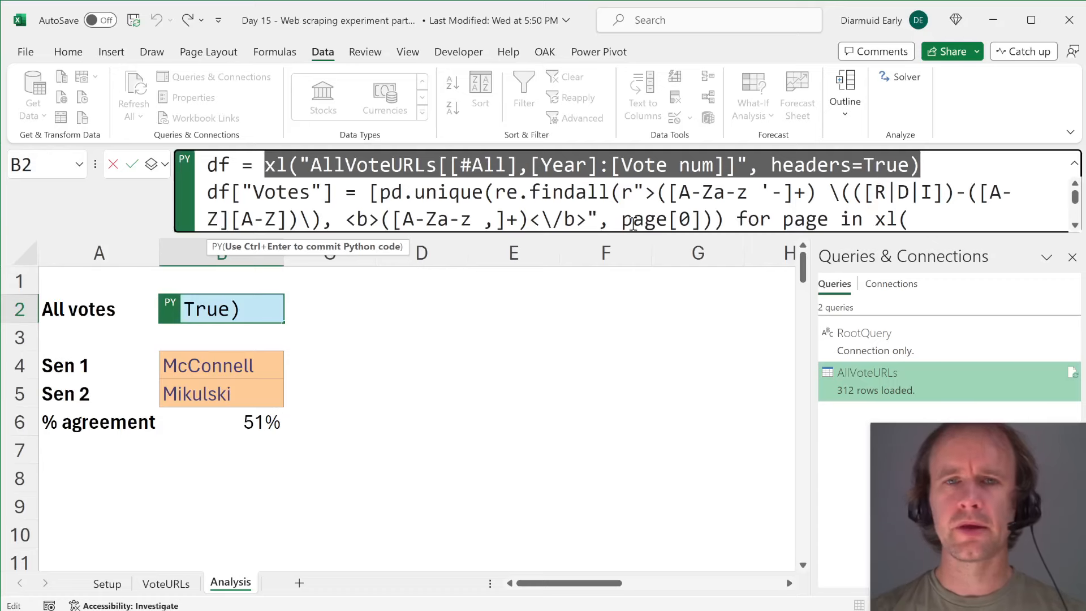
drag(583, 236, 578, 314)
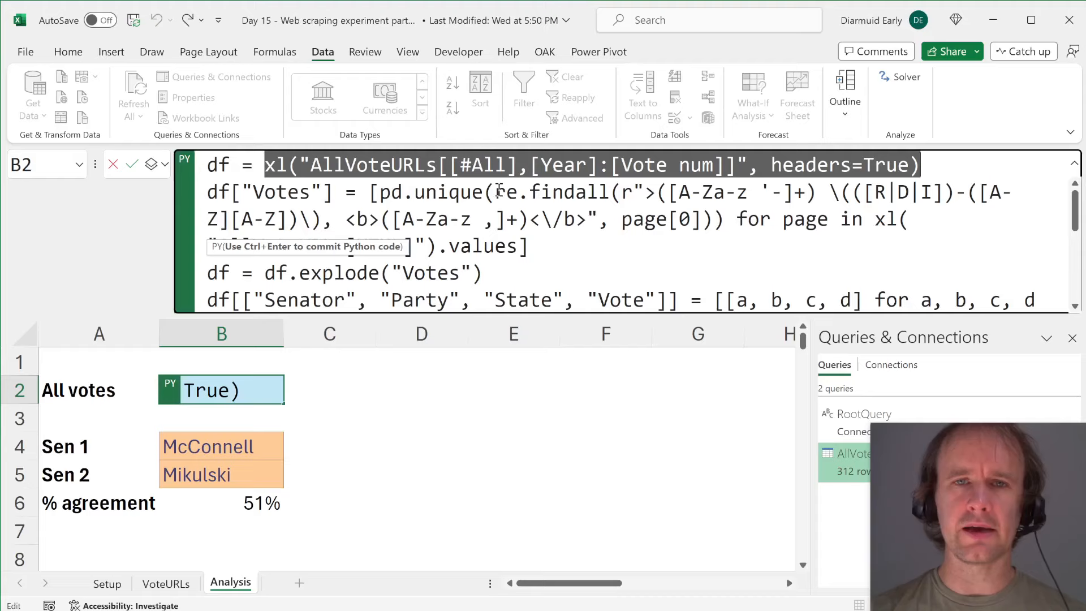
drag(496, 192, 649, 220)
key(ctrl+Return)
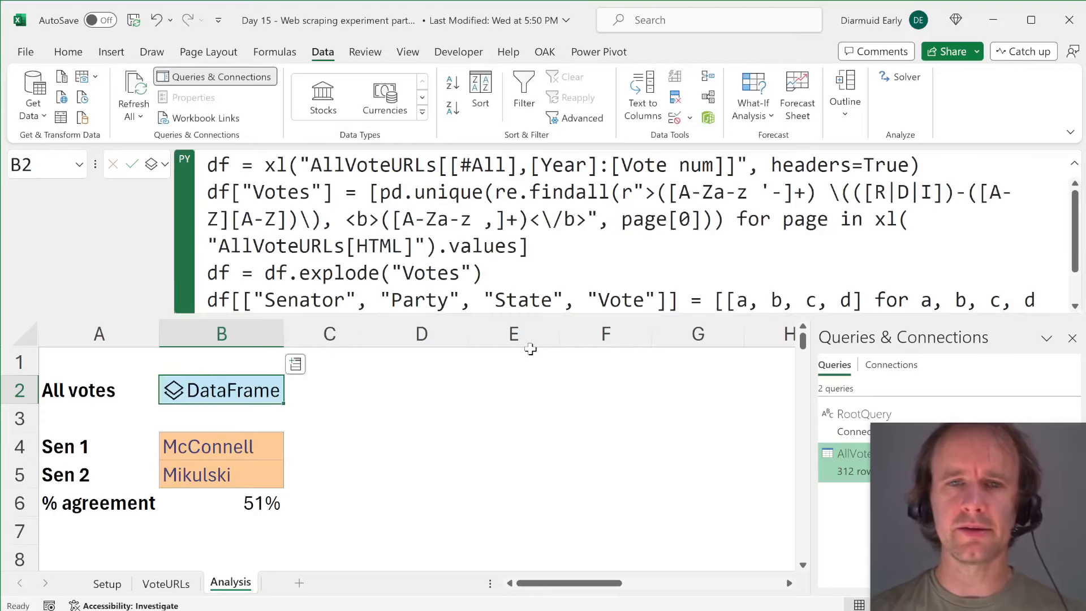
- Switch to Edge and close the page source tab for roll_call_lists.htm
key(alt+Tab)
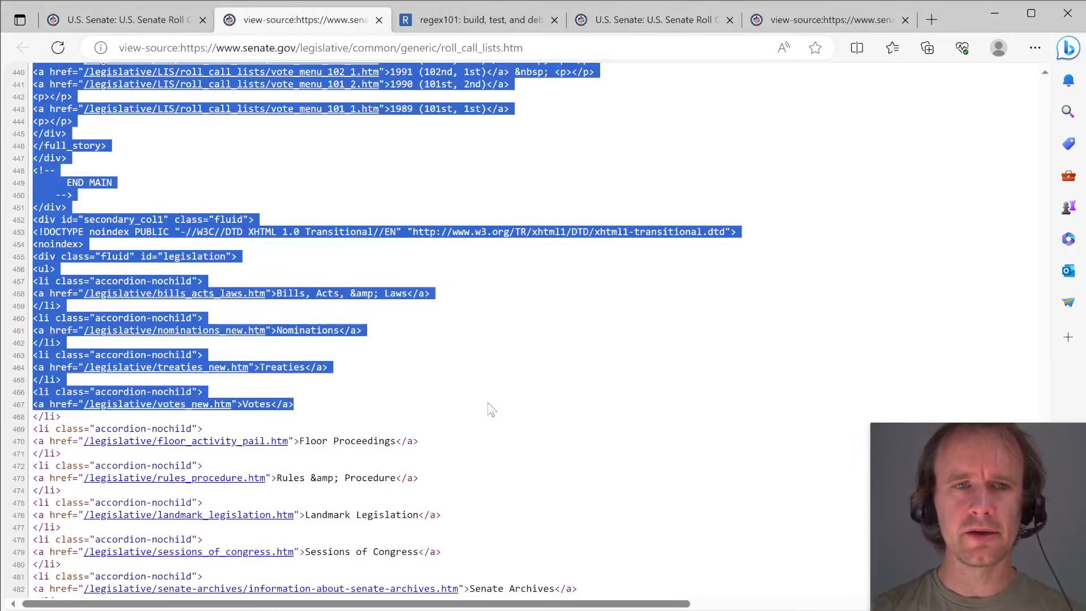
scroll(507, 336, up, 15)
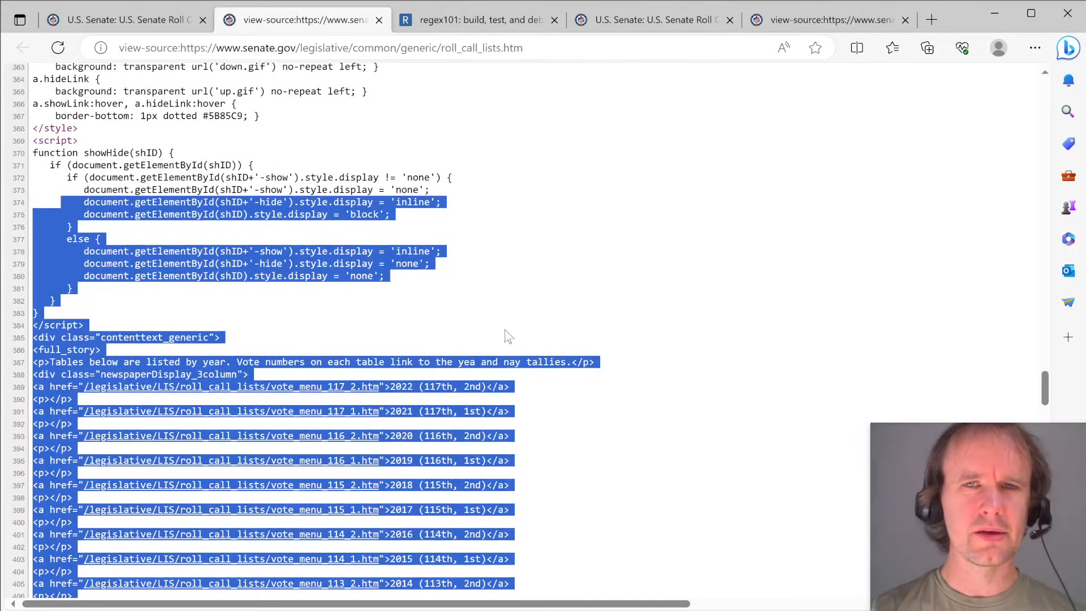
key(ctrl+w)
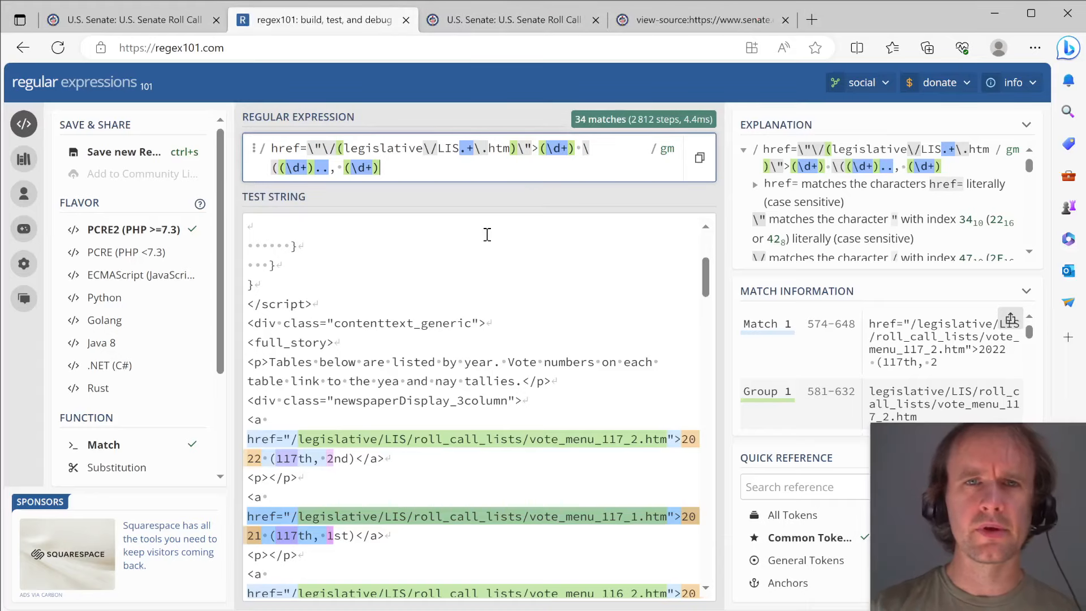
- Copy the alphabetical senator vote list section from the page source of vote_101_1_00003.htm
key(ctrl+Tab)
key(ctrl+Tab)
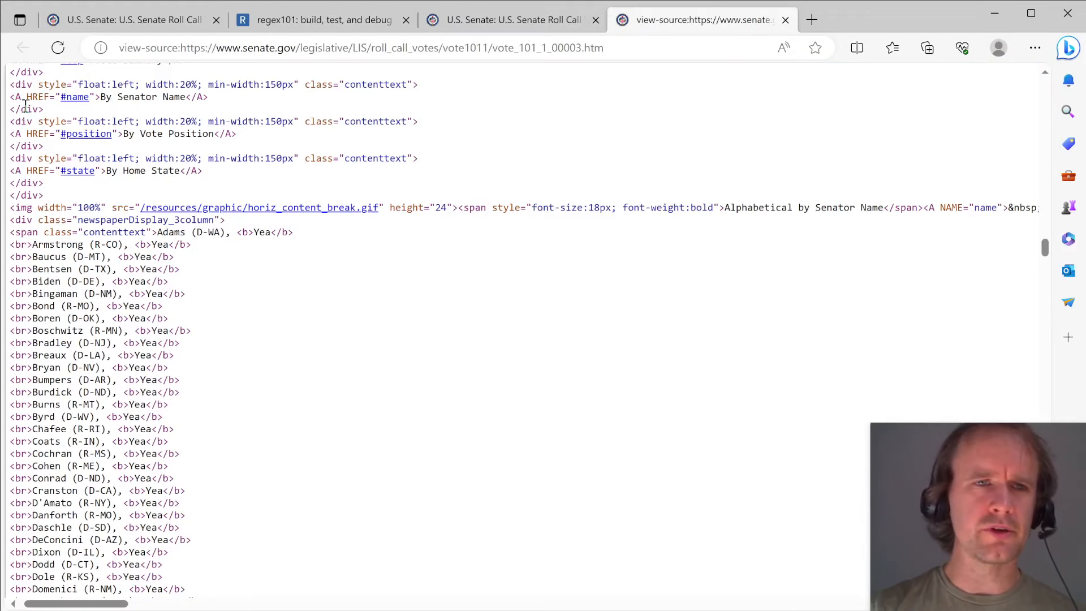
drag(26, 109, 360, 315)
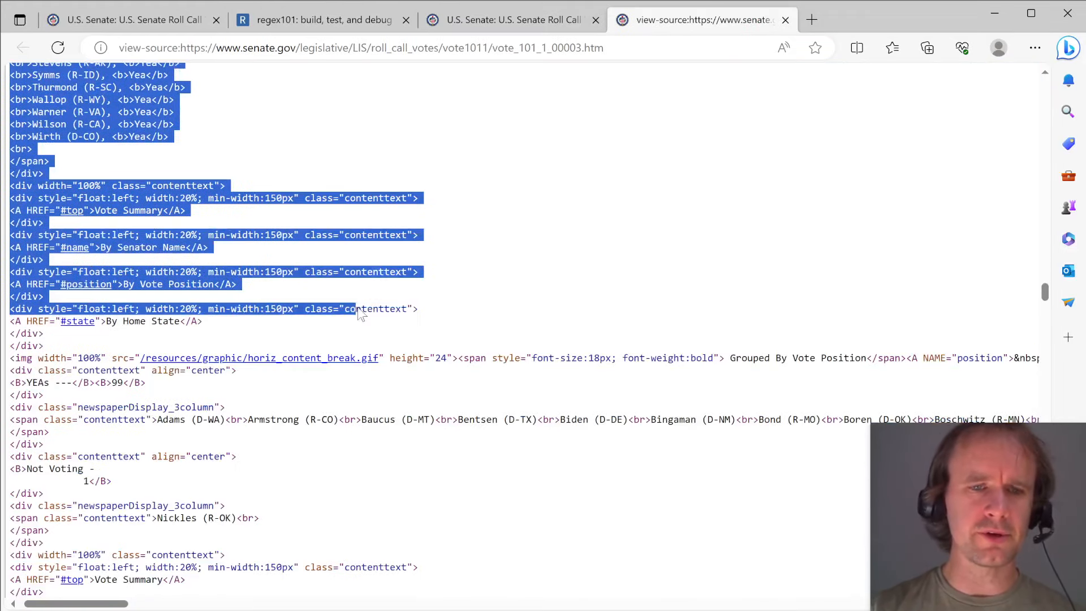
- Replace the whole regex101 test string with the copied senator vote source and look over the entries
key(ctrl+shift+Tab)
key(ctrl+shift+Tab)
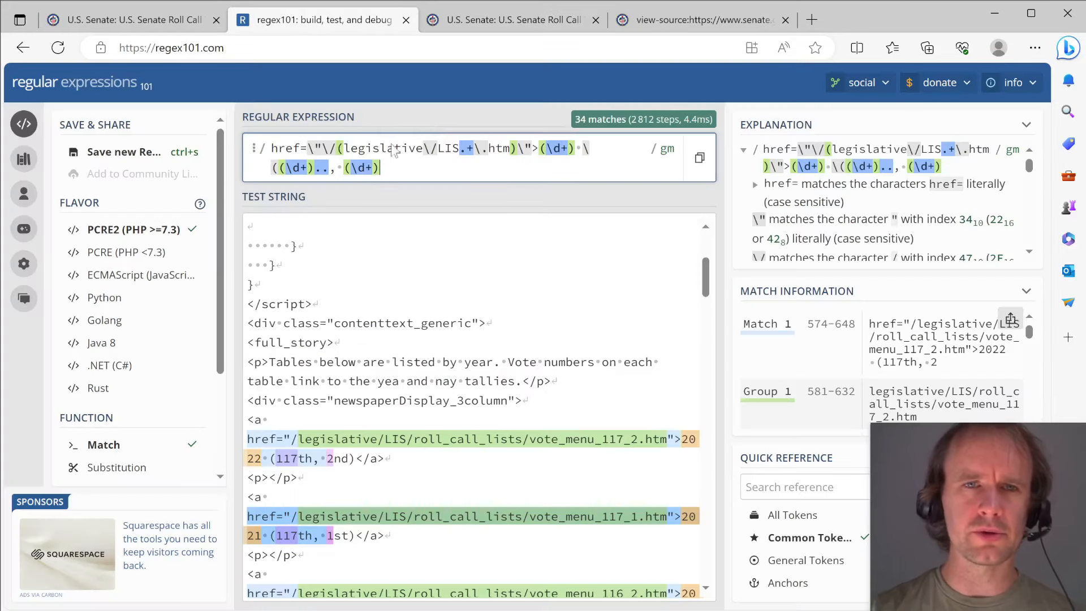
click(386, 310)
key(ctrl+a)
key(ctrl+v)
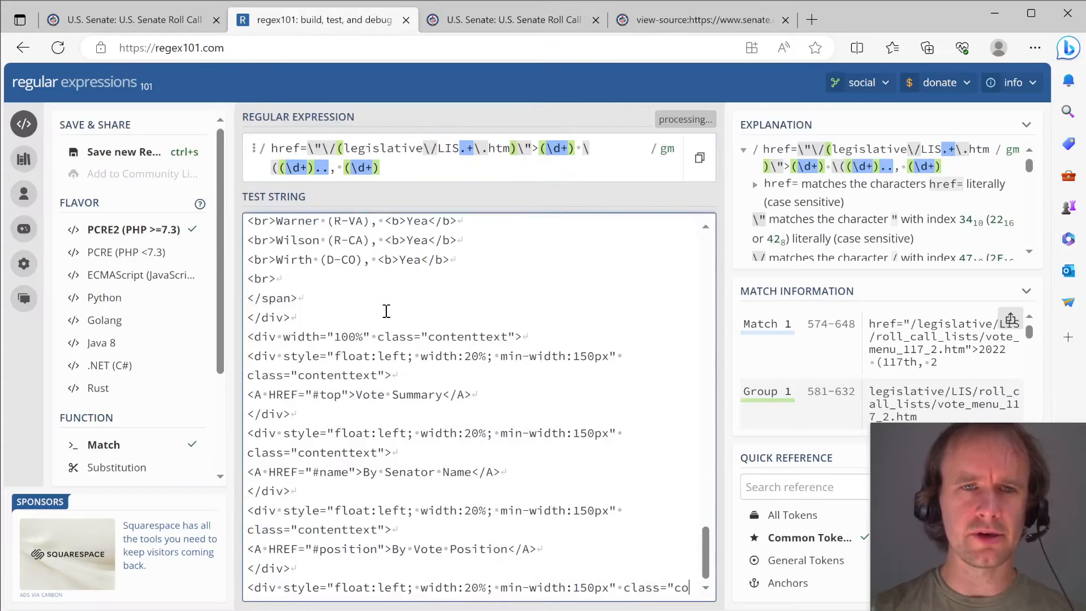
scroll(434, 327, up, 20)
scroll(435, 326, down, 2)
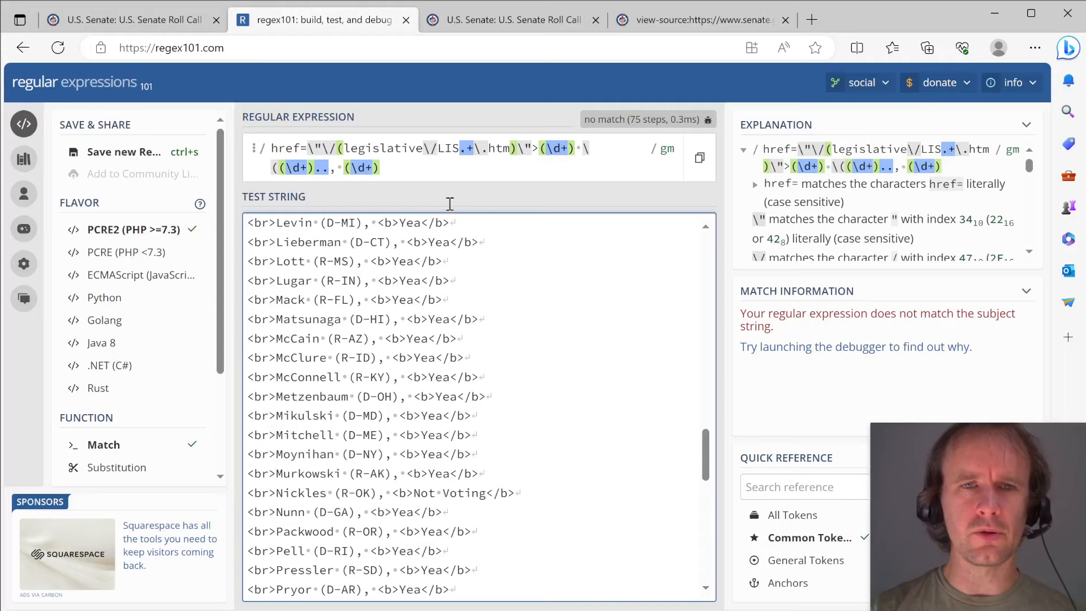
- Replace the old regular expression with >[A-Za-z]+ to match a closing angle bracket followed by the senator's name
click(412, 180)
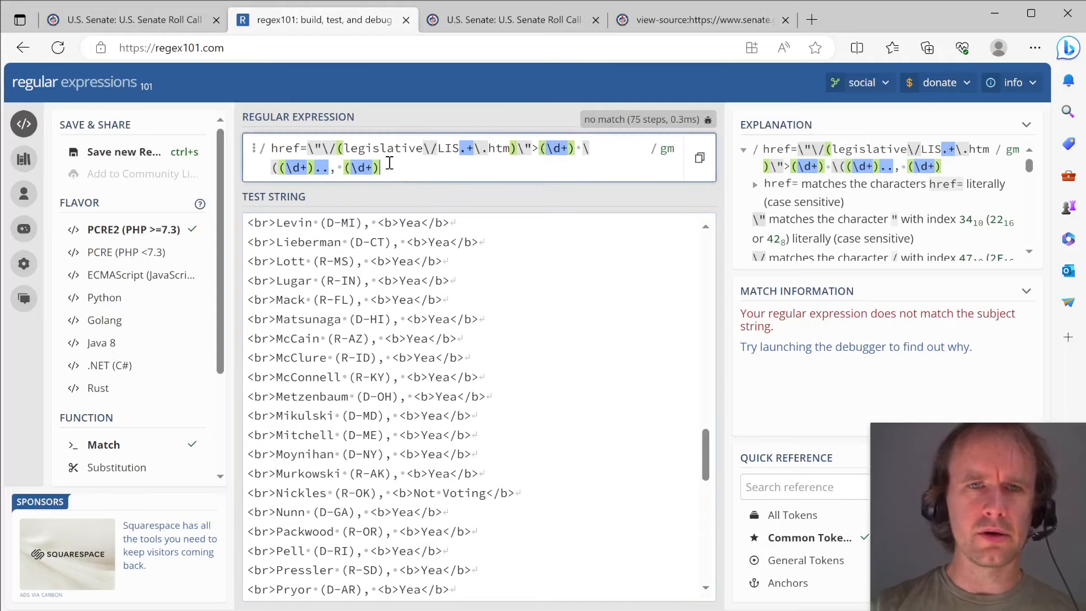
key(ctrl+a)
key(BackSpace)
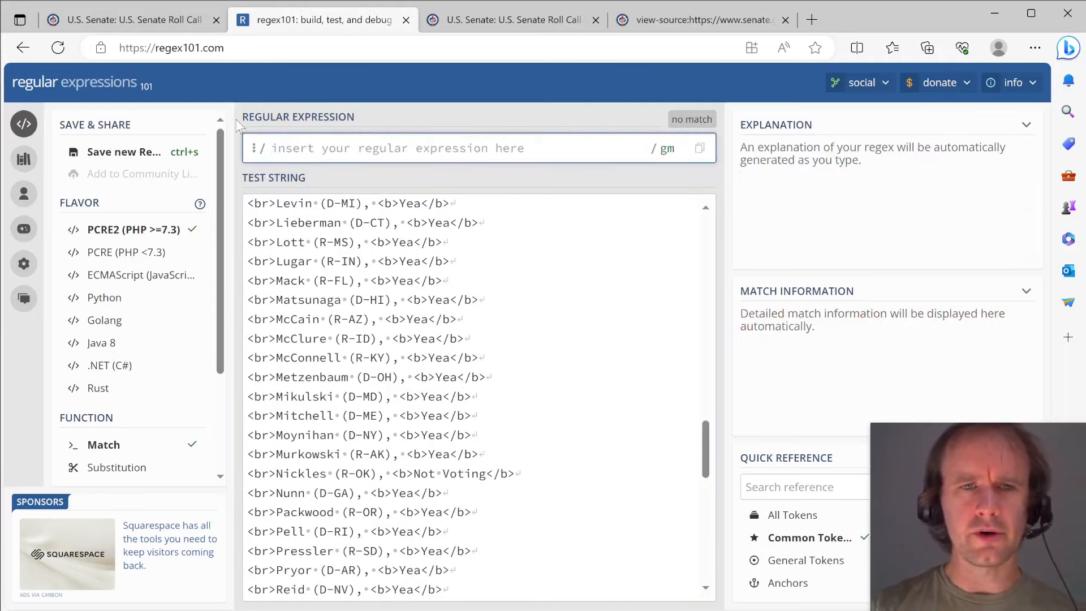
text(>)
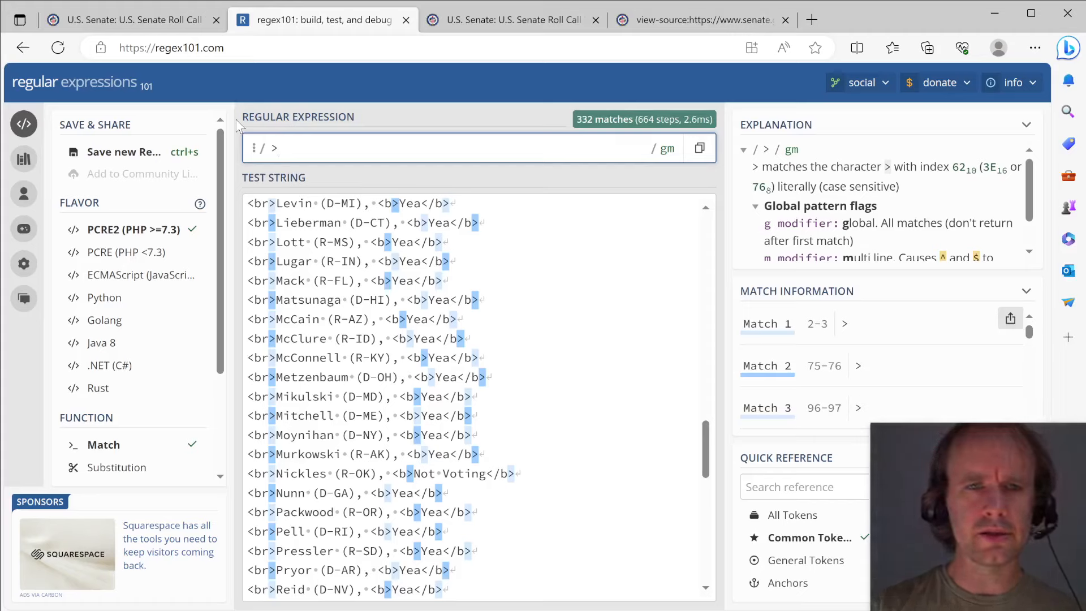
text([)
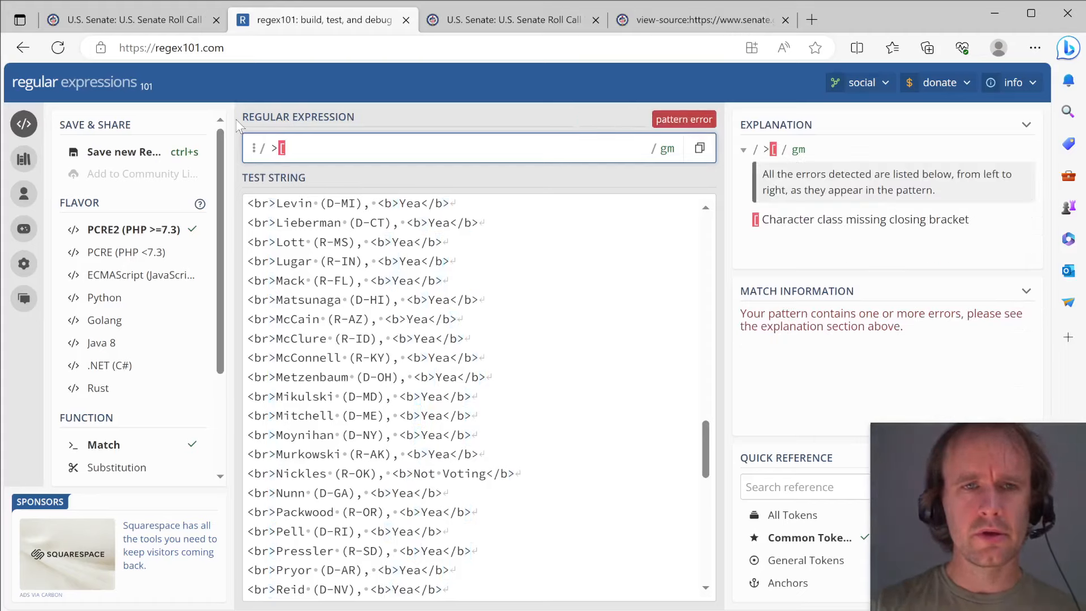
text(A-Z)
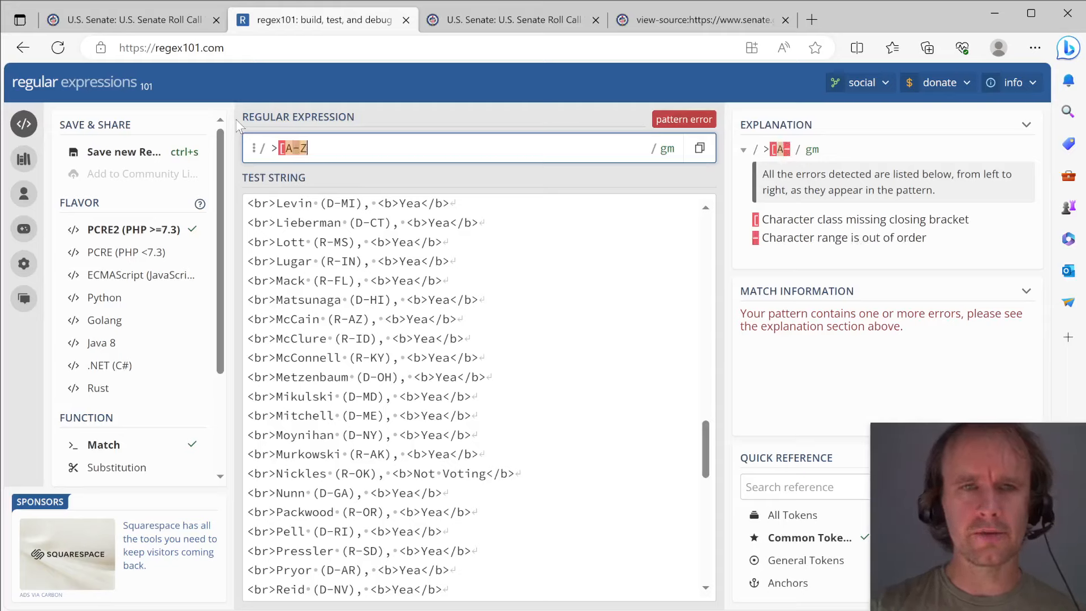
text(a-z)
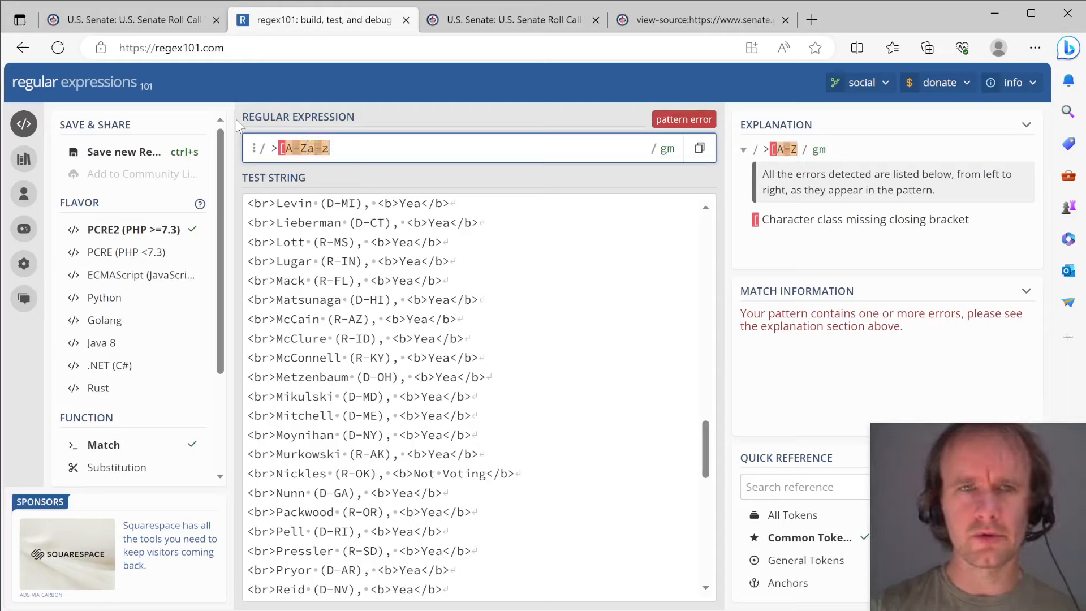
text(]+)
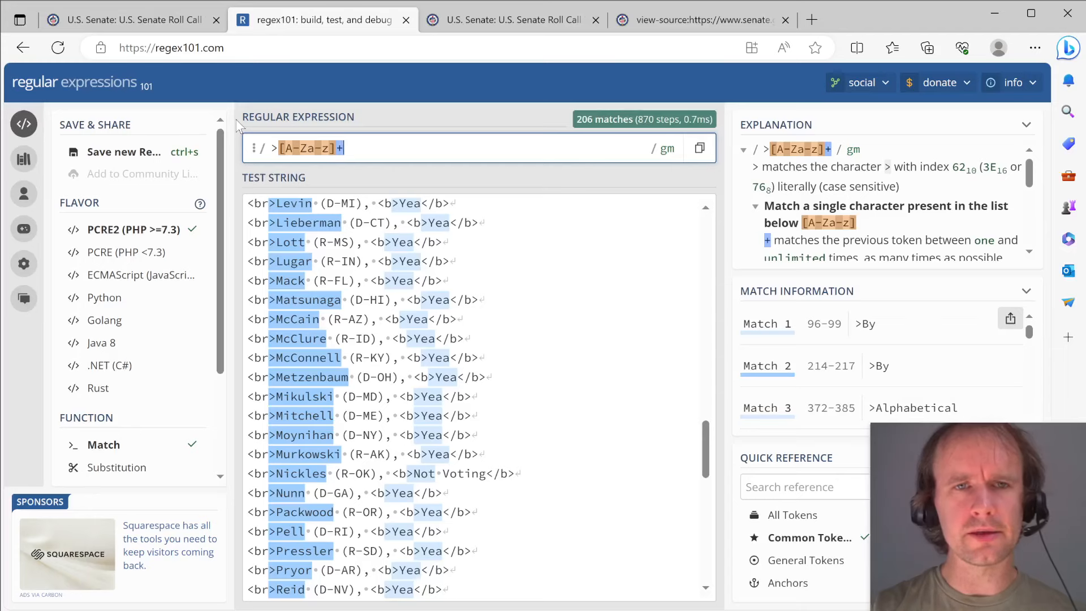
- Extend the pattern with a space, an escaped opening parenthesis and the party class [R|D|I]
text( \()
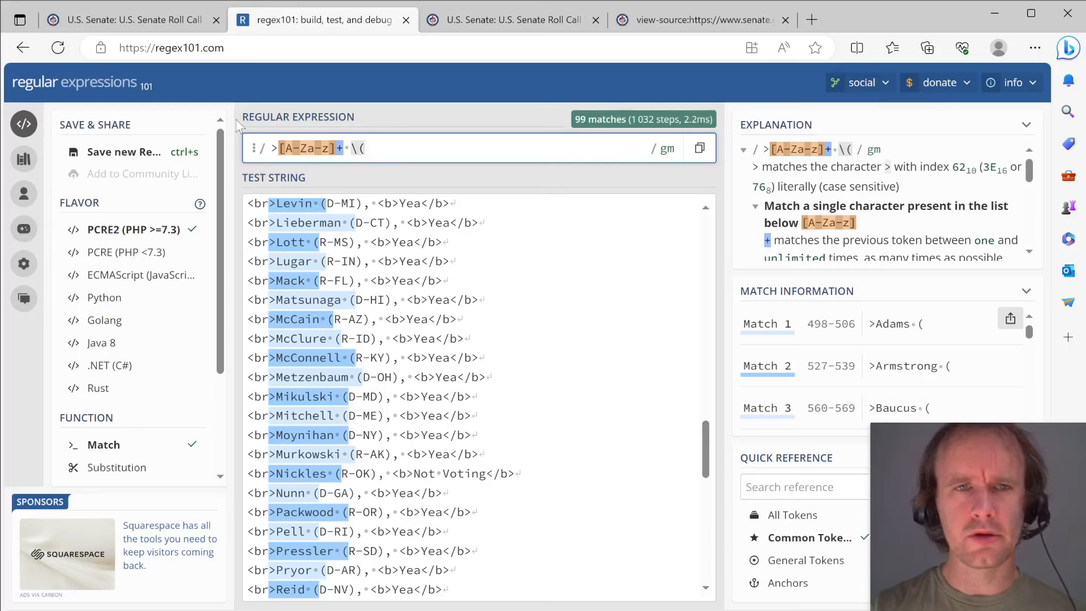
text([)
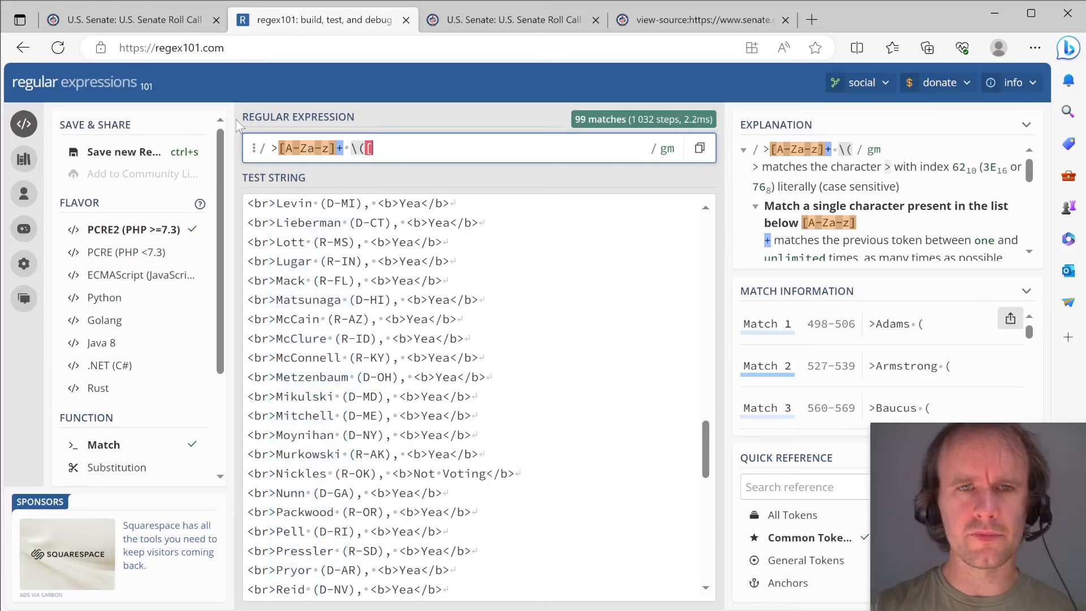
text(R"D)
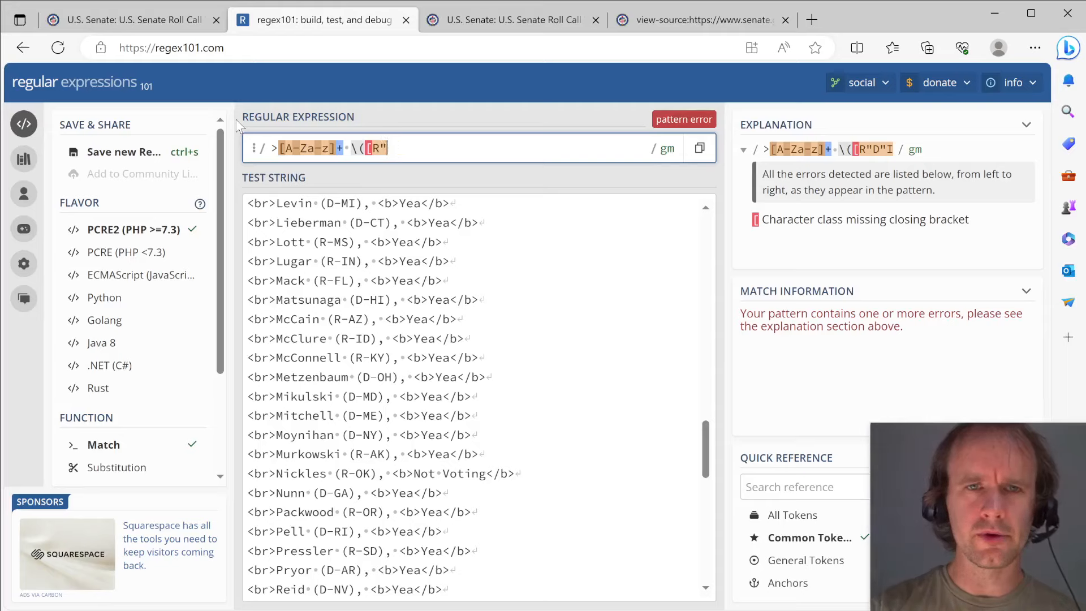
text(|D)
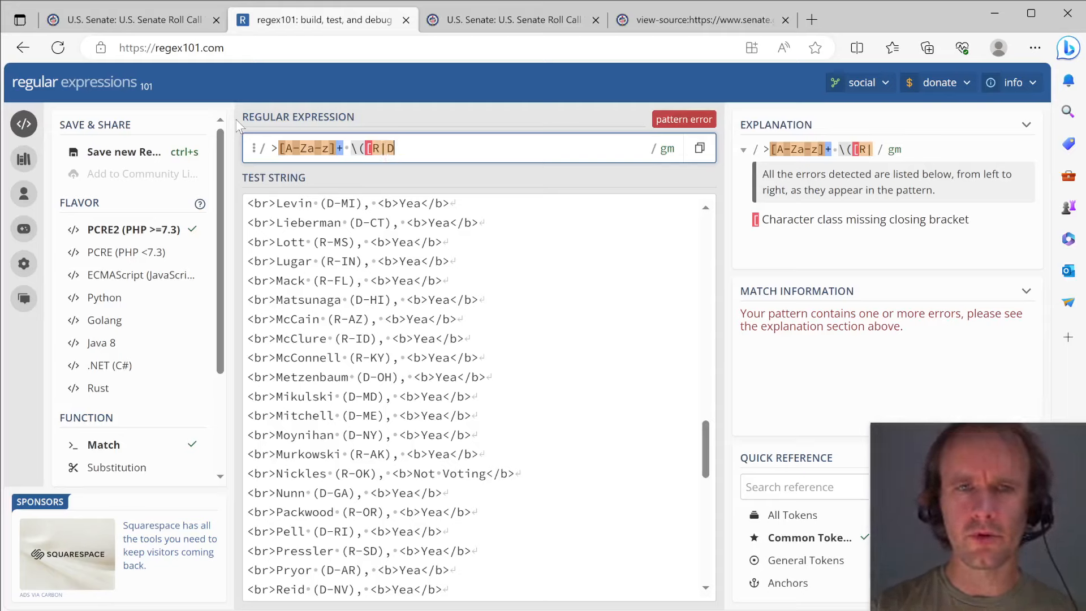
text(I]\)
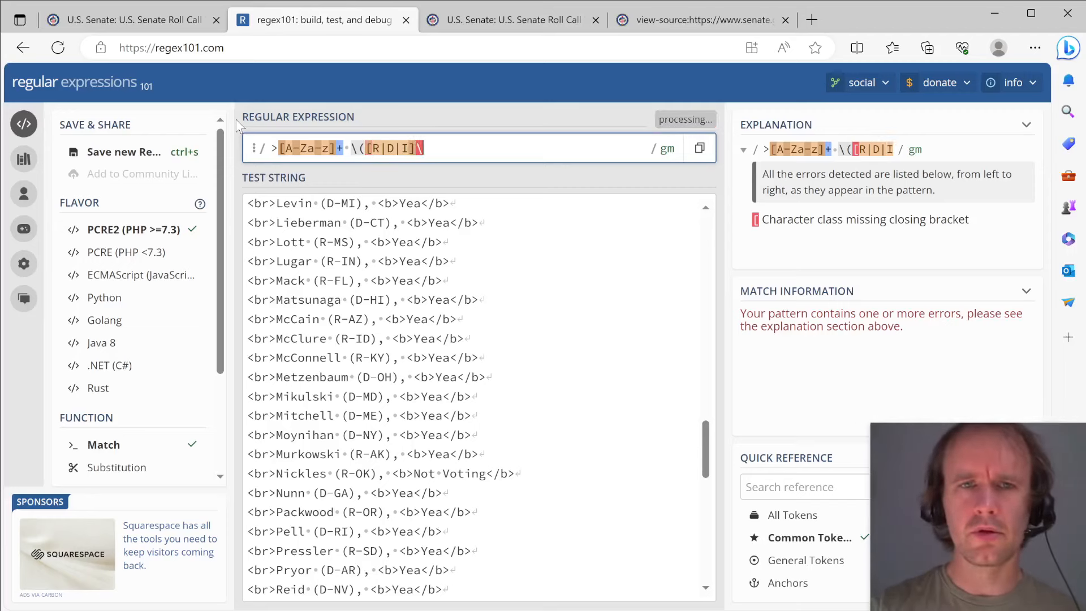
key(BackSpace)
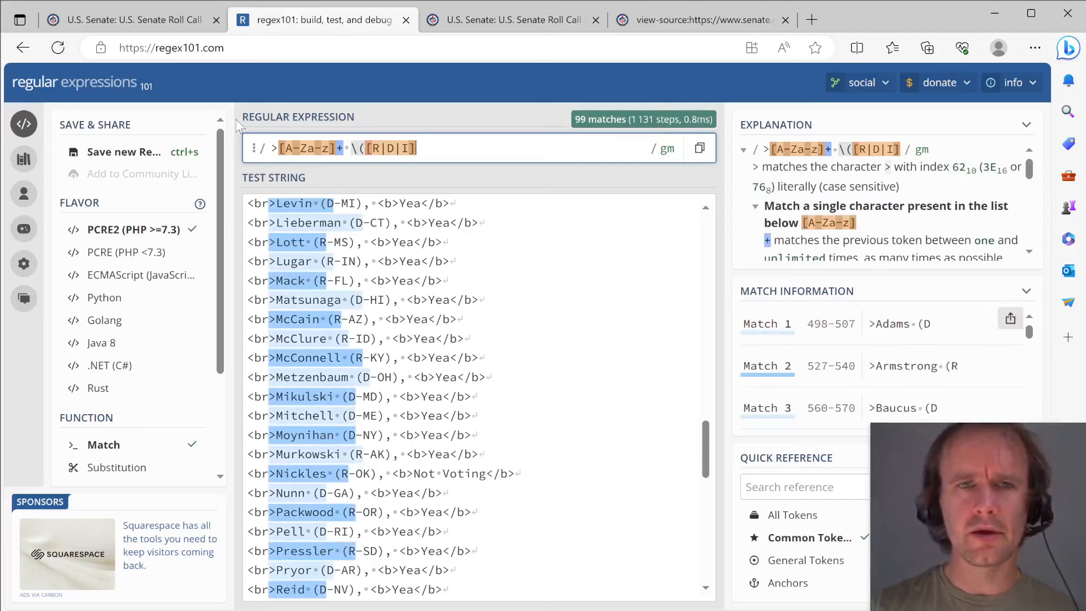
- Append -[A-Z]+\), <b> to the pattern to match the state code, the closing parenthesis and the bold tag
text(-[)
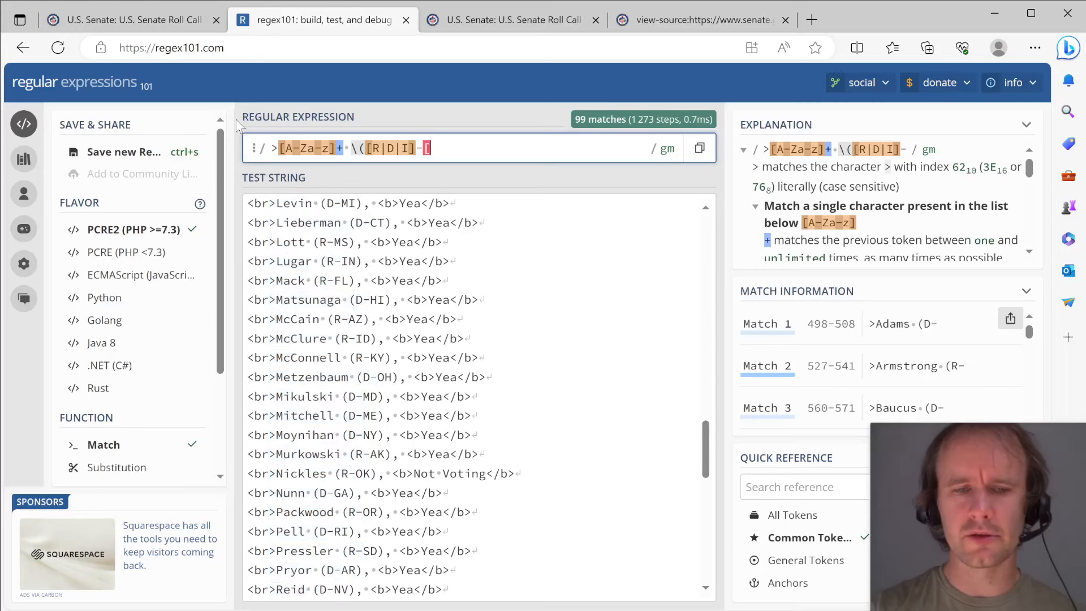
text(A-Z)
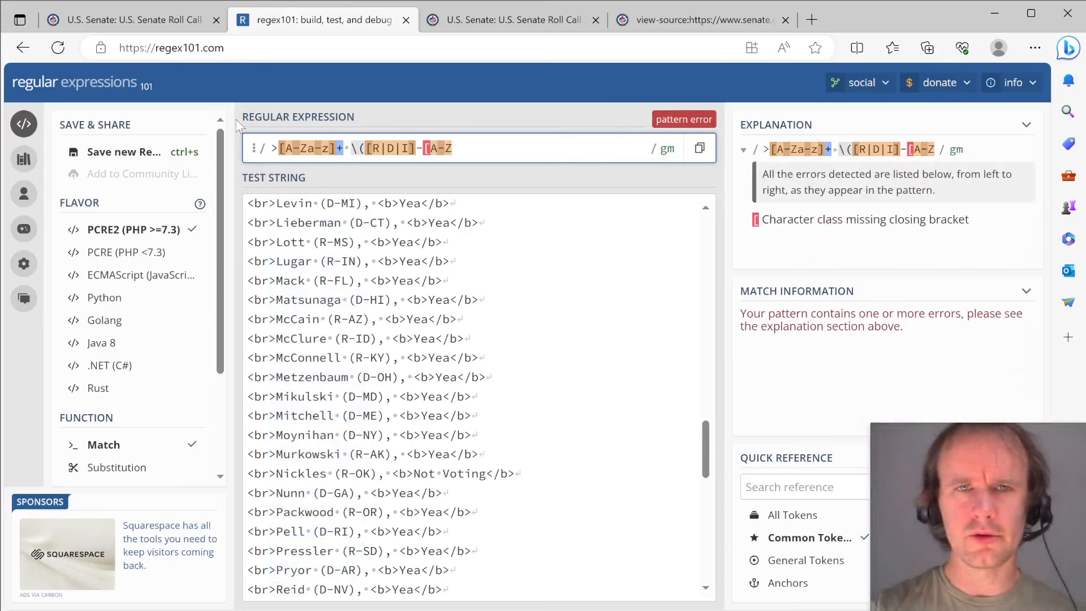
text(]+)
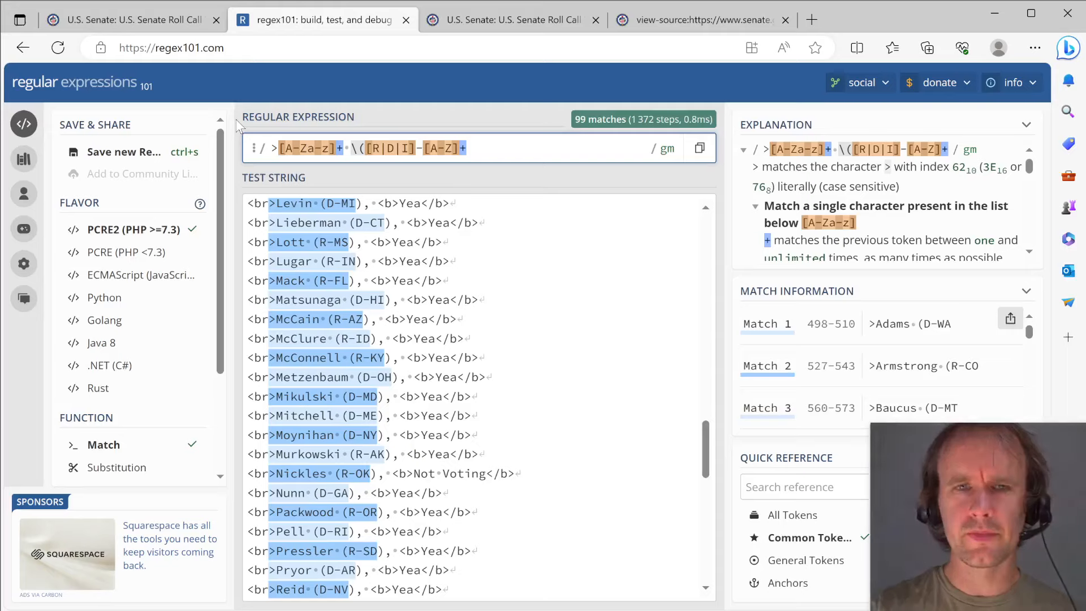
text(\)
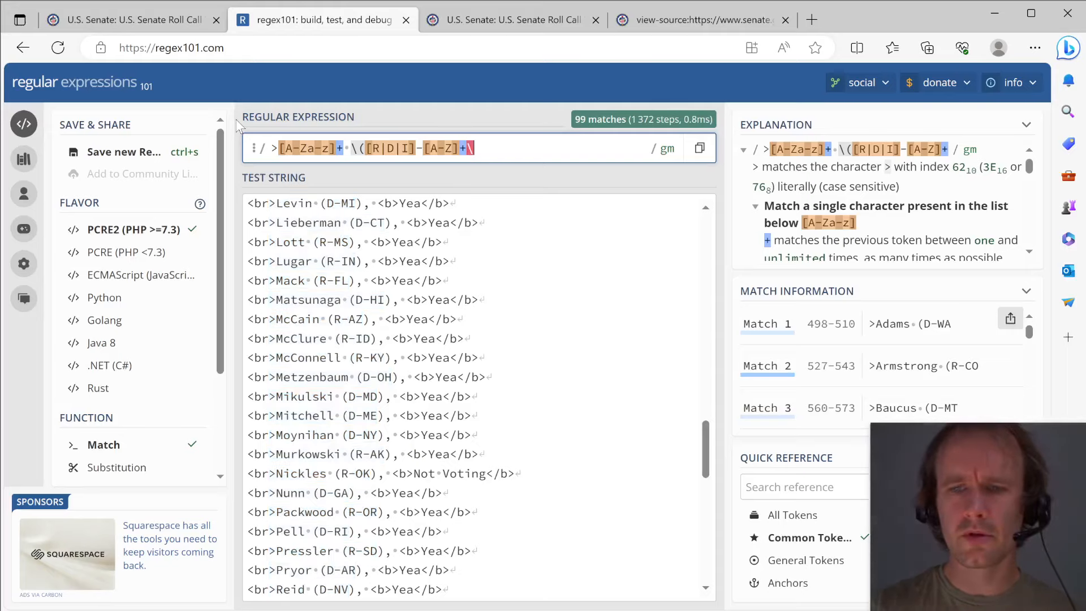
text(), <b>)
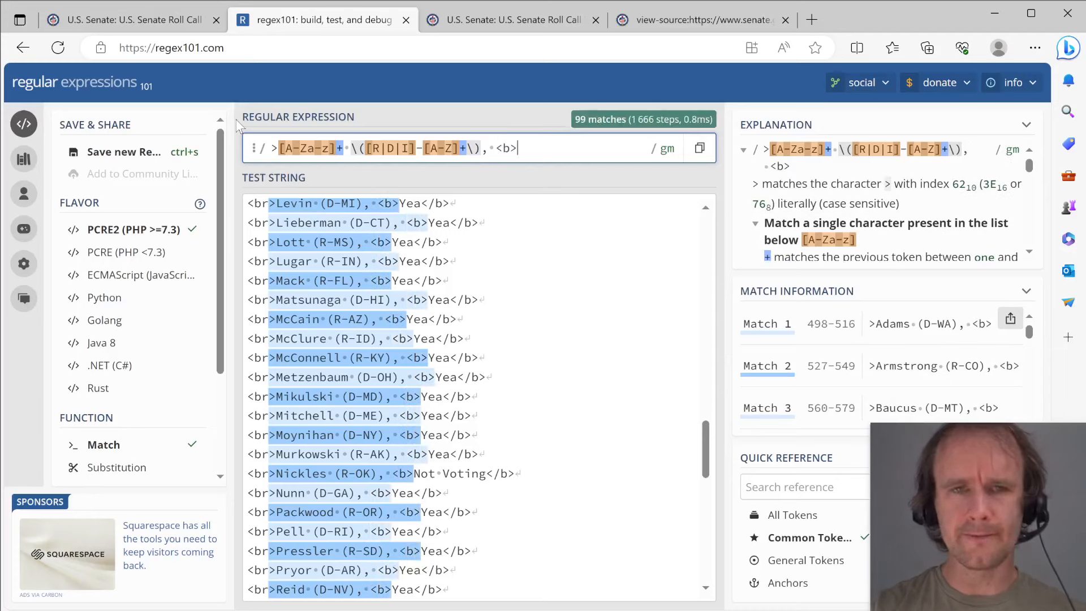
- Append [A-Za-z]+< to the pattern to match the vote text up to the next tag
text([A)
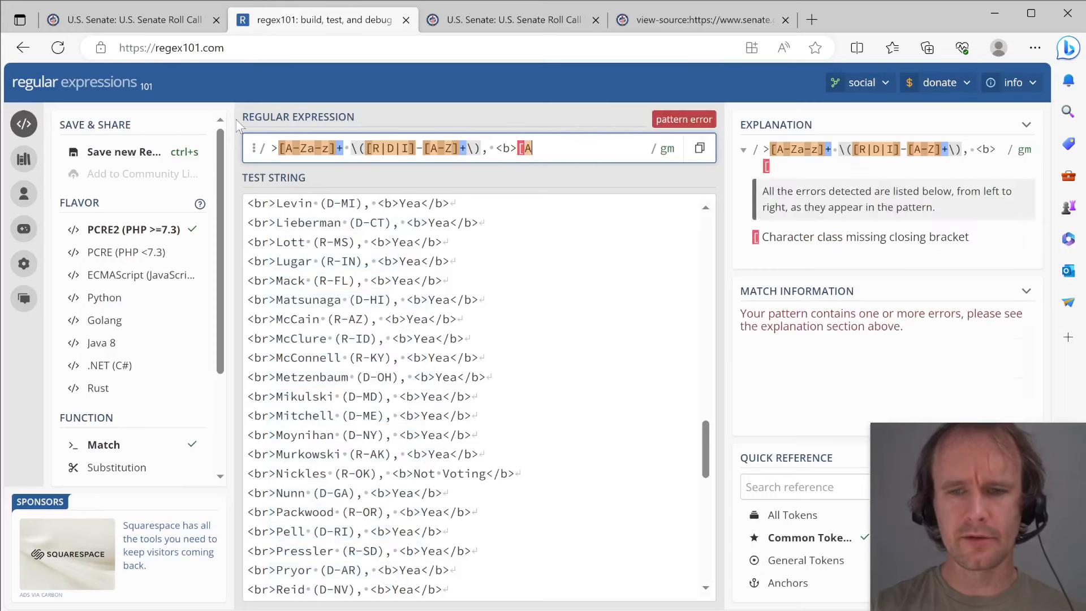
text(-Z]+)
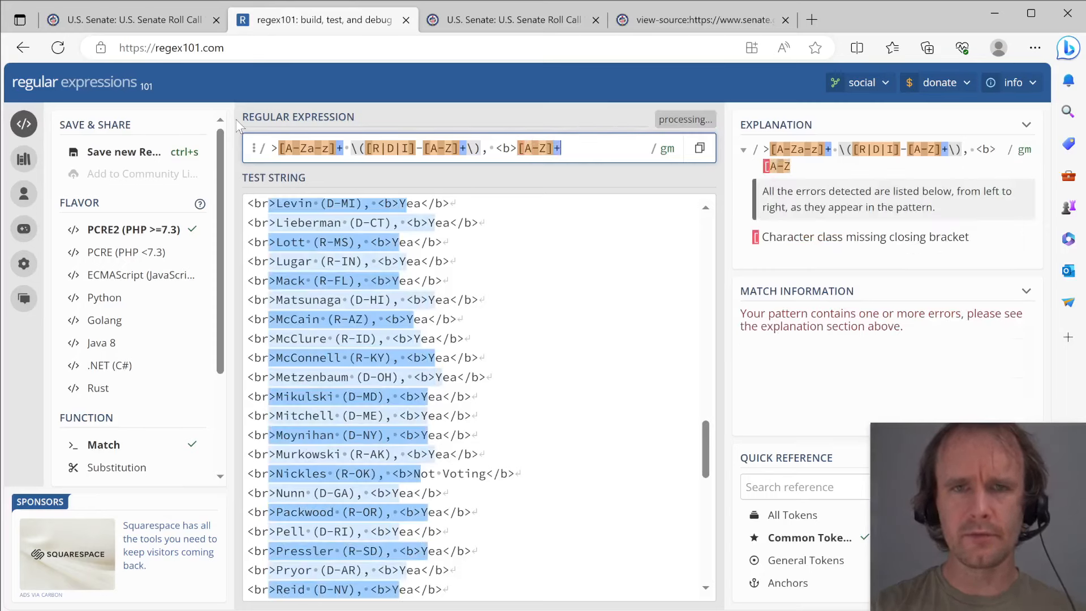
key(BackSpace)
key(BackSpace)
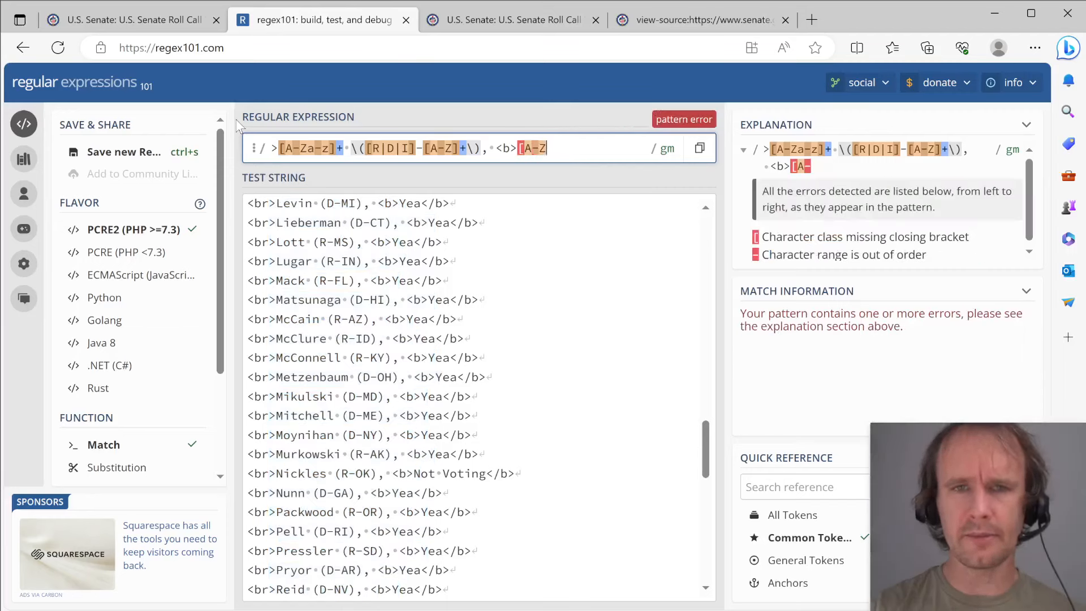
text(a-z]+)
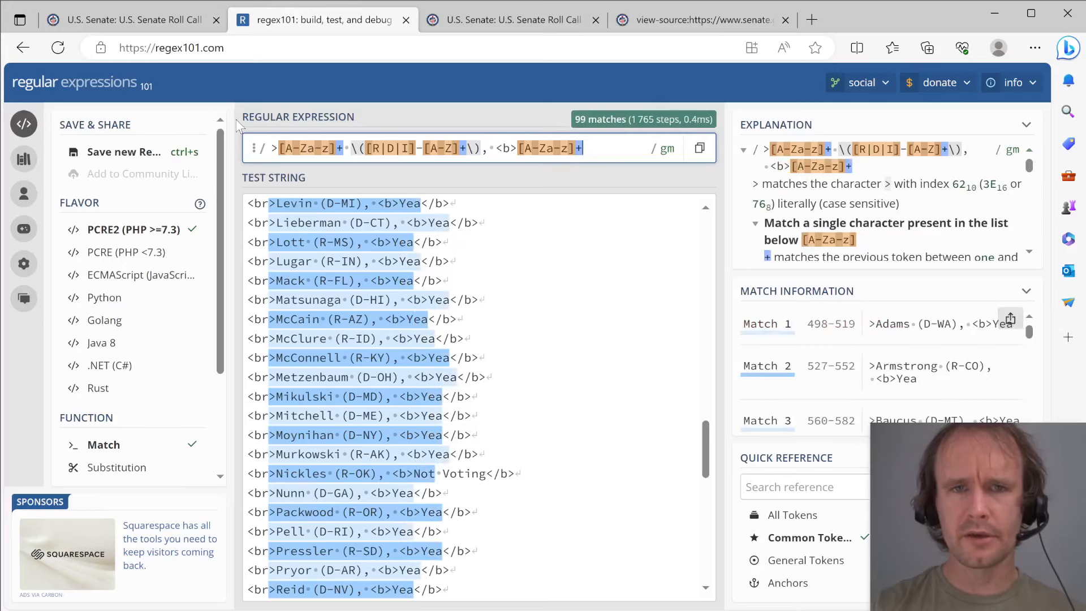
text(<)
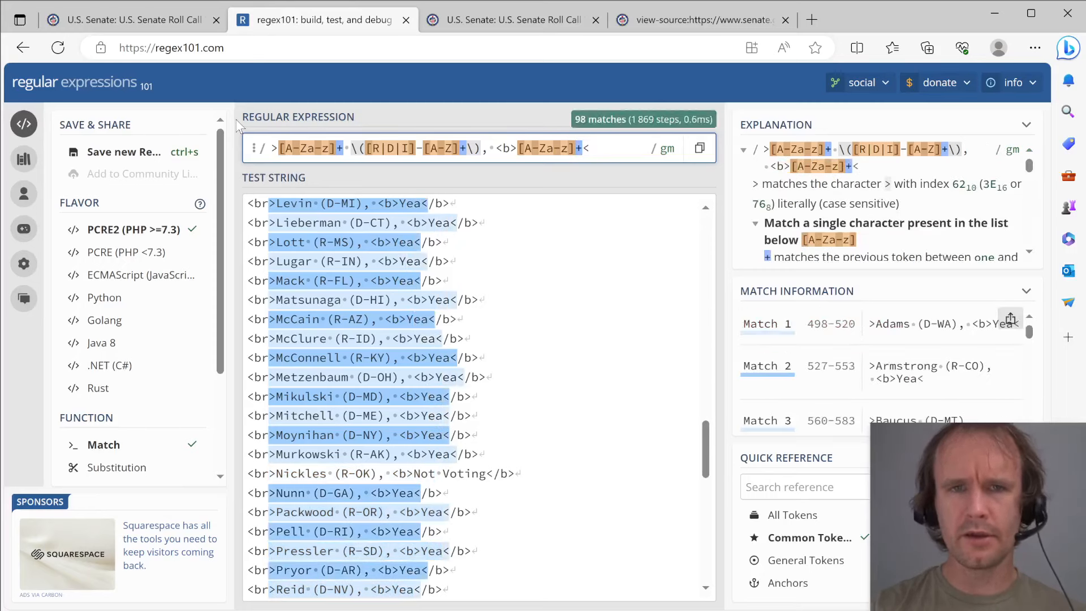
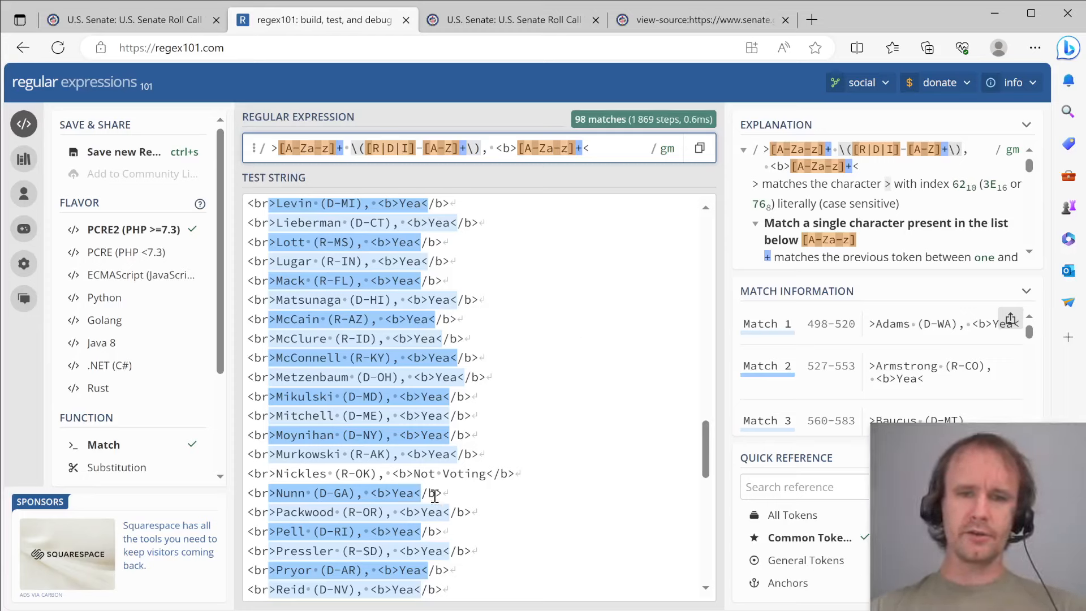
- Add a space to the vote's character class, making it [A-Za-z ], to cover the "Not Voting" entry
drag(414, 475, 485, 475)
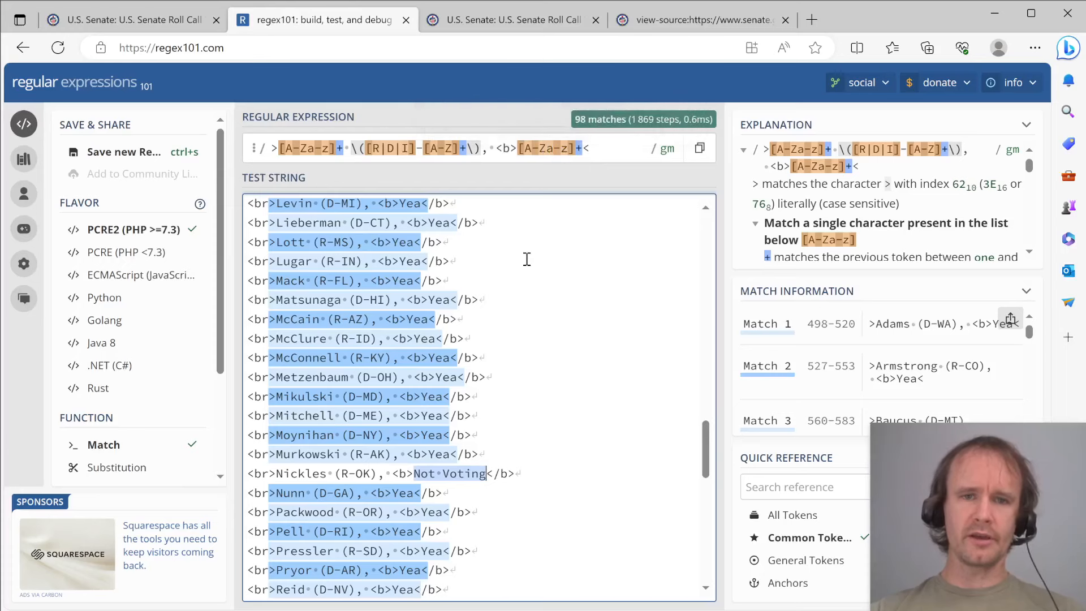
click(429, 453)
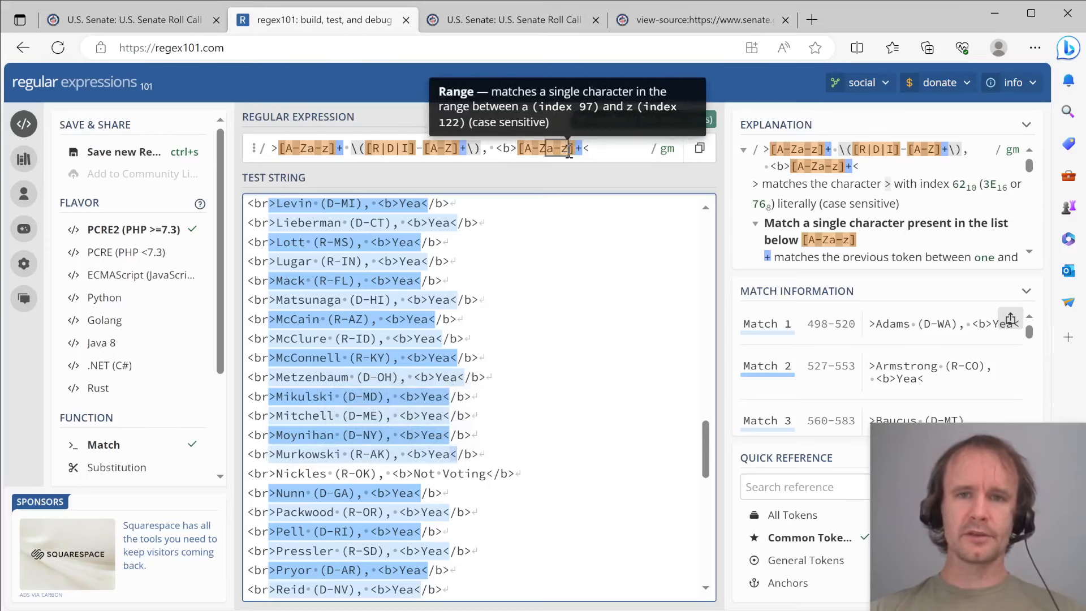
click(570, 152)
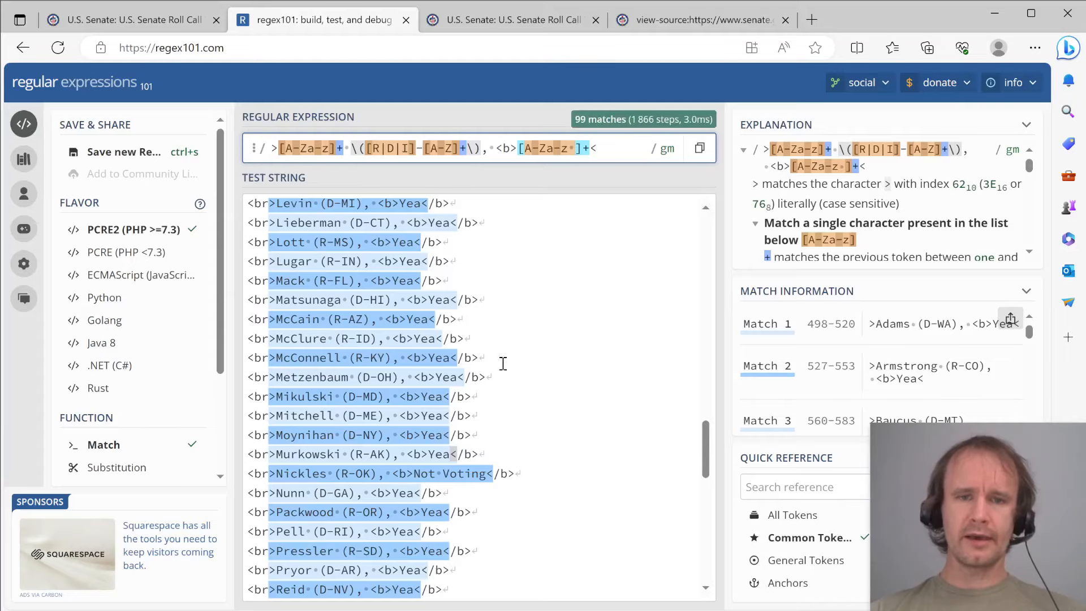
- Check the senator list for unmatched entries and add an apostrophe and a space to the name's character class
scroll(467, 430, down, 6)
scroll(467, 431, up, 7)
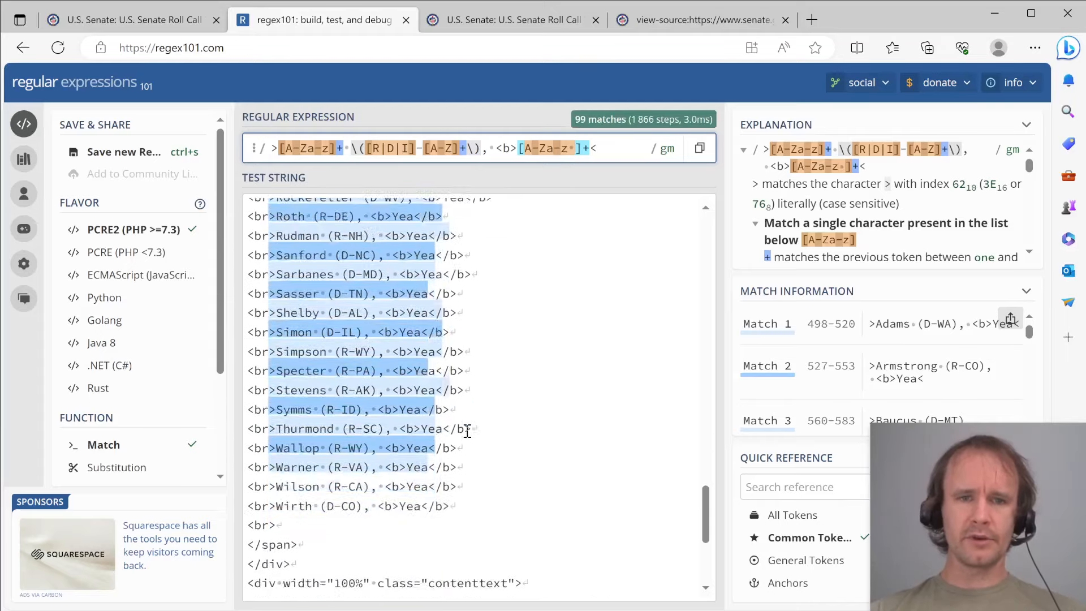
scroll(467, 432, up, 15)
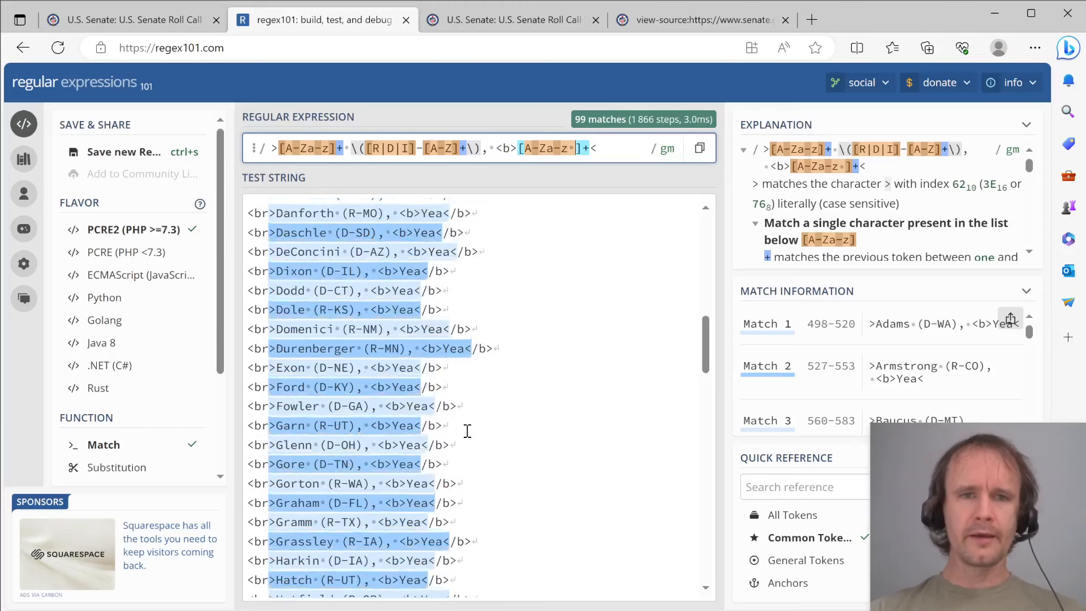
scroll(467, 432, up, 3)
scroll(467, 432, down, 3)
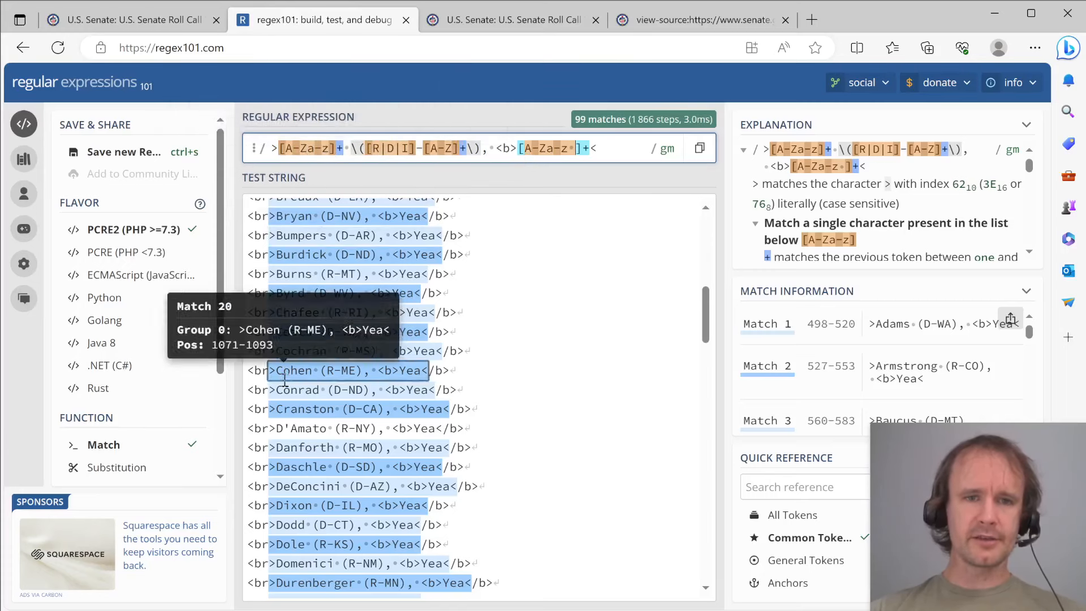
click(291, 428)
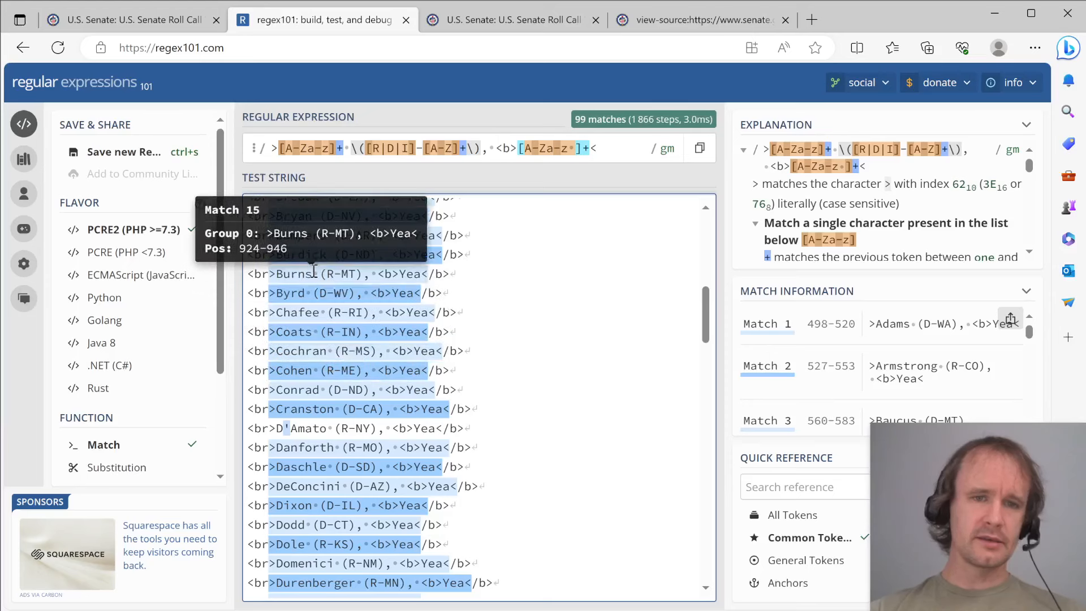
click(333, 150)
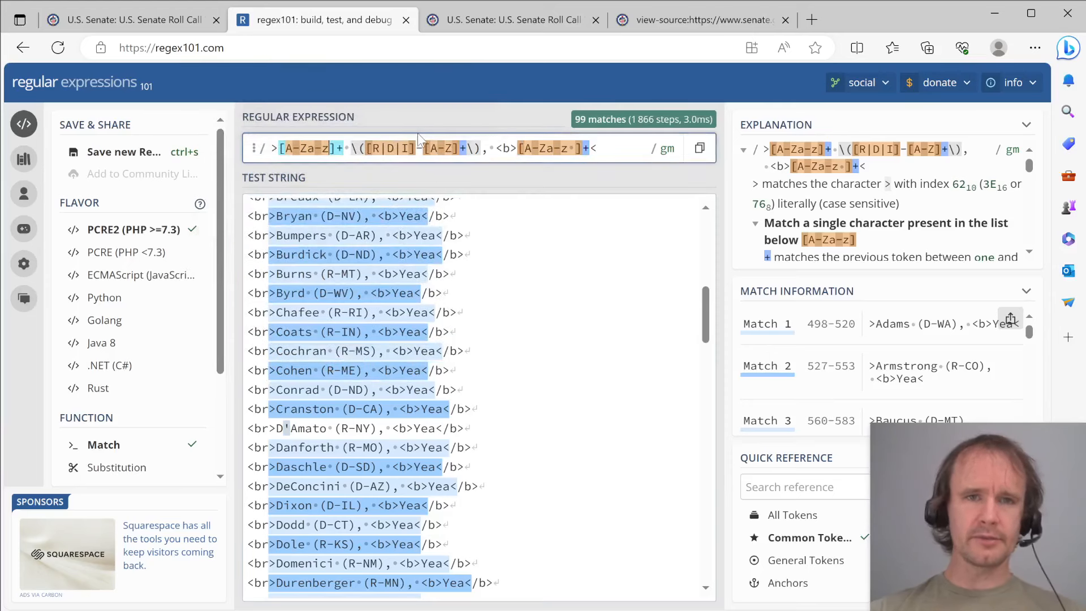
text(')
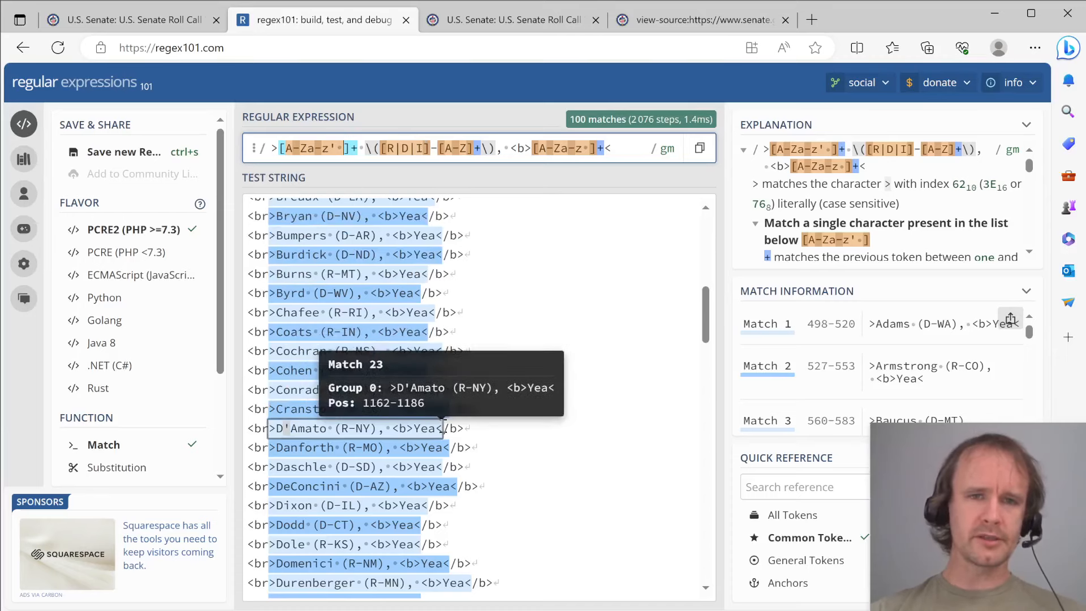
- Review the matches at the start of the senator list and add a hyphen to the name's character class
scroll(443, 425, up, 6)
scroll(442, 425, down, 1)
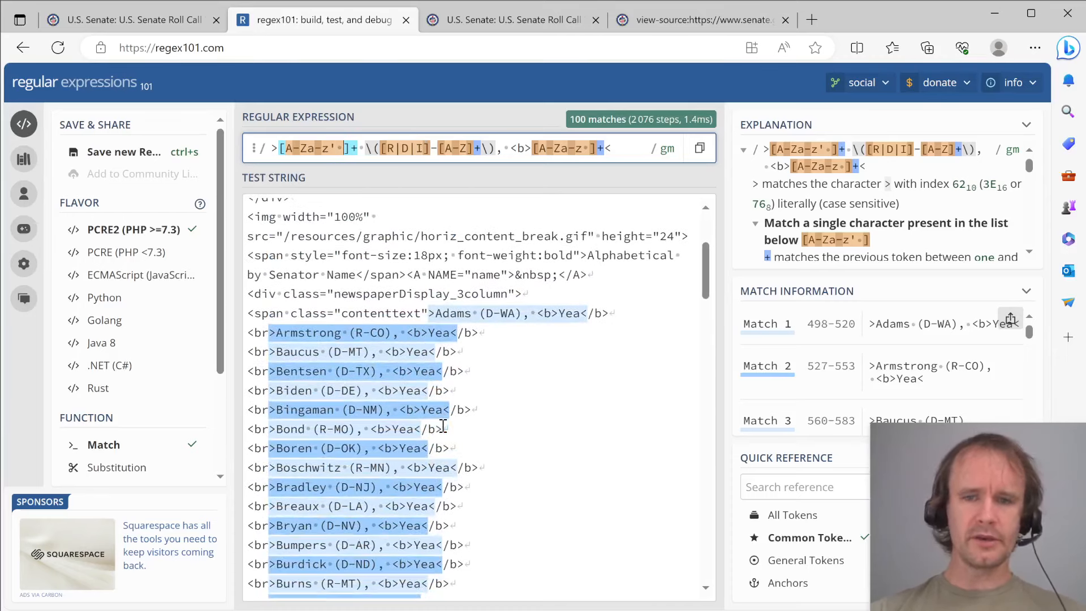
text(-)
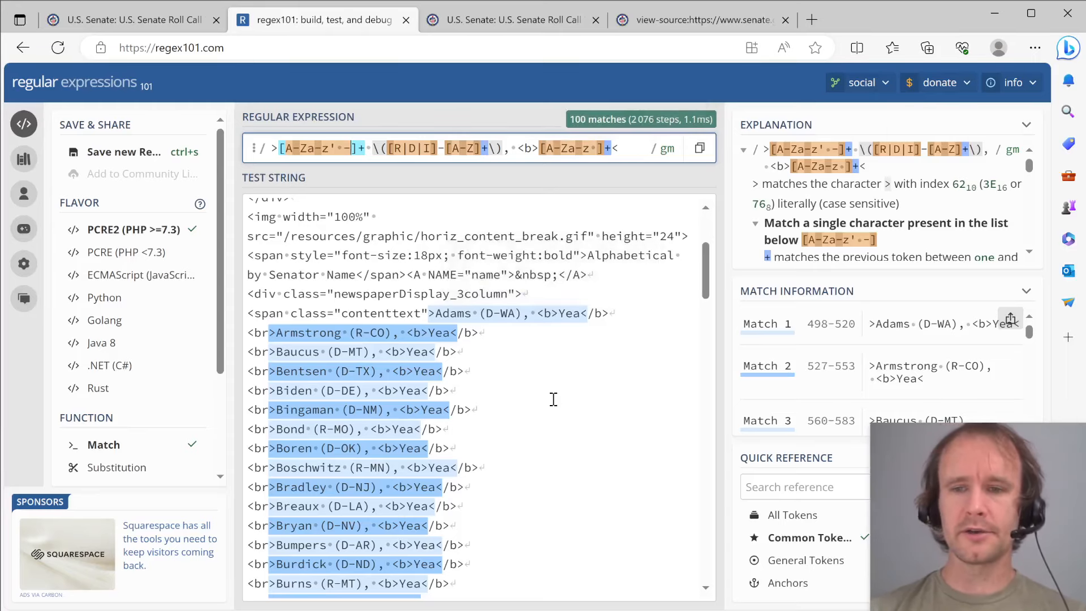
- Review the matches in the senator list and wrap the name's character class and its + in a capturing group
scroll(553, 399, down, 4)
scroll(553, 399, down, 15)
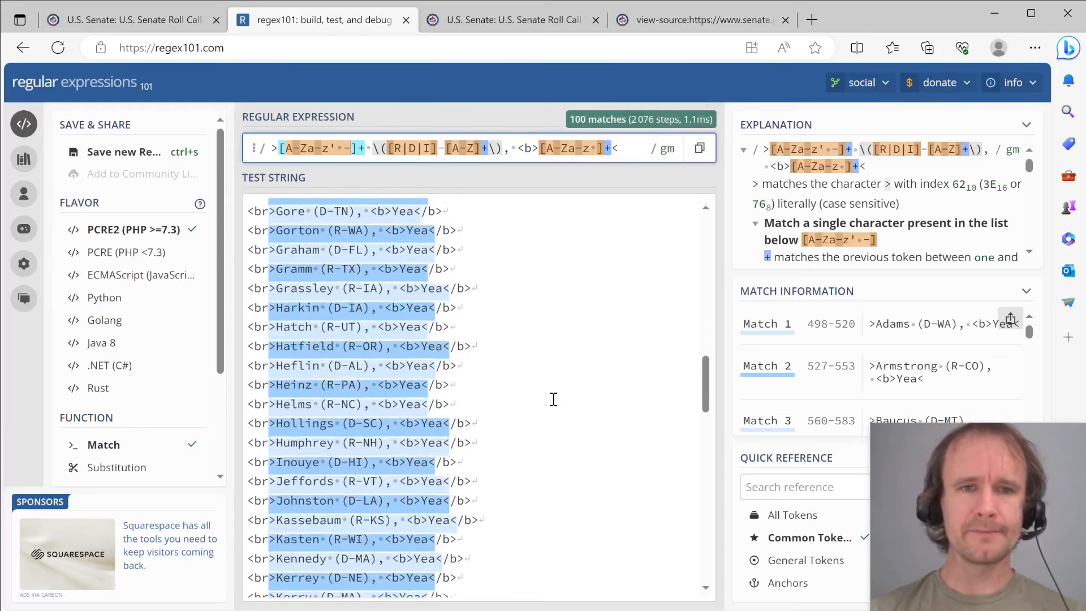
scroll(553, 399, up, 15)
scroll(554, 400, up, 4)
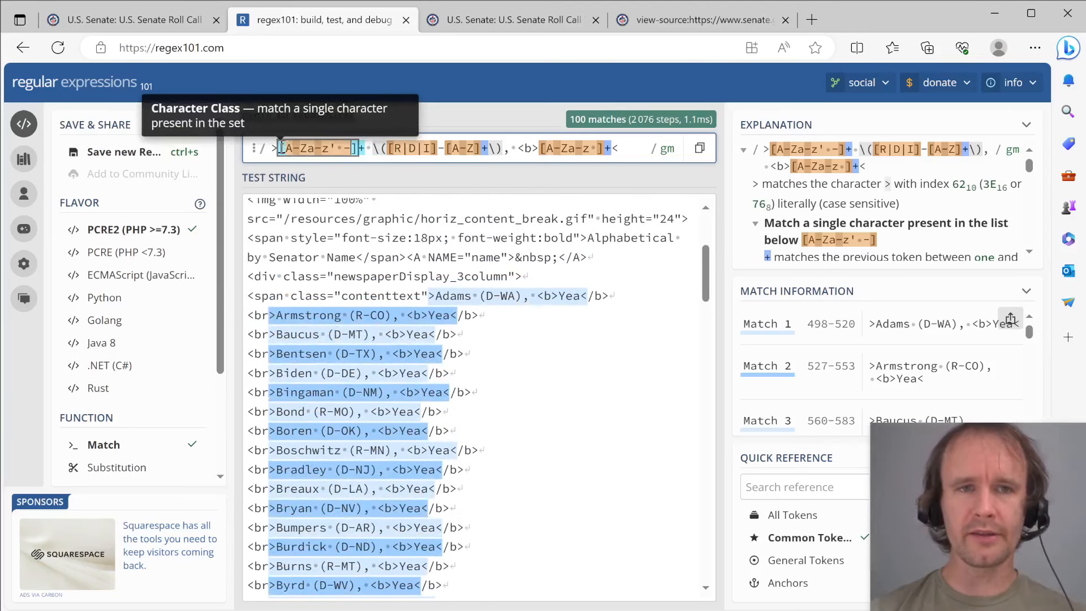
click(279, 148)
text(()
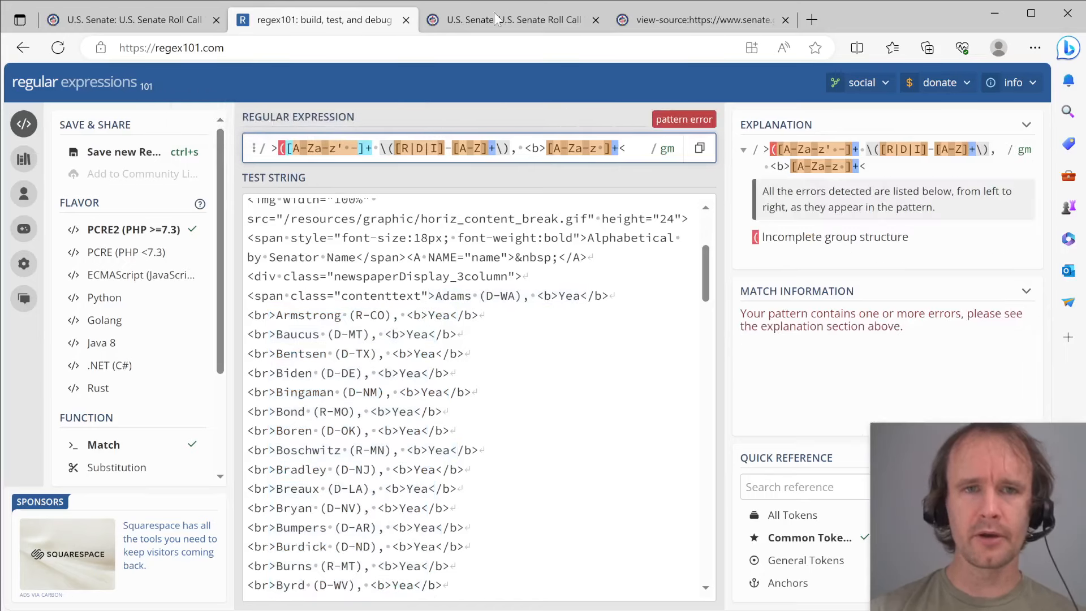
click(372, 148)
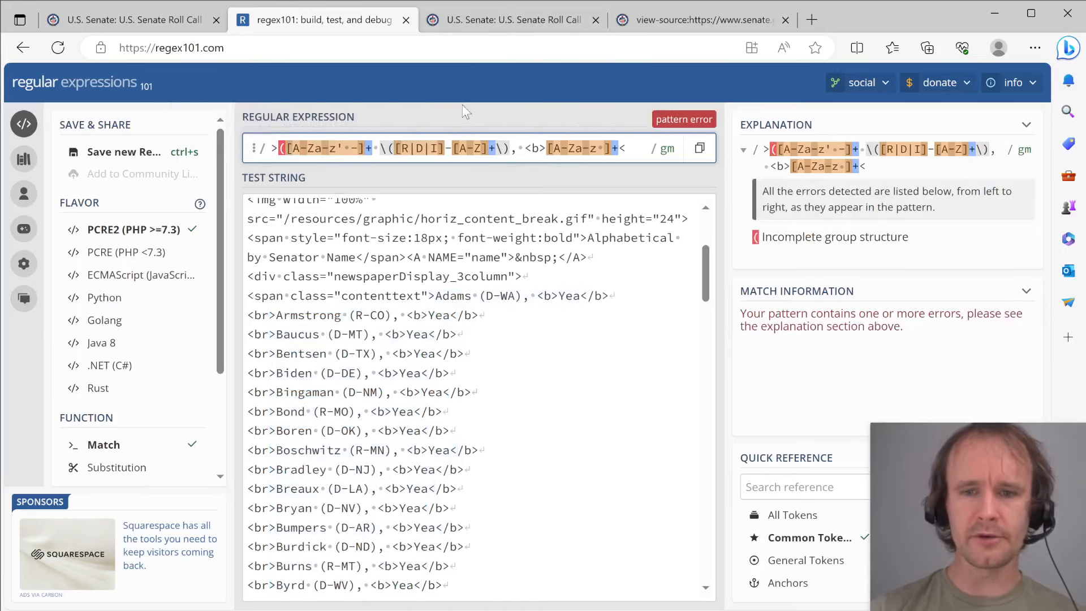
text())
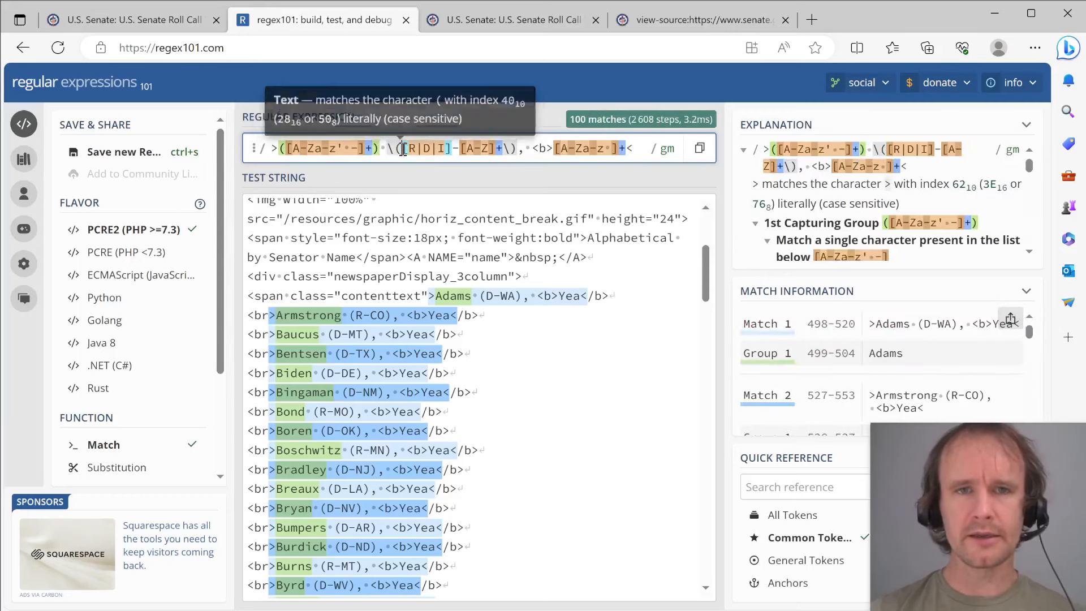
- Wrap the party class [R|D|I] and the state part [A-Z]+ in two separate capturing groups
click(402, 148)
text(()
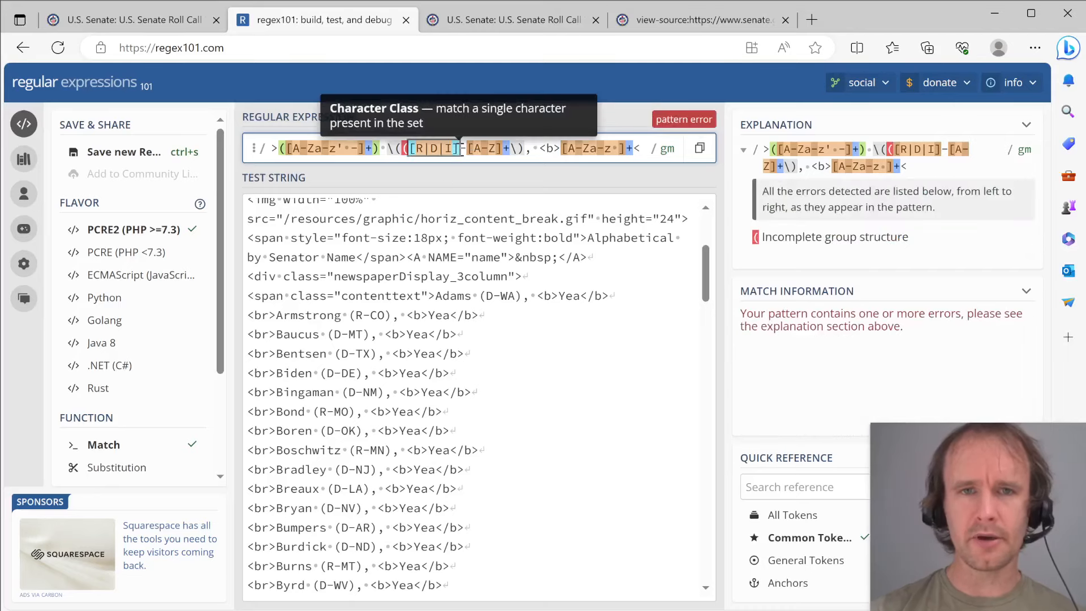
click(471, 148)
text())
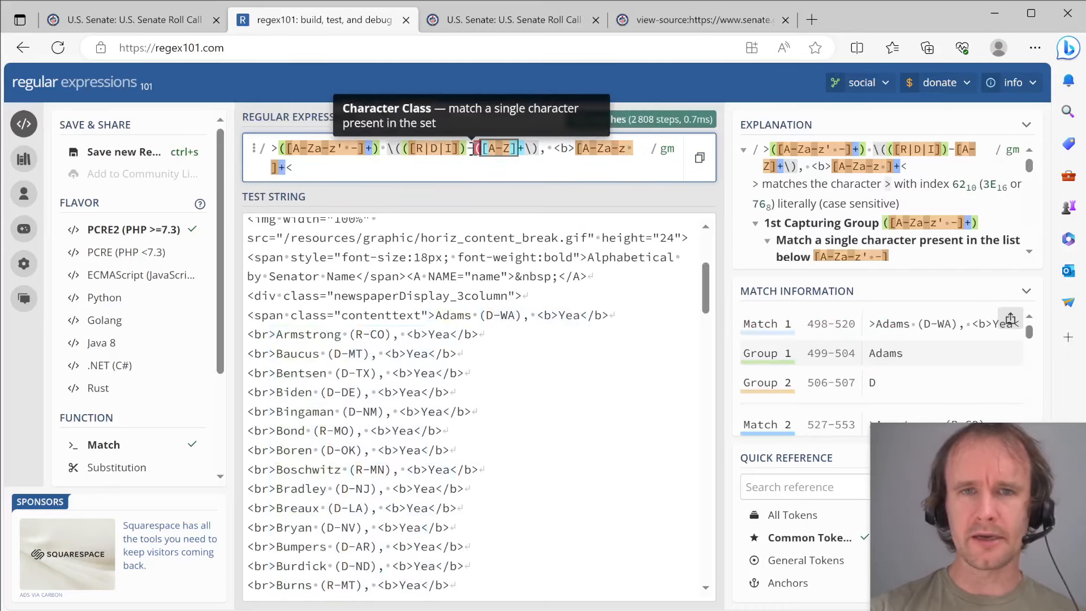
key(Right)
text(()
key(Right)
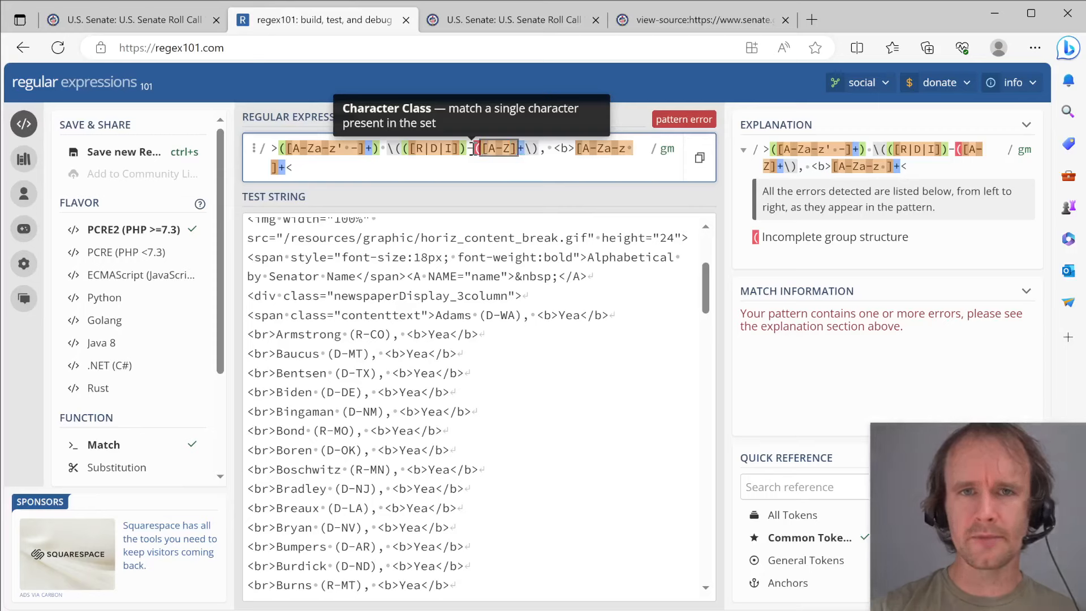
text())
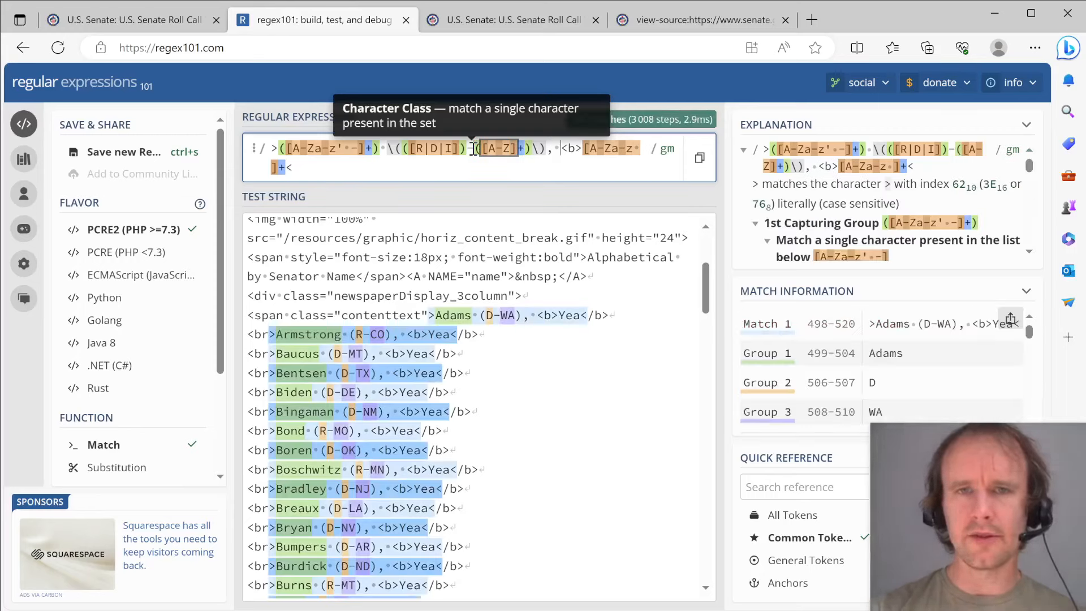
- Wrap the vote part [A-Za-z ]+ in a capturing group and check the captured groups in the senator list
key(Right)
key(Right)
key(Right)
text(()
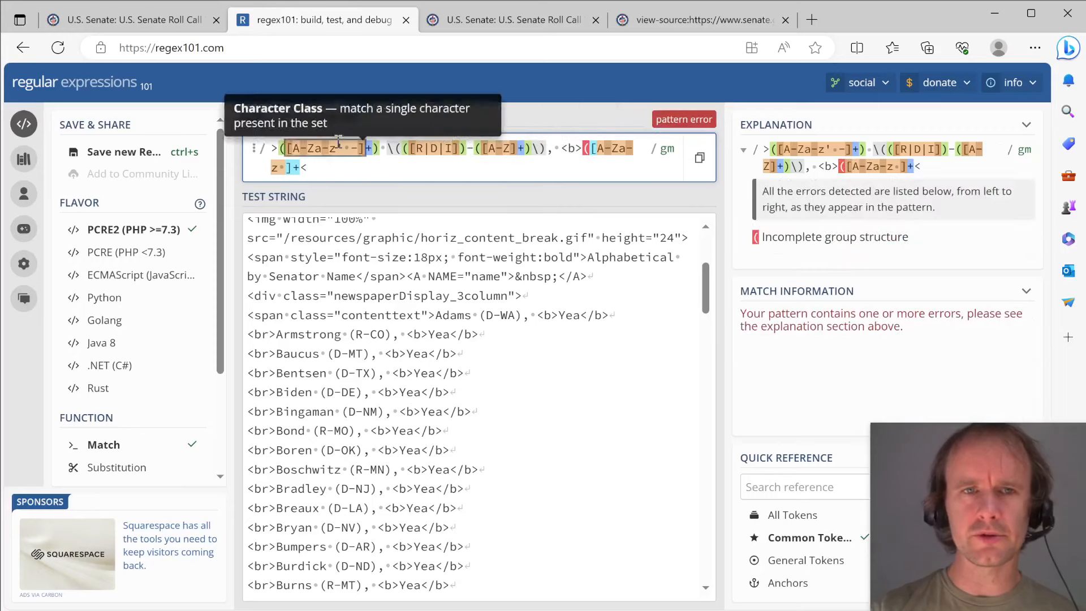
click(306, 167)
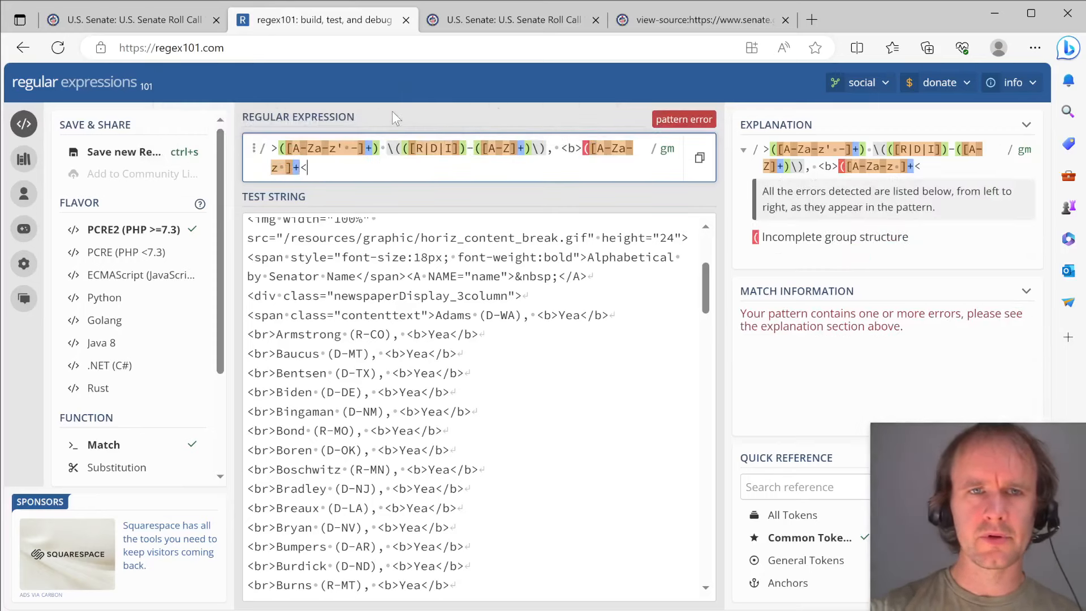
key(Left)
text())
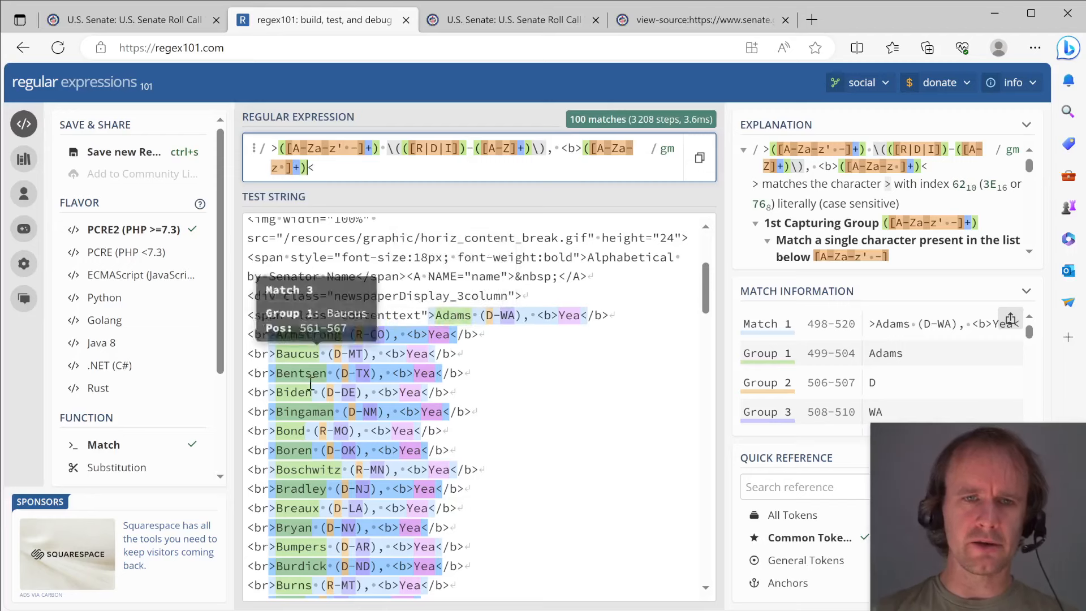
mouse_move(440, 320)
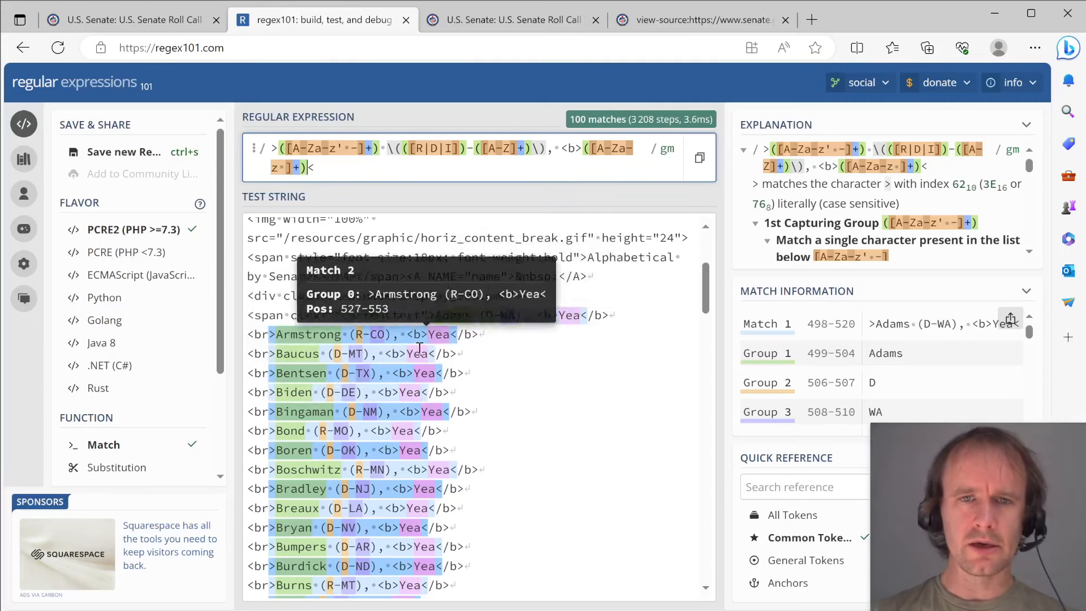
mouse_move(440, 407)
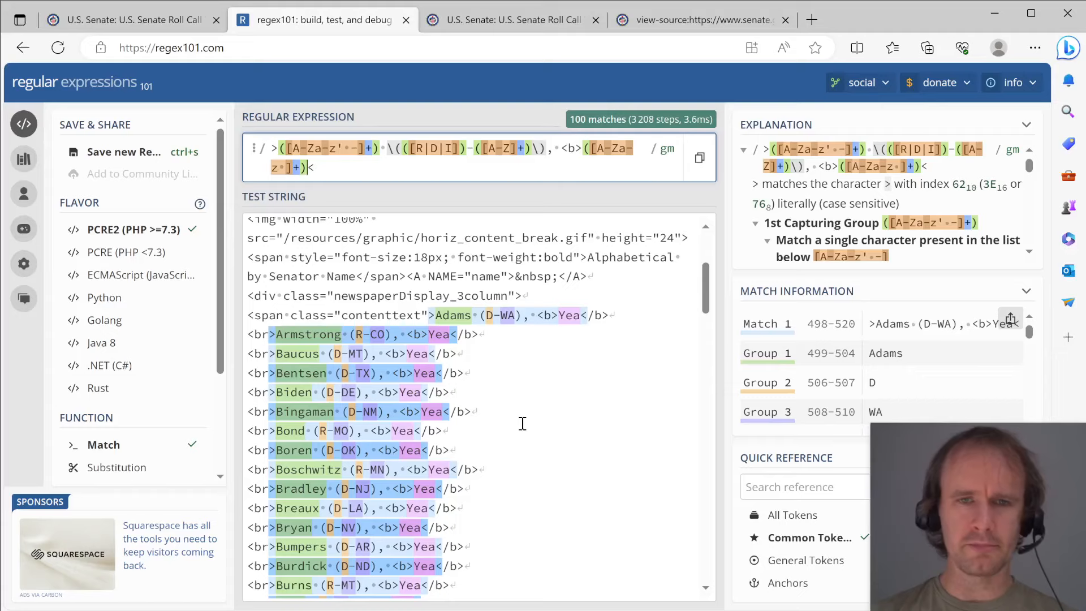
scroll(521, 423, down, 8)
scroll(522, 423, up, 10)
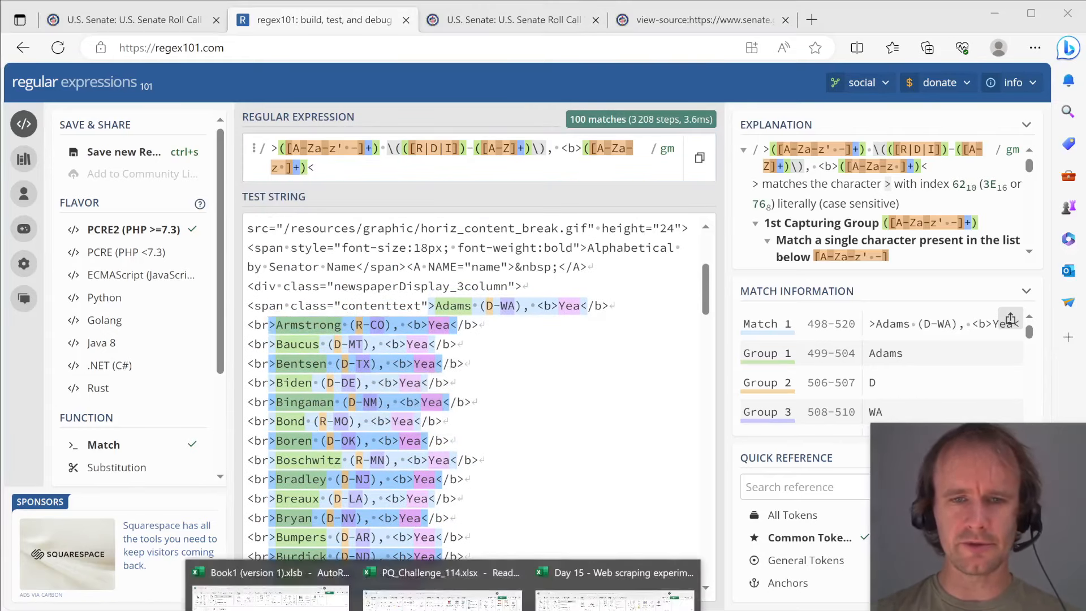
- Switch to the Day 15 web scraping workbook in Excel and highlight the party class [R|D|I] in B2's Python pattern
click(615, 586)
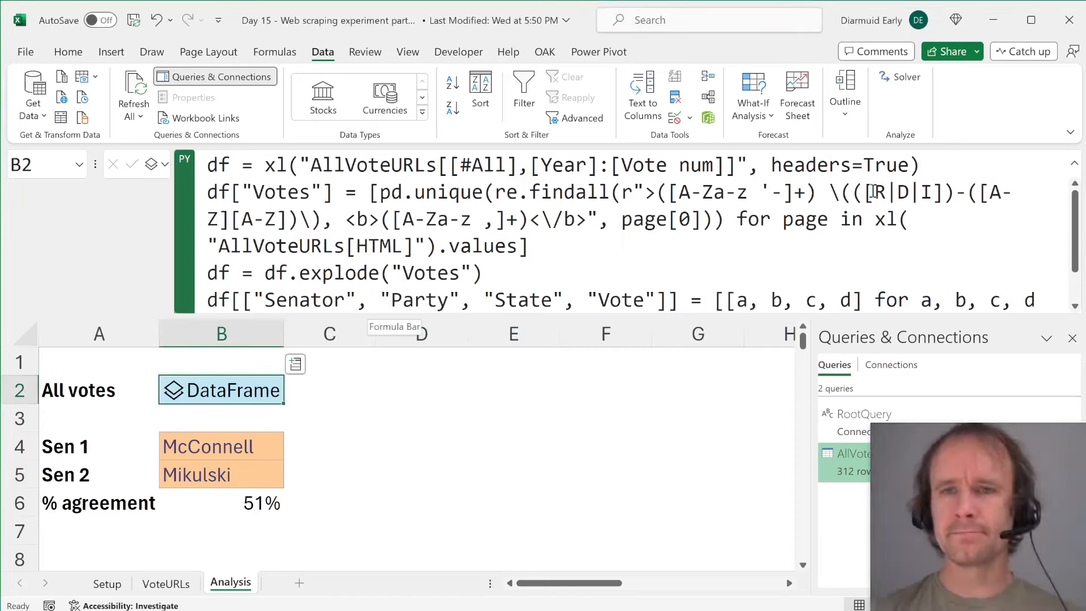
drag(864, 191, 947, 189)
key(ctrl+Return)
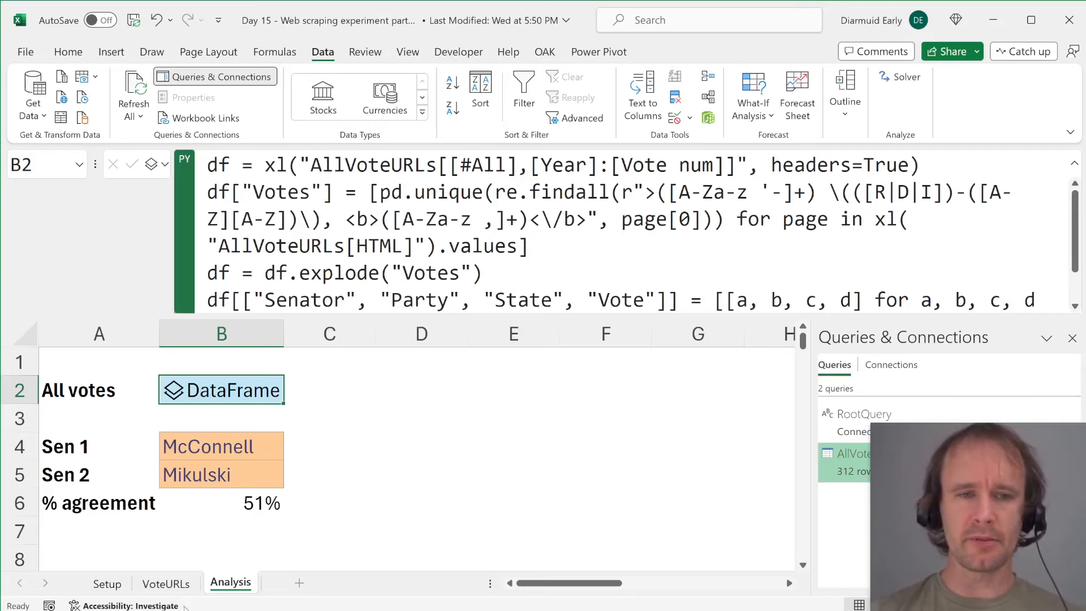
- Select the HTML column data on the VoteURLs sheet to show the findall source, and return to the Analysis sheet
click(165, 583)
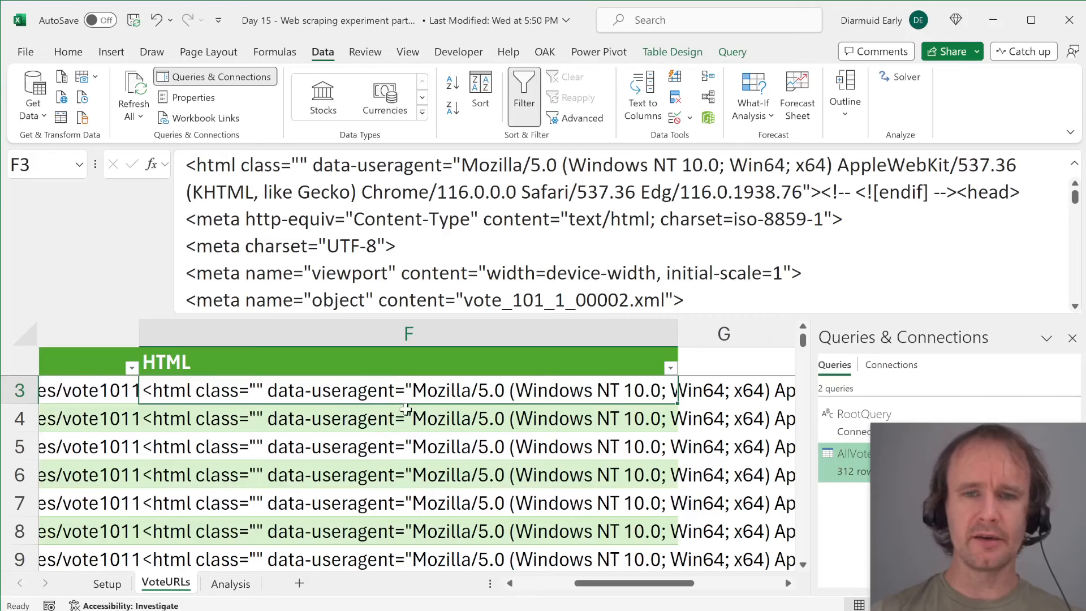
key(ctrl+space)
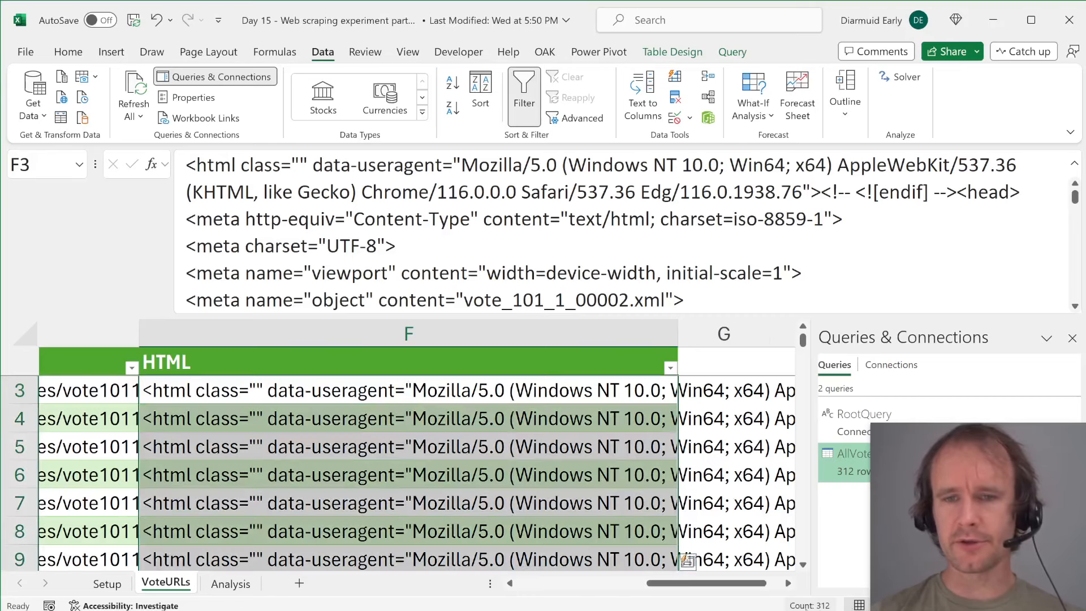
key(ctrl+Page_Down)
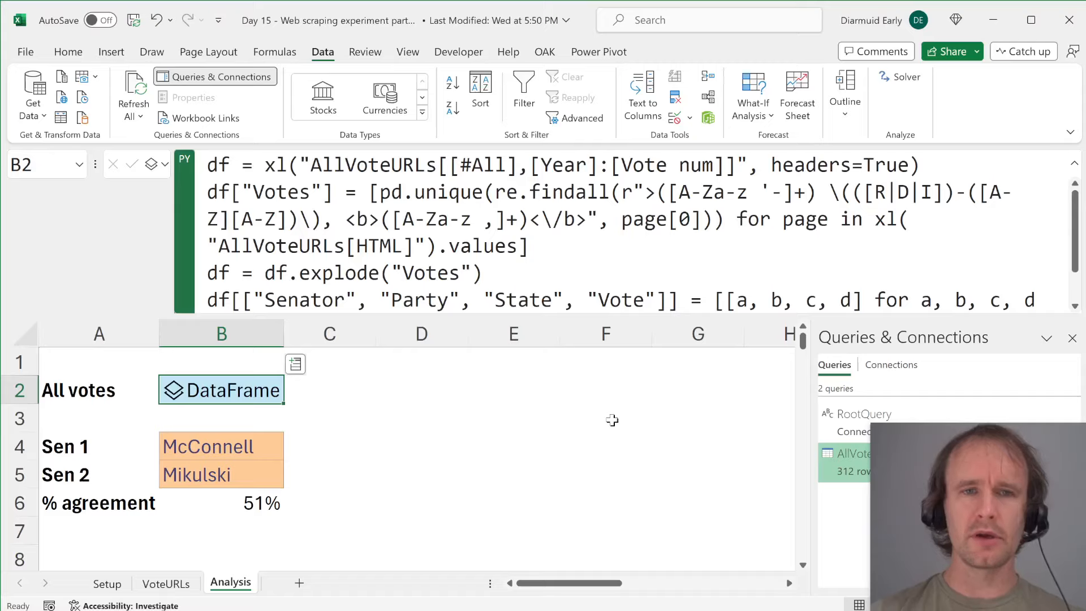
- Check the DataFrame's dimensions with a Python formula df.shape in C2, view its output card and clear the cell
key(Right)
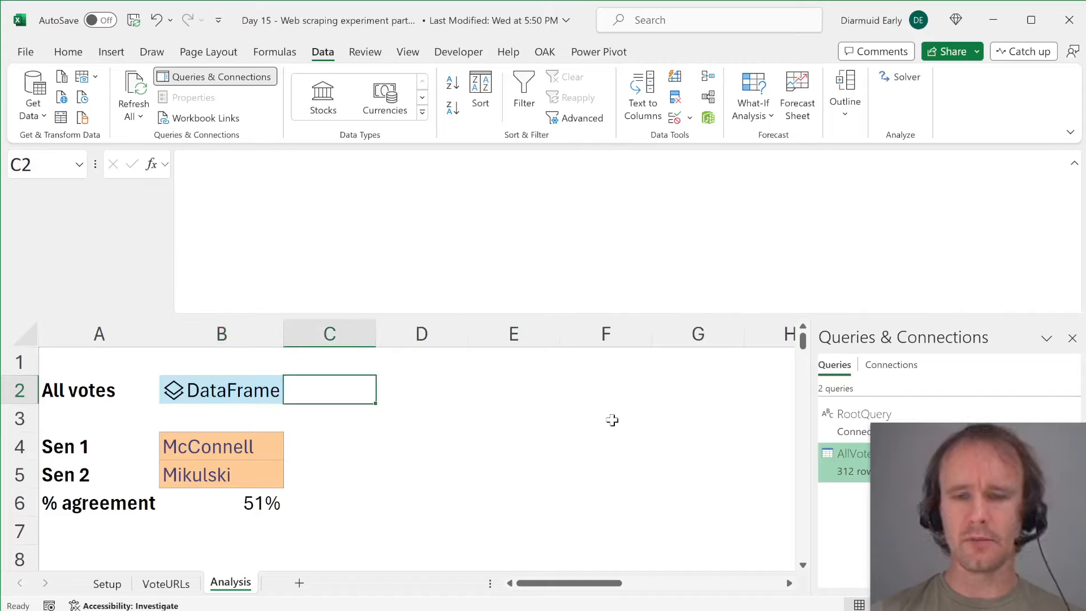
text(=py)
key(Tab)
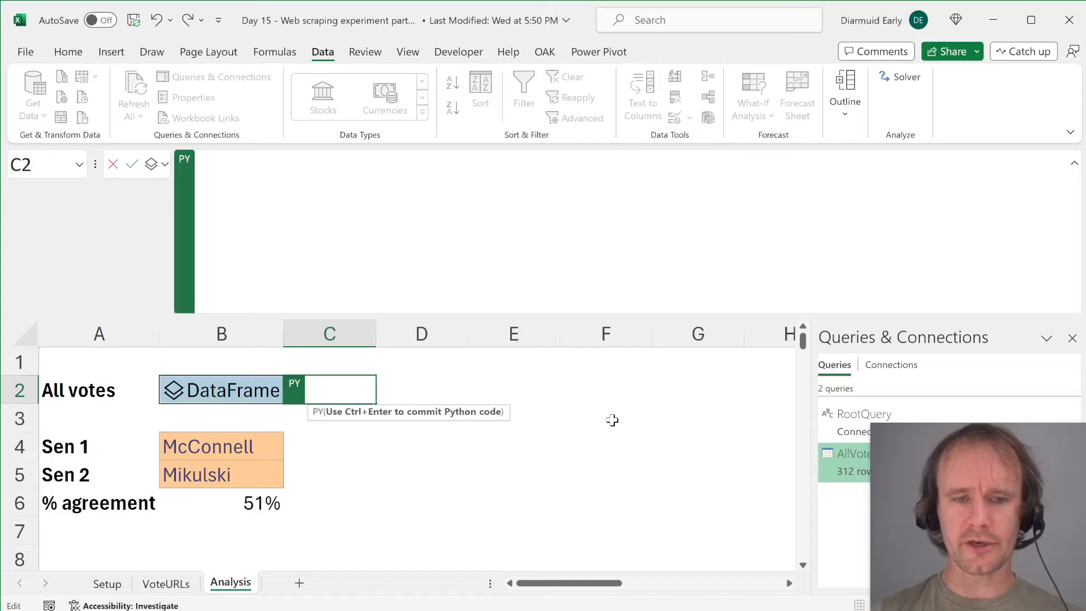
text(df.shape)
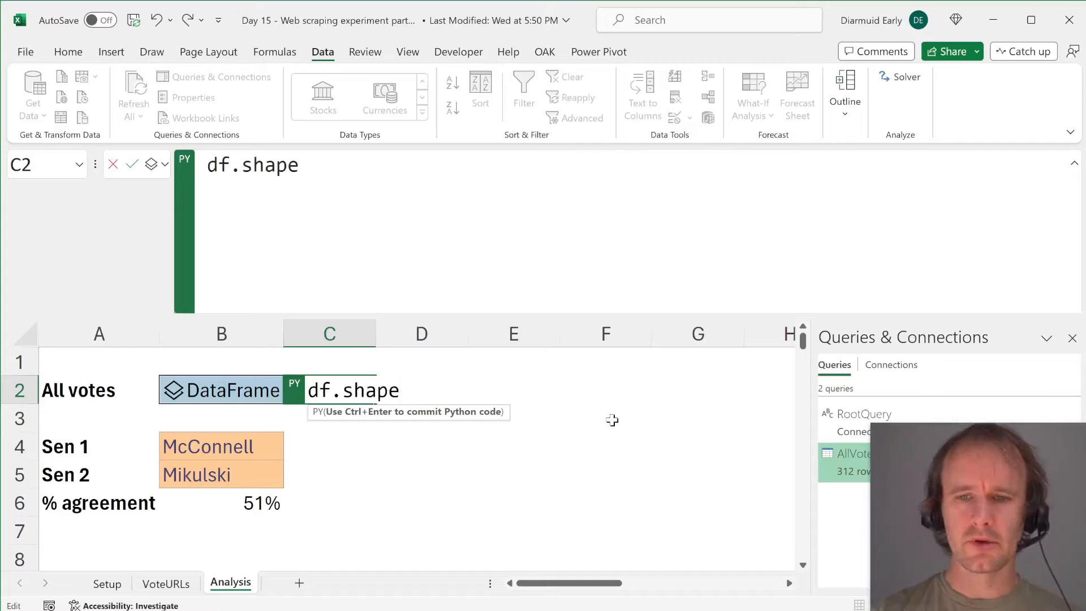
key(ctrl+Return)
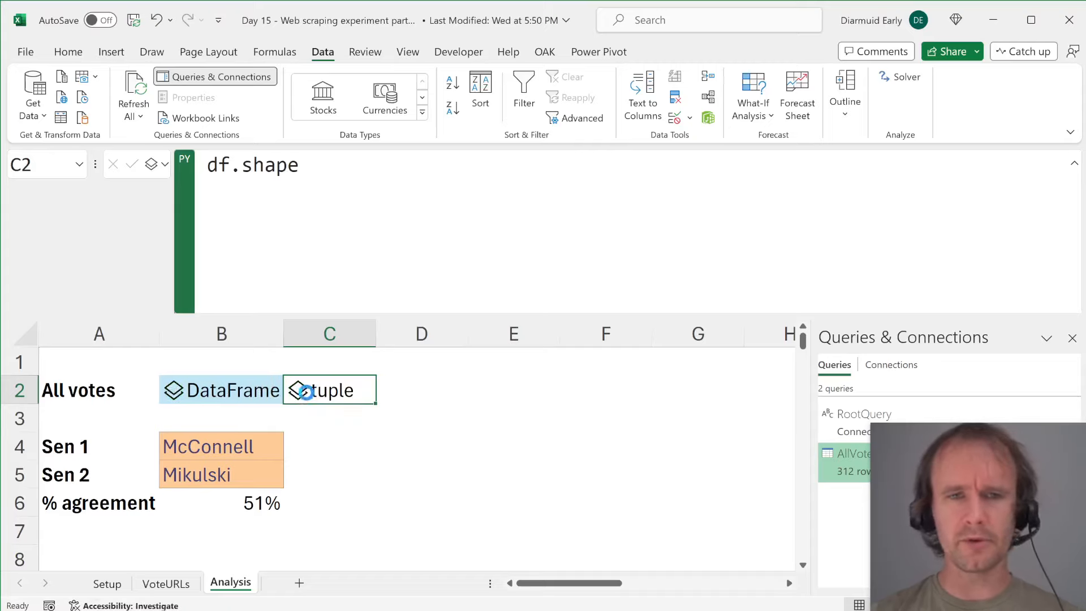
click(298, 390)
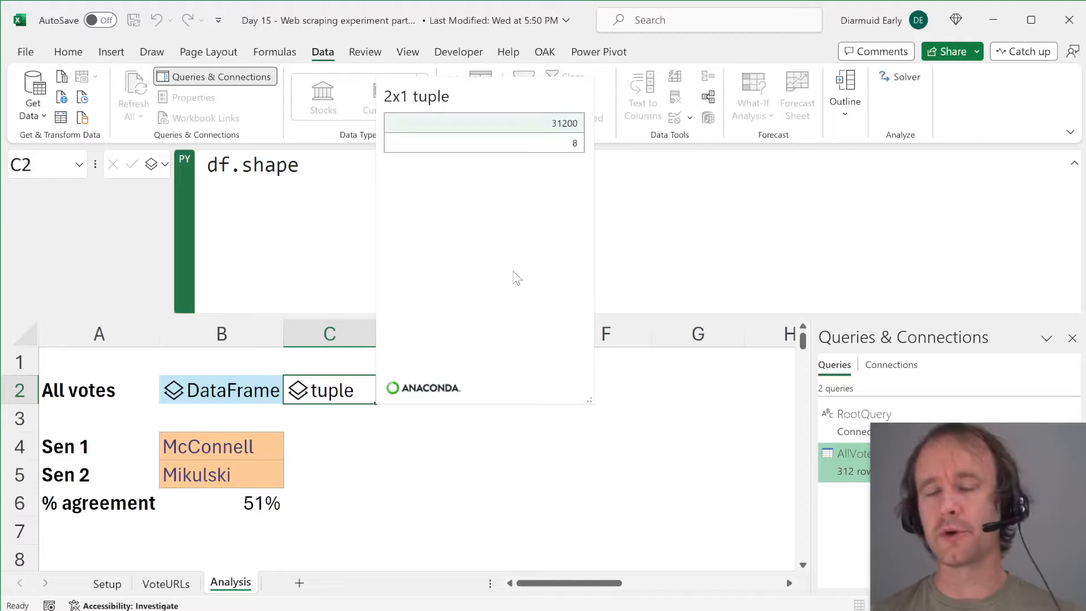
click(310, 376)
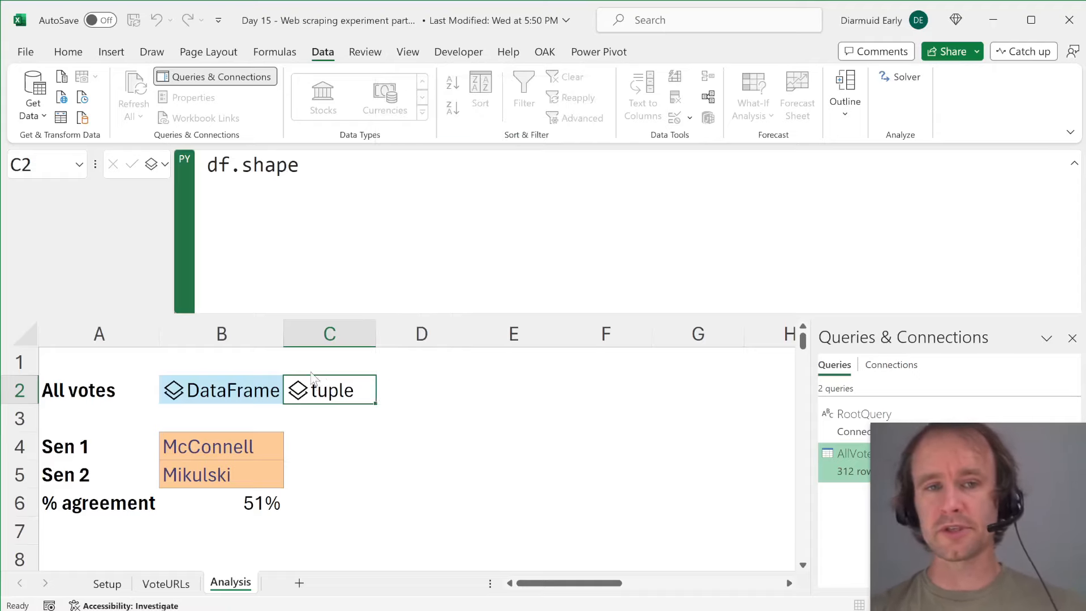
key(Delete)
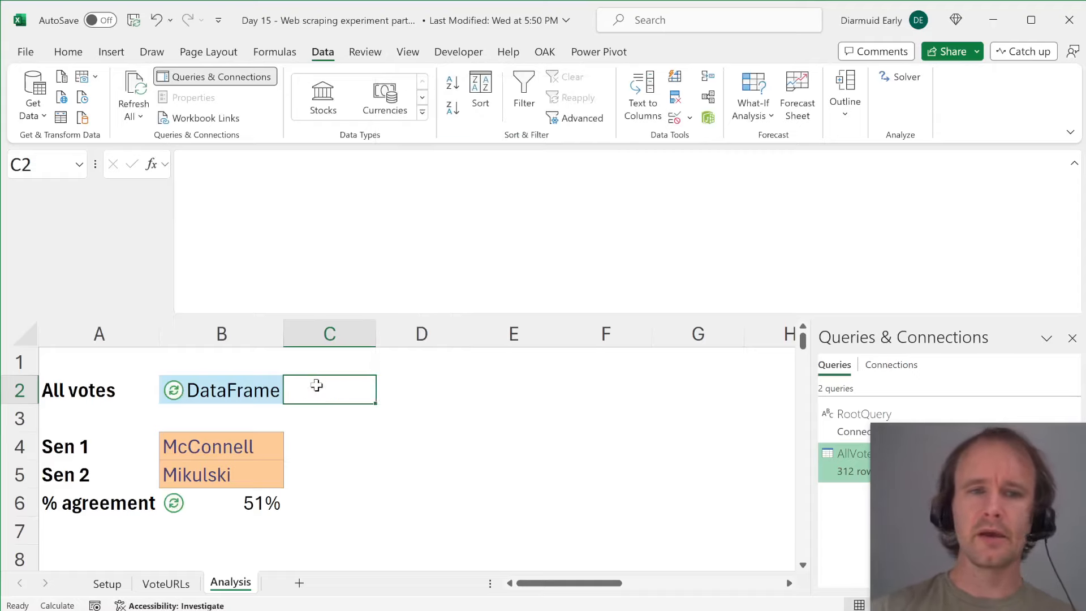
- Highlight the start of the df = xl("AllVoteURLs...") line in B2's Python code and leave the code unedited
key(Left)
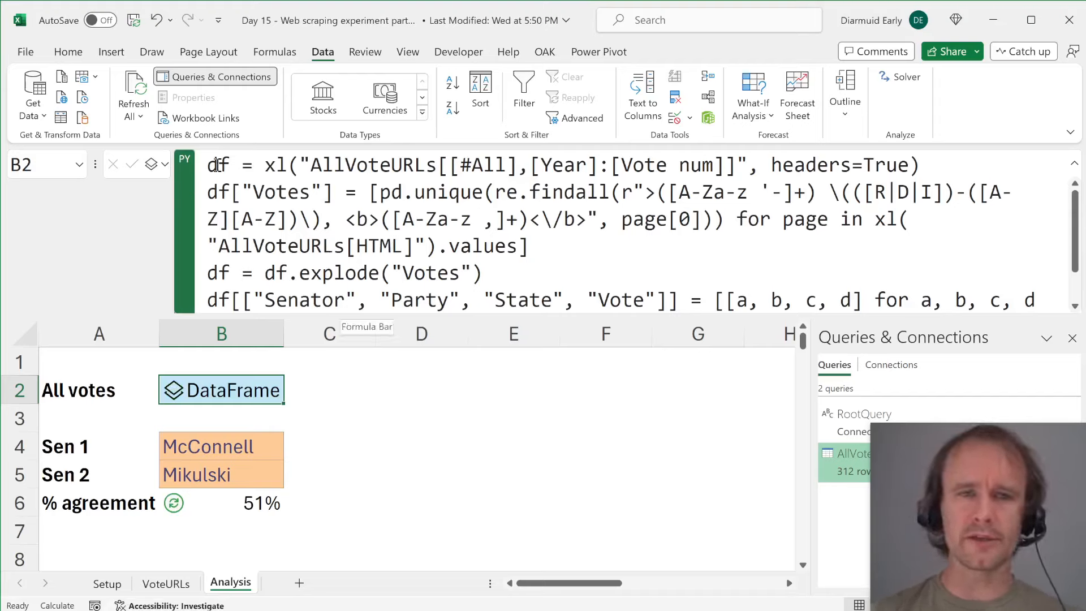
drag(216, 164, 459, 156)
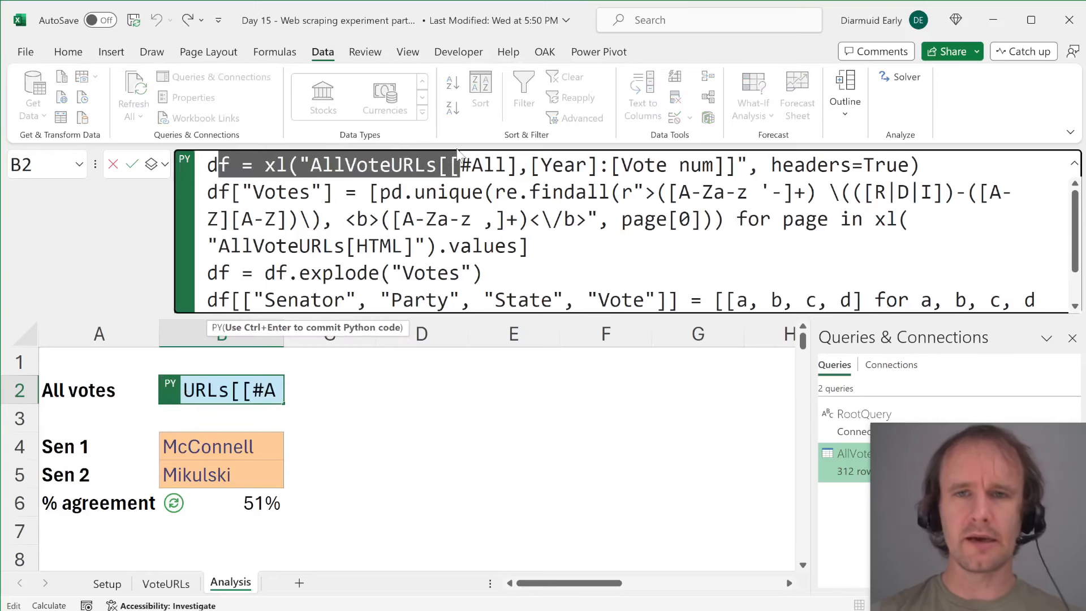
key(Escape)
- Walk through the table's header cells from Year to URL on the VoteURLs sheet
key(ctrl+Page_Up)
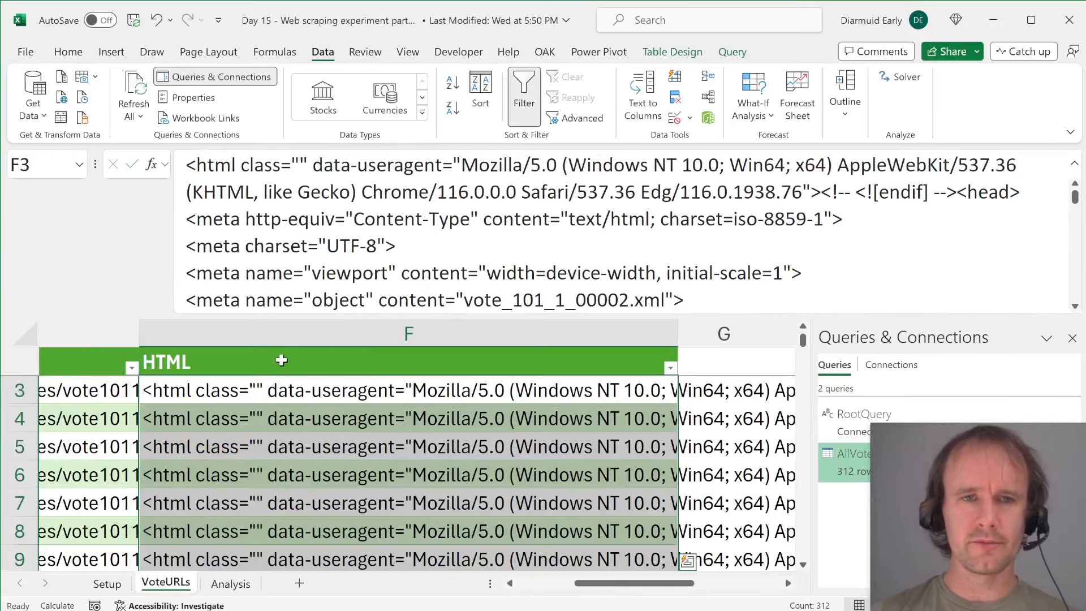
click(281, 360)
key(Home)
key(Right)
key(Right)
key(Right)
key(Right)
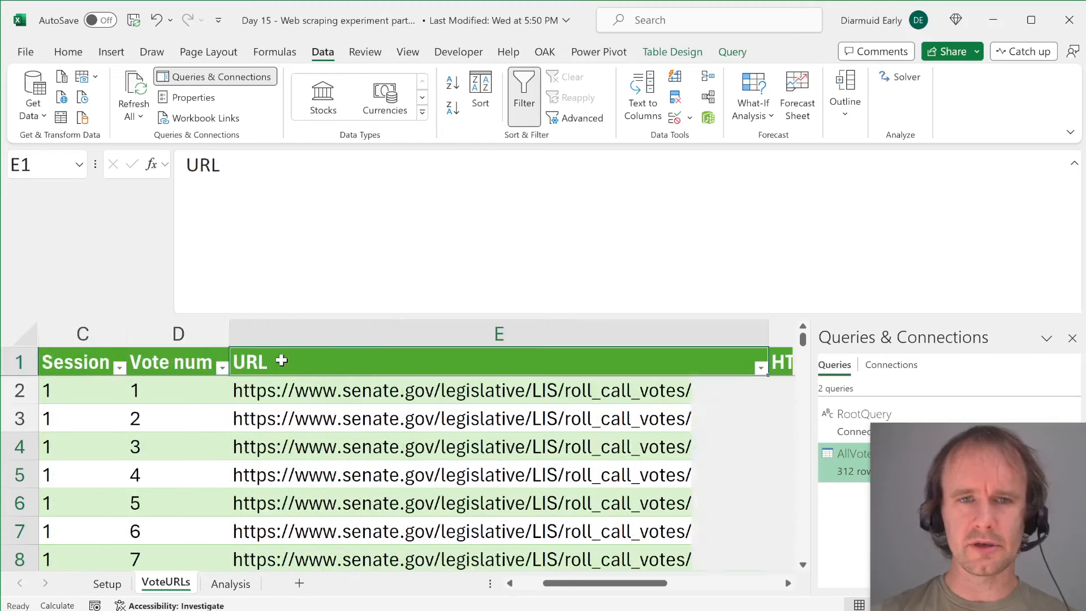
key(Left)
key(Left)
key(Left)
key(Left)
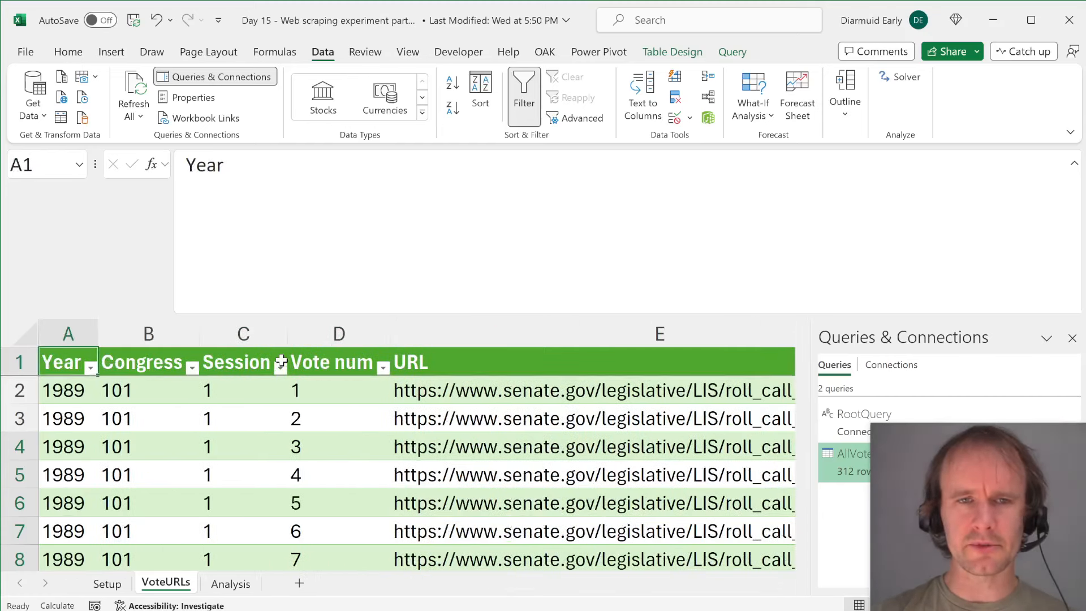
- Compare B2's [Year]:[Vote num] reference with the VoteURLs table by selecting the header cells from Year through Vote num
key(ctrl+Page_Down)
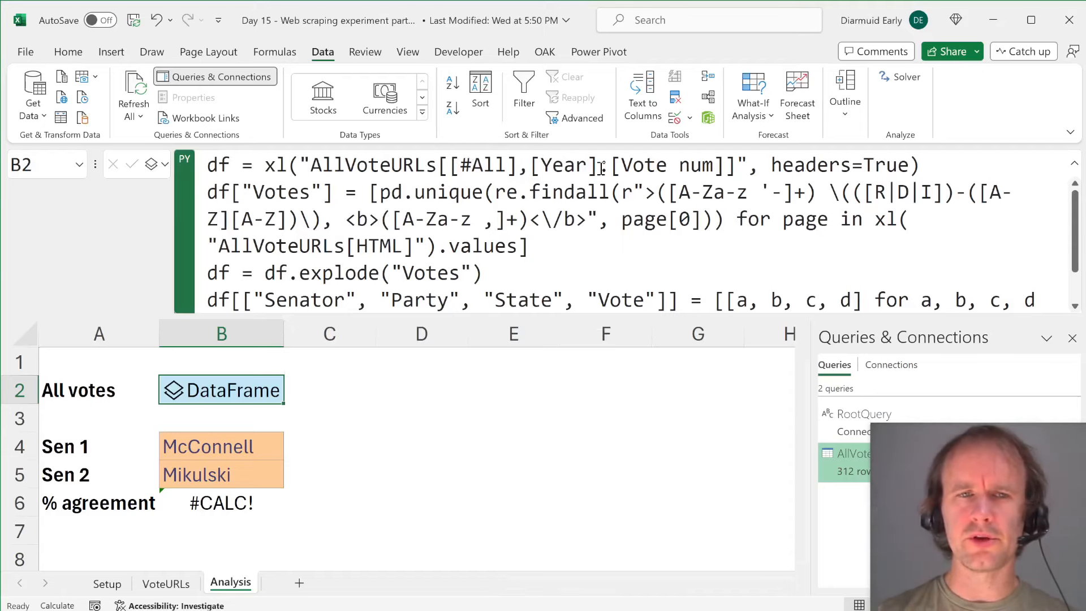
key(ctrl+Page_Up)
key(Right)
key(Left)
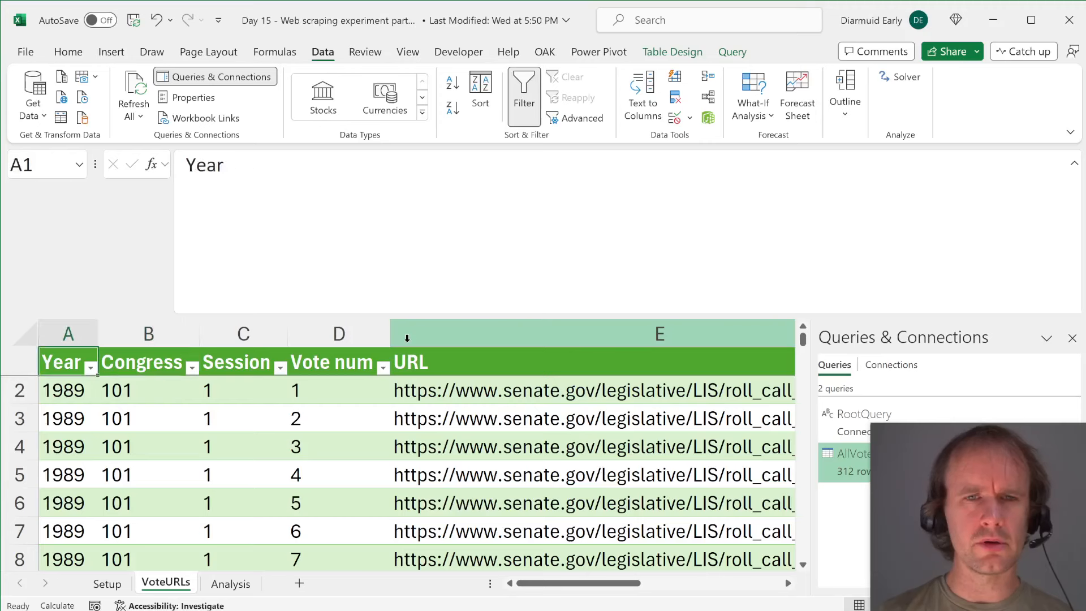
key(ctrl+shift+Right)
key(shift+Left)
key(shift+Left)
key(shift+Left)
key(shift+Right)
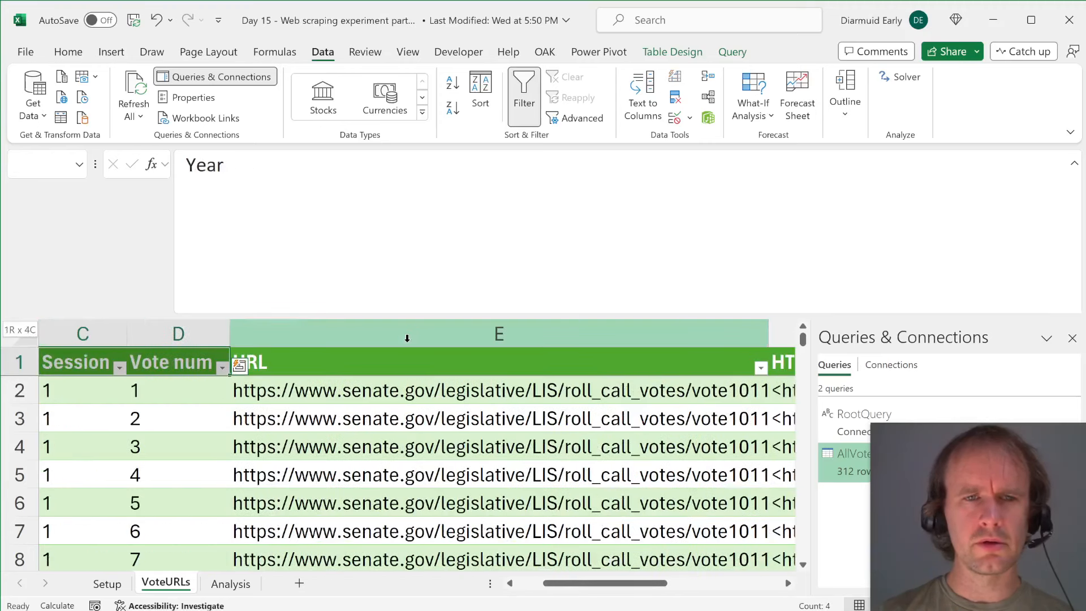
- Return to the Analysis sheet and highlight df["Votes"], re.findall, page[0] and pd.unique in B2's Python code, leaving the code unedited
key(ctrl+Right)
key(Left)
key(Left)
key(Left)
key(ctrl+Page_Down)
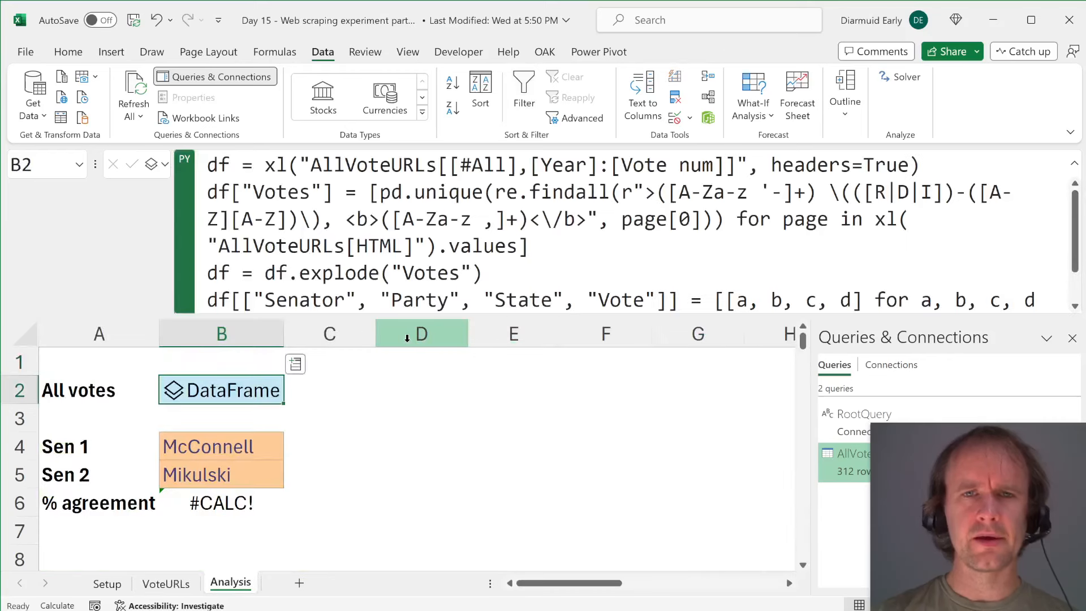
click(515, 233)
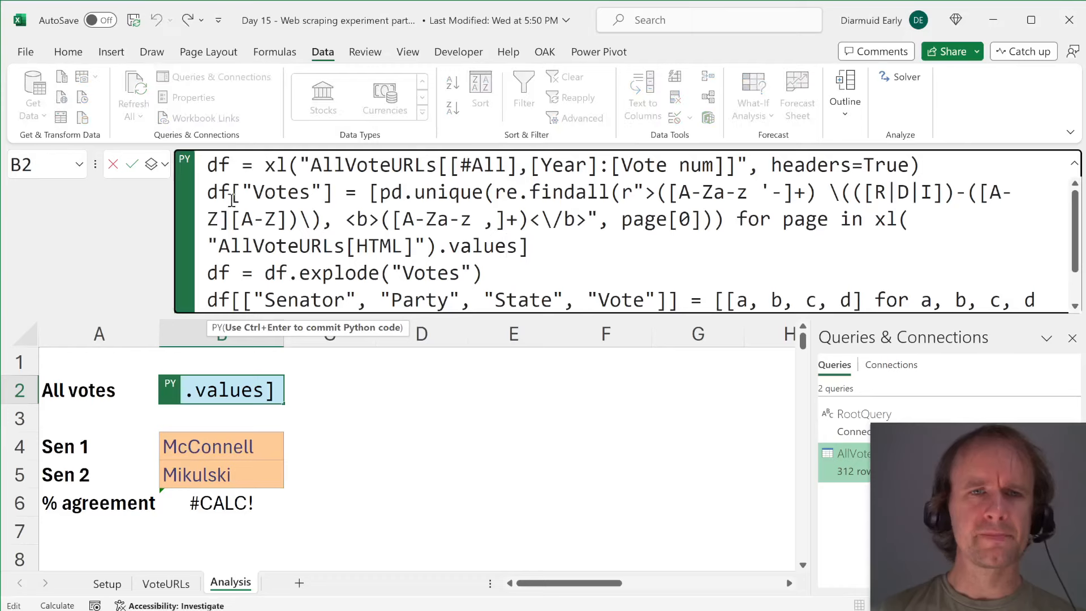
drag(207, 193, 334, 198)
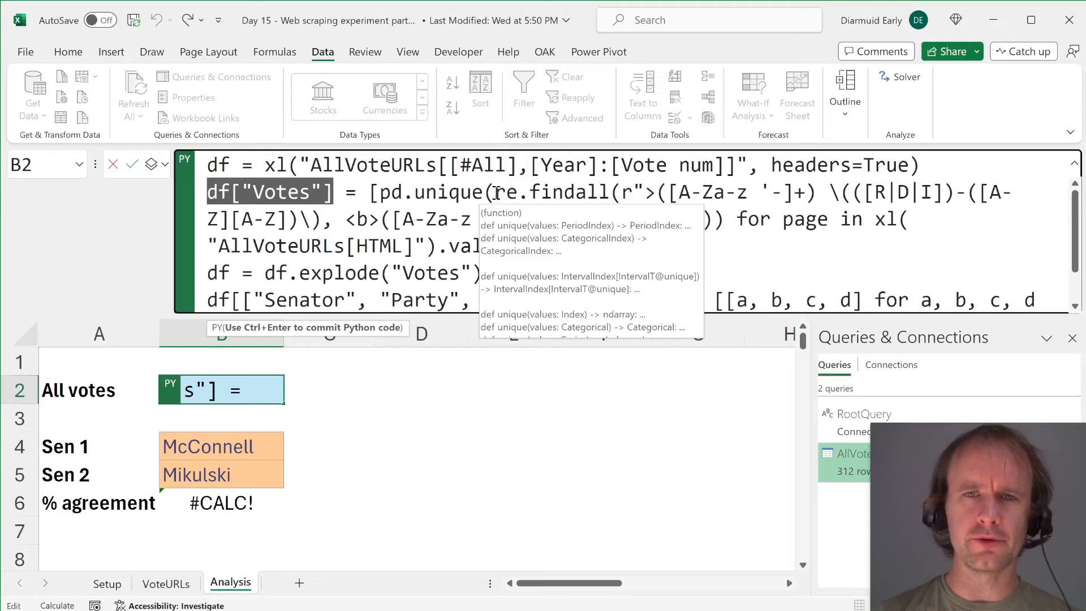
drag(495, 192, 702, 220)
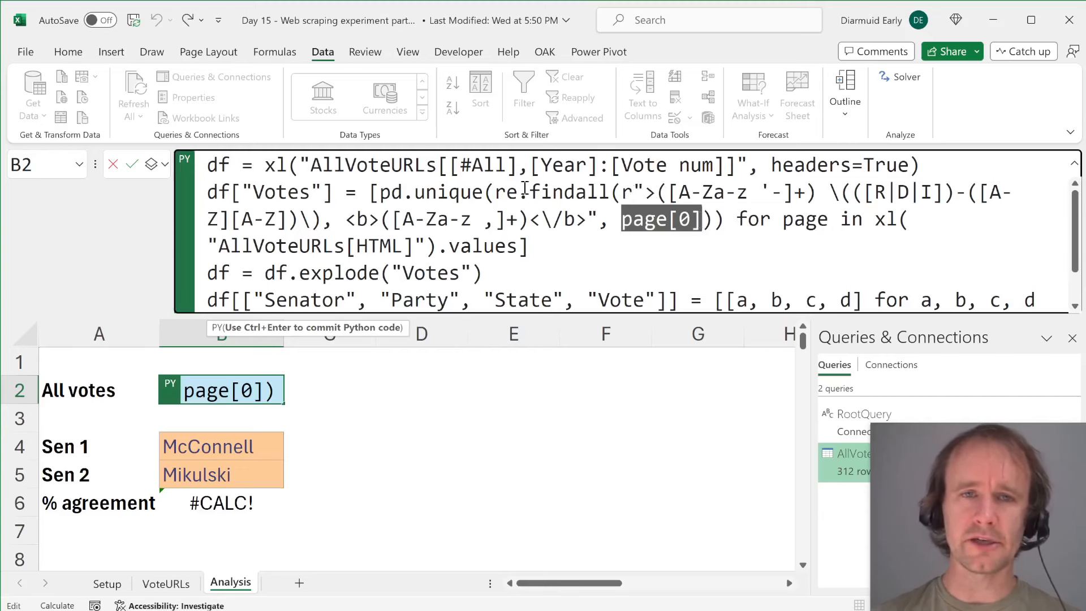
drag(379, 193, 493, 194)
key(ctrl+Return)
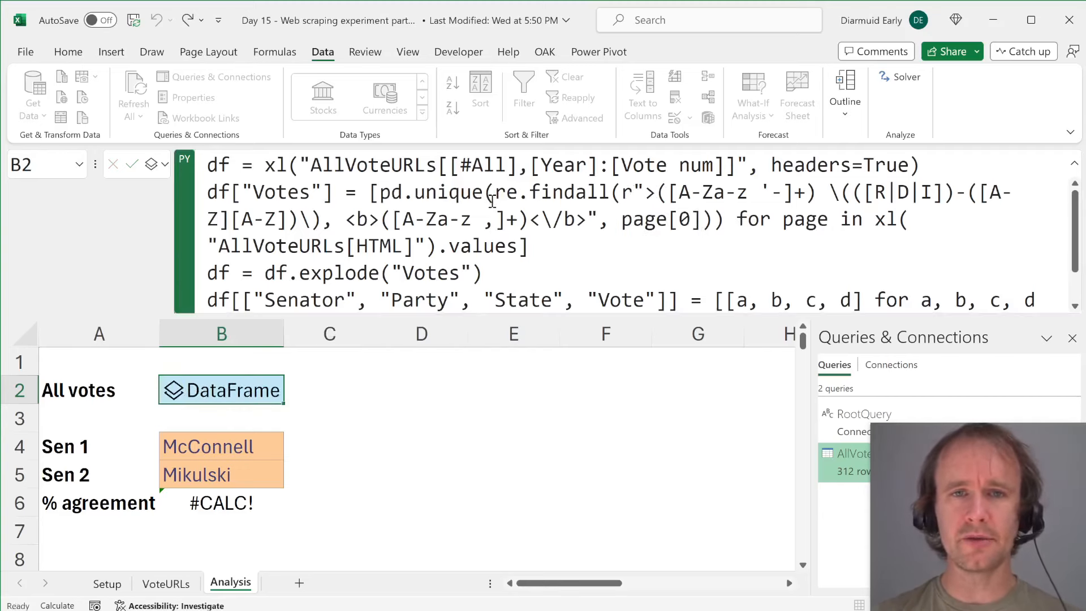
- Switch to the browser and examine the Grouped by Home State section in the vote page's source, highlighting the first Vermont senator's entry
key(alt+Tab)
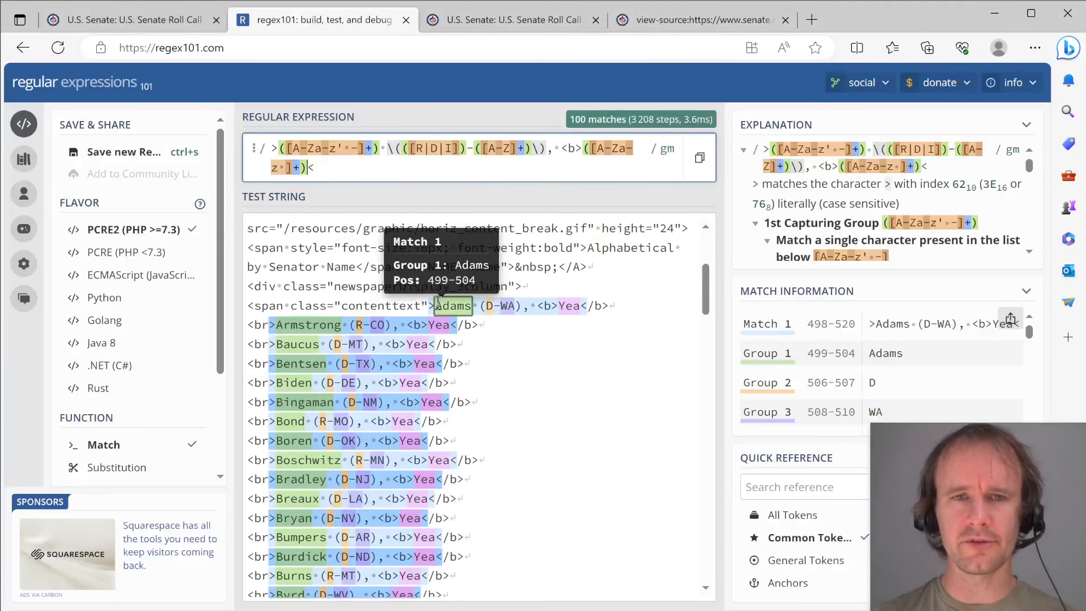
key(ctrl+Tab)
key(ctrl+Tab)
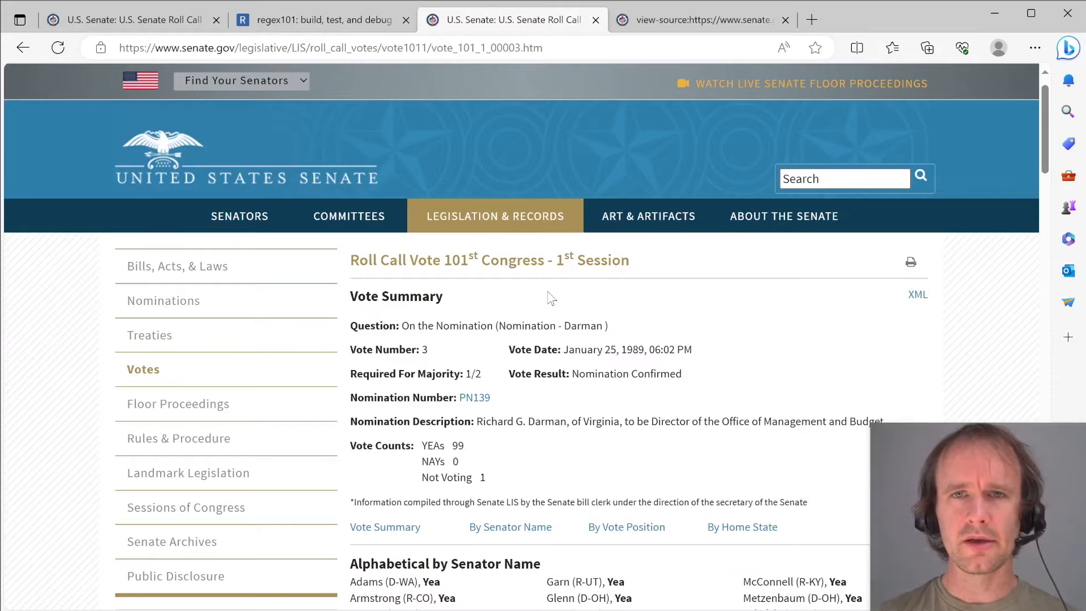
scroll(416, 447, down, 20)
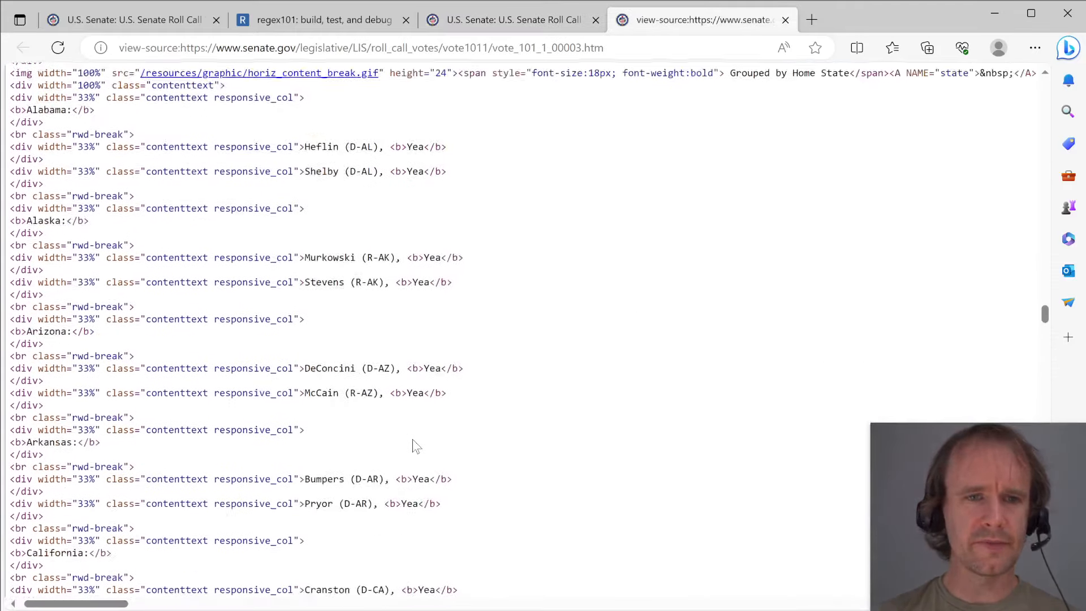
scroll(417, 447, down, 20)
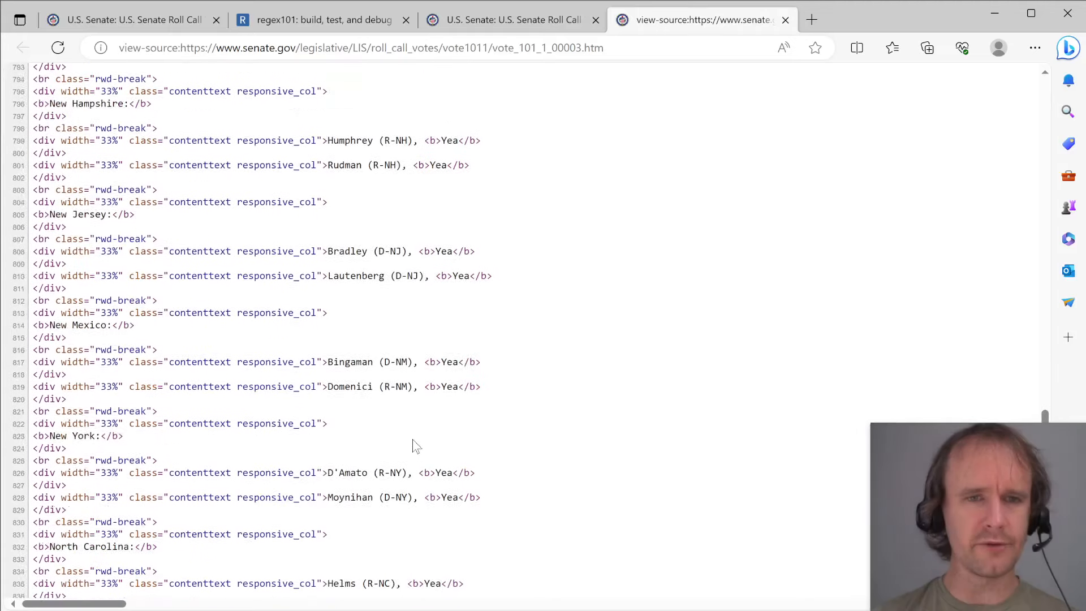
scroll(416, 446, down, 2)
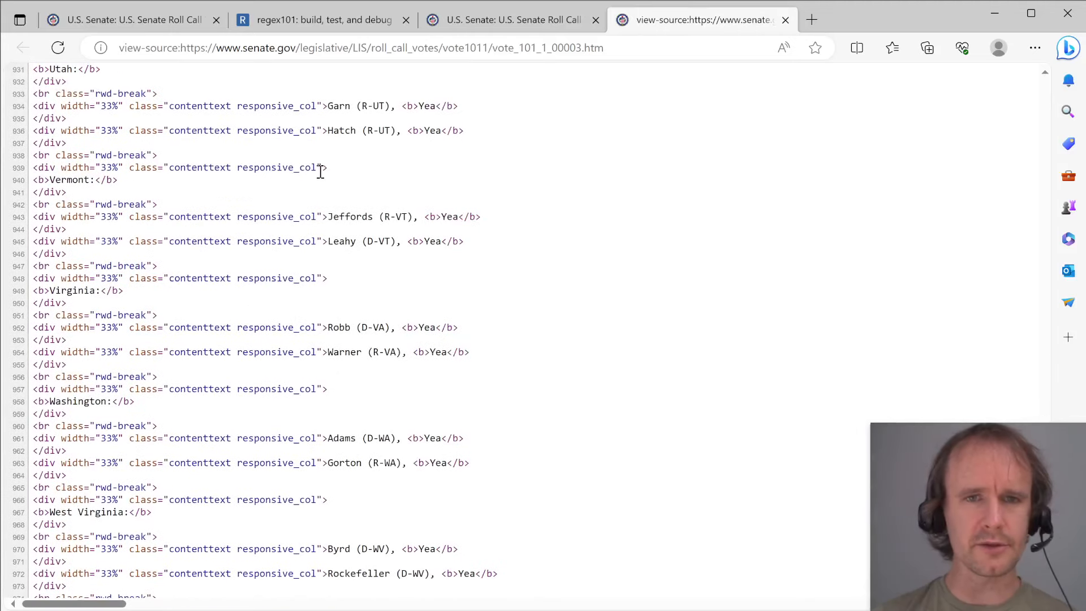
drag(323, 223, 493, 233)
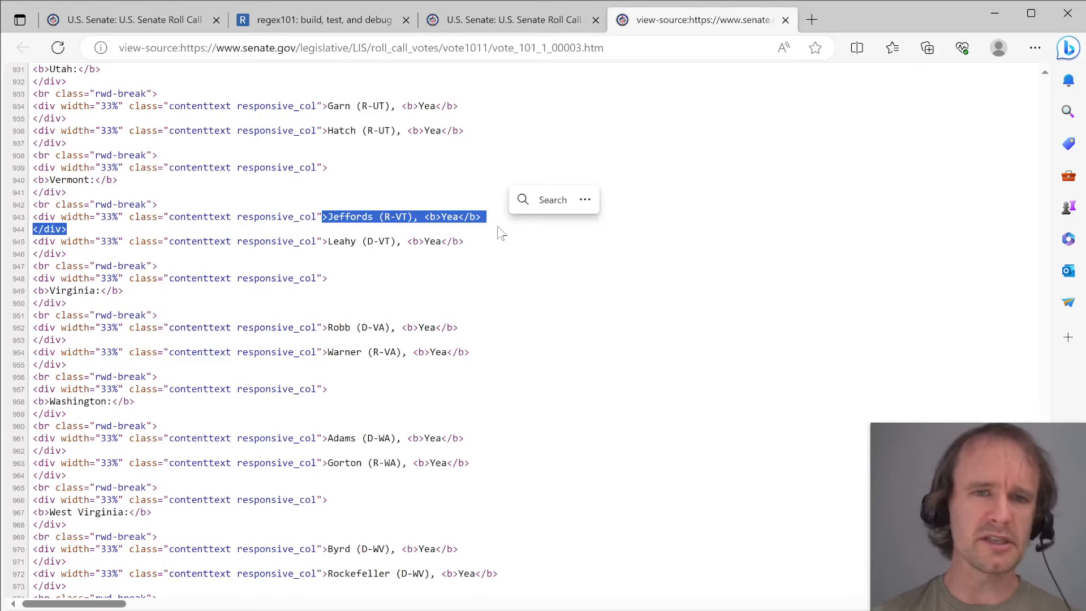
click(517, 261)
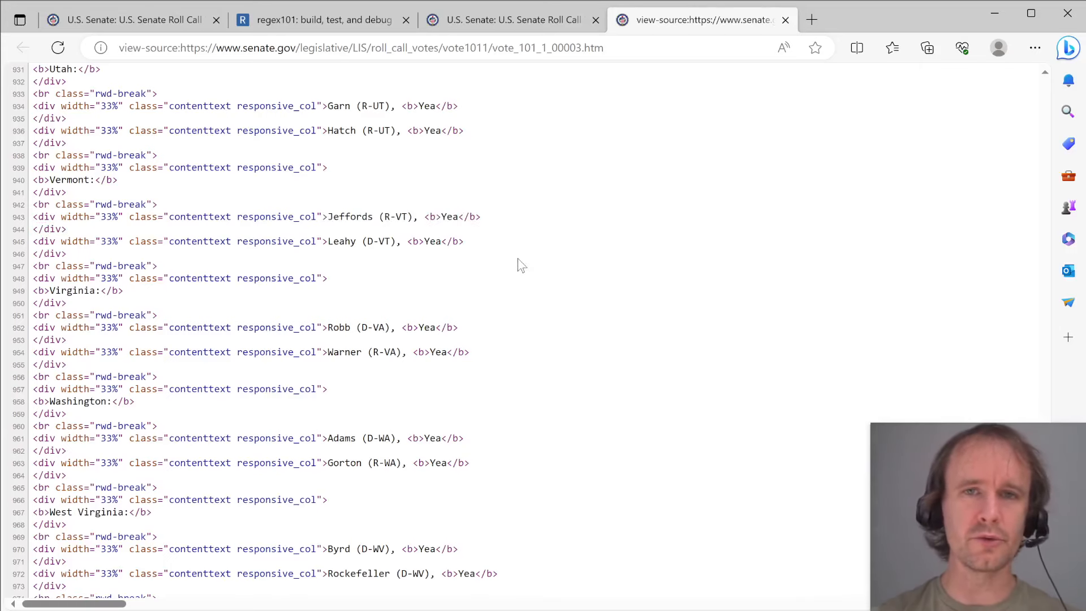
- Switch back to Excel and highlight pd.unique and df.explode("Votes") in B2's Python code without changing it
key(alt+Tab)
key(alt+Tab)
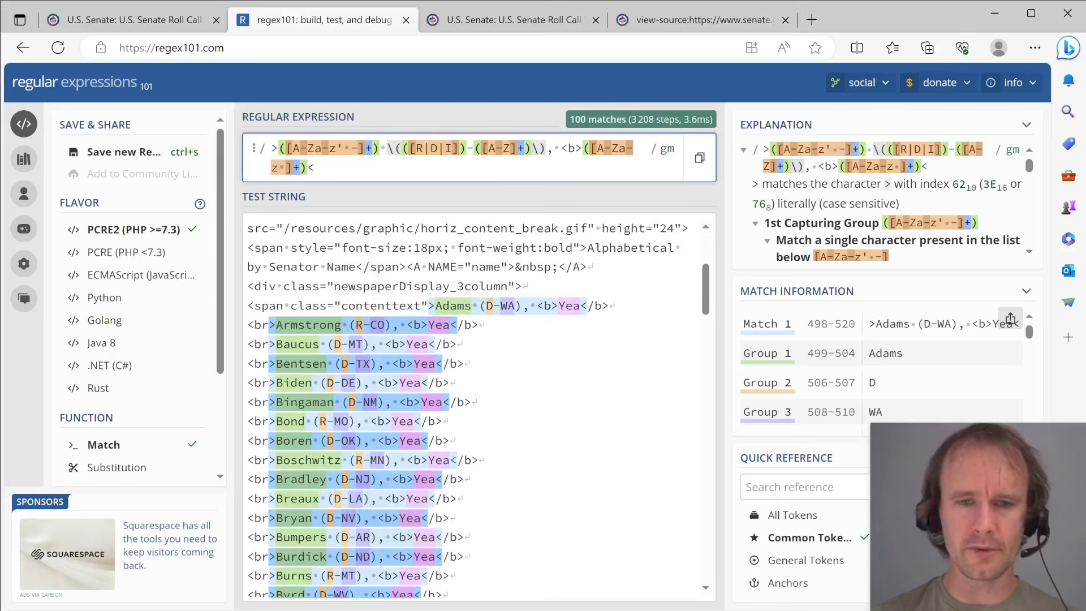
click(616, 589)
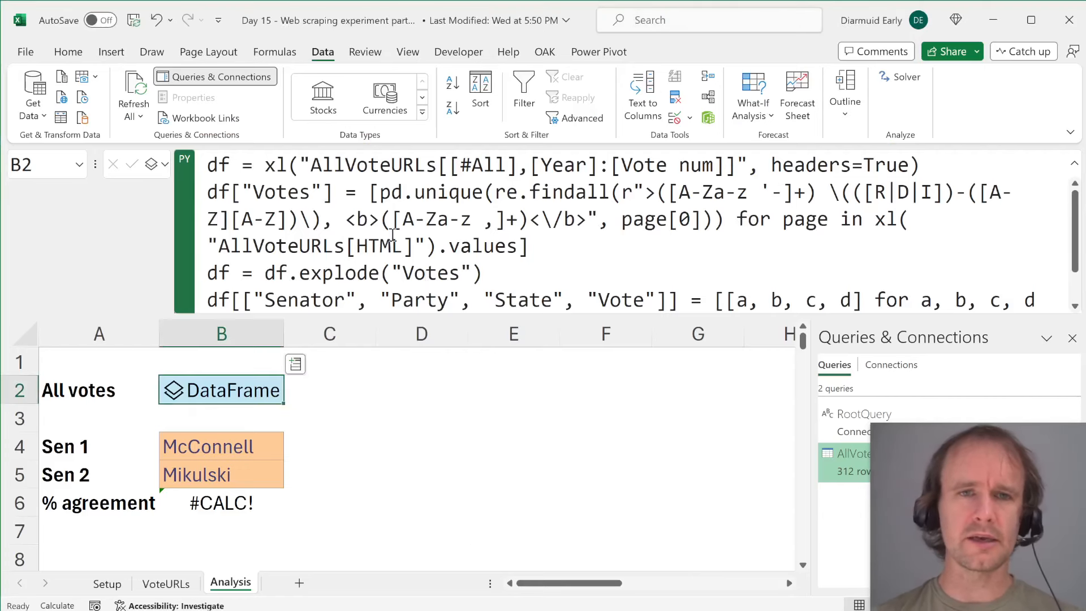
drag(378, 193, 487, 194)
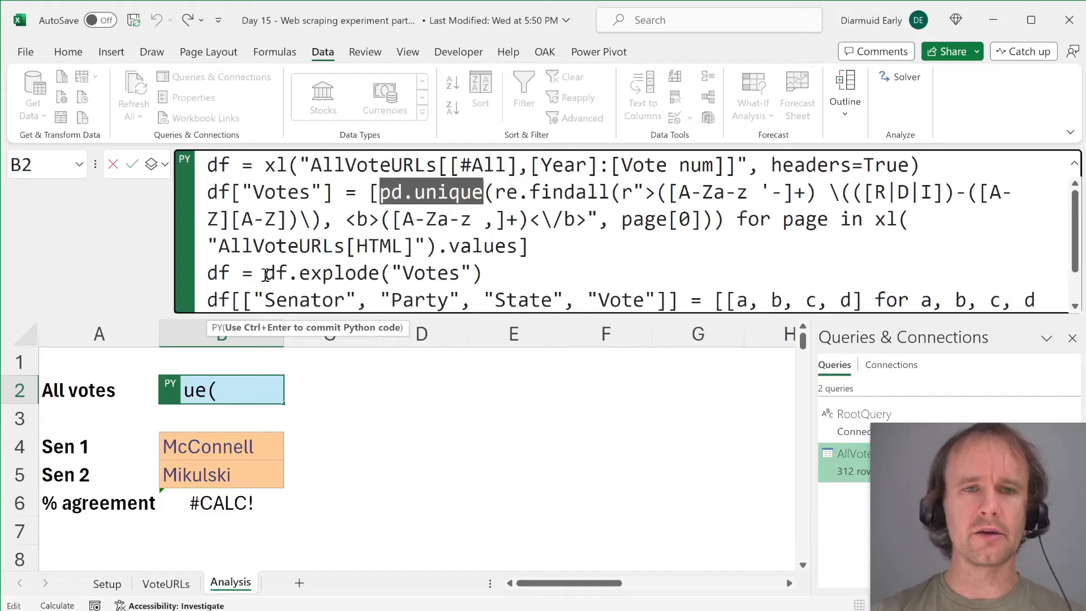
drag(265, 275, 488, 268)
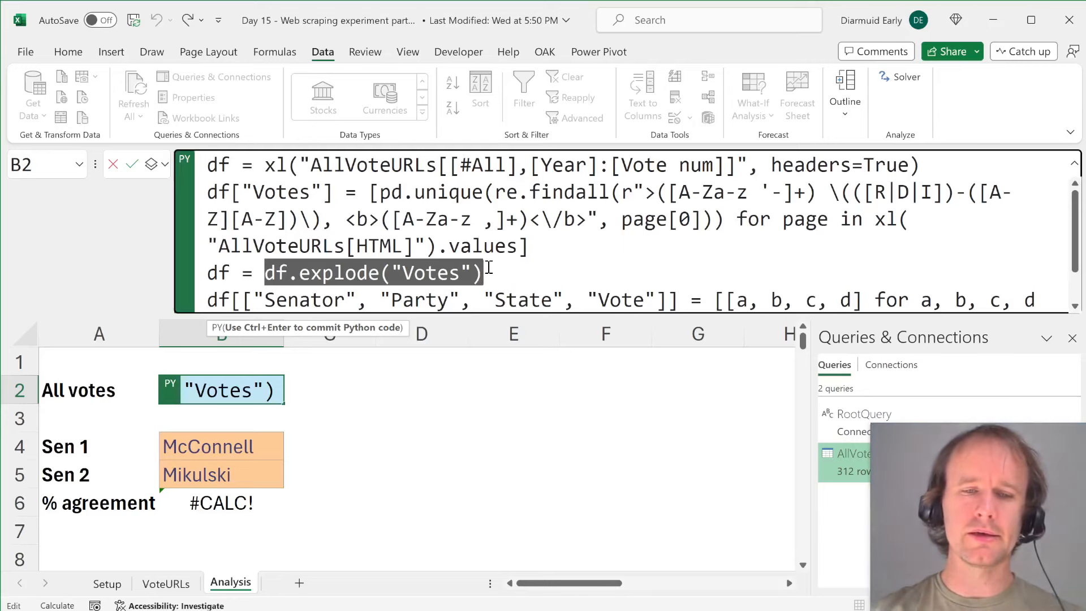
key(ctrl+Return)
- Inspect the first vote record on the VoteURLs sheet from its Year cell across to its HTML cell
key(ctrl+Page_Up)
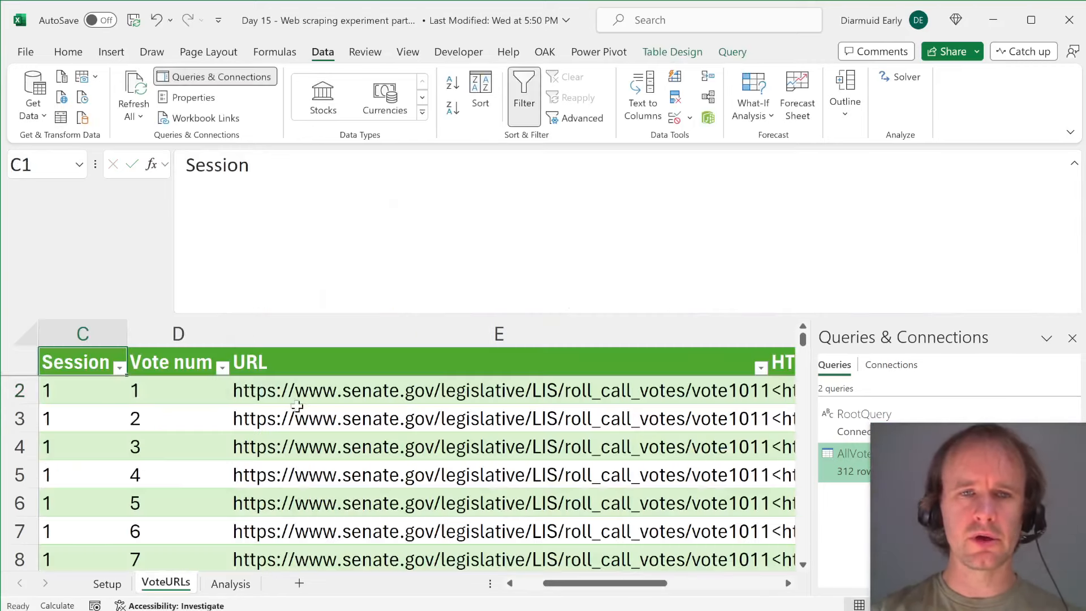
click(247, 409)
key(Up)
key(Home)
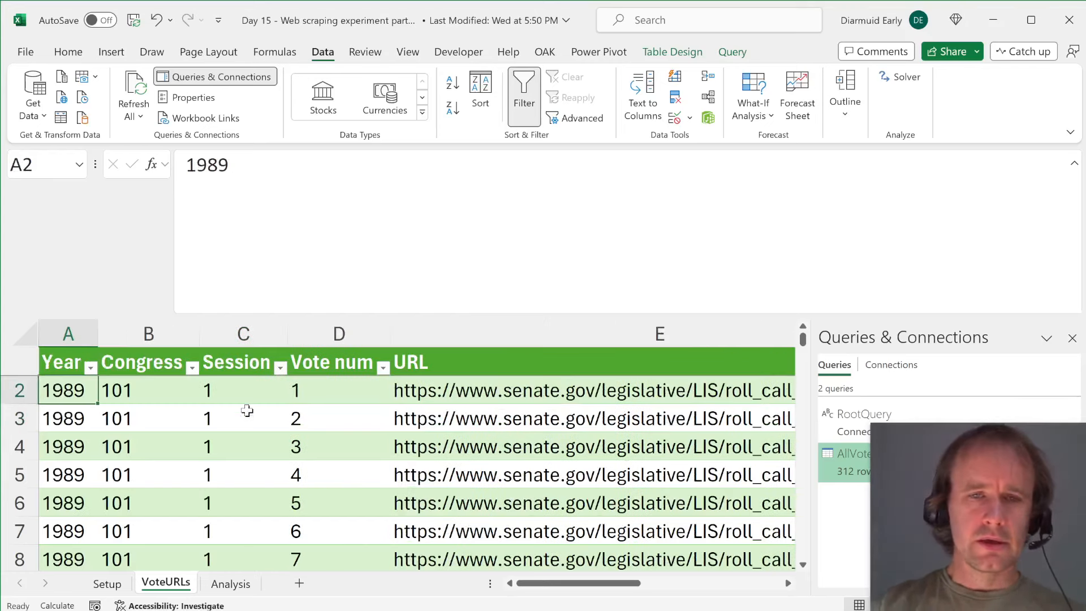
key(ctrl+Right)
key(Right)
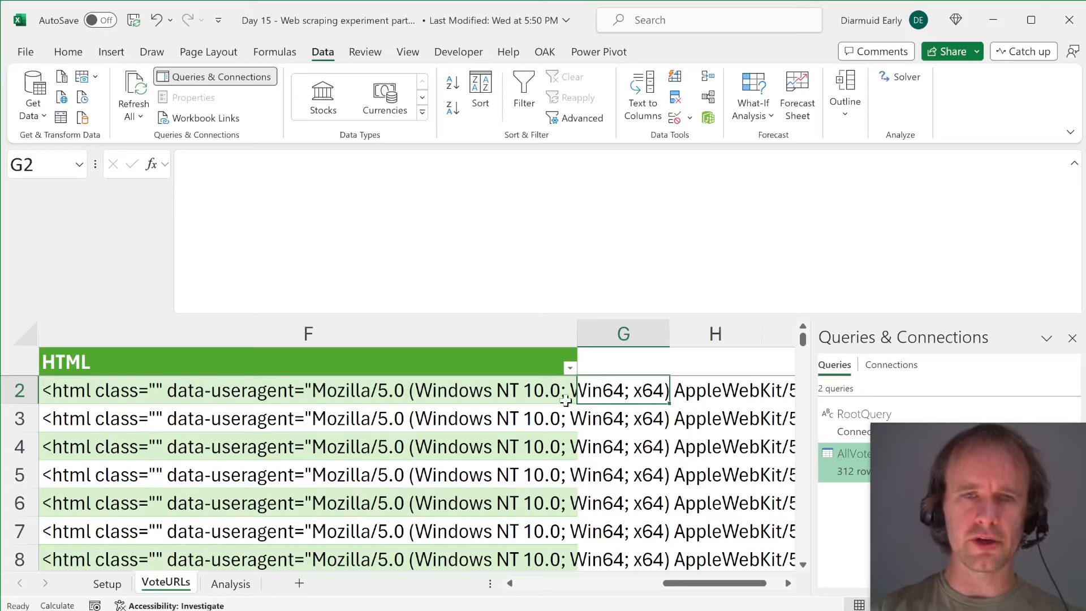
click(470, 380)
- Select the first vote record's cells from Year through Vote num on the VoteURLs sheet
key(ctrl+Left)
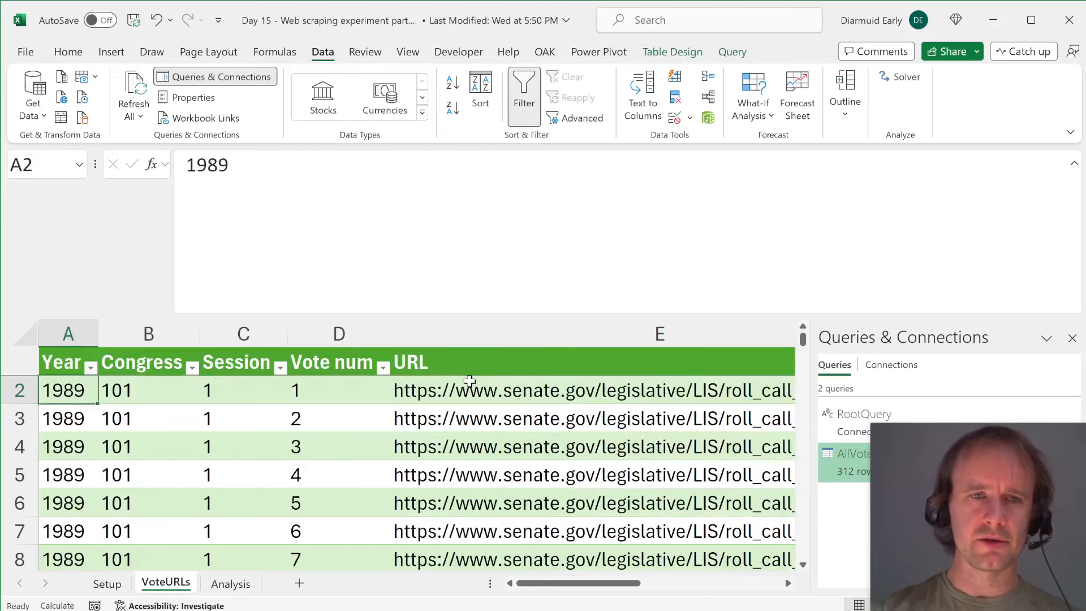
key(shift+Right)
key(shift+Right)
key(shift+Right)
key(Left)
key(Right)
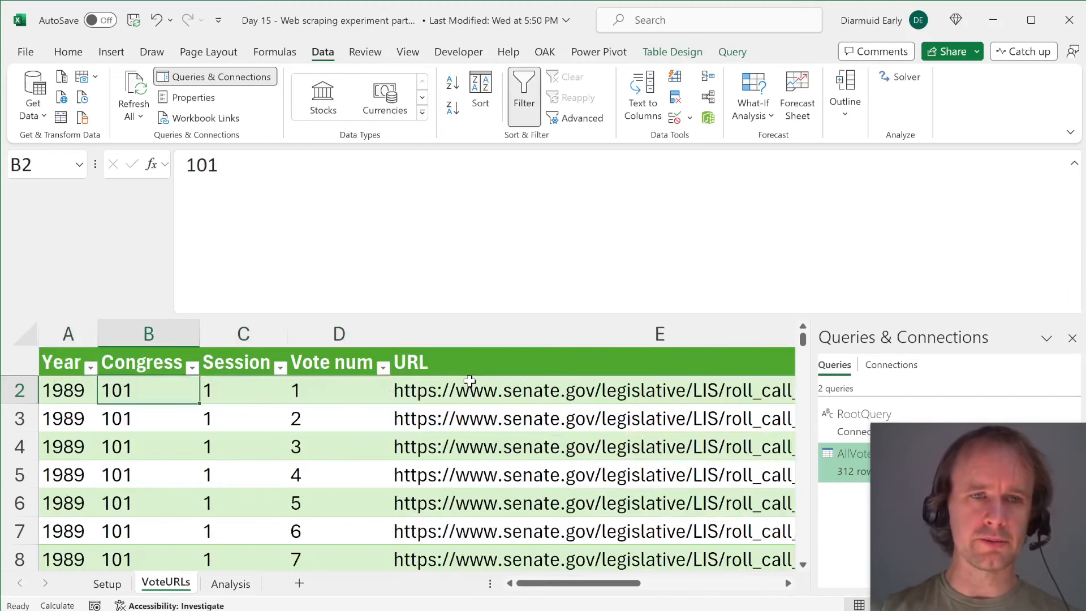
- Enlarge the code view for B2 on the Analysis sheet and highlight Votes.values and the dropped "Votes" column, leaving the code unedited
key(ctrl+Page_Down)
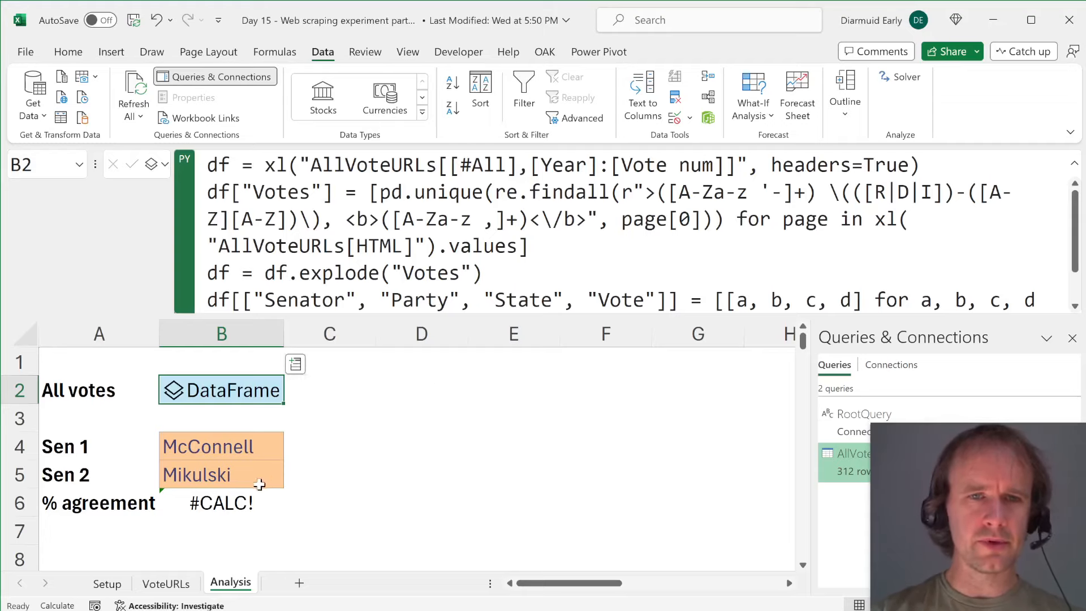
click(224, 500)
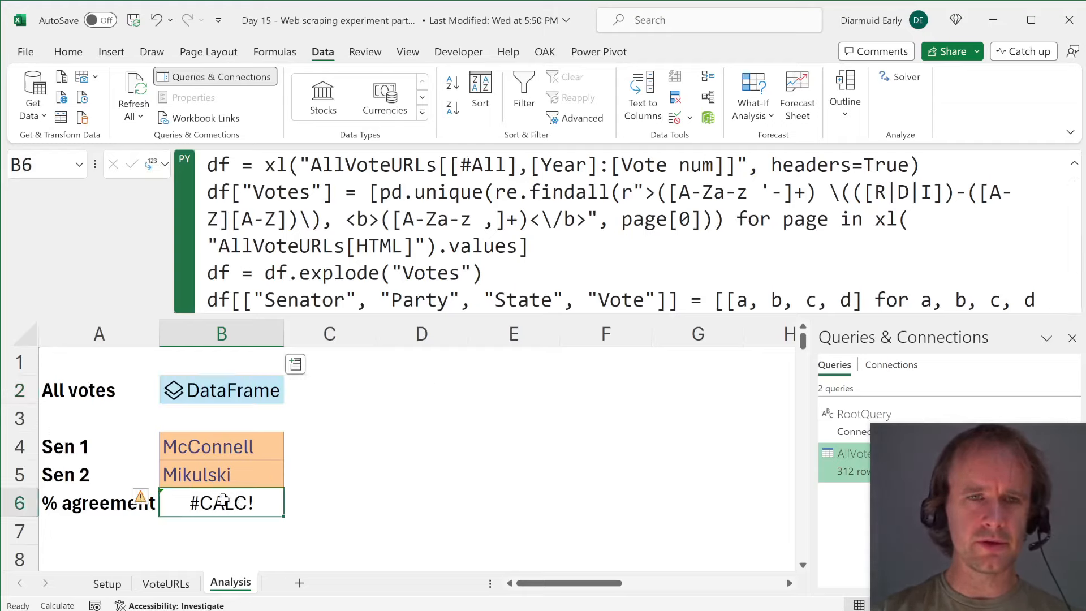
click(240, 387)
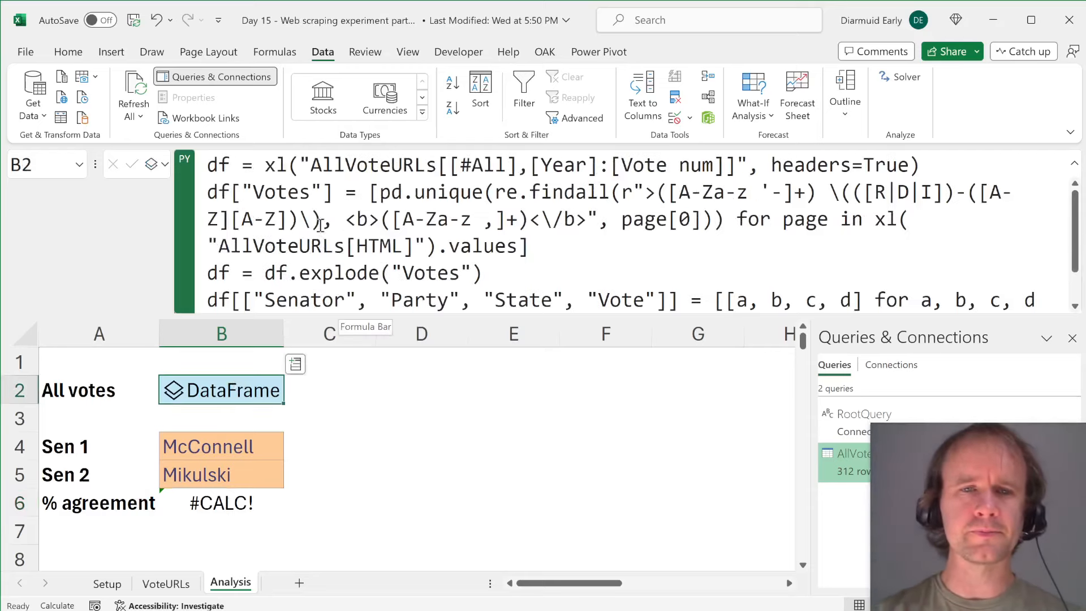
click(263, 273)
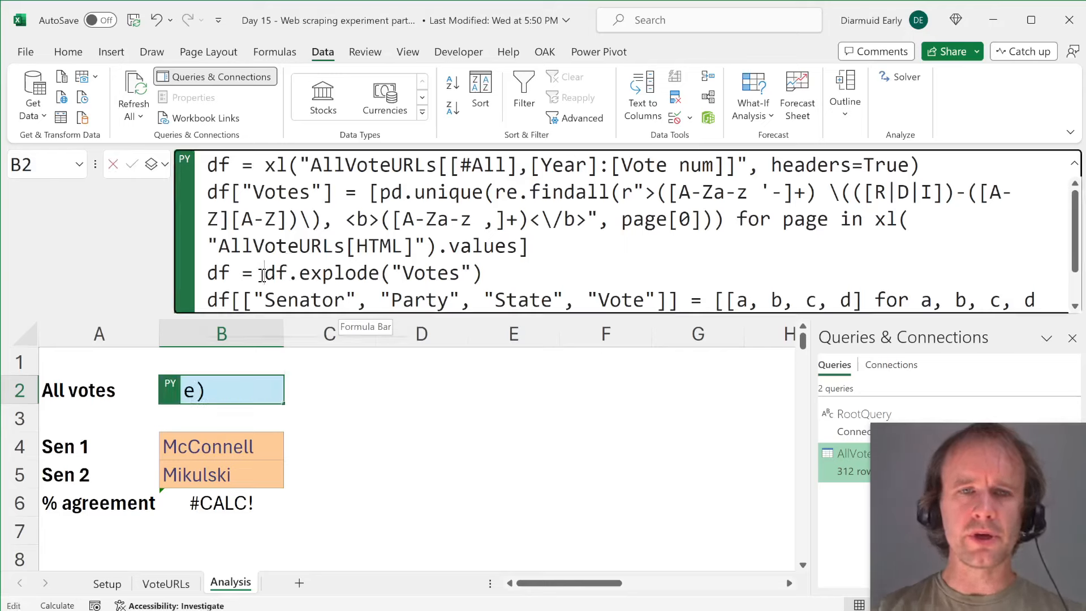
drag(376, 300, 674, 424)
click(425, 320)
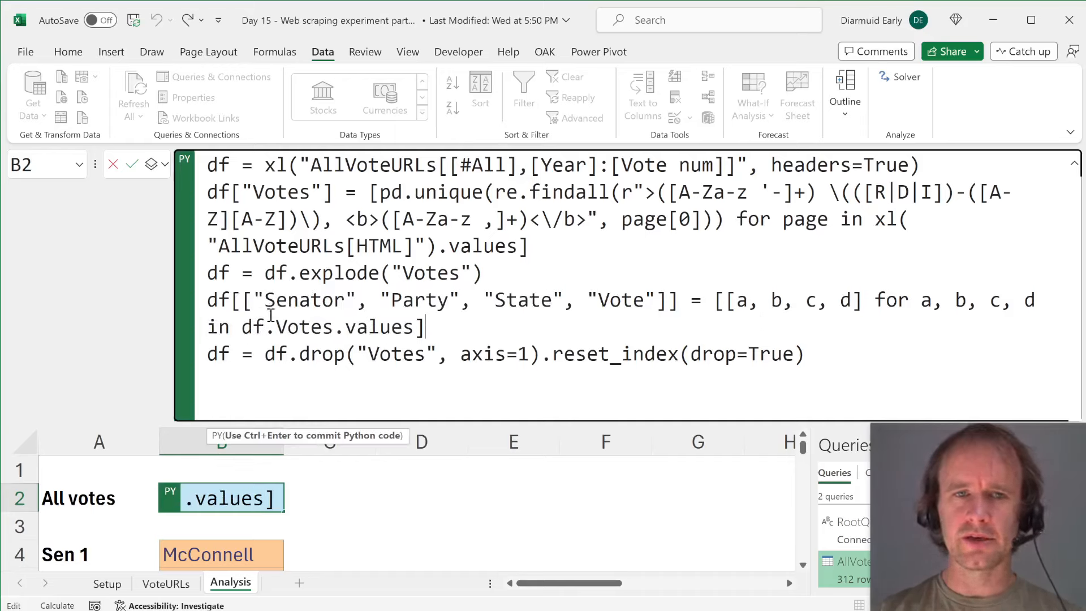
drag(276, 327, 419, 327)
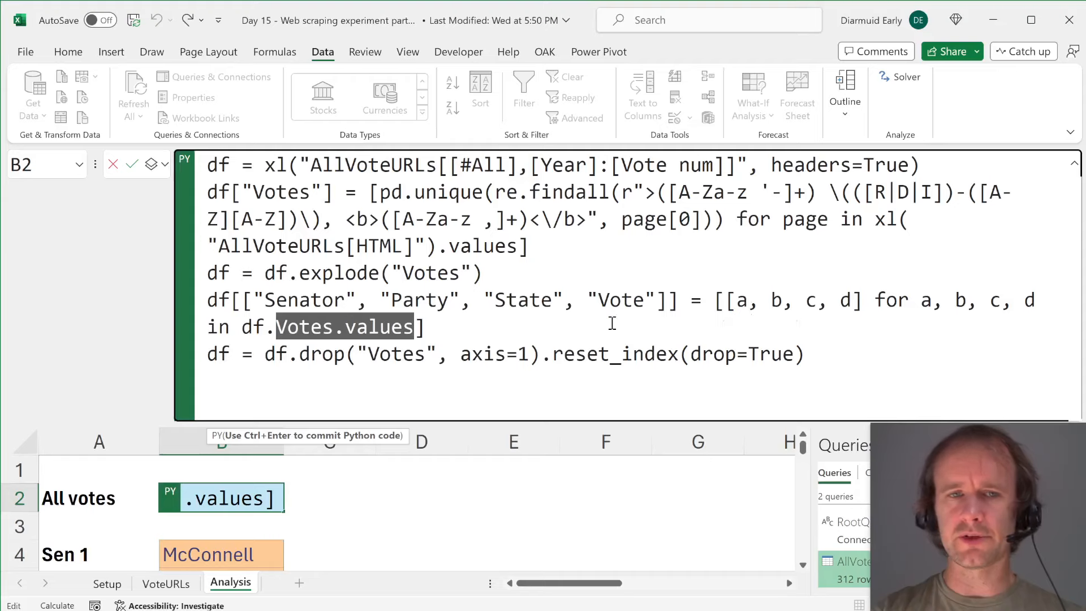
double_click(400, 352)
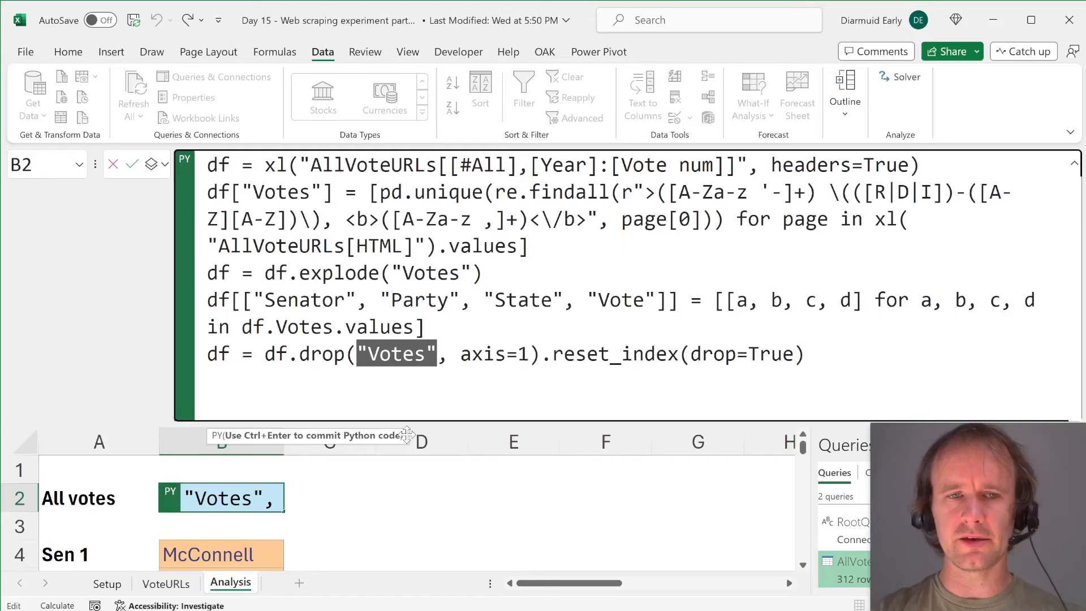
key(ctrl+Return)
- Extract the arrayPreview field of B2's DataFrame into the adjacent cells and shrink the code view to one line
click(295, 474)
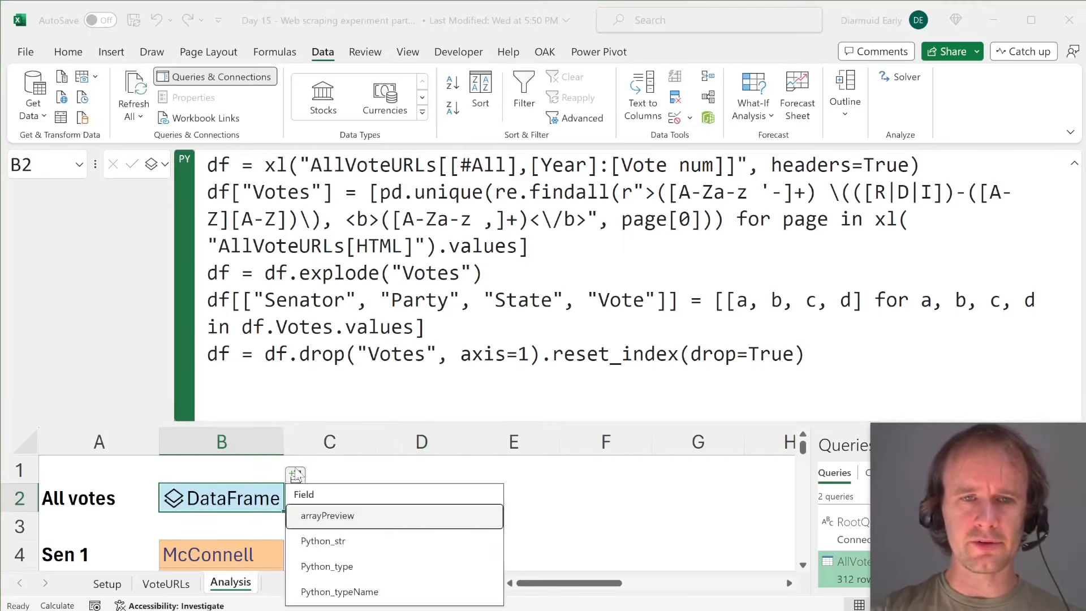
click(330, 515)
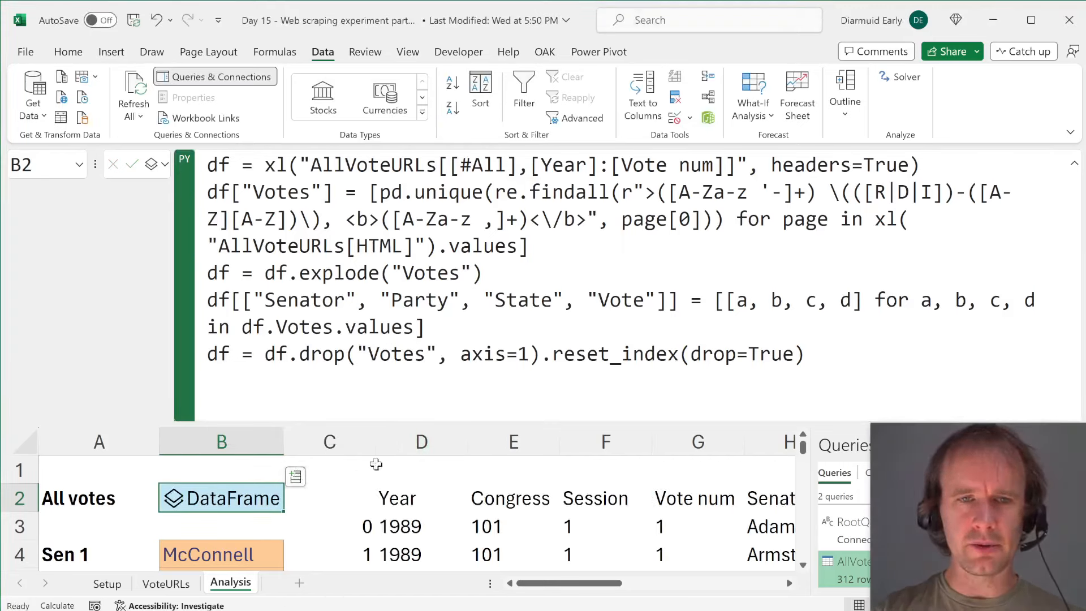
drag(403, 423, 357, 117)
- Walk through the DataFrame preview's columns from Year to Vote num, and select the first record's Senator, Party, State and Vote values
click(401, 279)
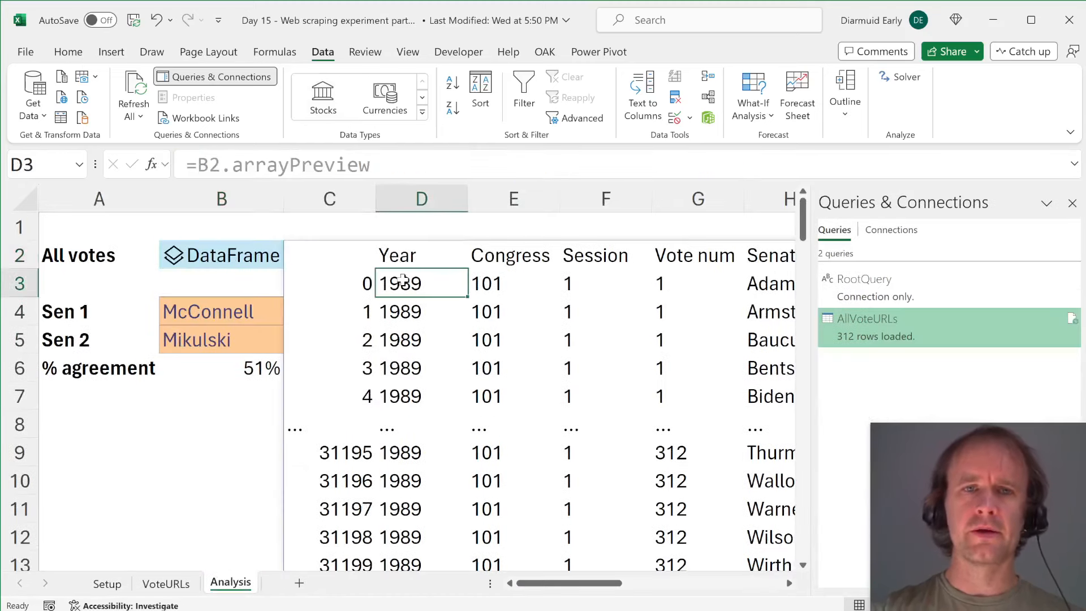
key(Right)
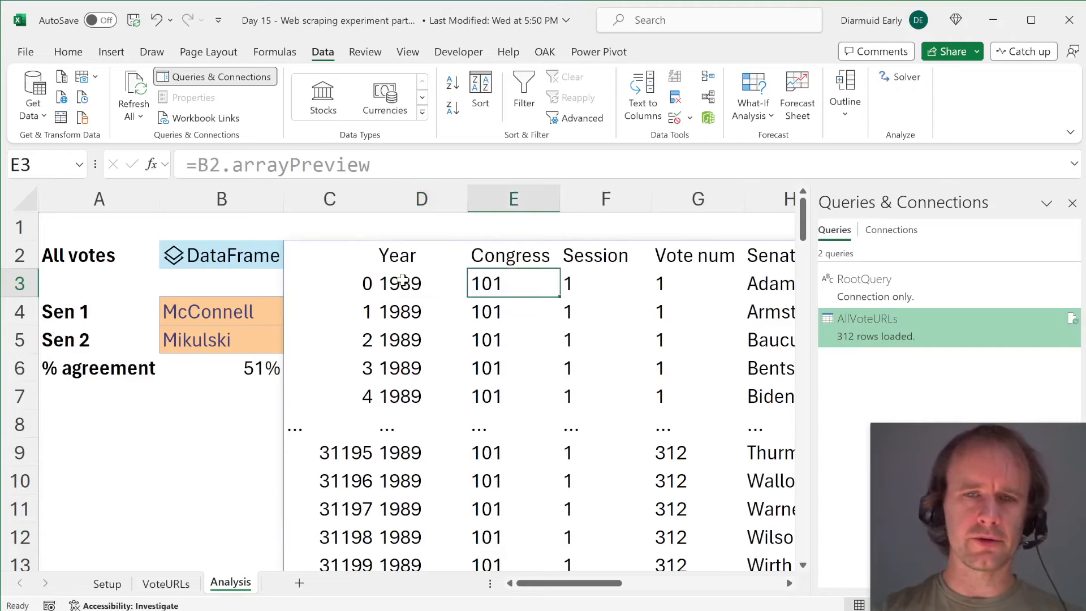
key(Right)
key(ctrl+shift+Down)
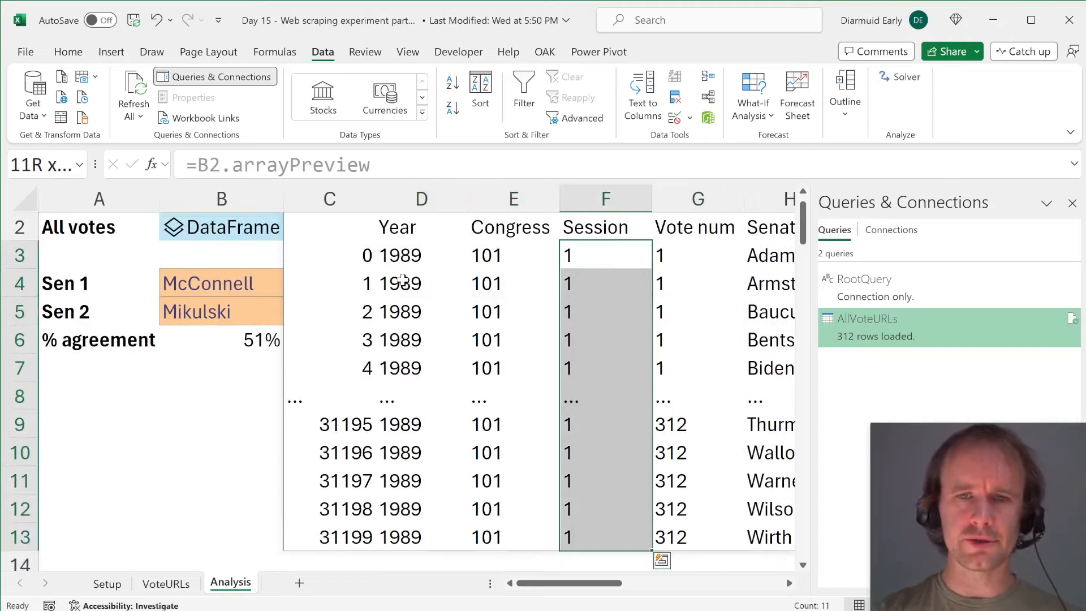
key(Right)
key(ctrl+shift+Down)
key(Right)
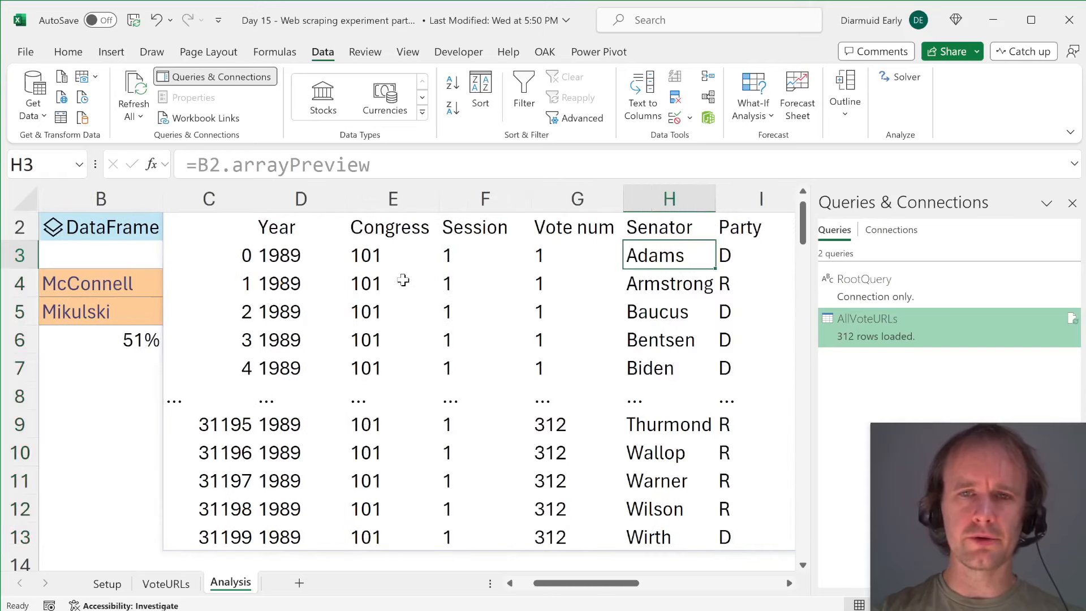
key(ctrl+shift+Right)
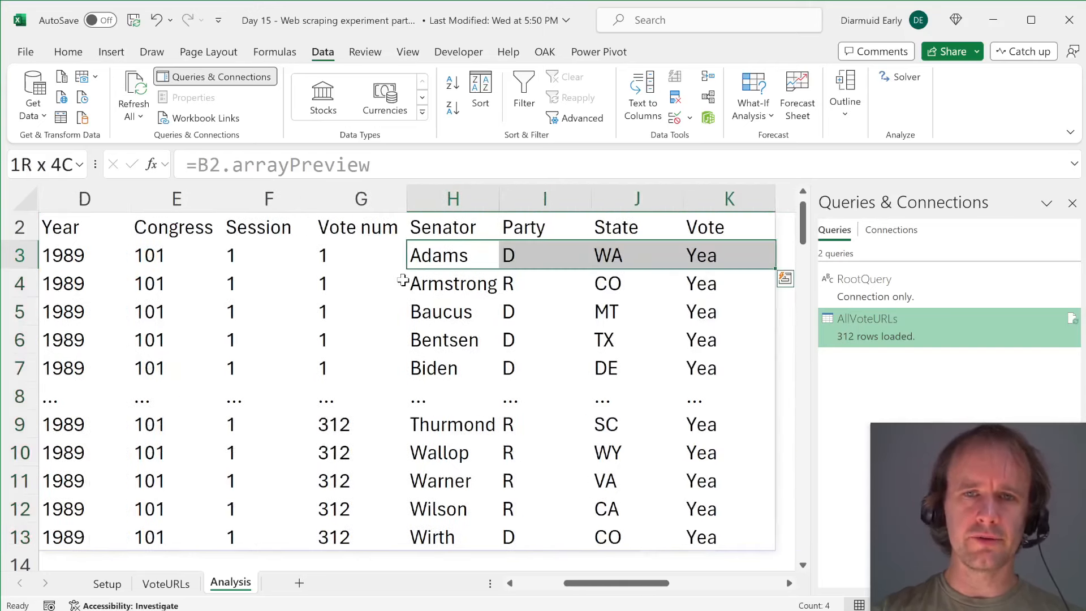
- Look across the first record's cells in the DataFrame preview, and clear the preview by deleting its formula in C2
key(Down)
key(Up)
key(Right)
key(Right)
key(Right)
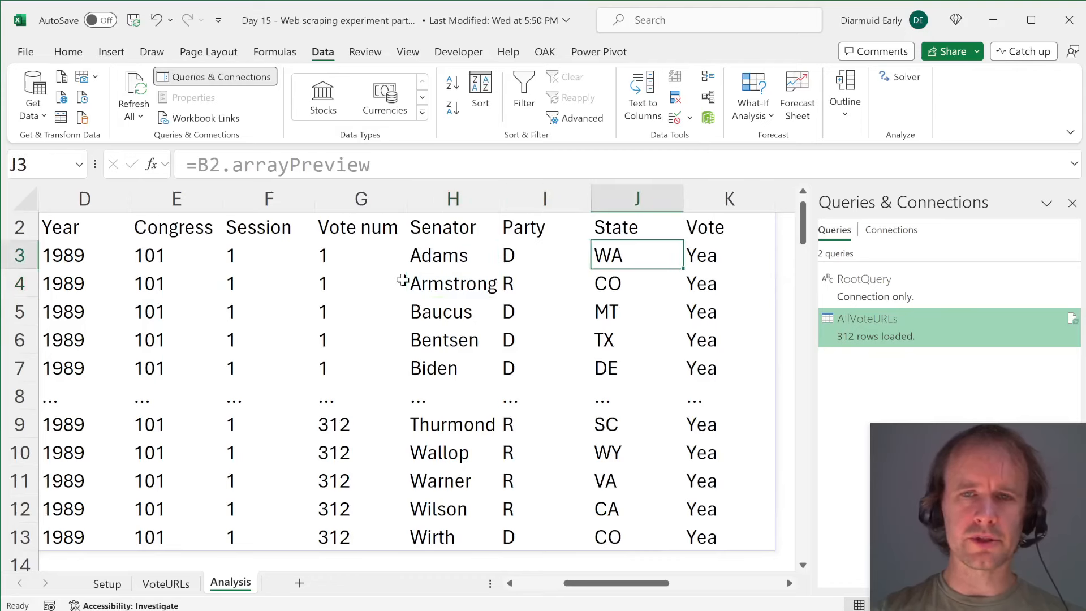
key(Home)
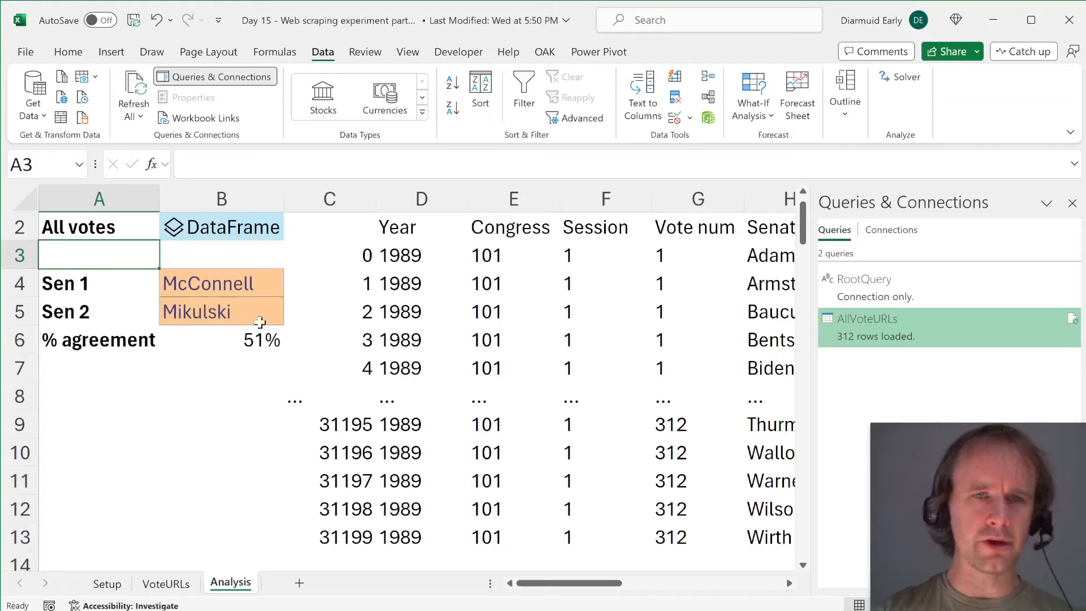
click(329, 230)
key(Delete)
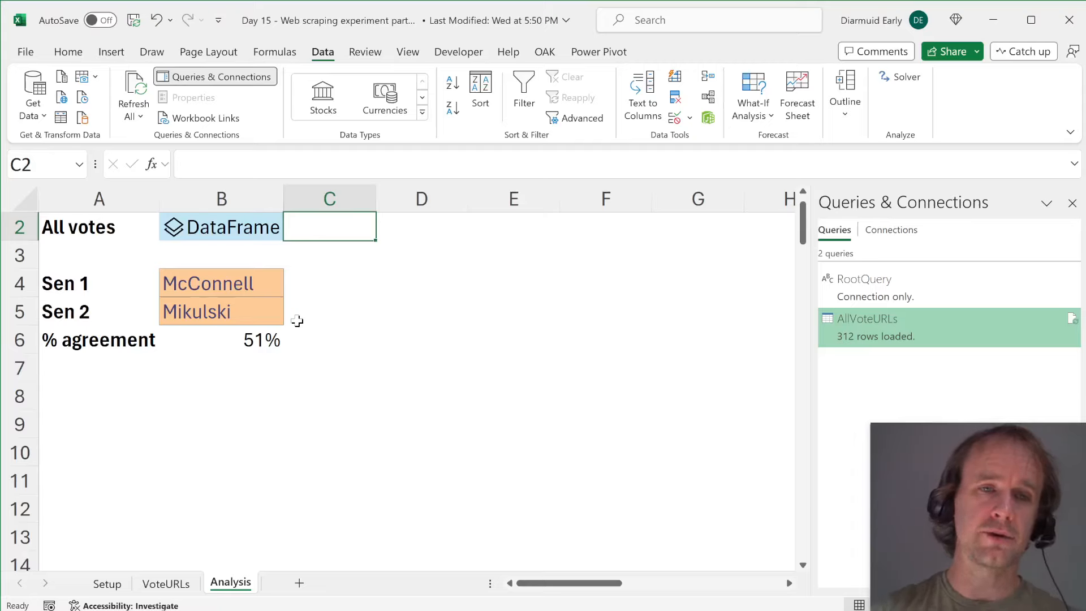
- Point out the two senator input cells, Sen 1 in B4 and Sen 2 in B5
click(219, 284)
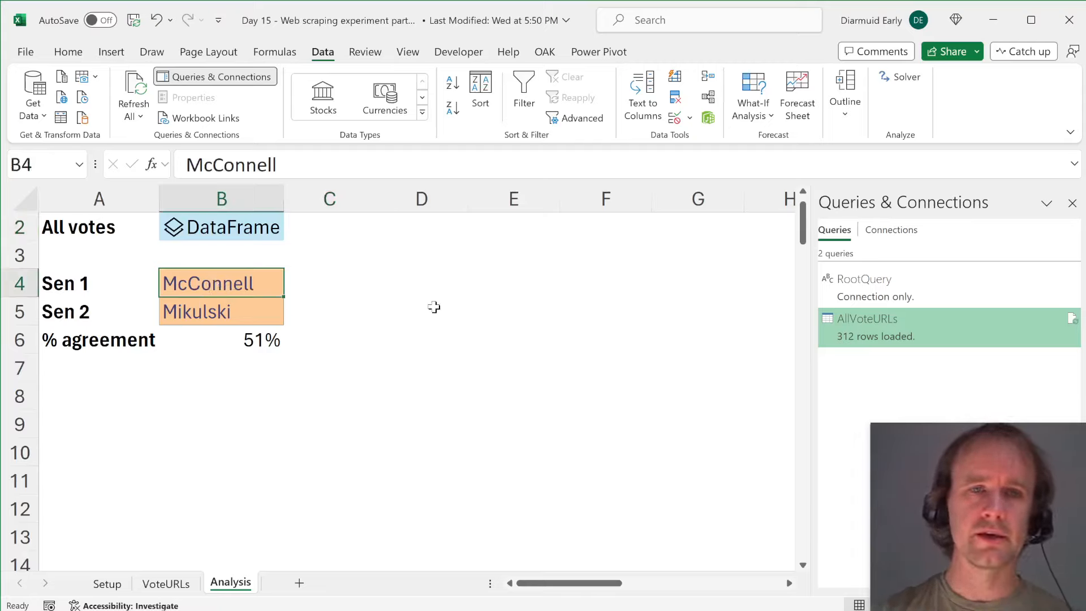
key(Down)
key(Up)
key(Down)
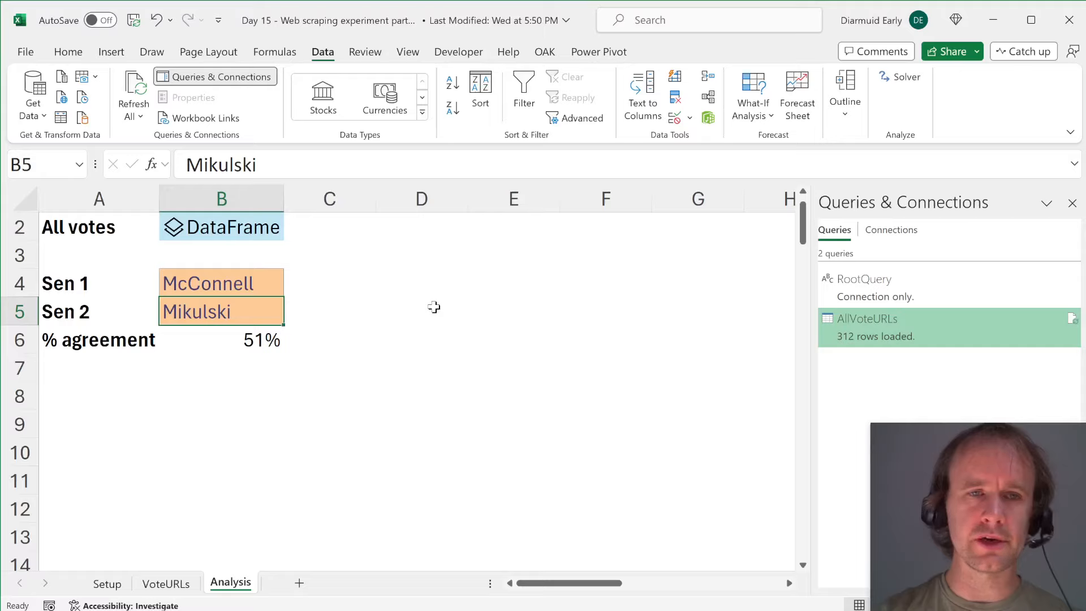
- Show both vote-filtering lines of B6's Python code and highlight the df.Senator == xl("B4") condition and .values in the sen1Votes line
click(231, 341)
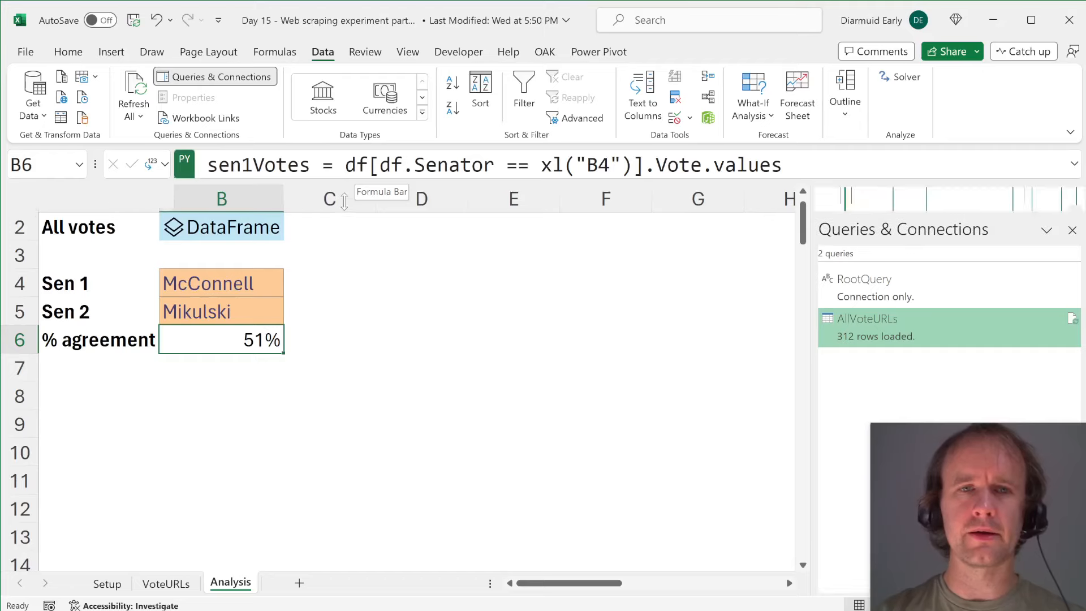
drag(344, 182, 344, 209)
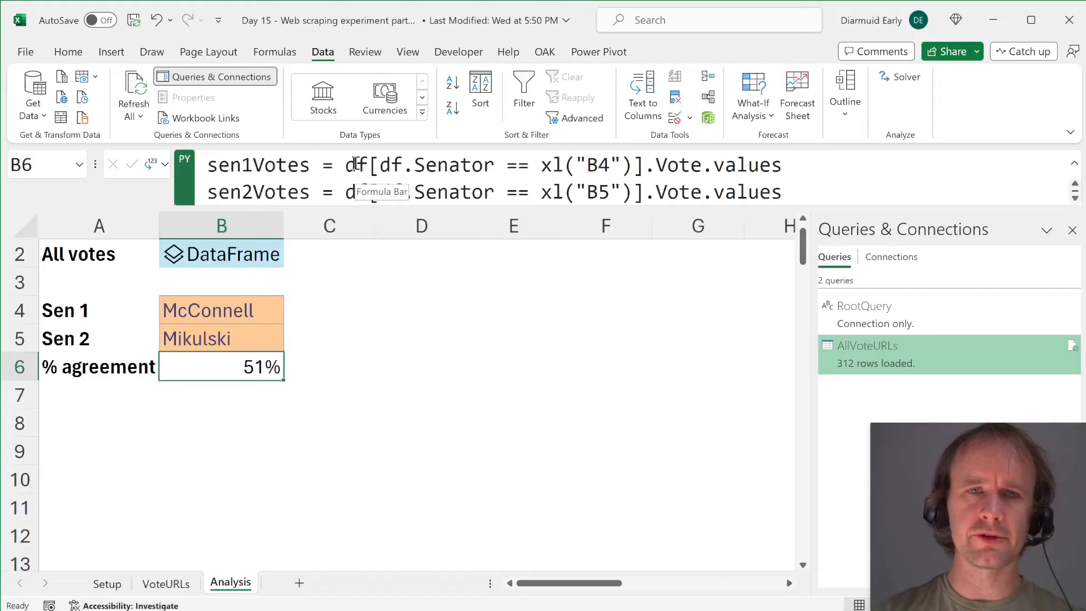
click(378, 165)
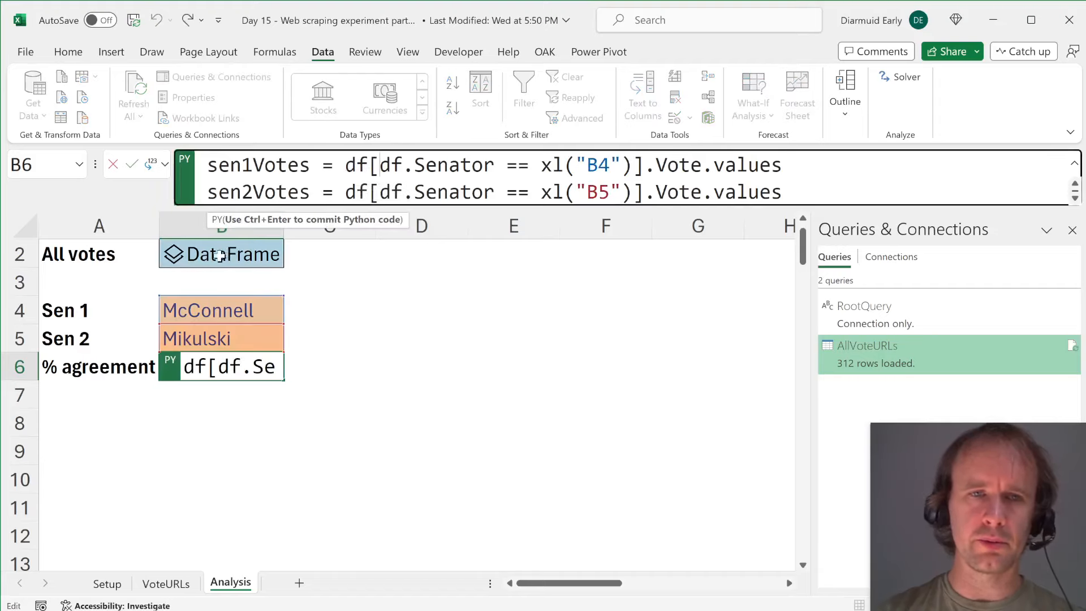
drag(380, 165, 631, 165)
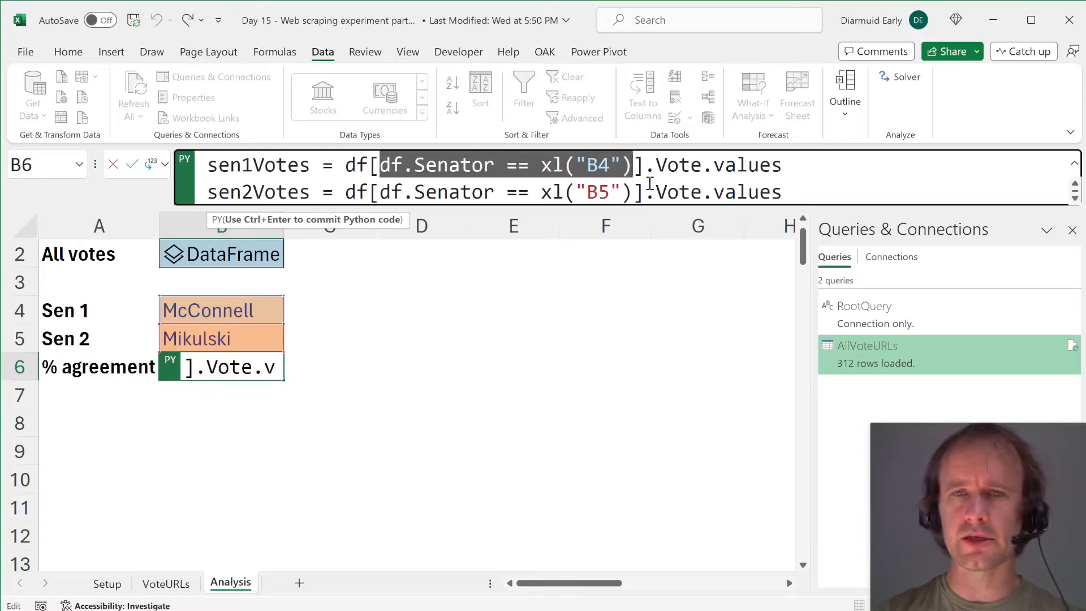
drag(643, 164, 792, 163)
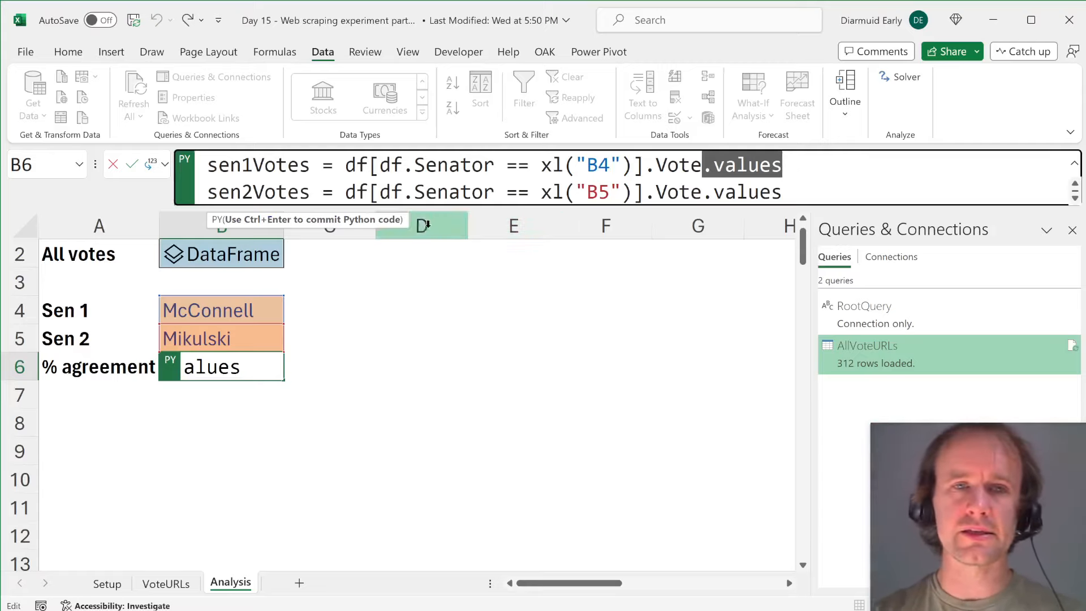
- Show all of B6's code, highlight a, b, the "Not Voting" exclusion, [a,b] and np.mean in the agreement calculation, and commit the code without edits
drag(564, 206, 564, 242)
drag(404, 220, 506, 457)
drag(482, 231, 481, 299)
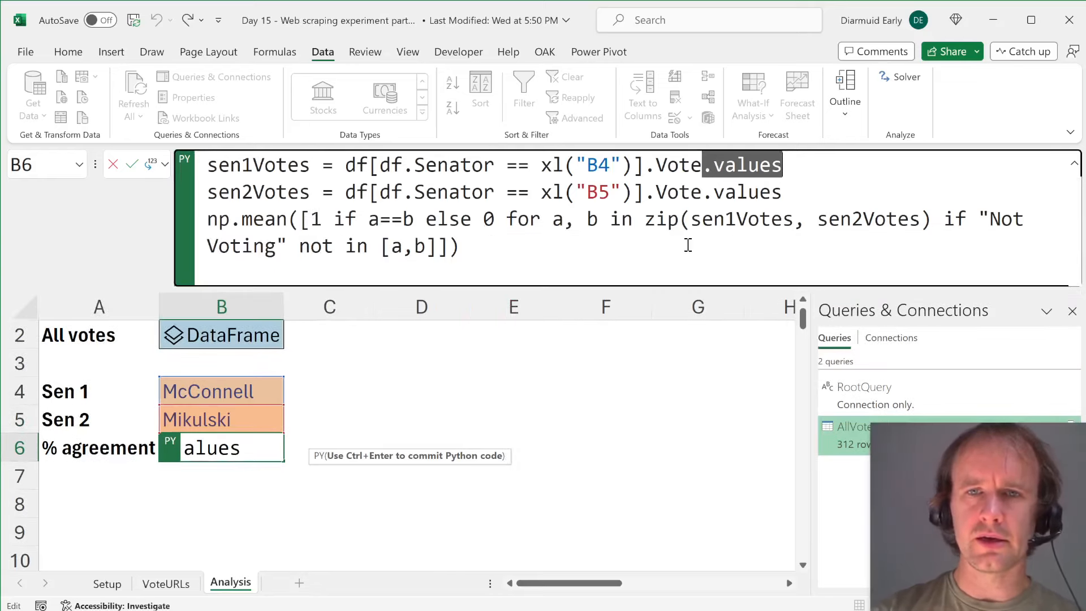
drag(553, 218, 599, 219)
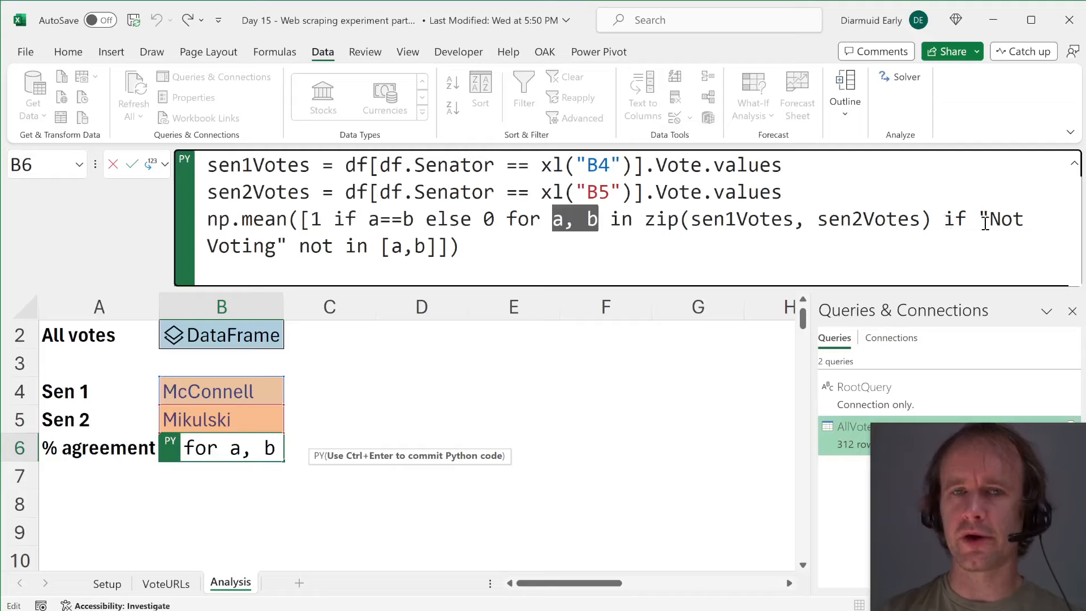
drag(985, 223, 287, 247)
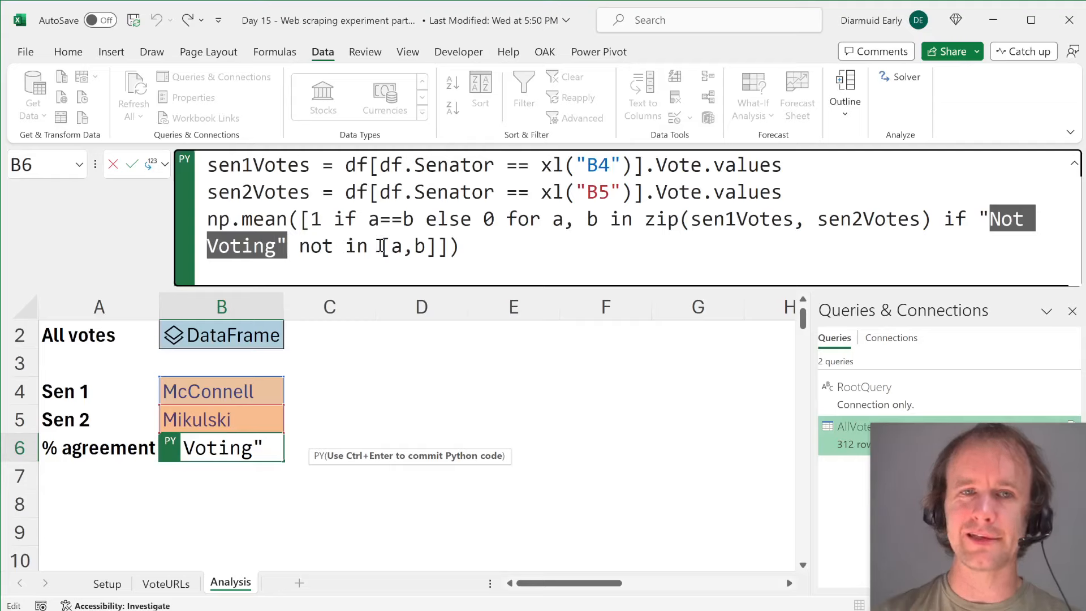
drag(382, 246, 441, 249)
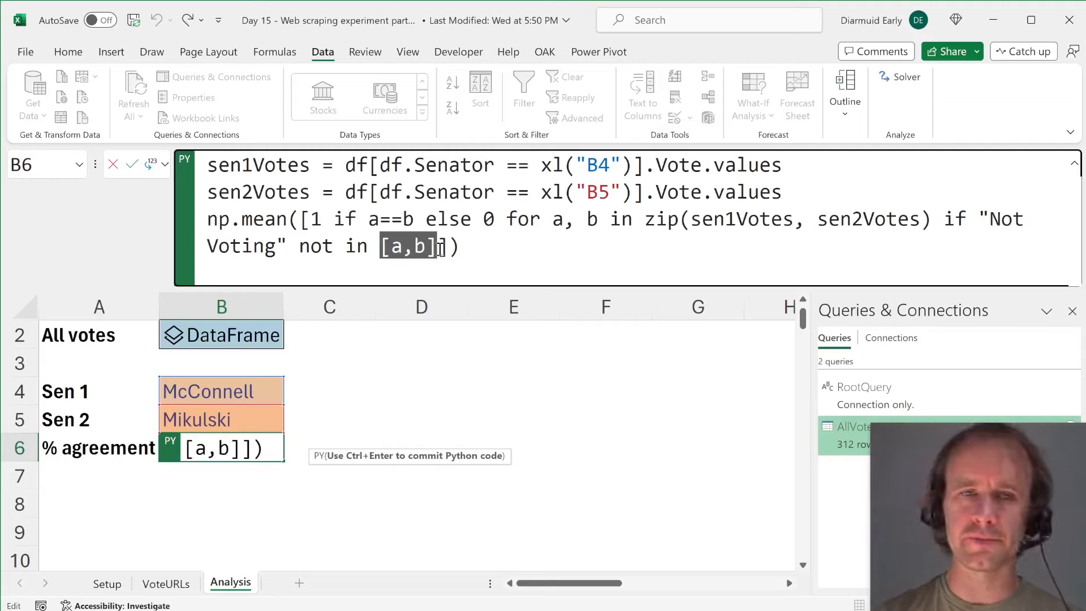
drag(299, 223, 199, 225)
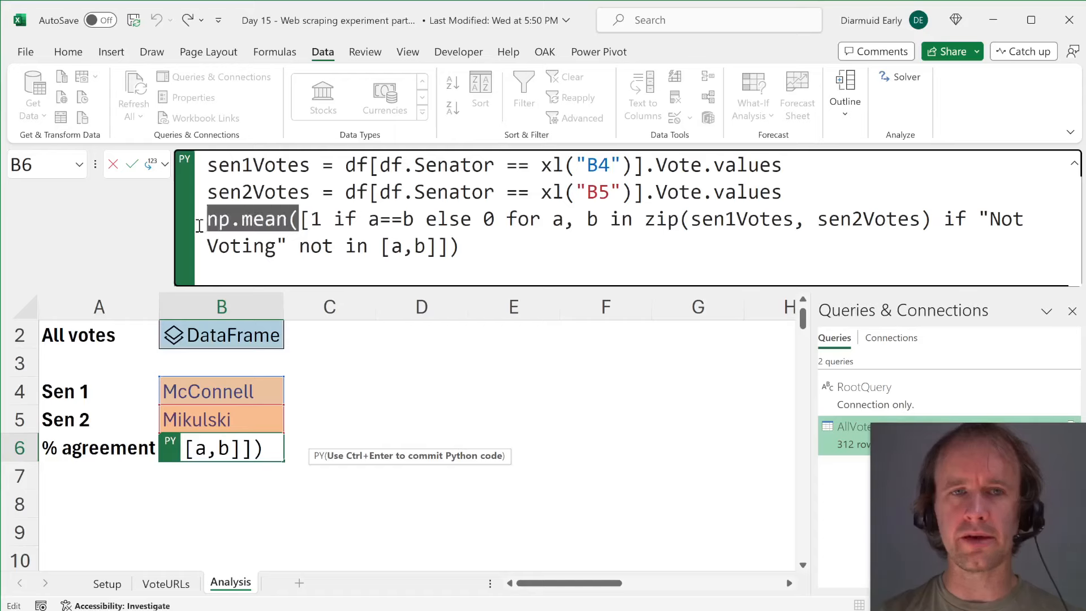
key(ctrl+Return)
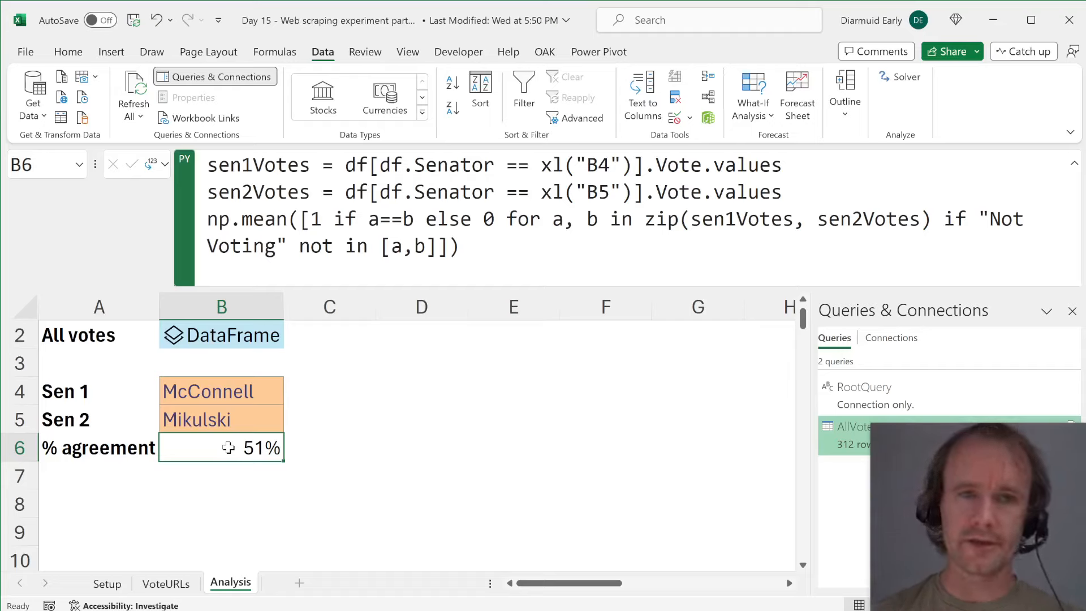
- Highlight the entire np.mean expression in B6's Python code, clear the highlight and commit the cell without edits
click(209, 219)
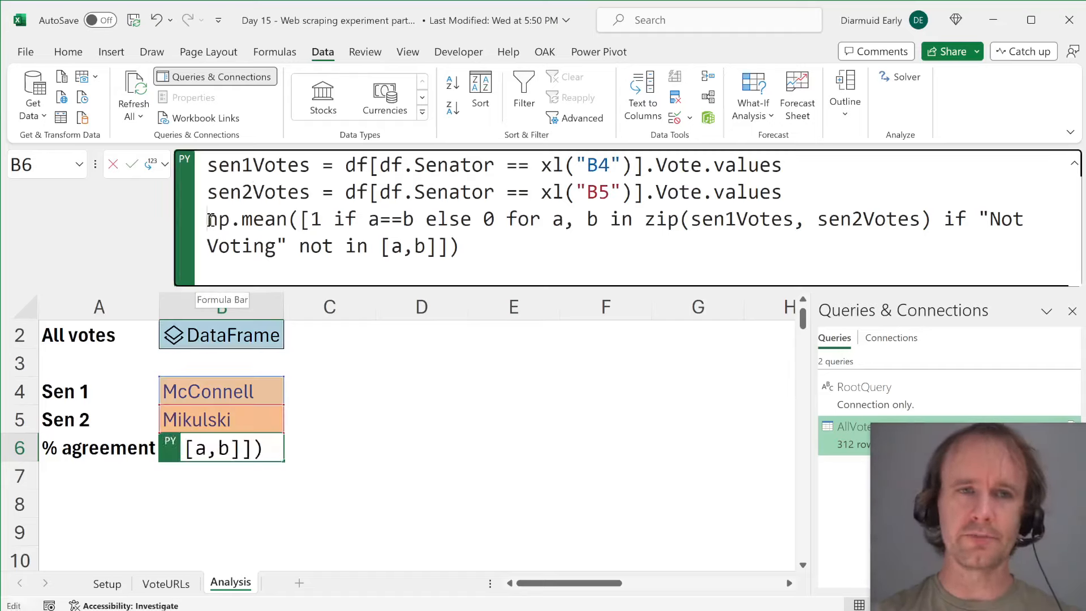
shift+click(477, 242)
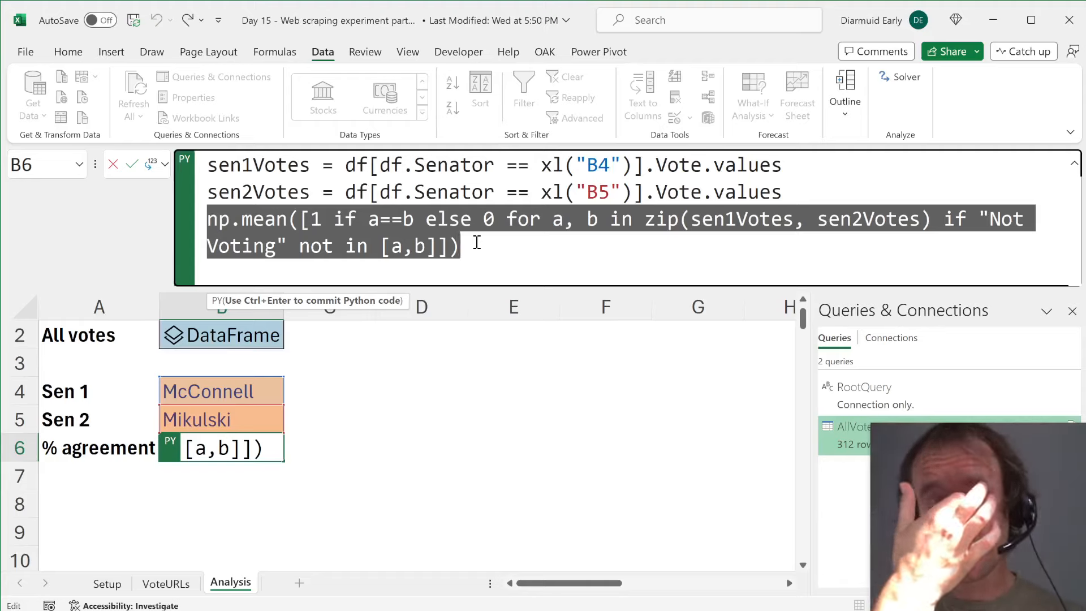
click(461, 250)
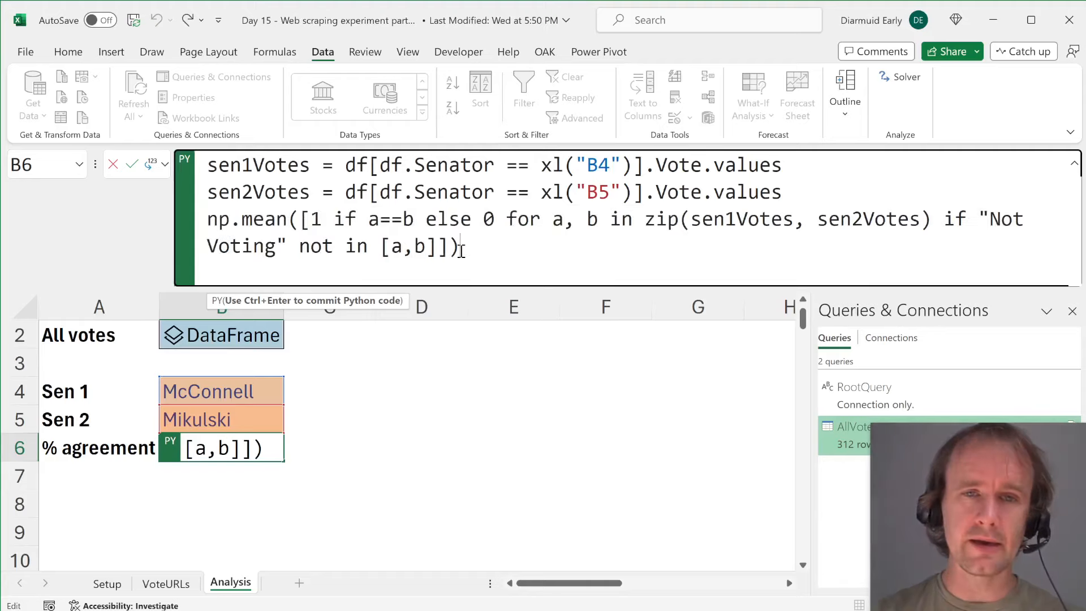
key(ctrl+Return)
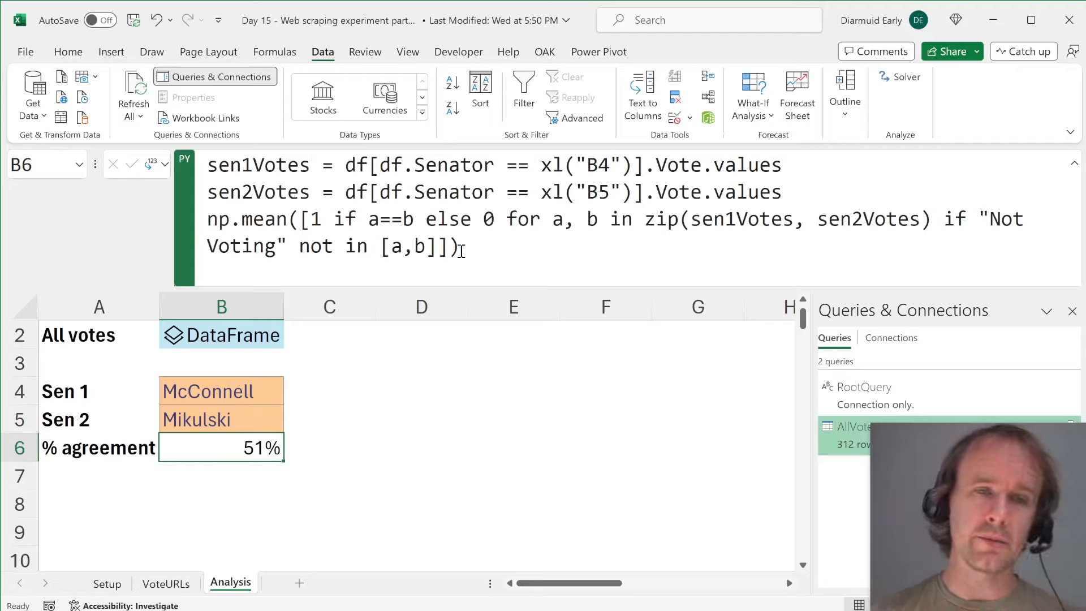